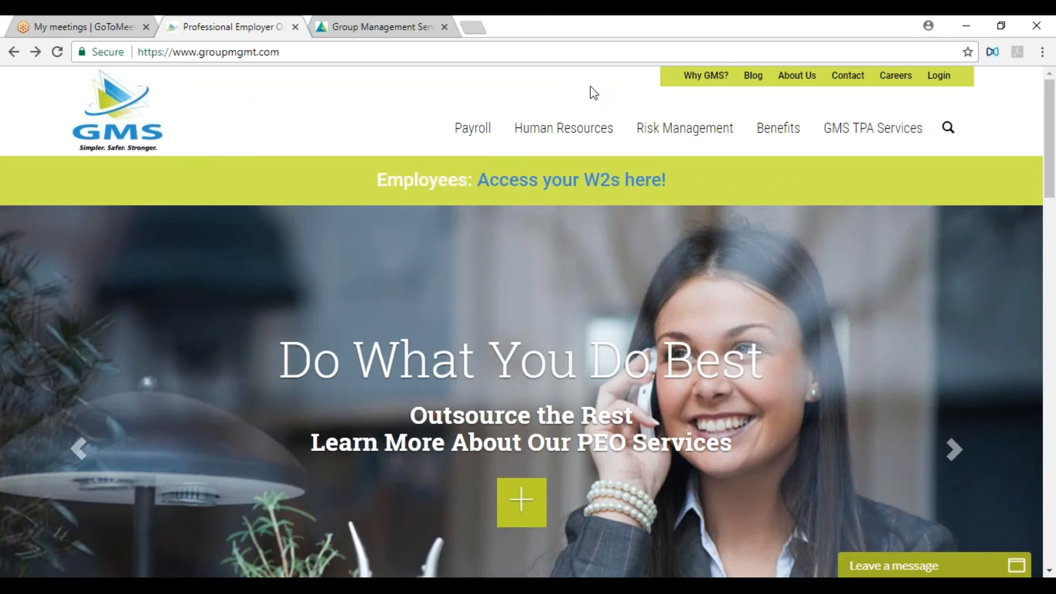
- Open the GMS Connect sign-in page through the website's Worksite Manager Login
mouse_move(783, 108)
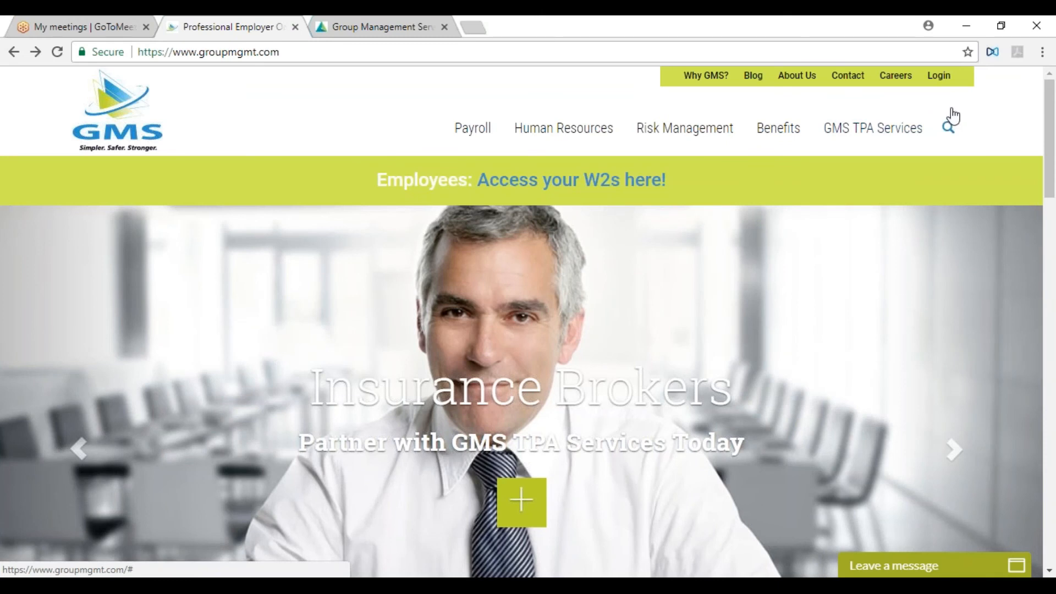
mouse_move(950, 80)
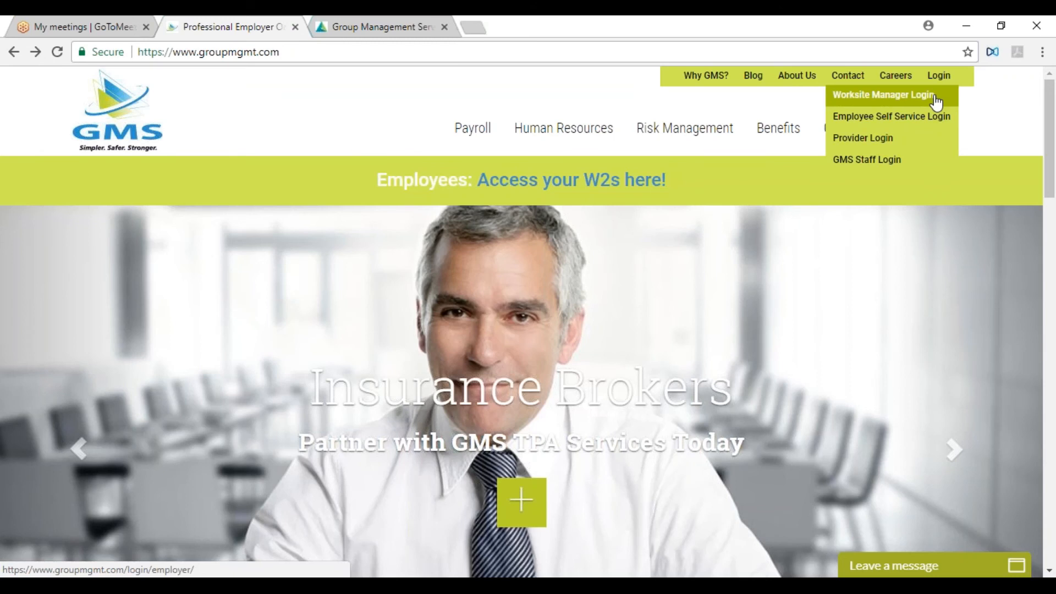
click(936, 102)
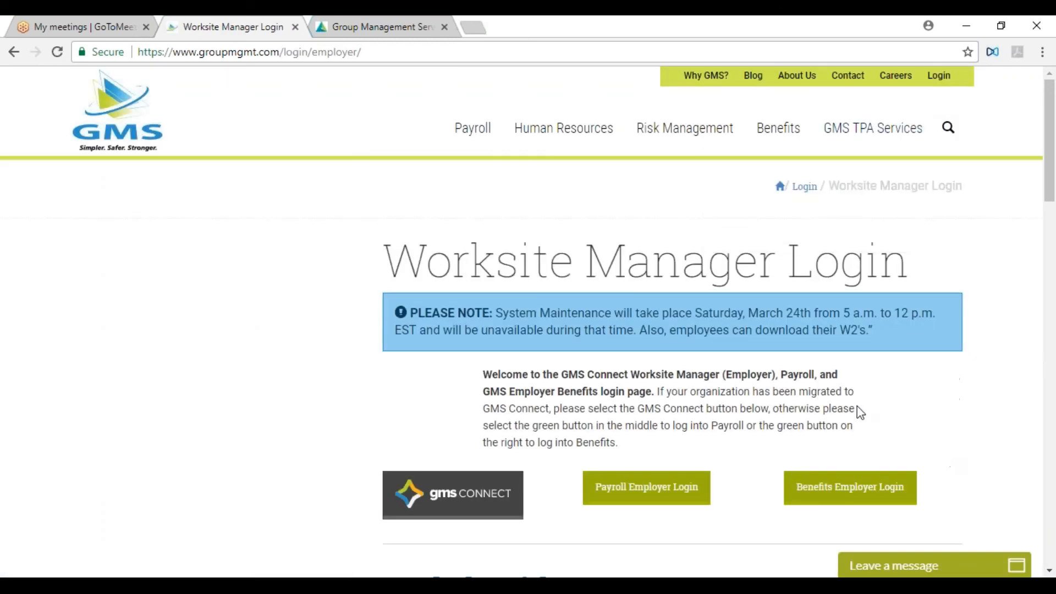
click(507, 502)
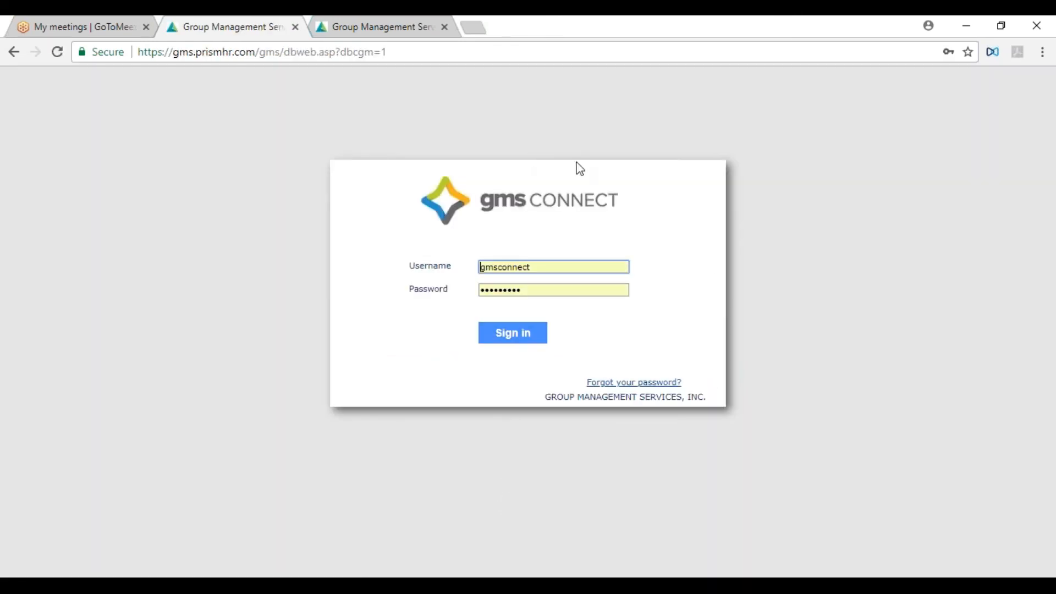
- Switch to the already open demo site and sign in to GMS Connect with the prefilled credentials
click(357, 27)
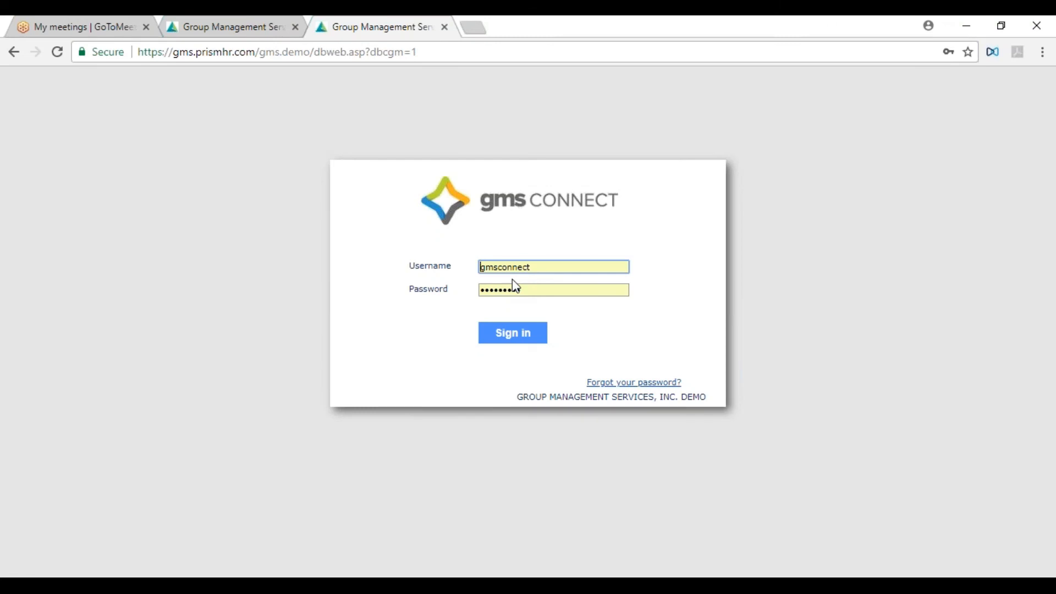
click(529, 339)
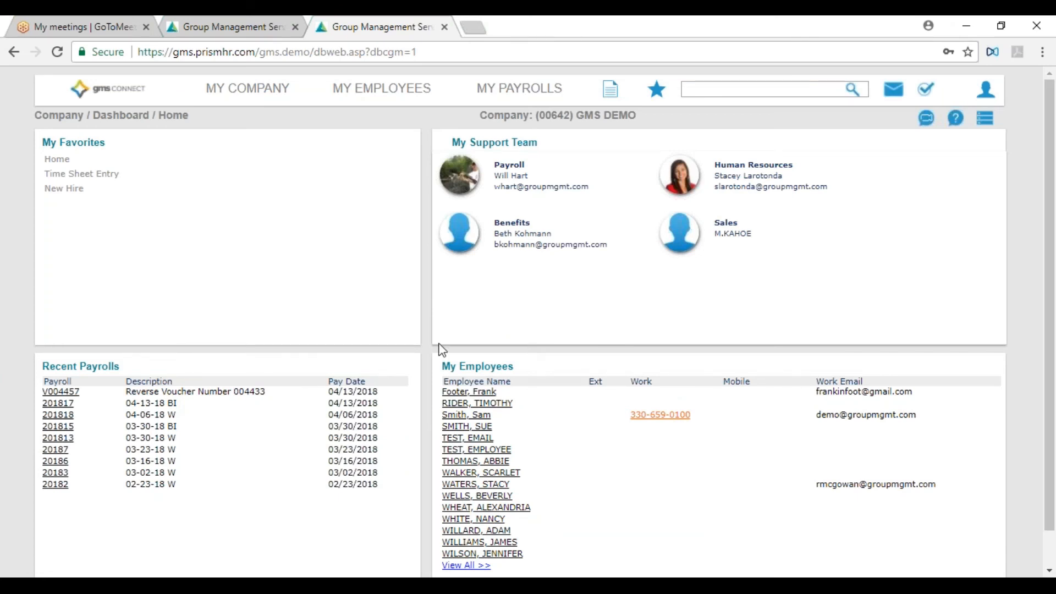
- Review the options offered under My Company, My Employees, My Payrolls, the reports list and the favorites list
click(220, 98)
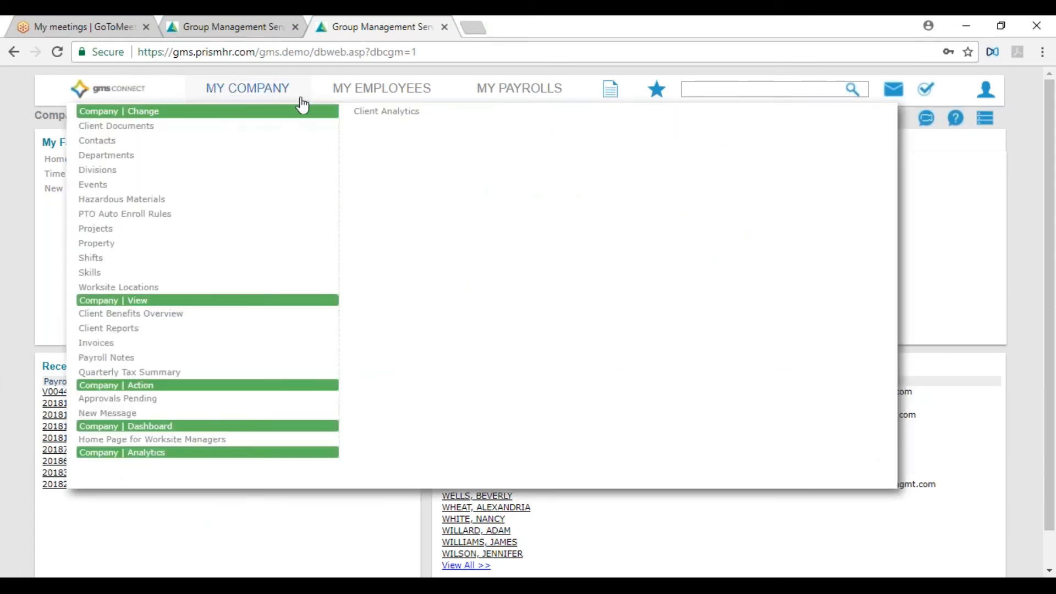
click(345, 96)
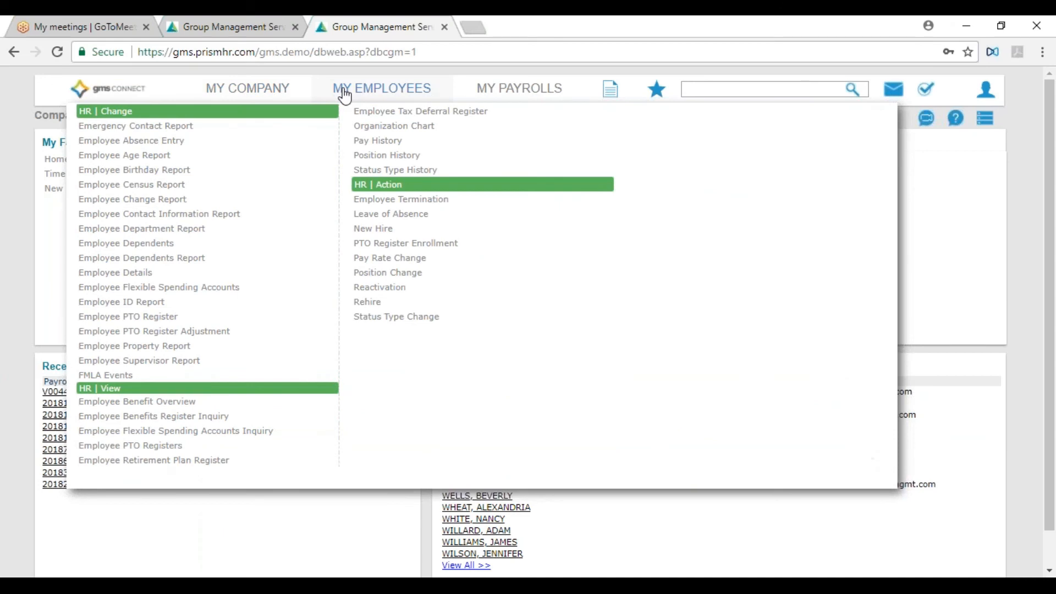
click(490, 92)
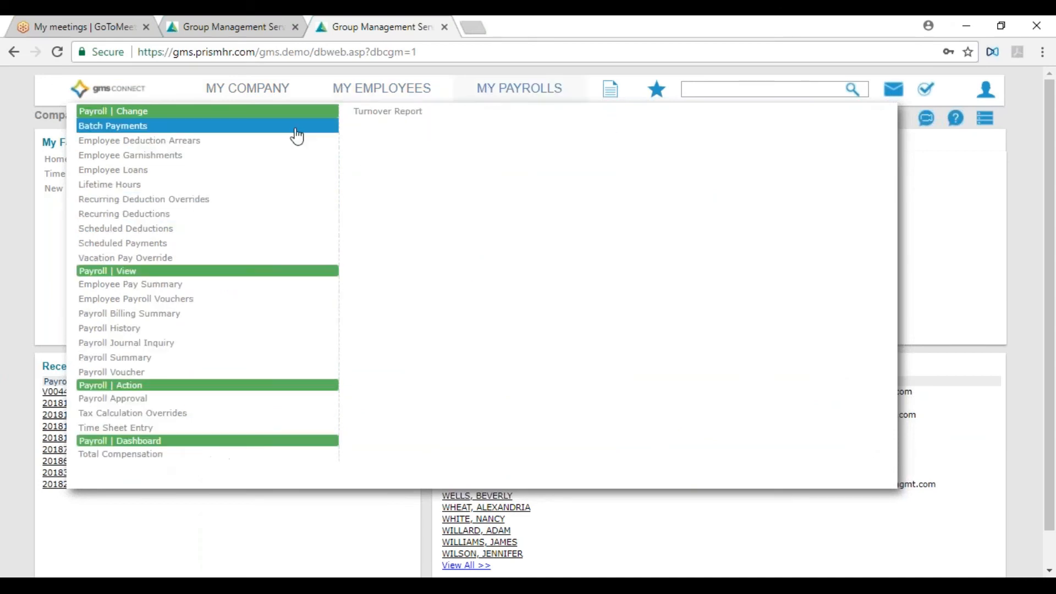
click(617, 94)
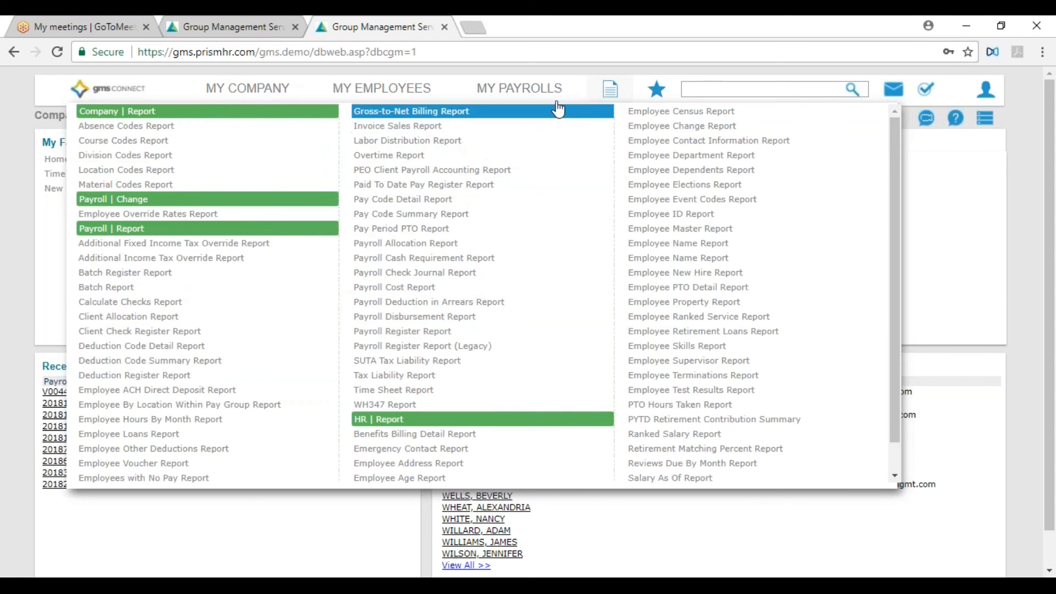
click(660, 99)
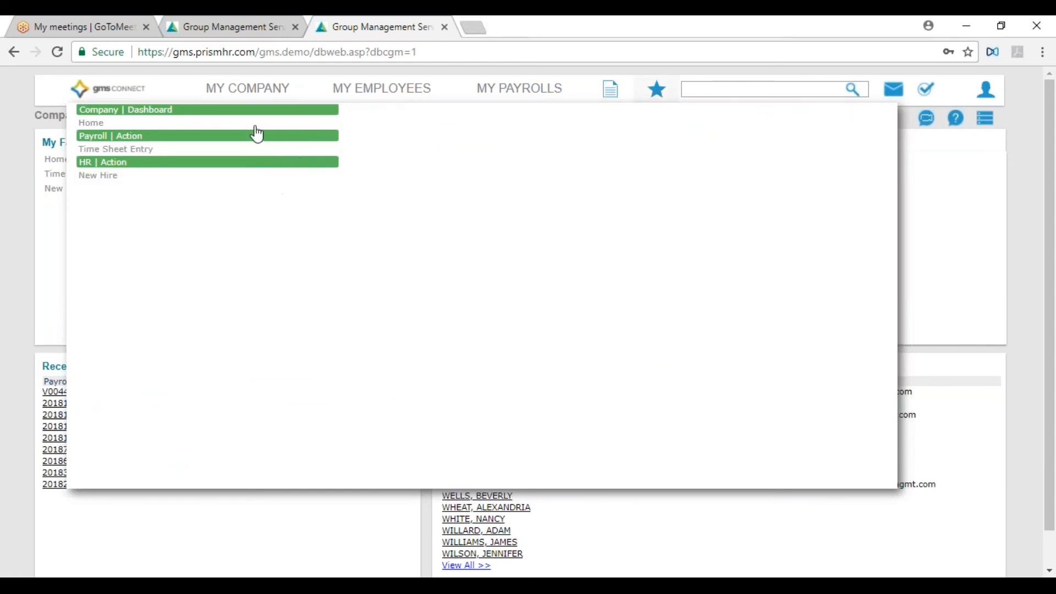
- Search for "time" and open the Time Sheet Entry form from the suggestions
click(722, 87)
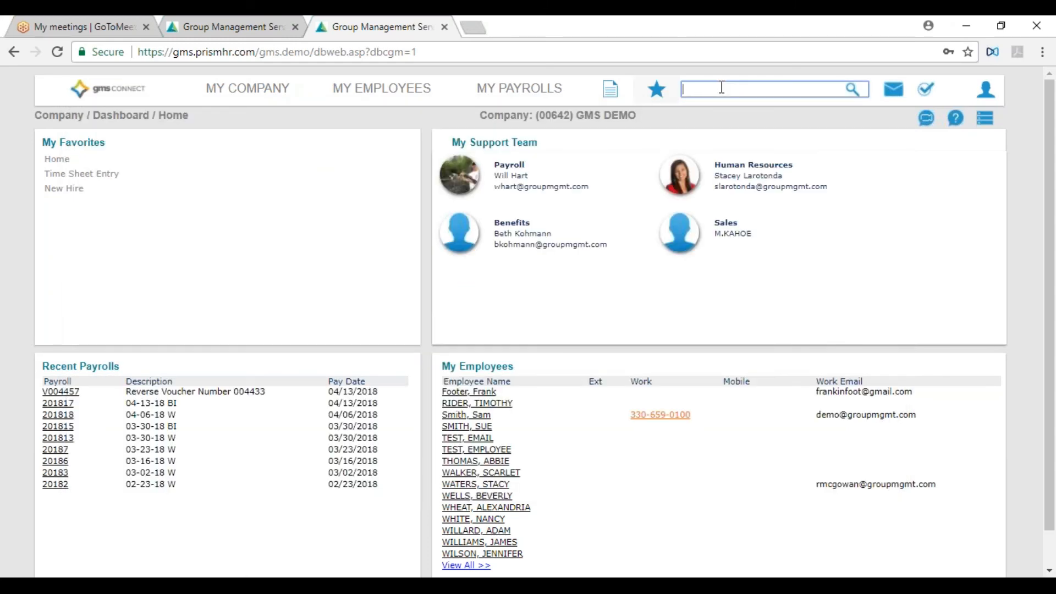
text(time)
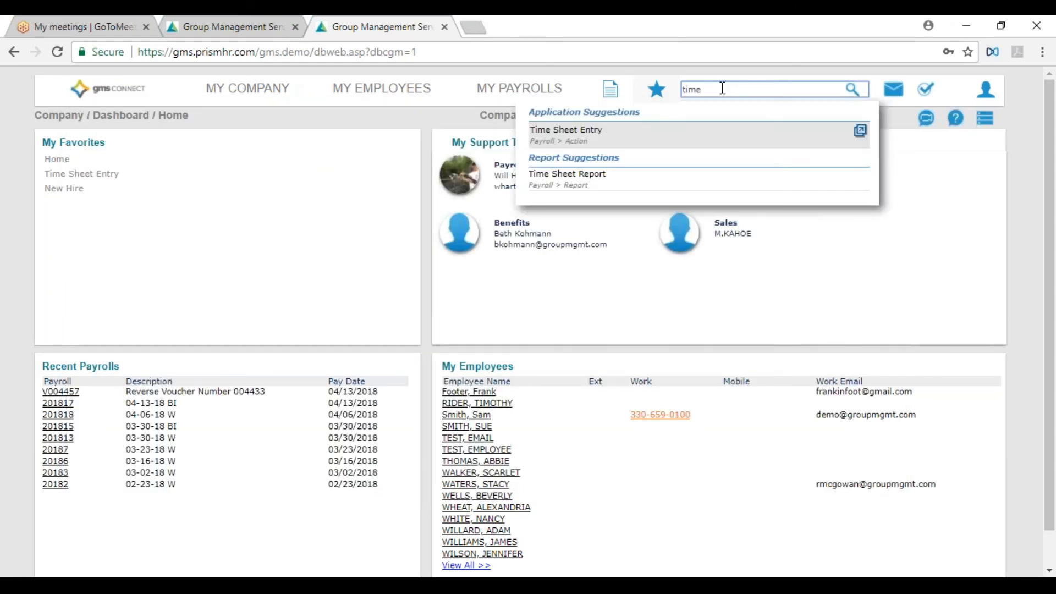
click(698, 141)
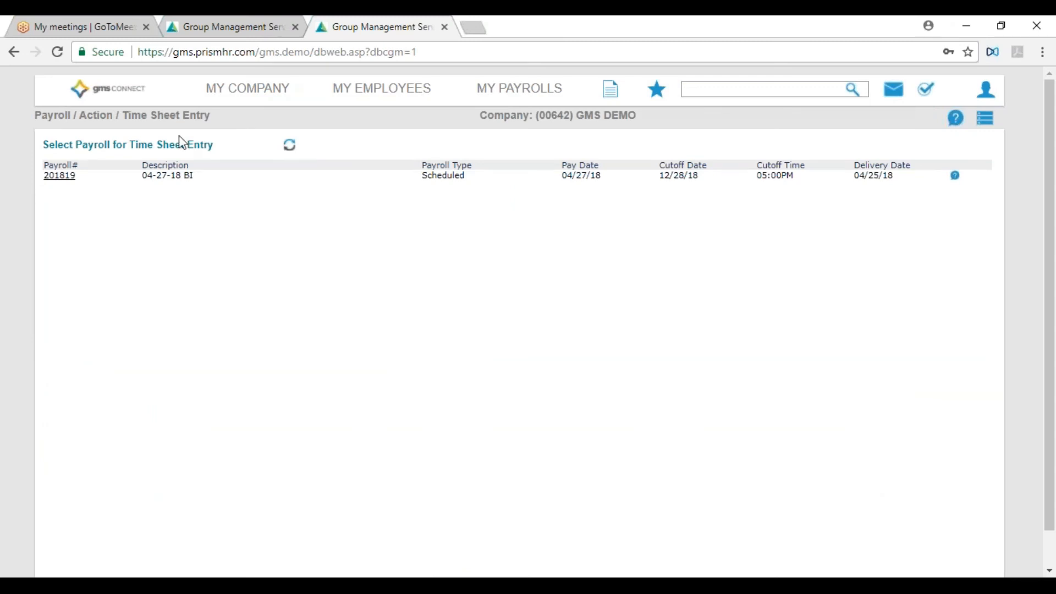
- Return to the Home dashboard, open the New Hire form from My Favorites and remove it from the favorites
click(116, 97)
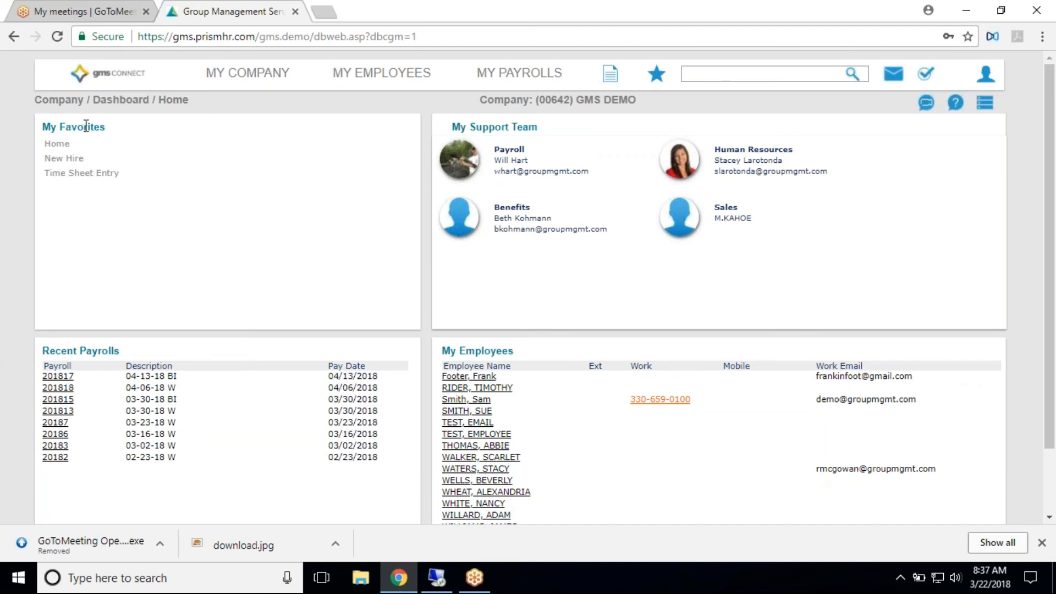
click(85, 160)
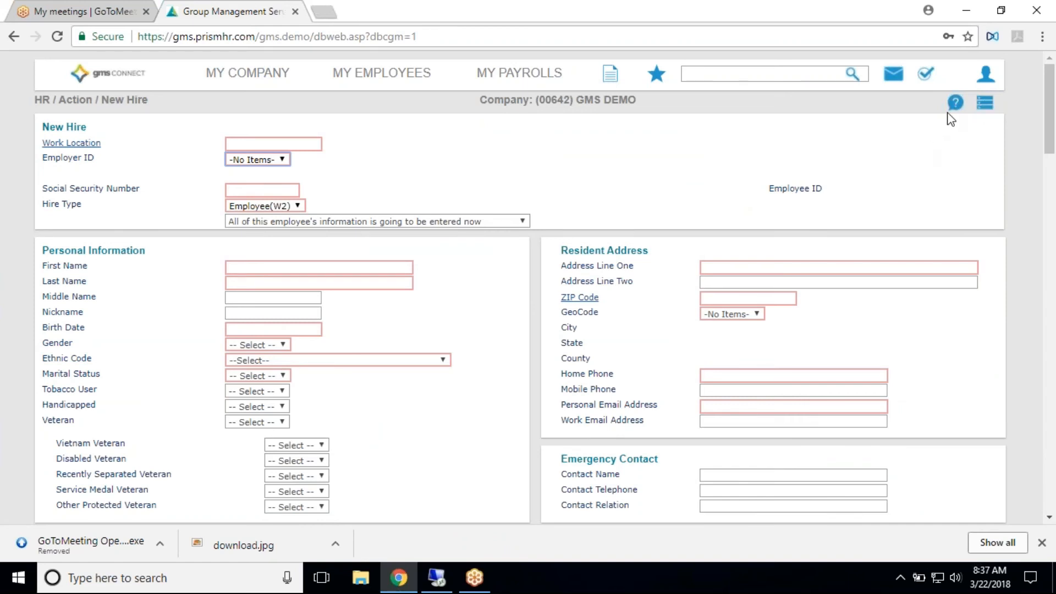
click(985, 106)
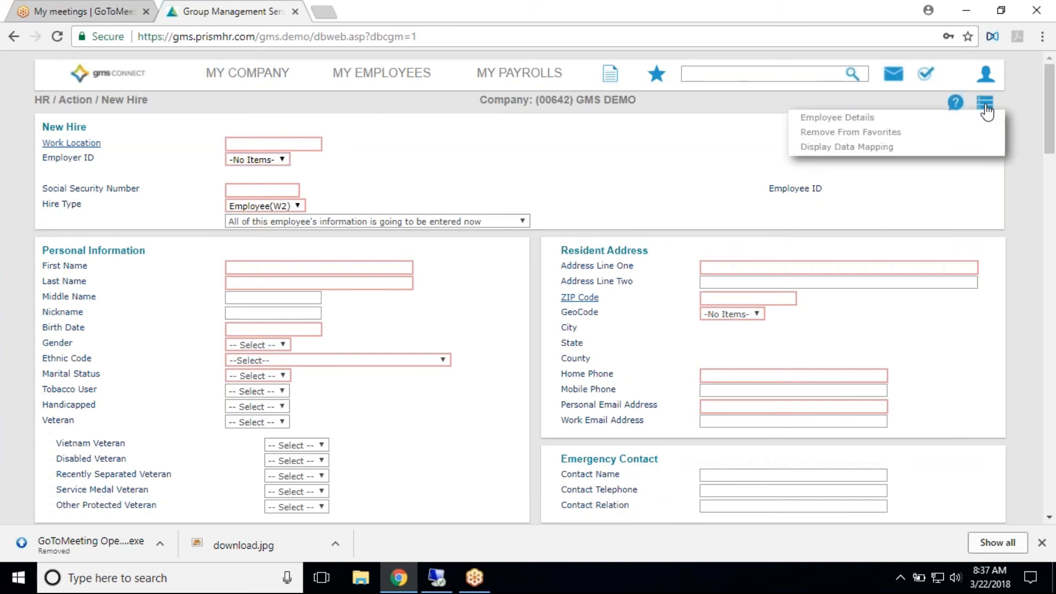
click(904, 134)
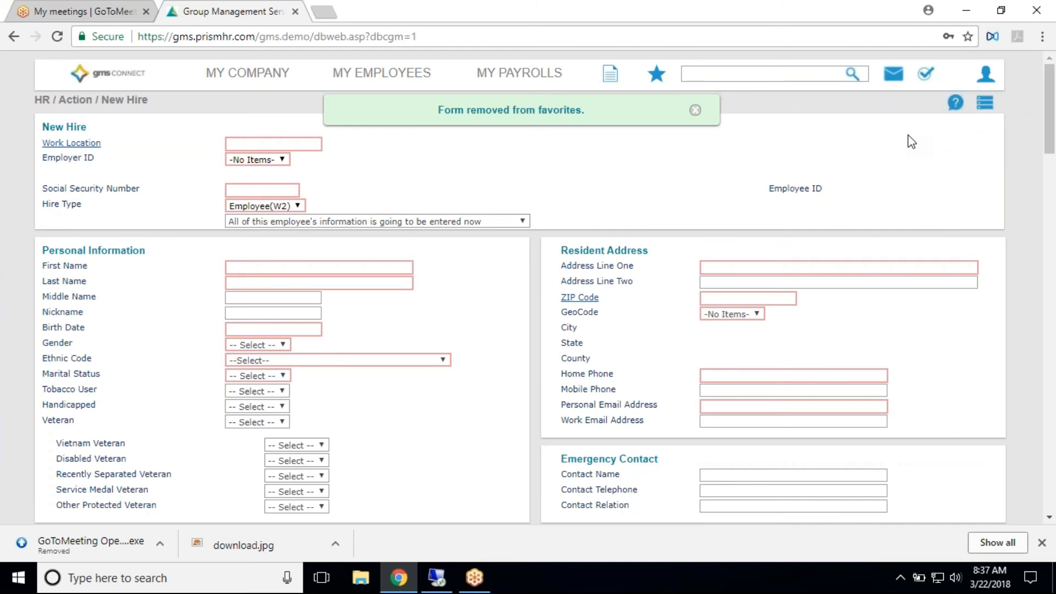
click(695, 110)
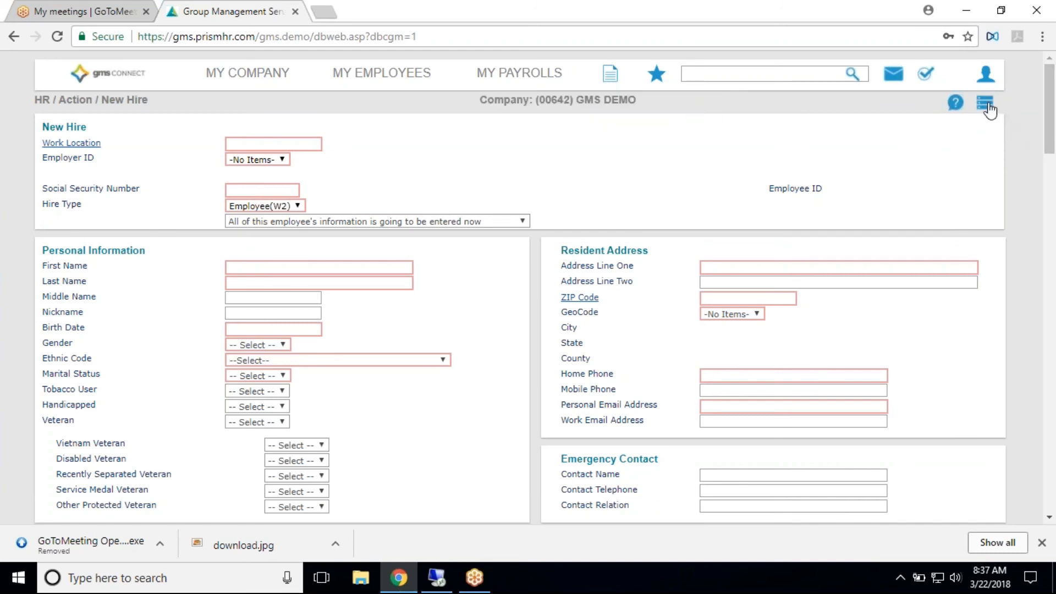
- Add the New Hire form back to the favorites
click(988, 110)
click(934, 130)
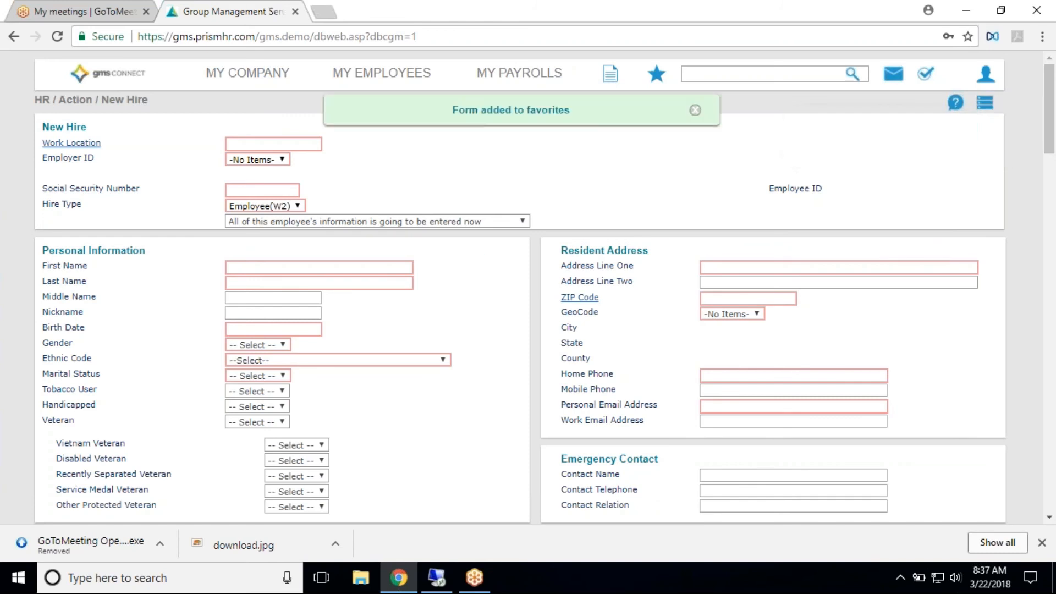
- Return to the Home dashboard and view an employee's details from the My Employees list, closing the record after review
click(153, 102)
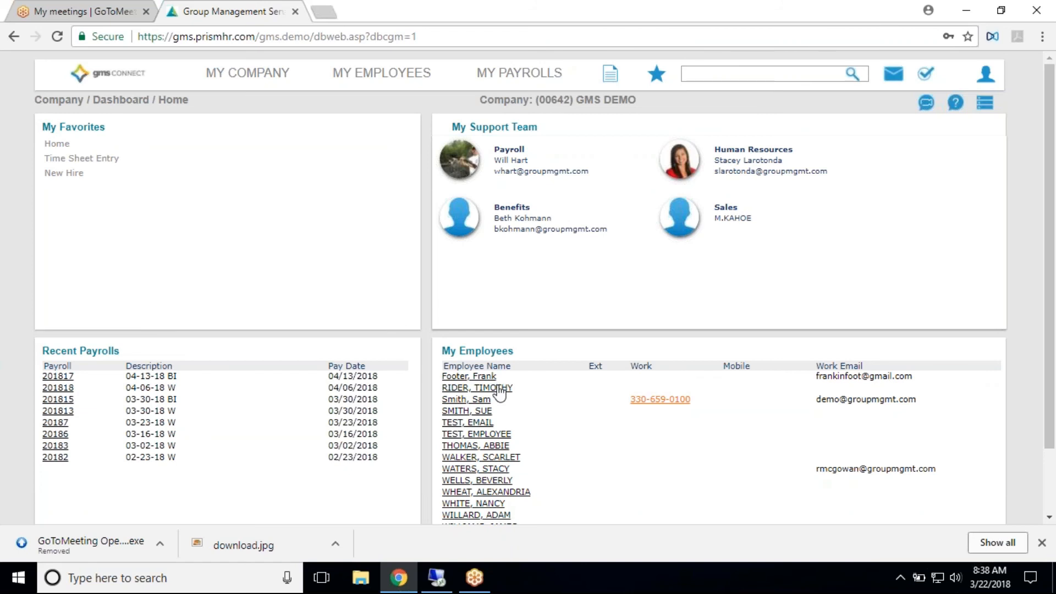
click(499, 514)
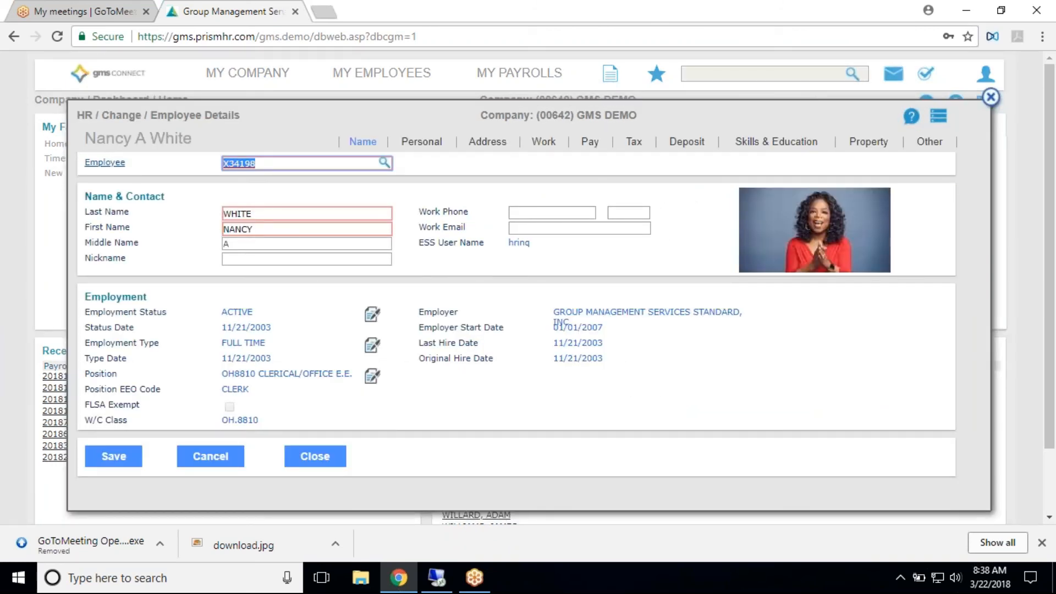
click(990, 97)
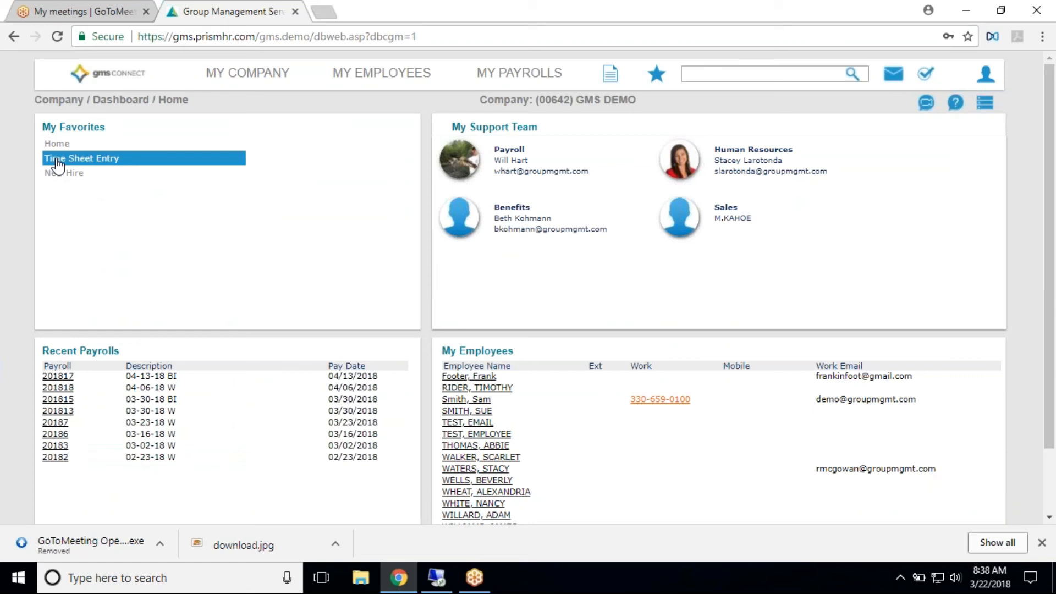
- Search for "time", view the Time Sheet Report form and close it
click(707, 75)
text(time)
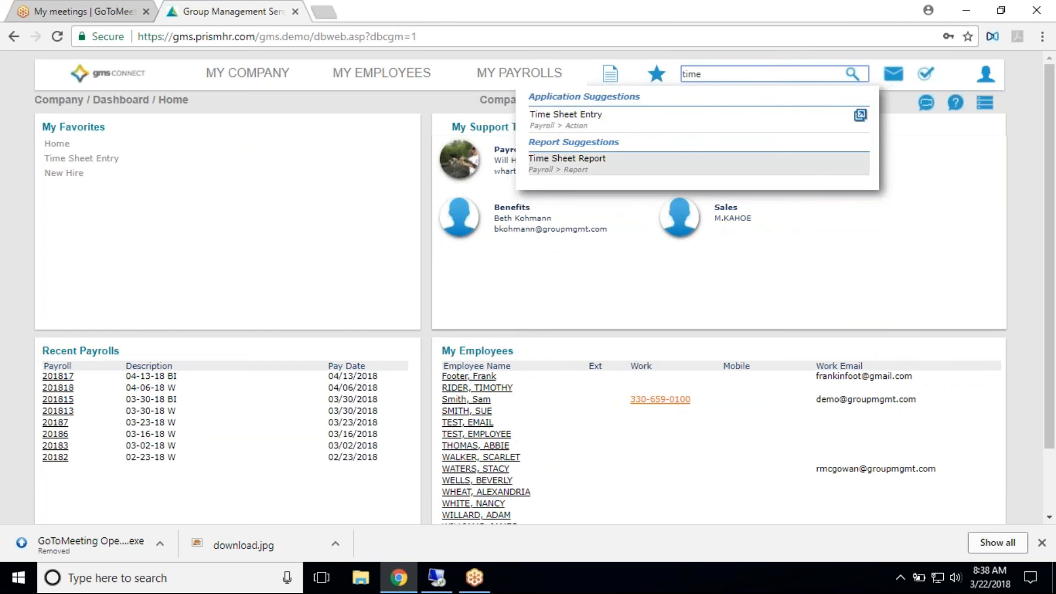
click(610, 165)
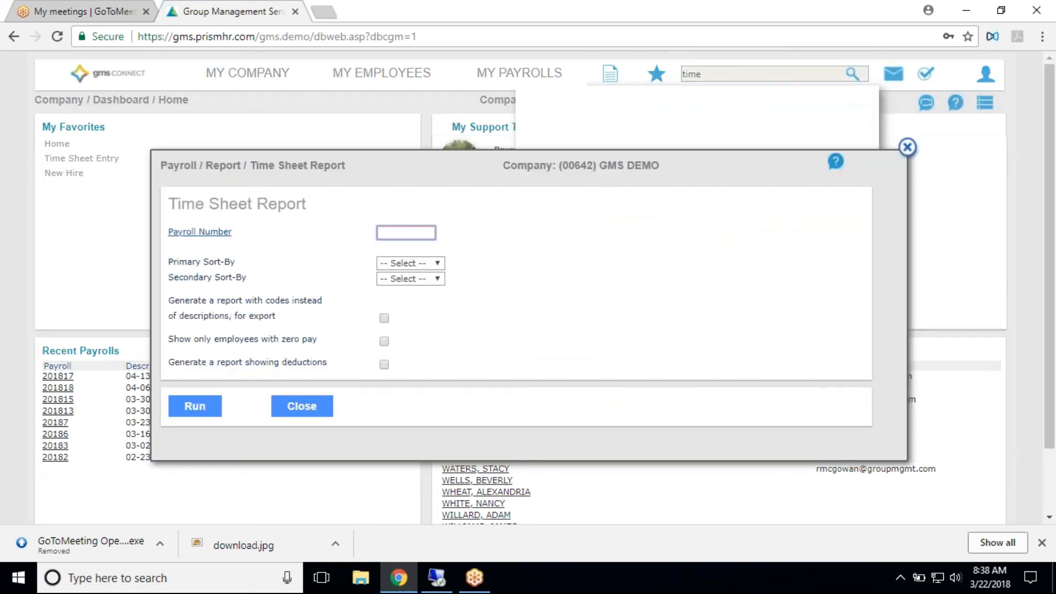
click(907, 148)
- Find Time Sheet Entry by searching for "time" and open the time sheet of scheduled payroll 201819
click(718, 76)
text(time)
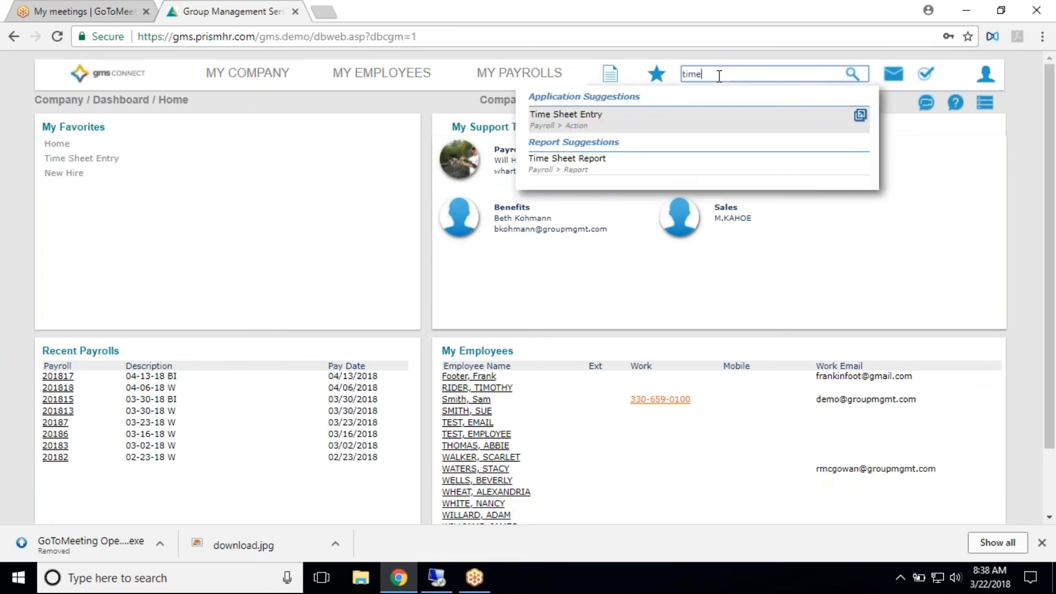
click(619, 117)
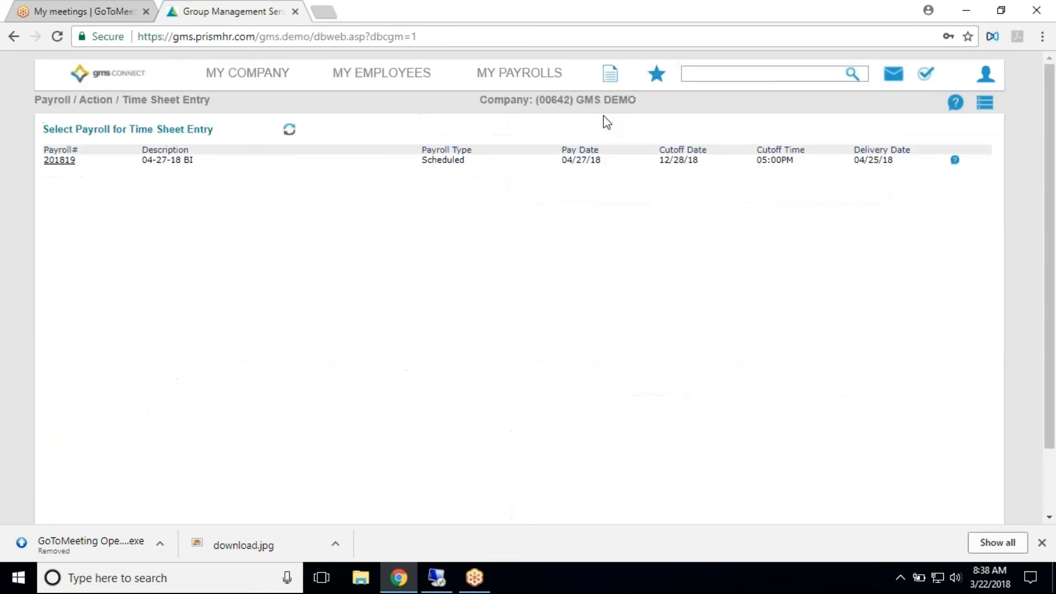
click(62, 164)
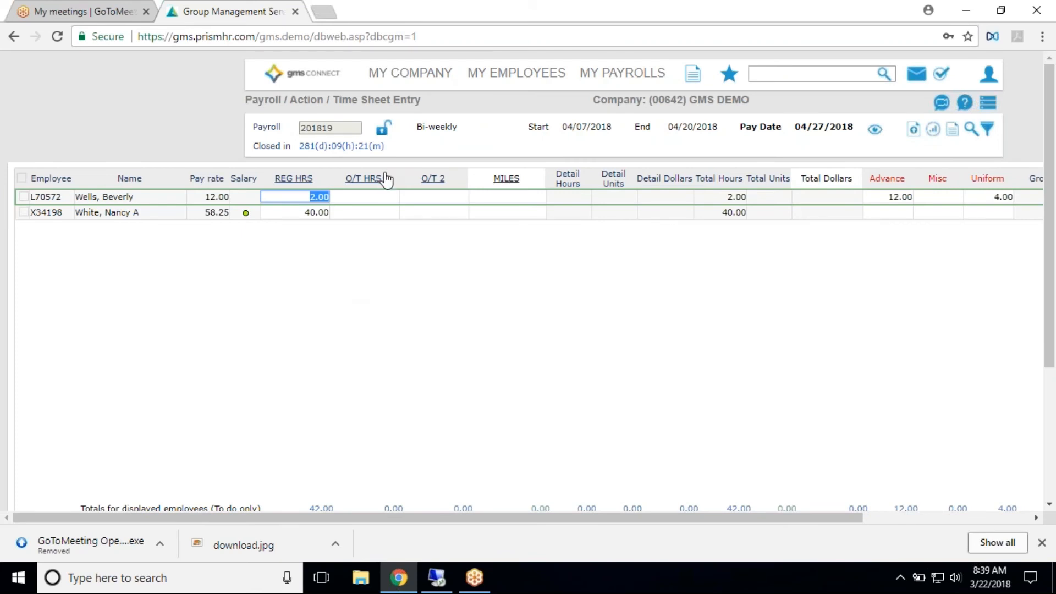
- Hide the O/T 2, Total Dollars, Advance and Misc columns in the time sheet grid
click(875, 132)
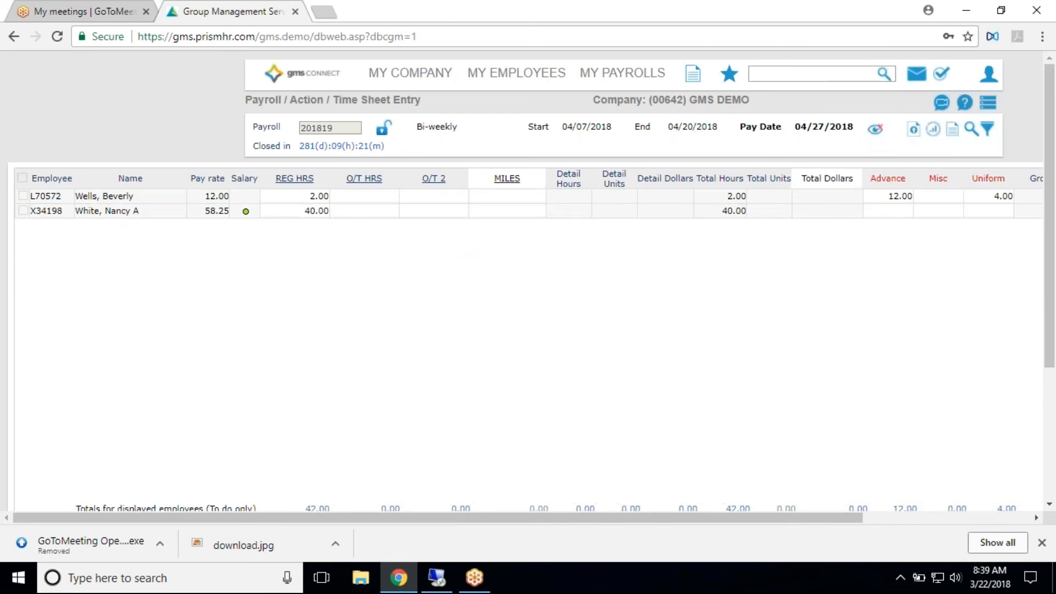
scroll(619, 351, down, 2)
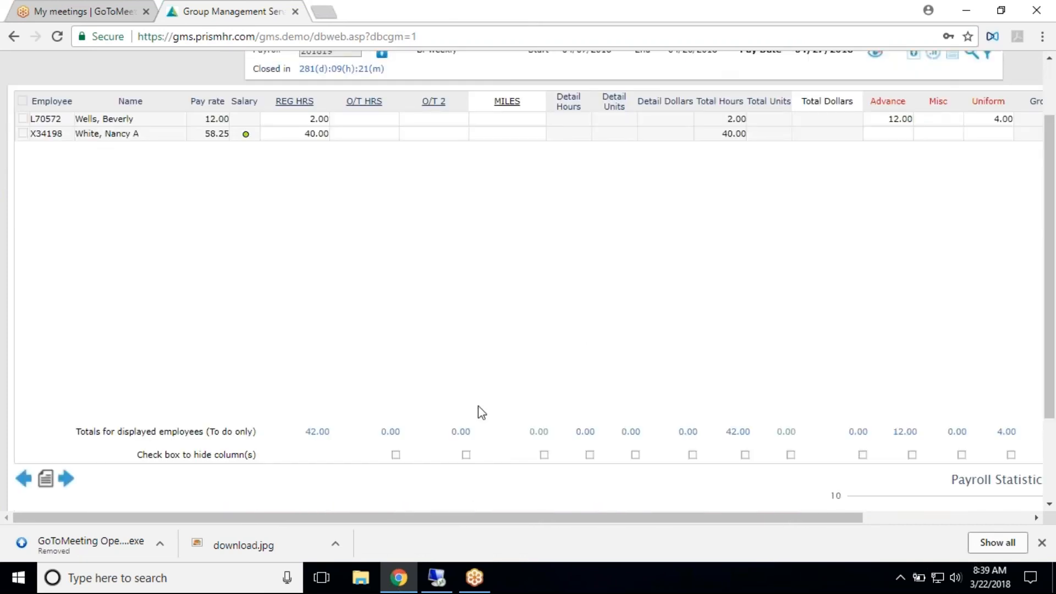
click(466, 454)
click(862, 456)
click(911, 457)
click(961, 455)
scroll(414, 325, down, 3)
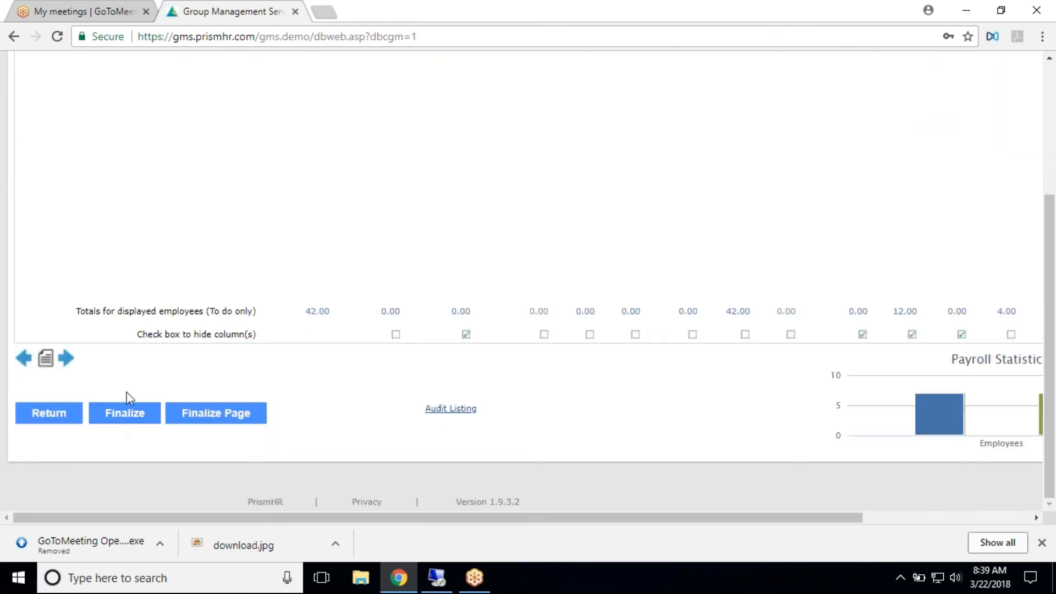
scroll(130, 397, up, 4)
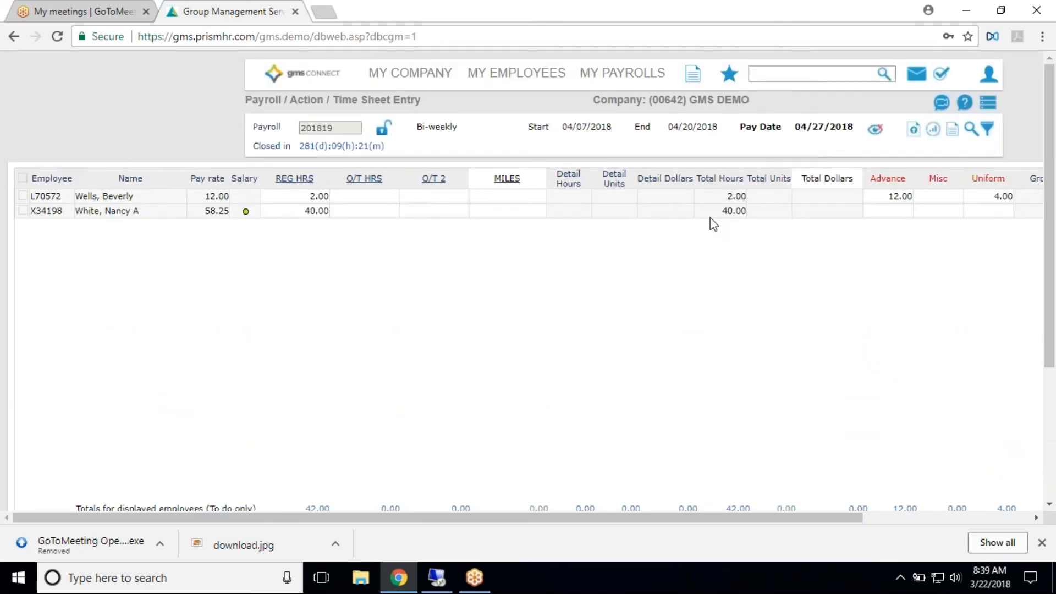
scroll(670, 236, down, 3)
scroll(671, 235, up, 3)
click(875, 130)
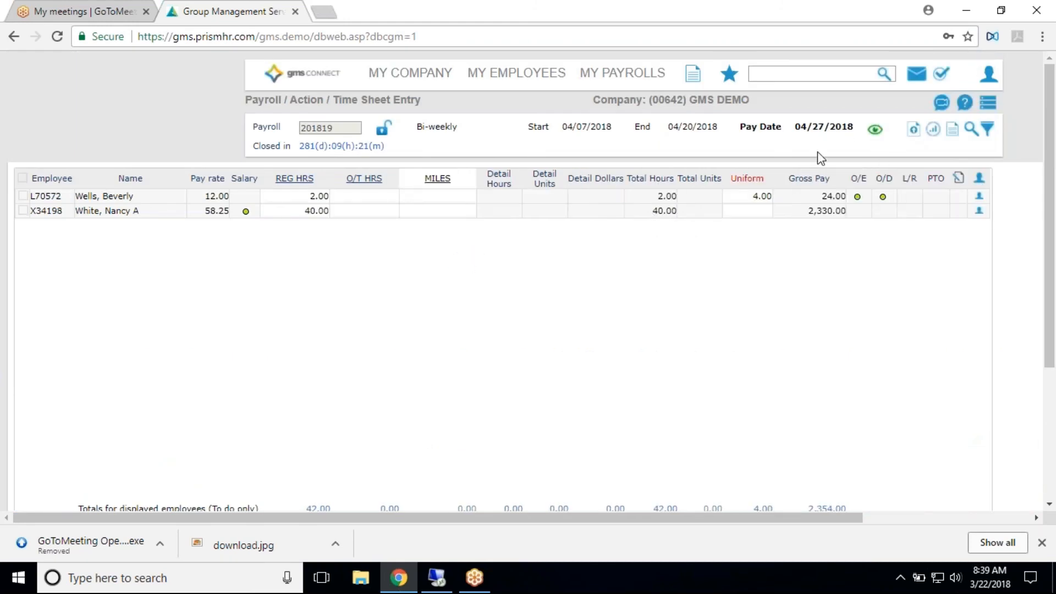
- Show the hidden time sheet columns again and clear the hide selection for O/T 2, Total Dollars, Advance and Misc
click(873, 131)
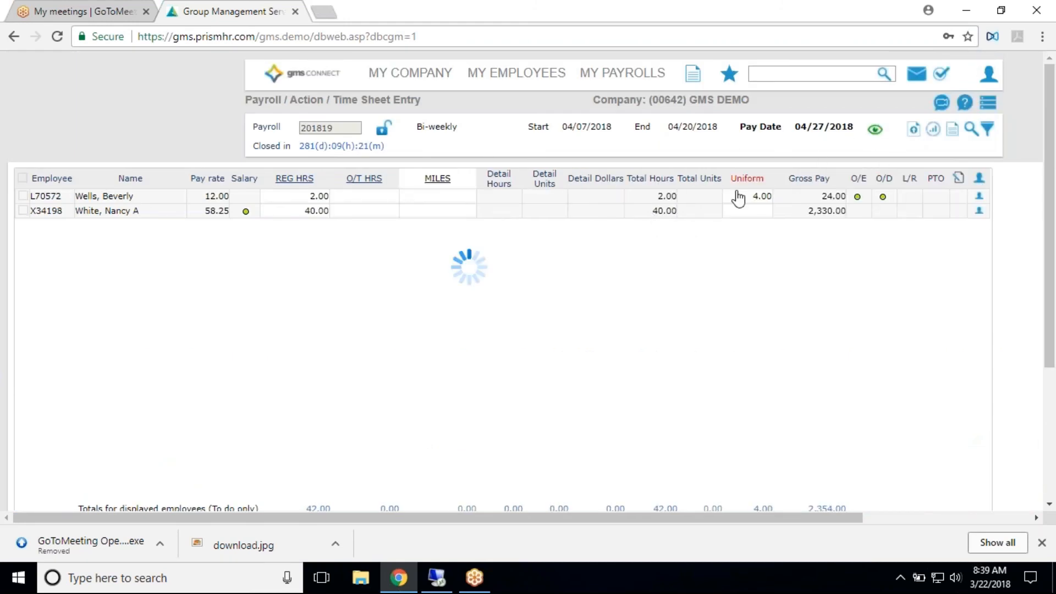
scroll(569, 359, down, 5)
click(465, 335)
click(863, 335)
click(913, 335)
click(961, 335)
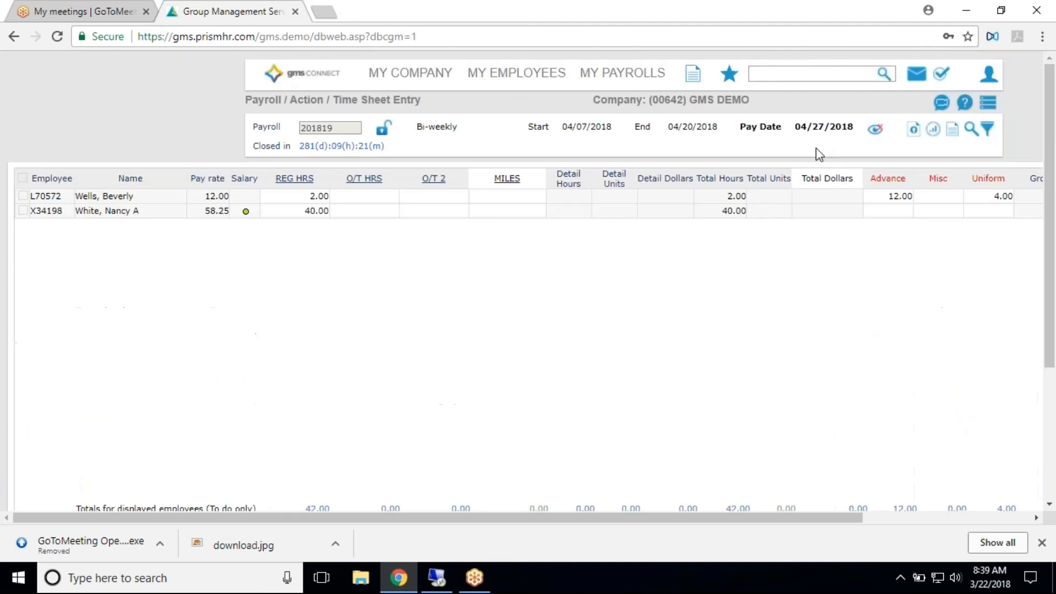
- View the Time Sheet Import form for payroll 201819 and close it
click(875, 130)
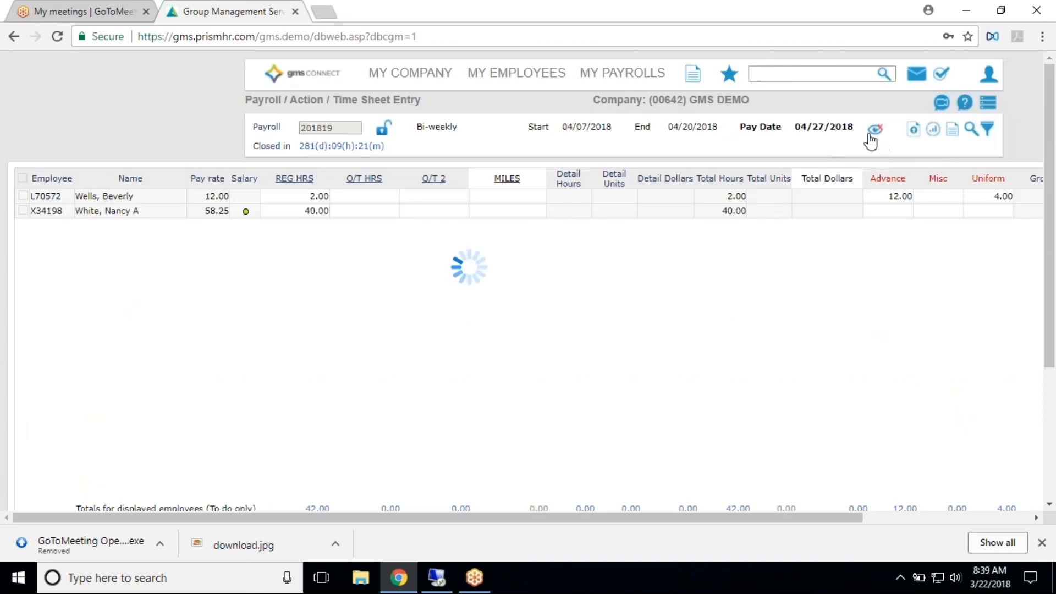
click(917, 138)
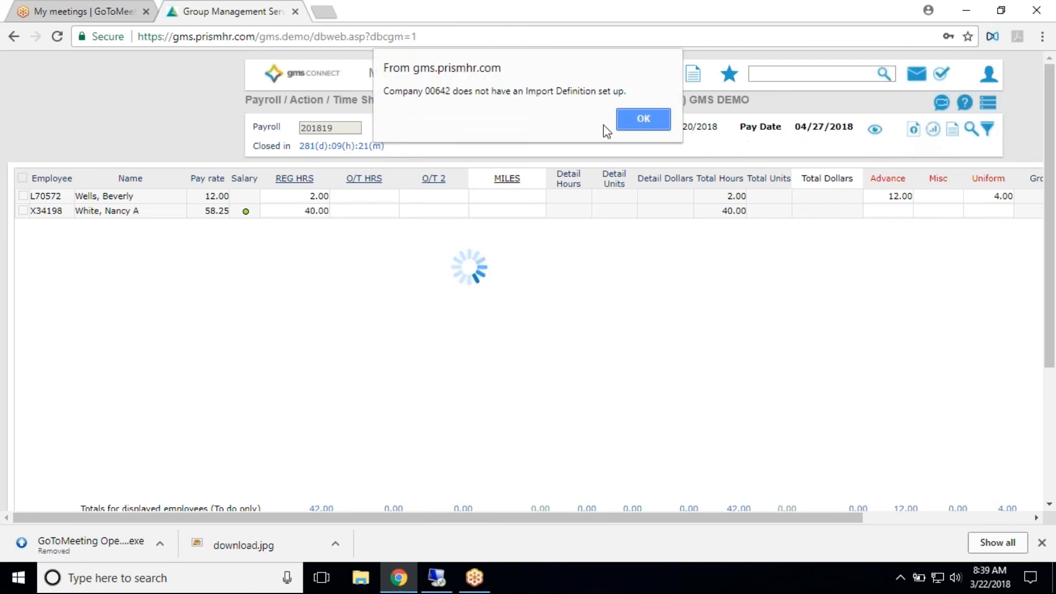
click(630, 125)
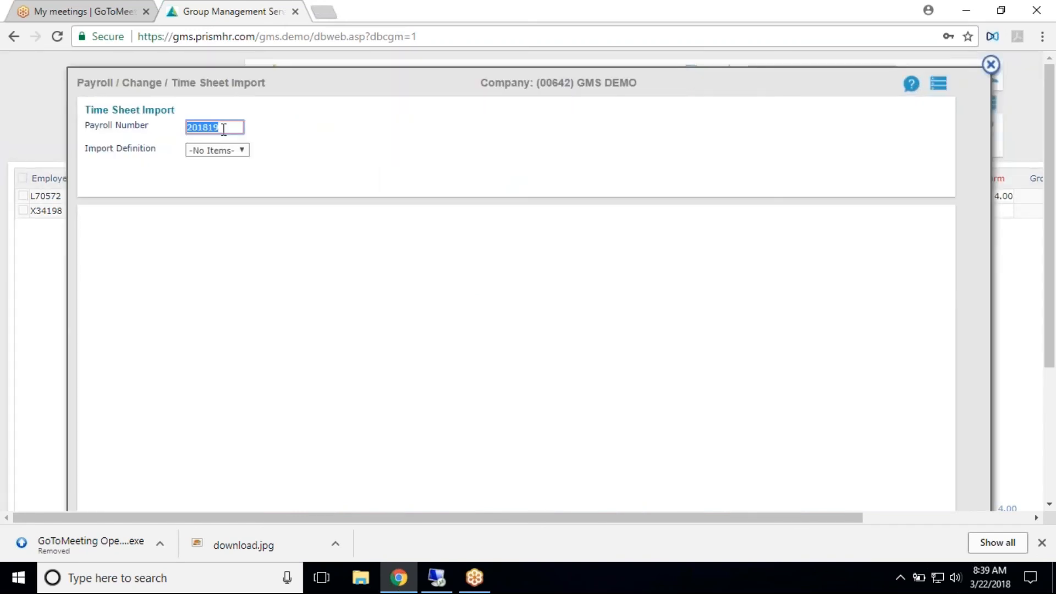
click(992, 68)
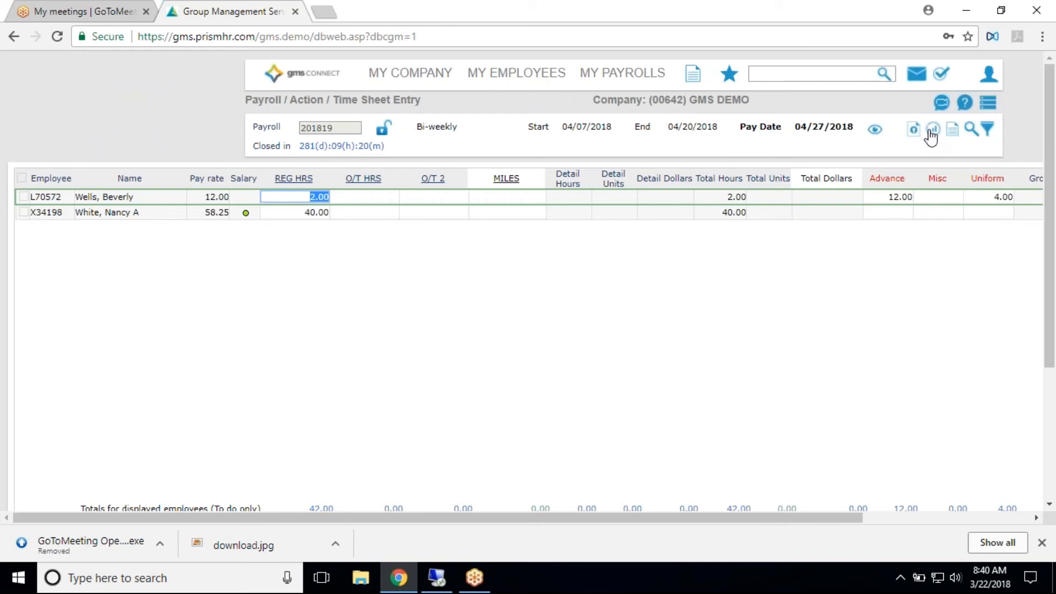
- View the Total Hours charts and the Time Sheet Report options for payroll 201819, closing each
click(932, 131)
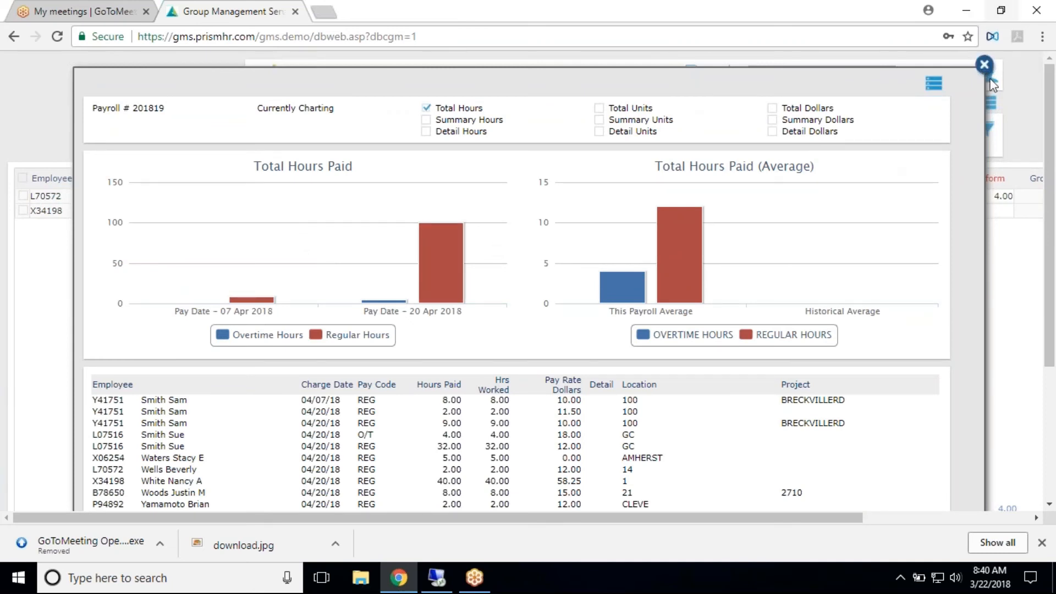
click(983, 65)
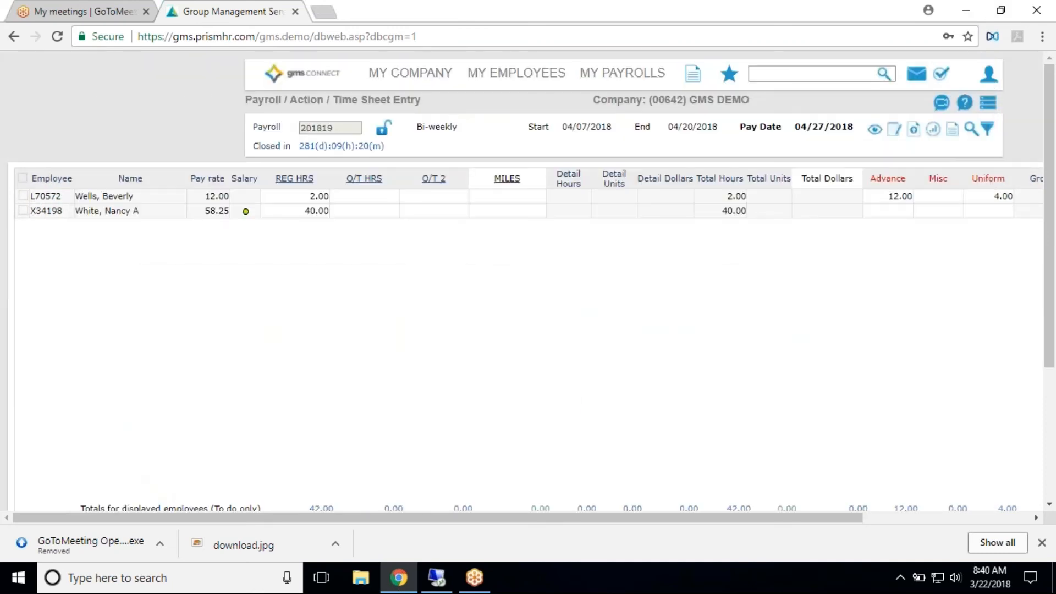
click(951, 137)
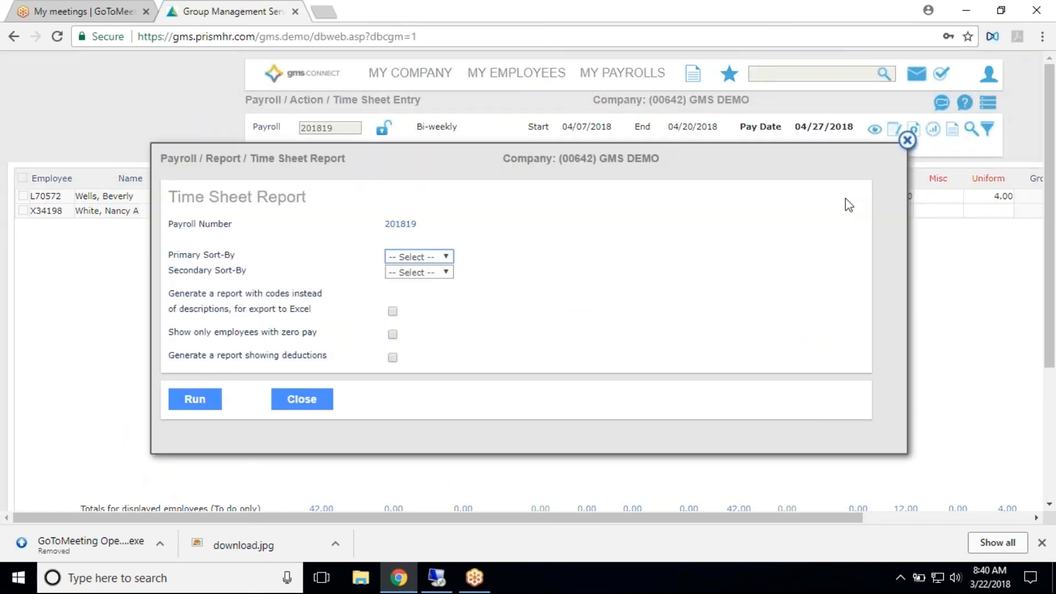
scroll(442, 344, down, 2)
scroll(429, 297, up, 2)
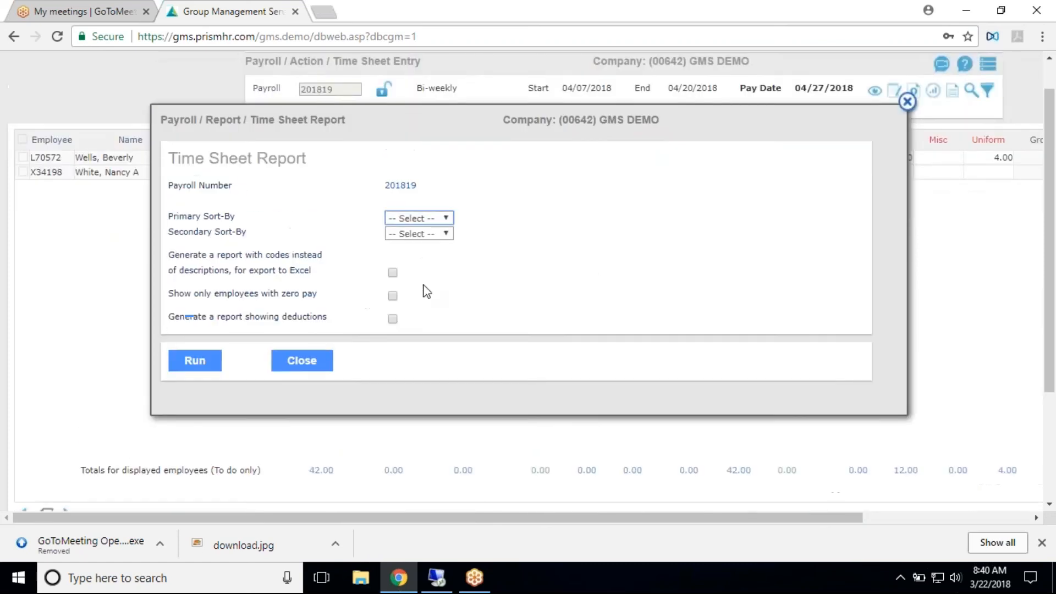
click(907, 141)
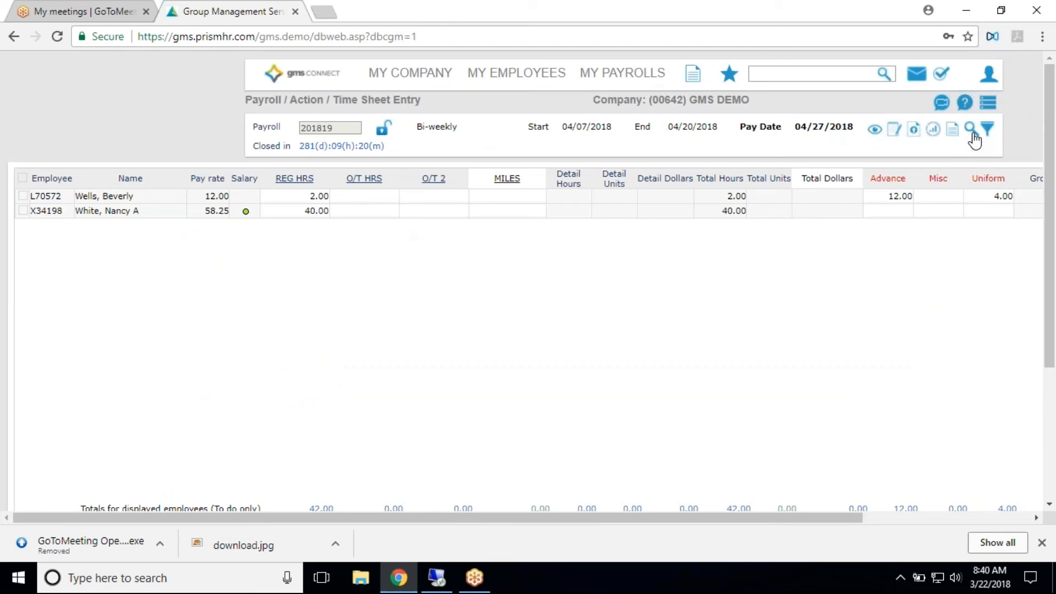
- Find the first listed employee by last name in the time sheet, and view the department, division, location and shift filter choices
click(971, 132)
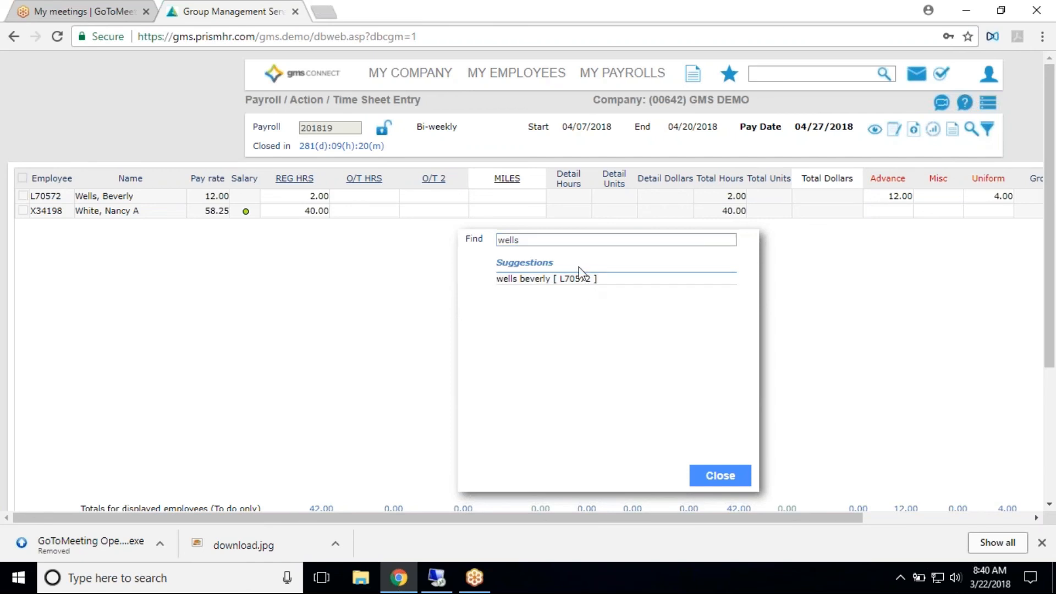
click(580, 278)
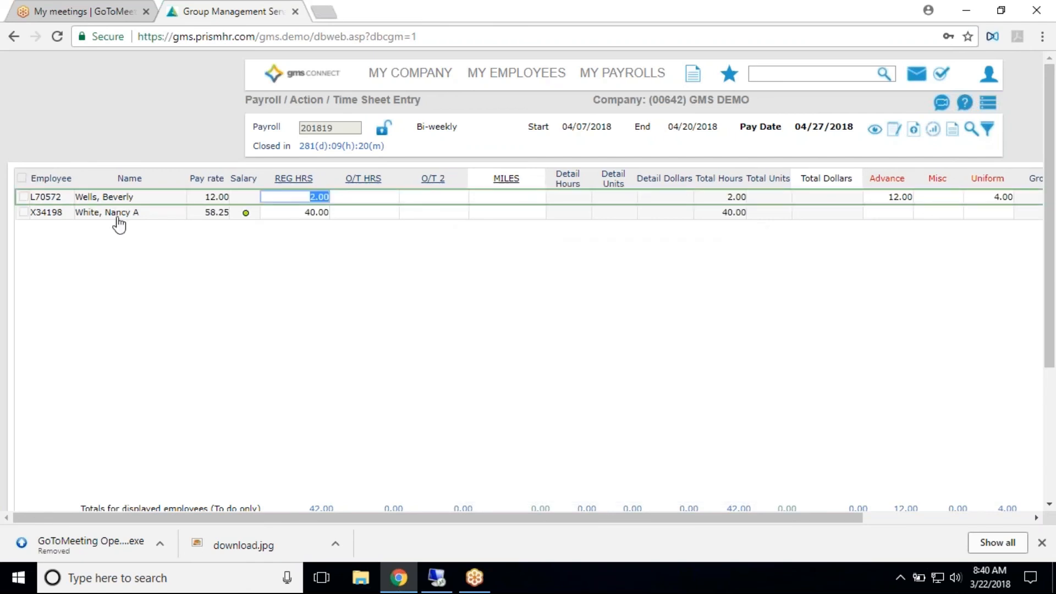
click(984, 132)
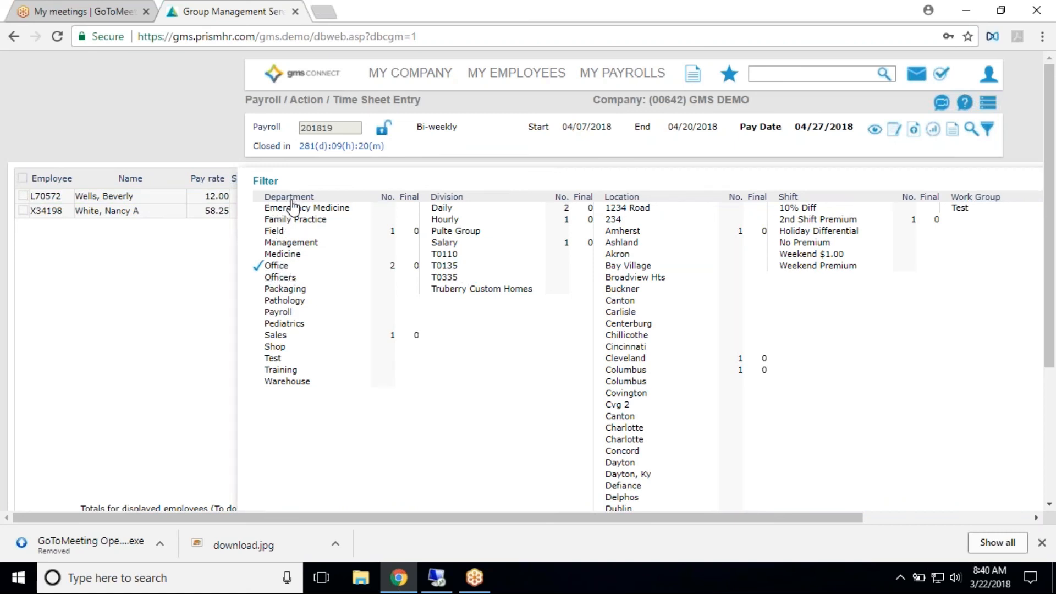
click(283, 289)
scroll(721, 424, down, 9)
scroll(364, 455, down, 5)
click(280, 397)
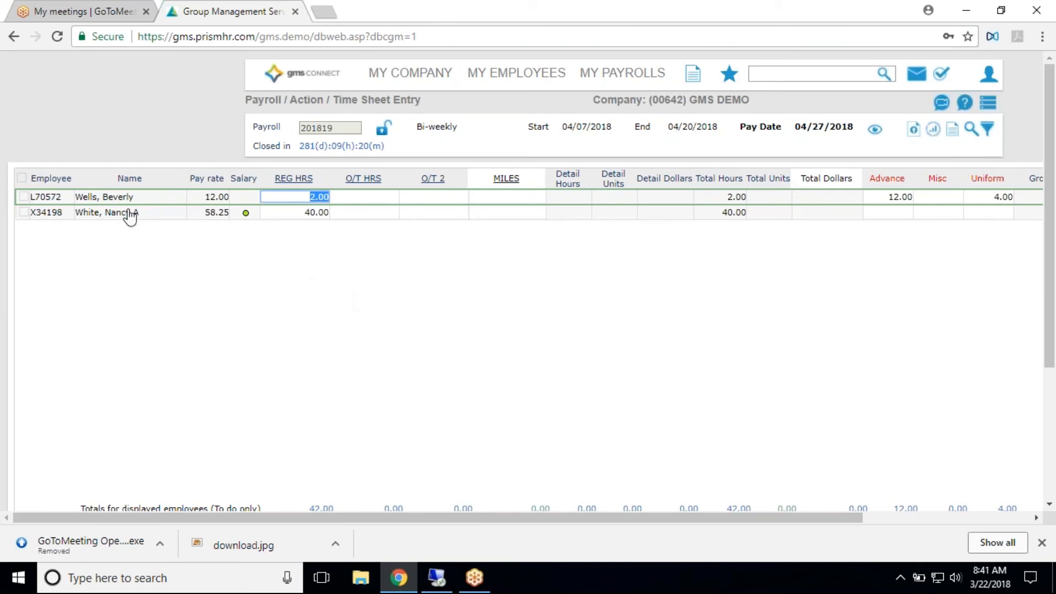
- View the regular hours entry in the first employee's Detail Time Sheet Entry and return to the grid
click(213, 199)
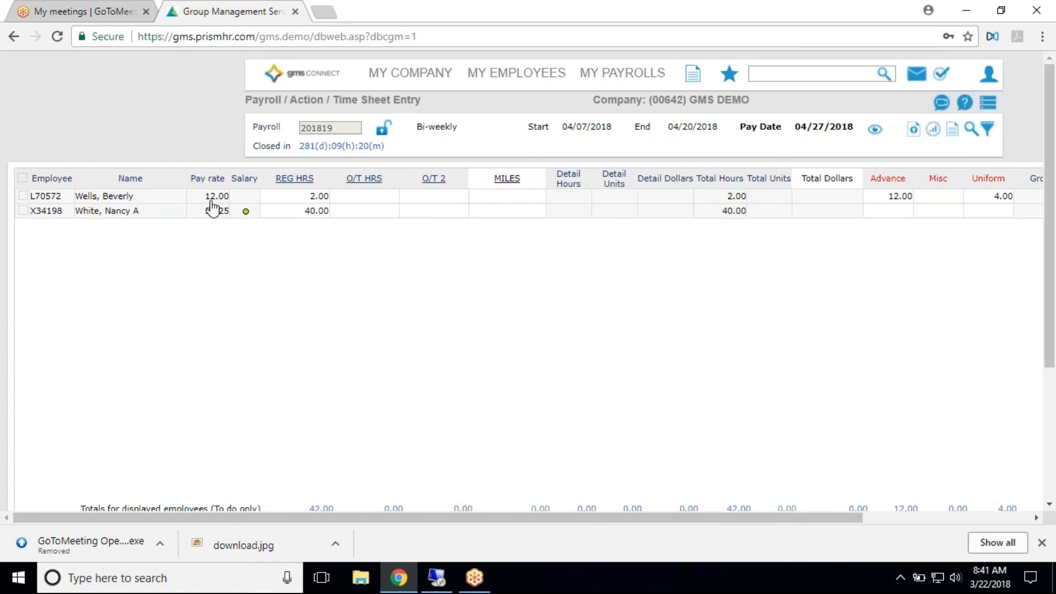
scroll(212, 220, down, 3)
scroll(165, 204, up, 3)
click(106, 201)
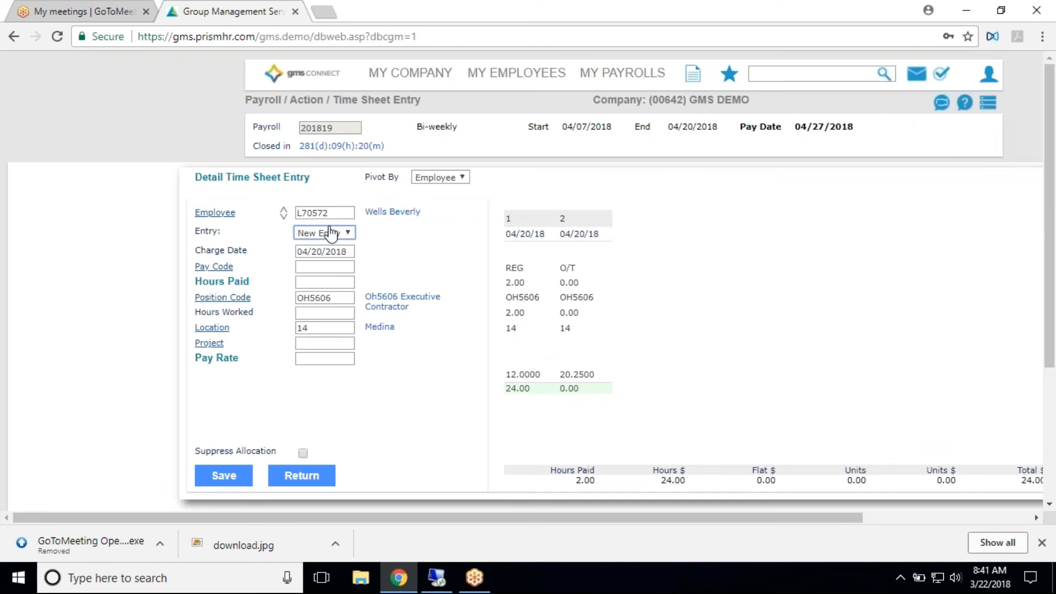
click(525, 223)
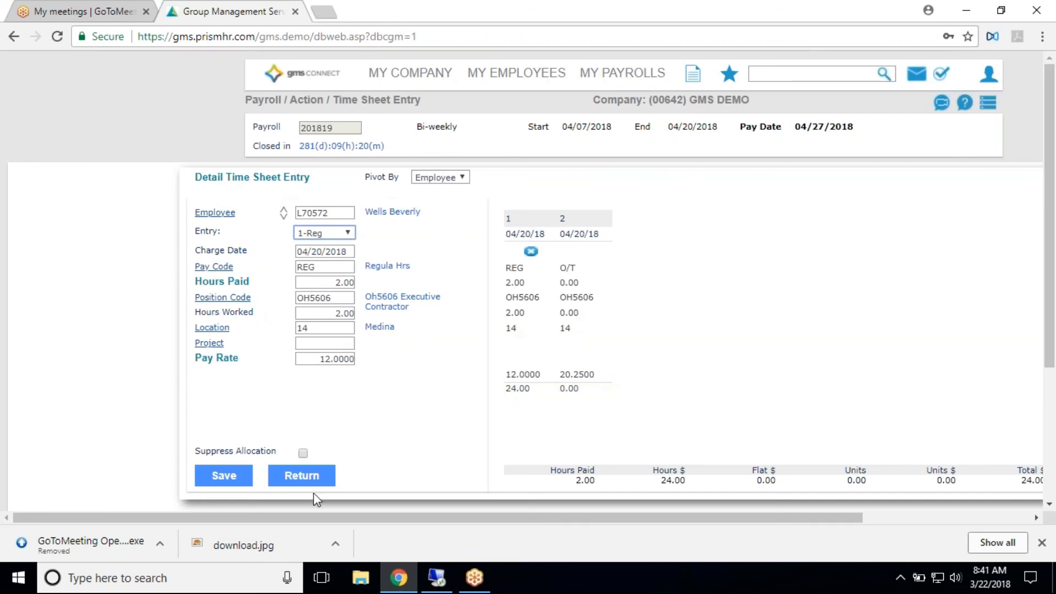
click(300, 475)
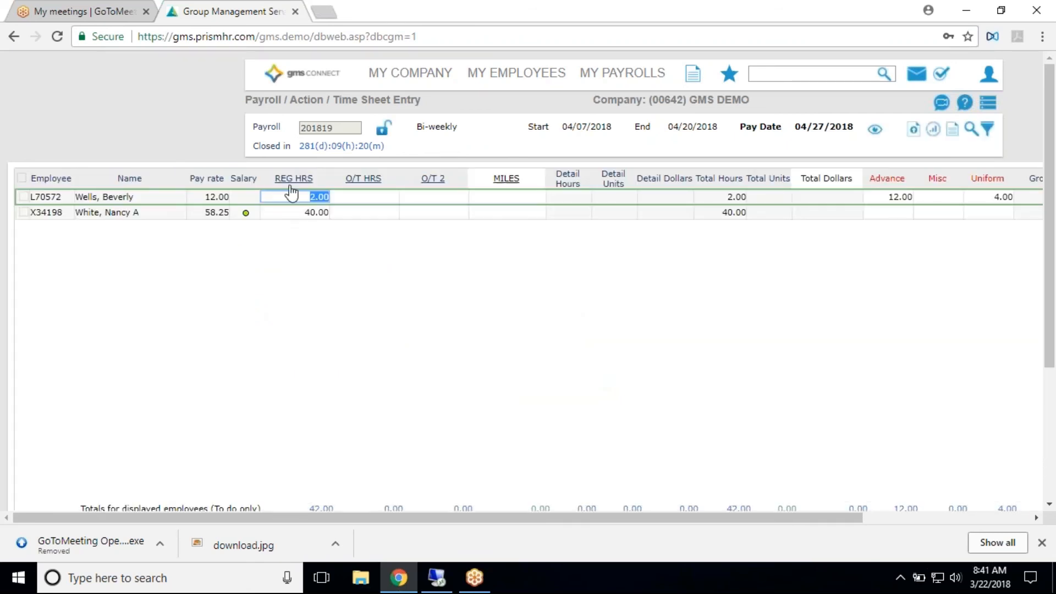
- Enter 40 regular hours and 5 overtime hours for the first employee in the time sheet grid
text(40)
key(Tab)
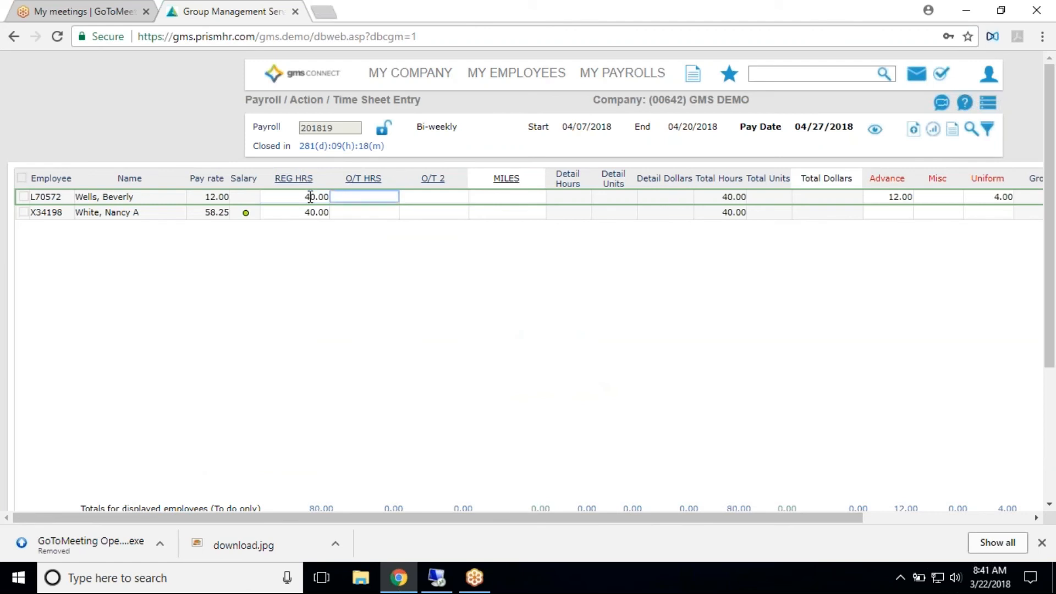
text(5)
key(Tab)
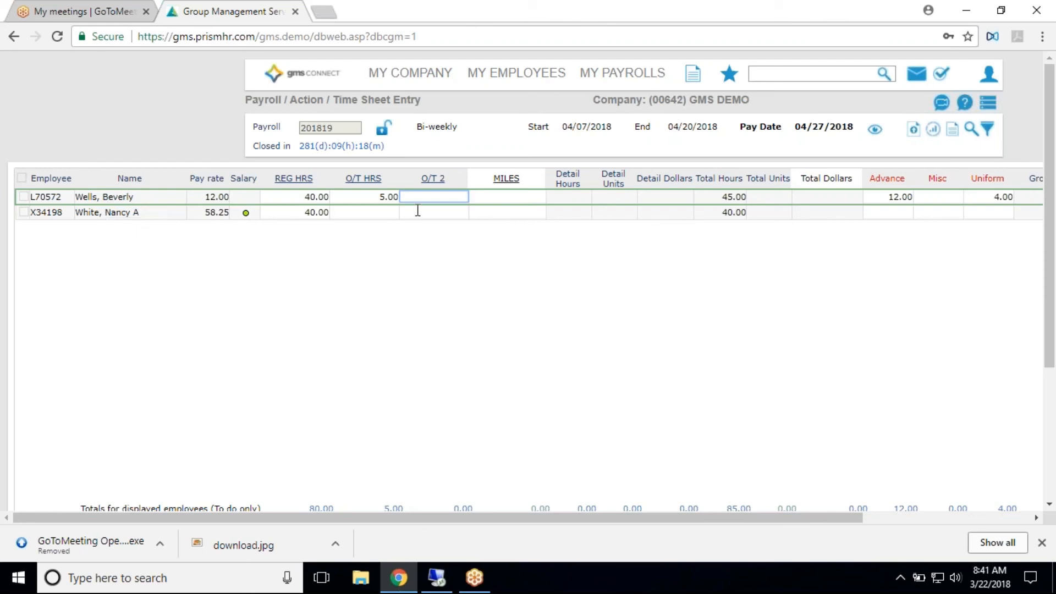
- Change the hours paid of the first employee's overtime detail entry to 7 and save it
click(101, 206)
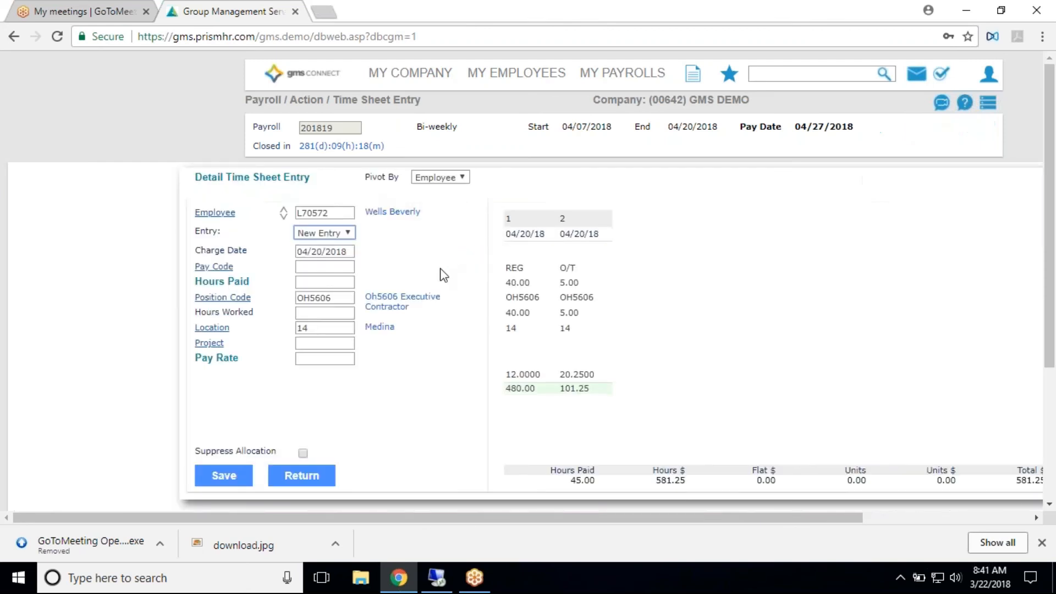
click(568, 232)
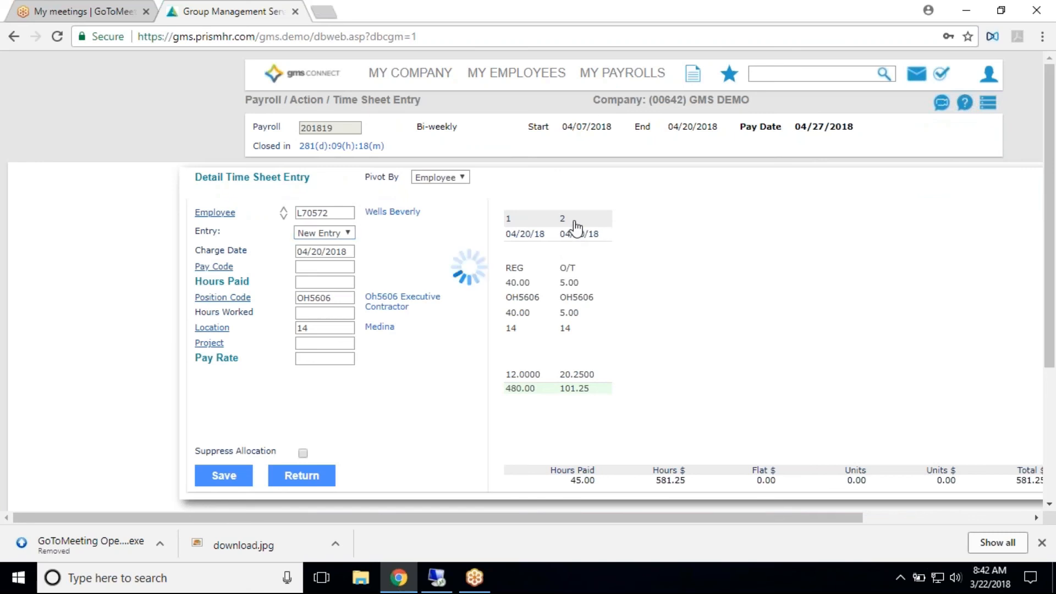
click(319, 284)
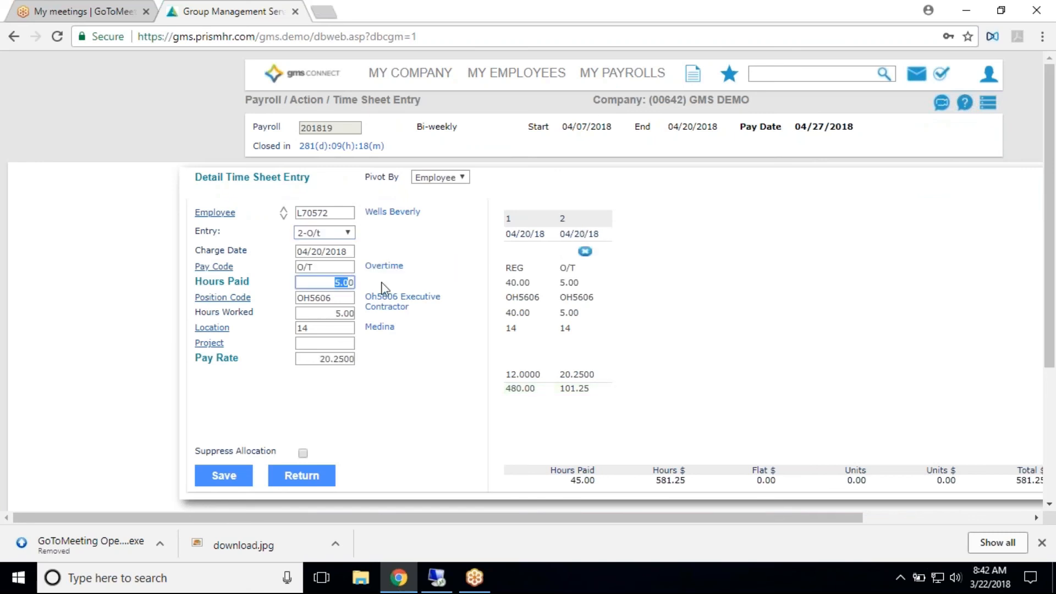
text(7)
key(Tab)
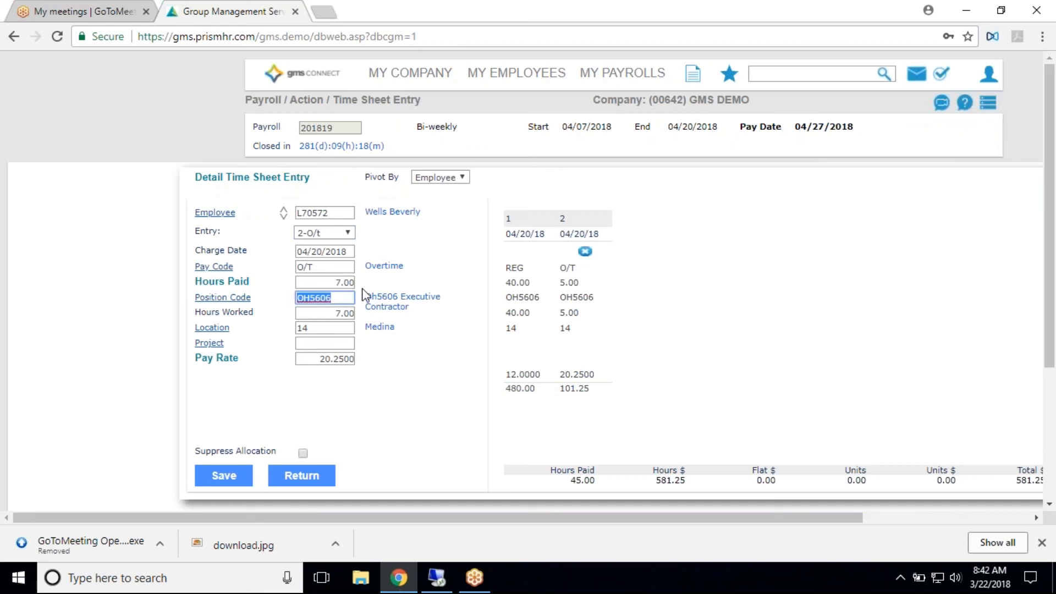
click(228, 477)
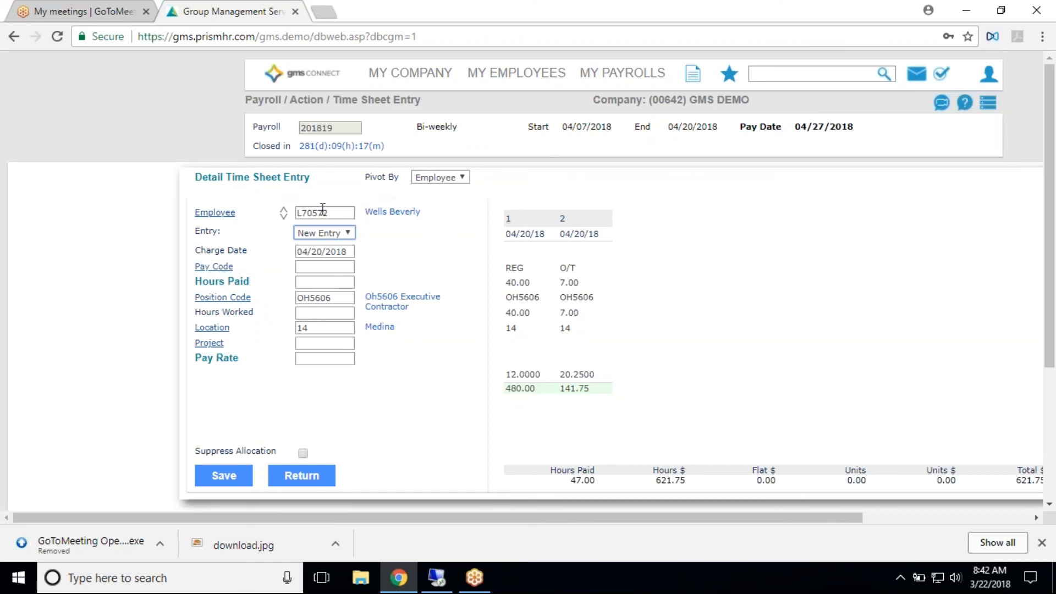
- Add and save a detail entry of 16 vacation hours (VAC) for the first employee, and return to the grid
click(333, 235)
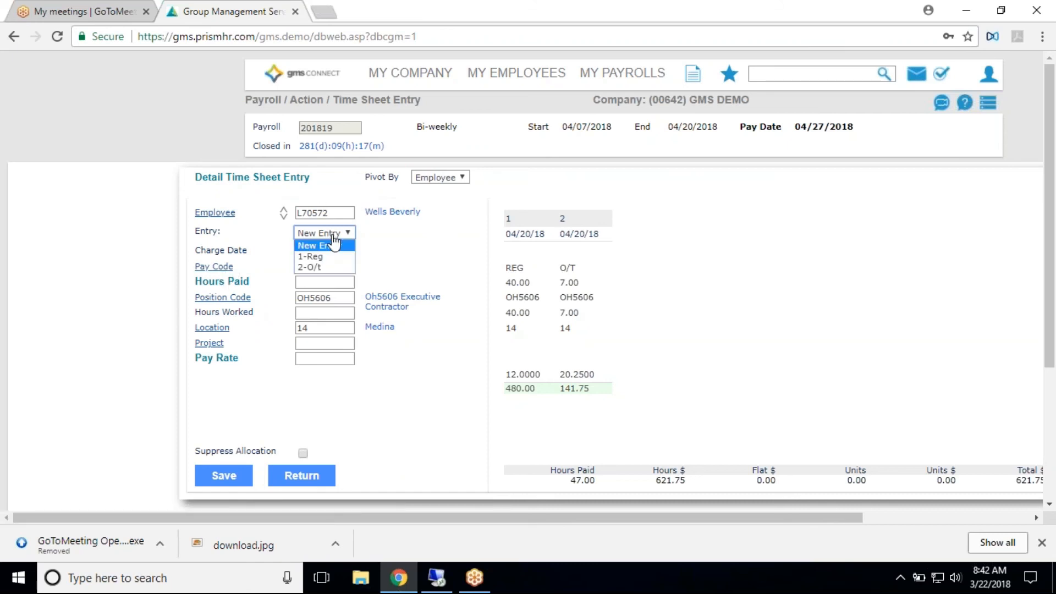
click(330, 245)
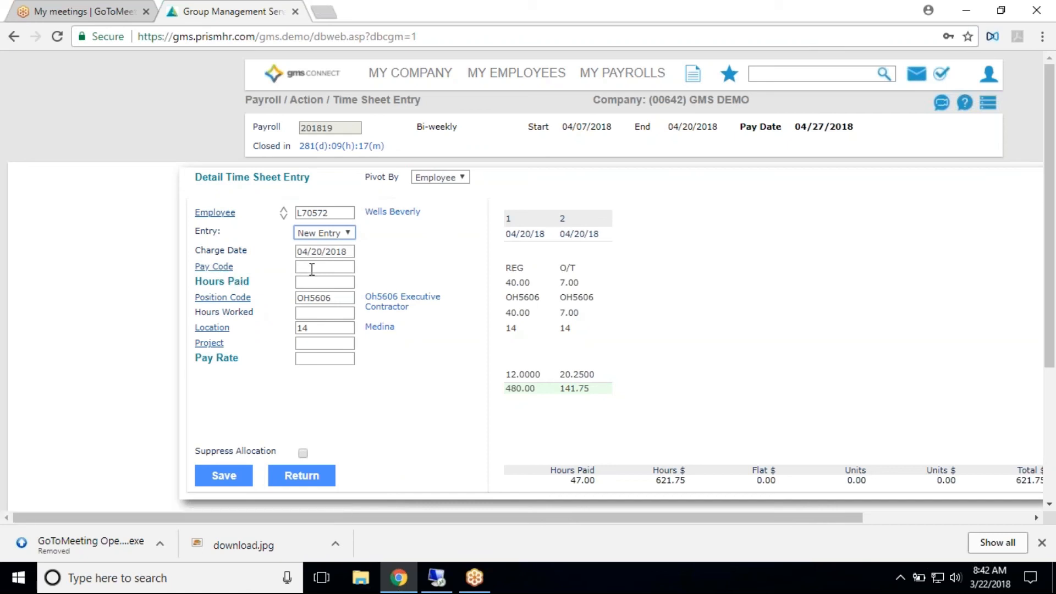
click(225, 269)
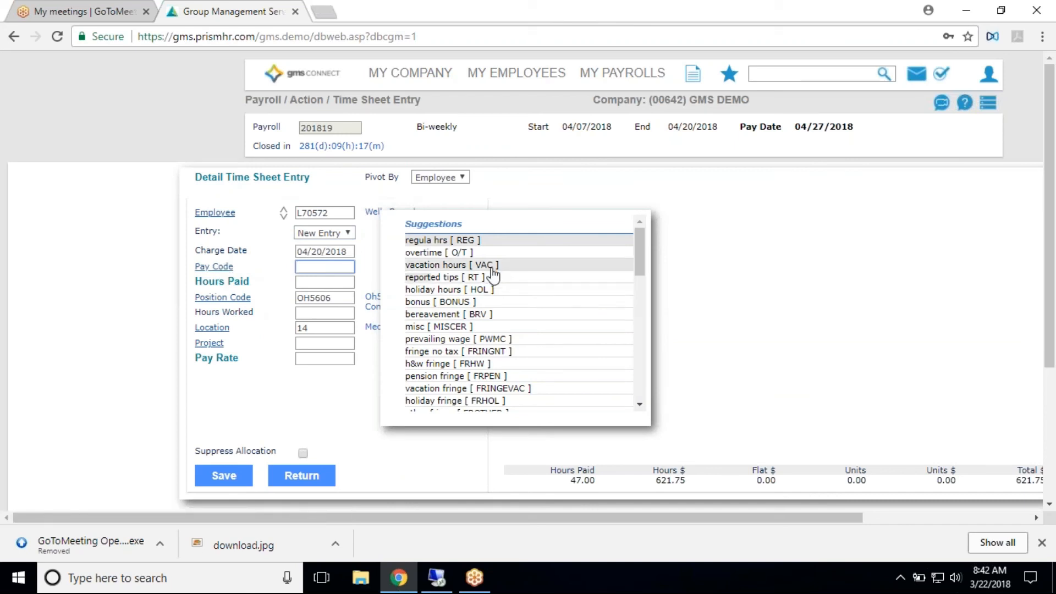
click(491, 267)
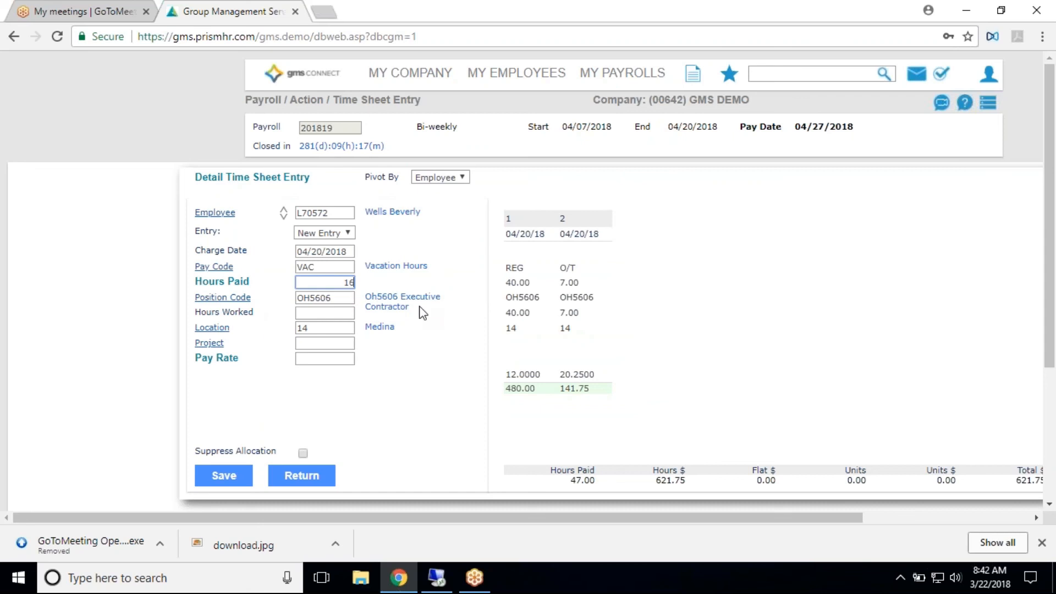
click(226, 476)
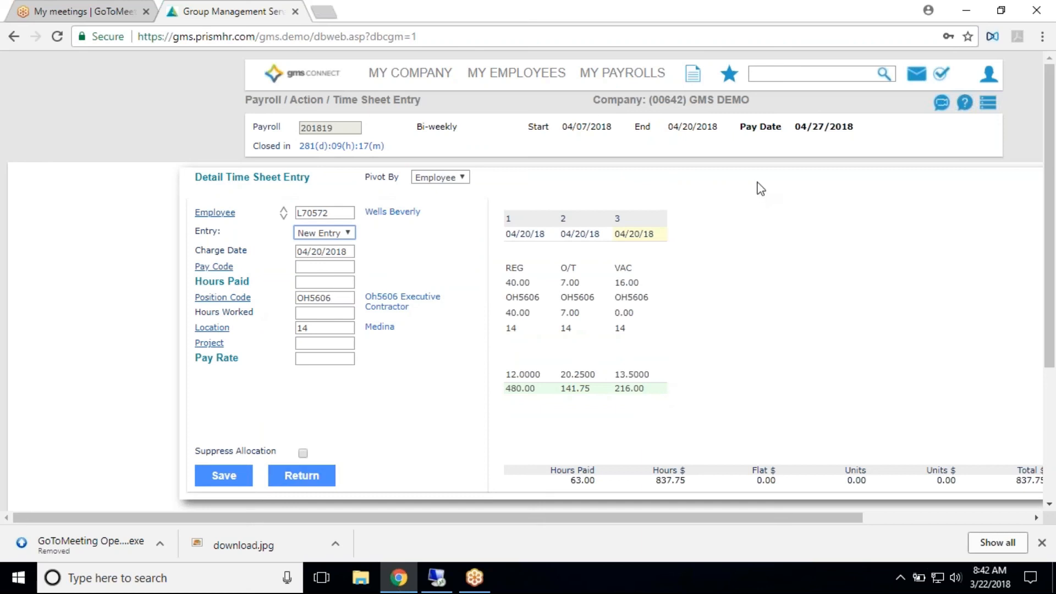
click(302, 477)
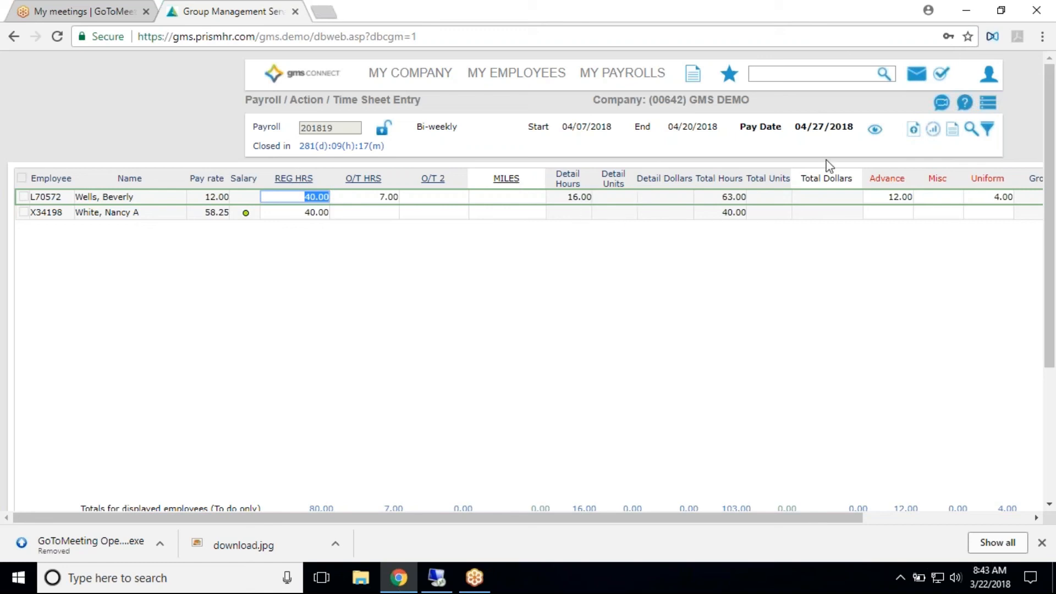
- Open the first employee's Scheduled Payments from the O/E column and add a row with pay code EXREIB
click(1036, 518)
click(1036, 519)
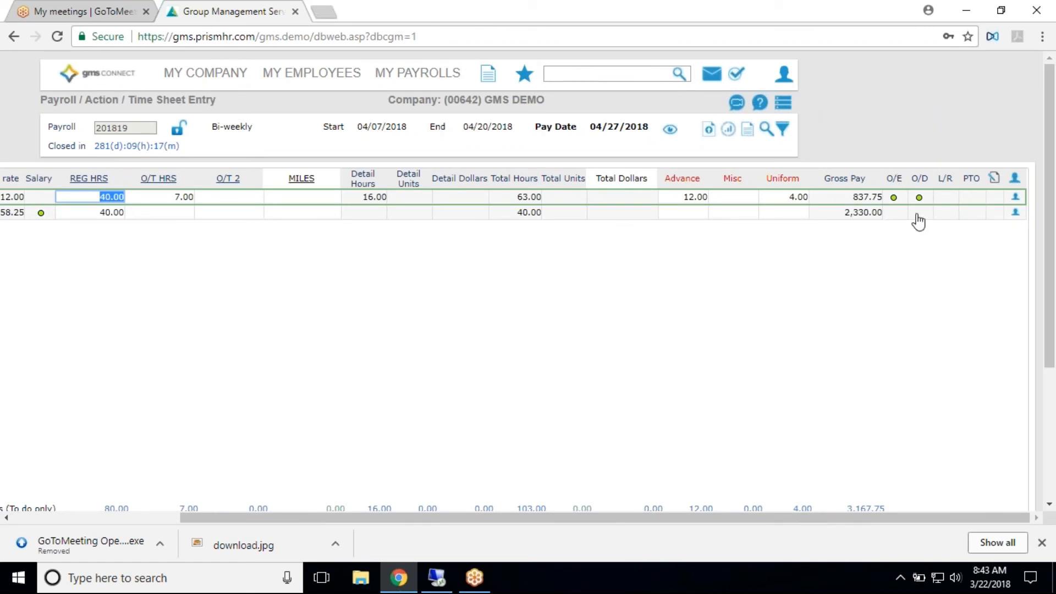
click(893, 198)
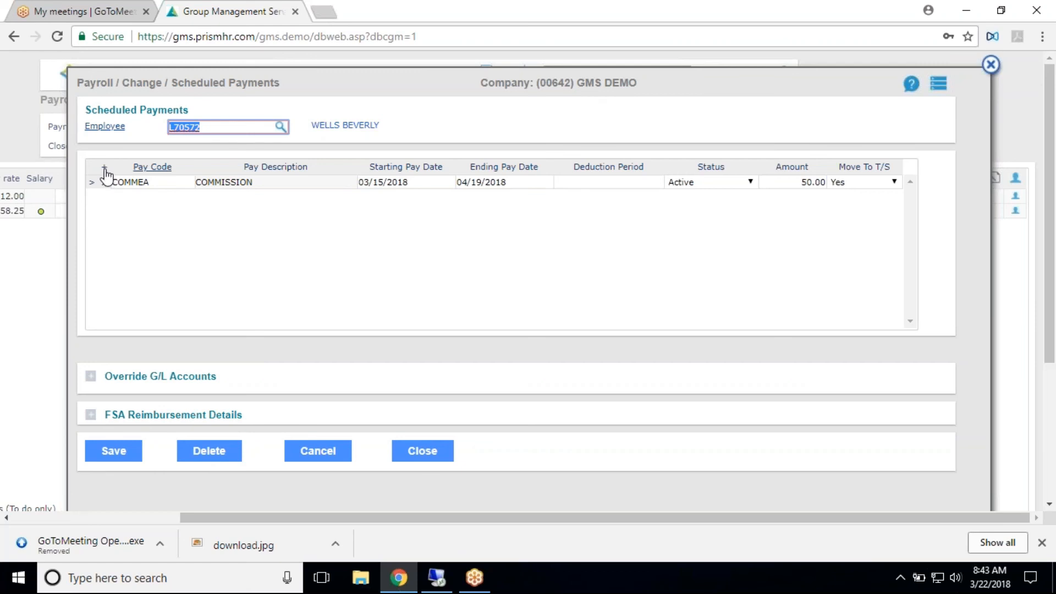
click(106, 173)
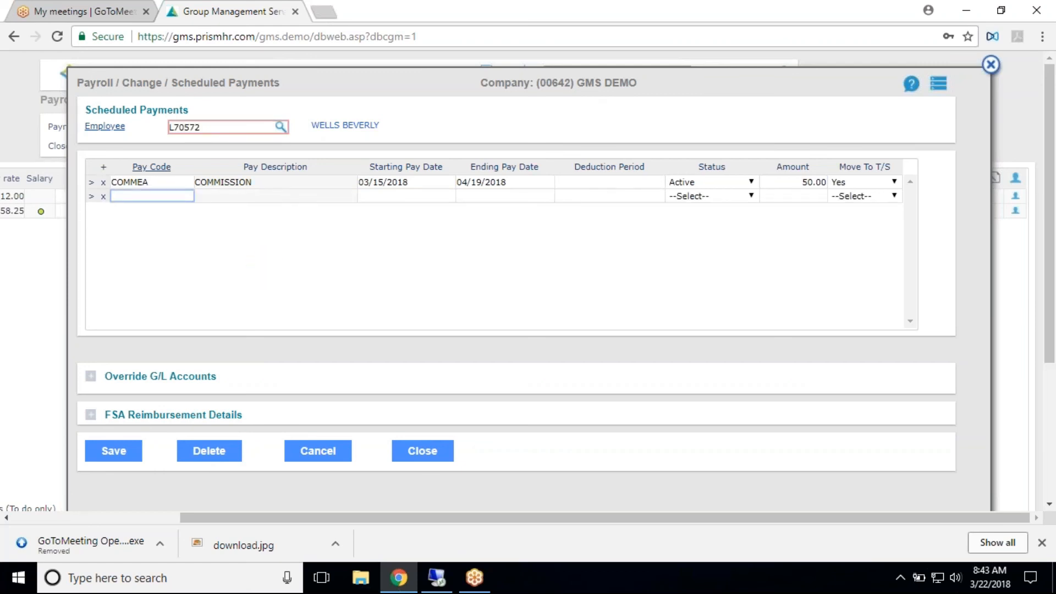
click(151, 168)
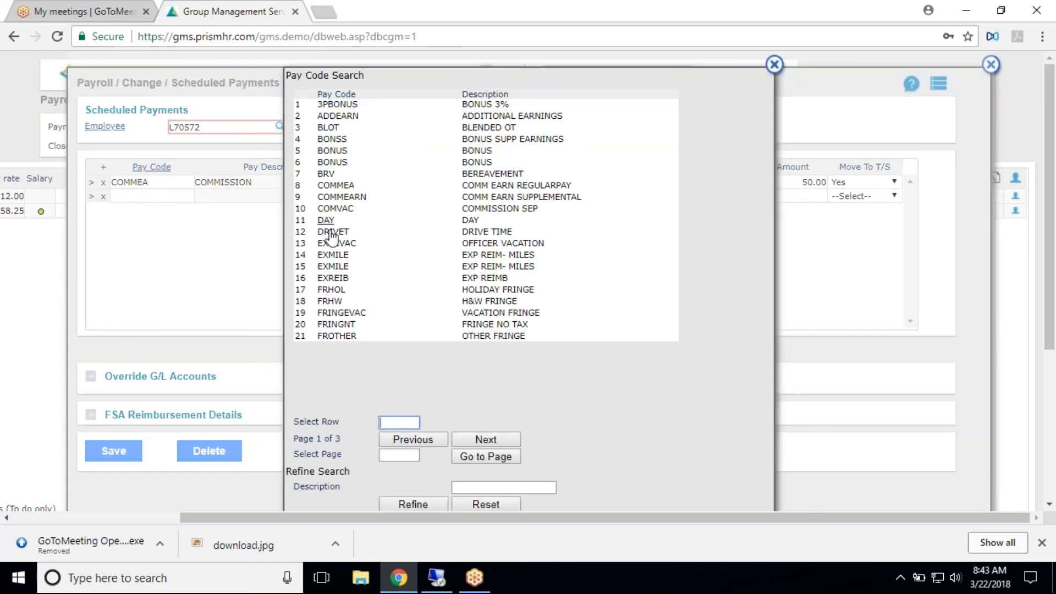
click(333, 278)
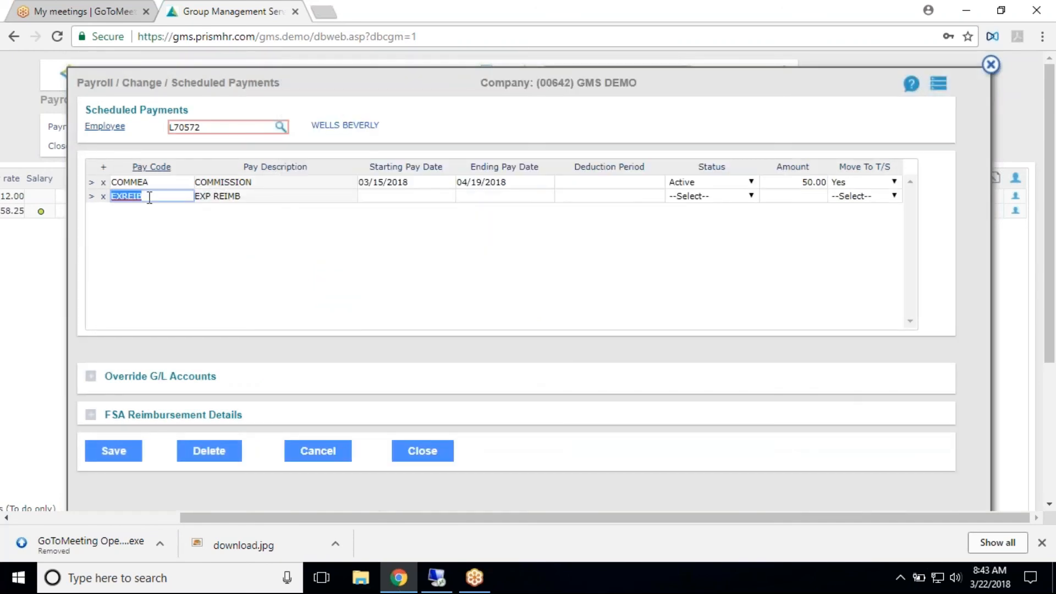
- Set the EXREIB payment's starting pay date to 03/22/2018 and ending pay date to 03/29/2018, leaving the deduction period blank
click(391, 196)
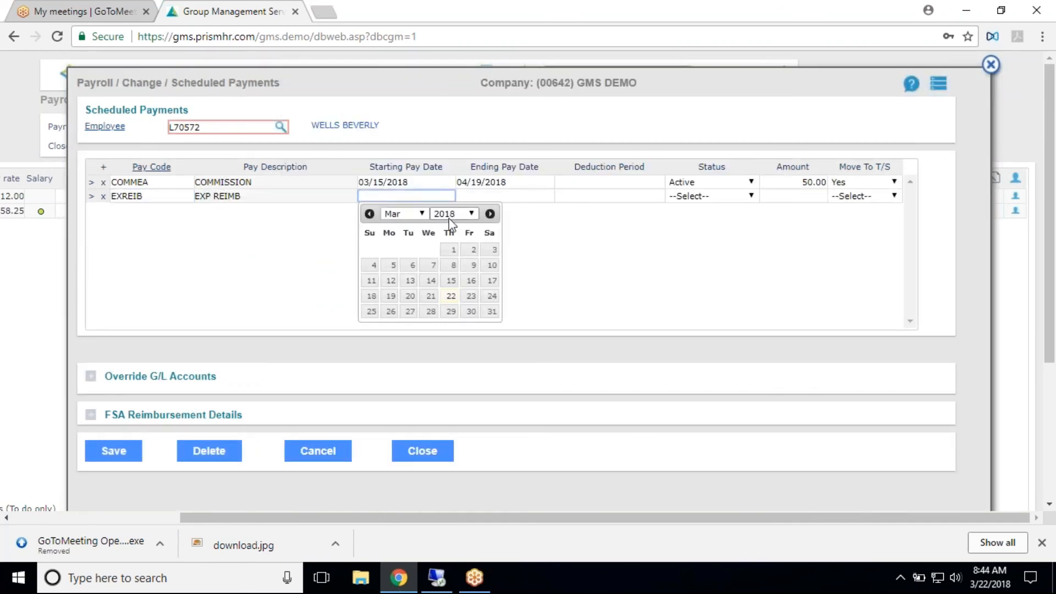
click(451, 297)
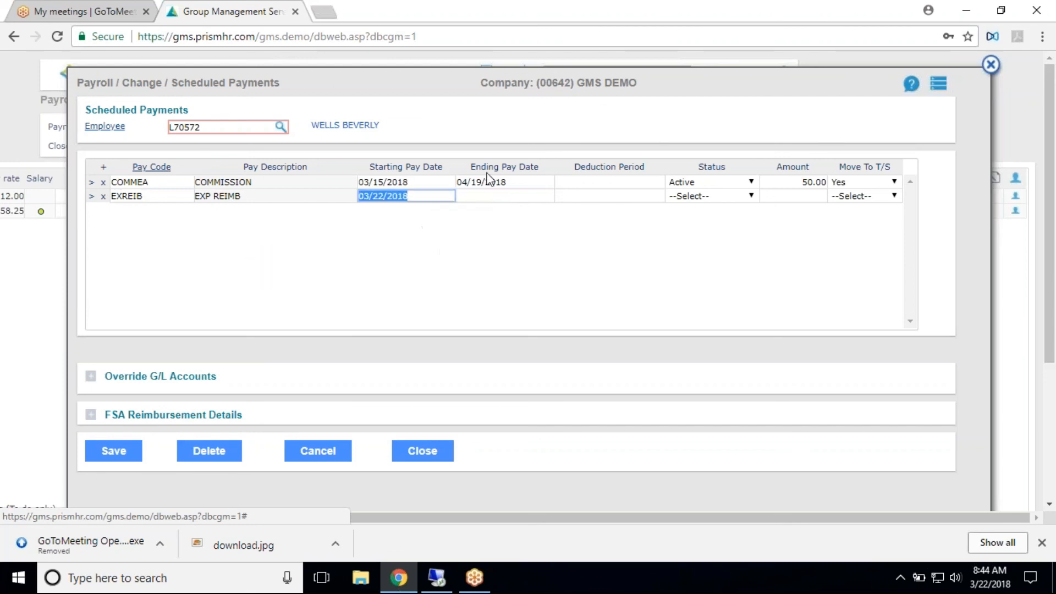
click(517, 196)
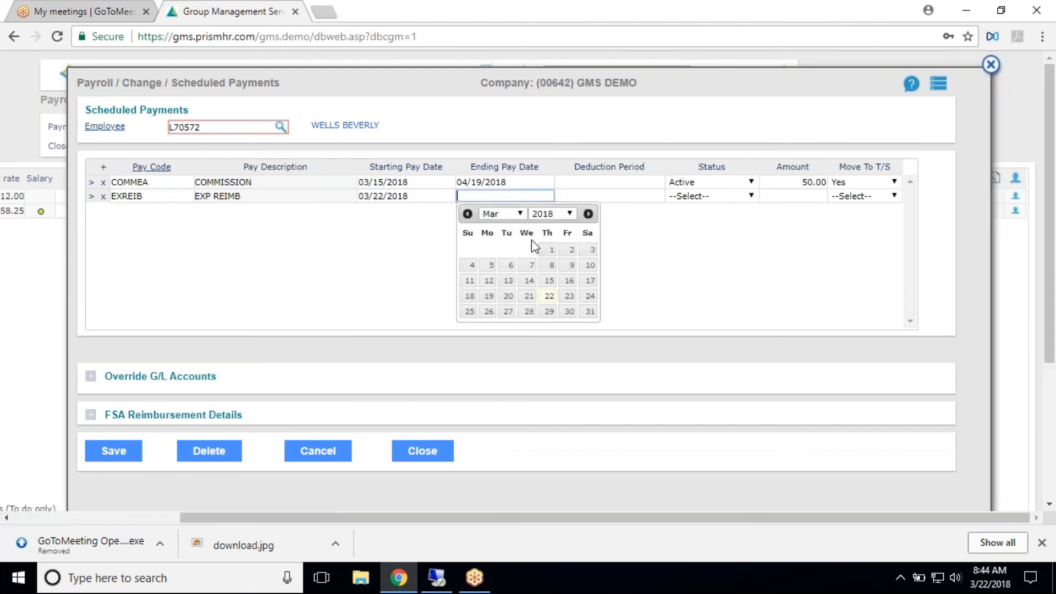
click(549, 311)
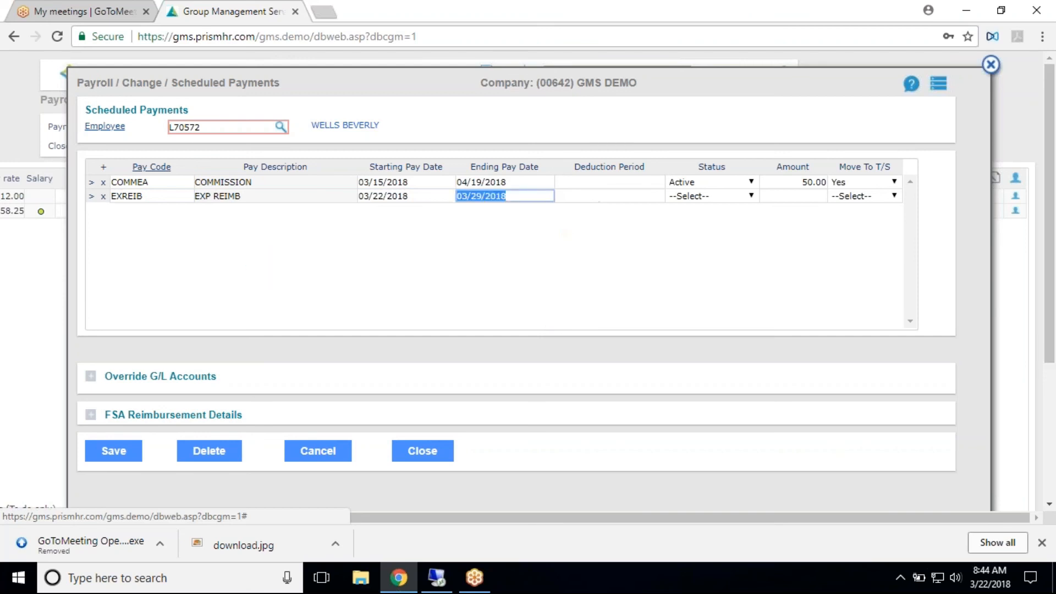
click(613, 204)
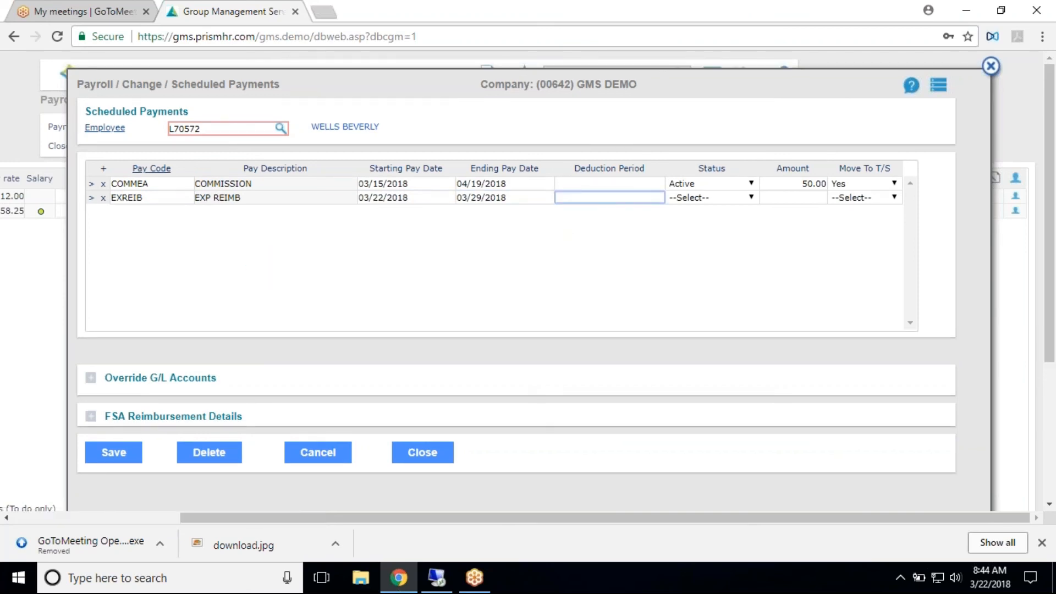
key(Tab)
click(598, 199)
double_click(605, 168)
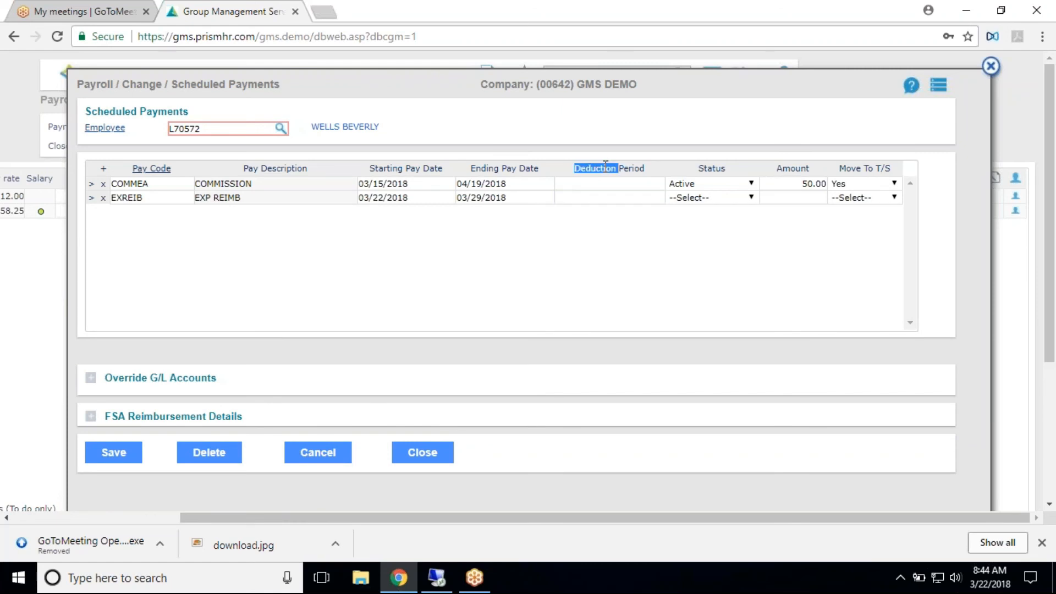
- Give the EXREIB payment Active status and an amount of 50.00, and set Move To T/S to Yes
click(682, 198)
click(683, 220)
click(782, 196)
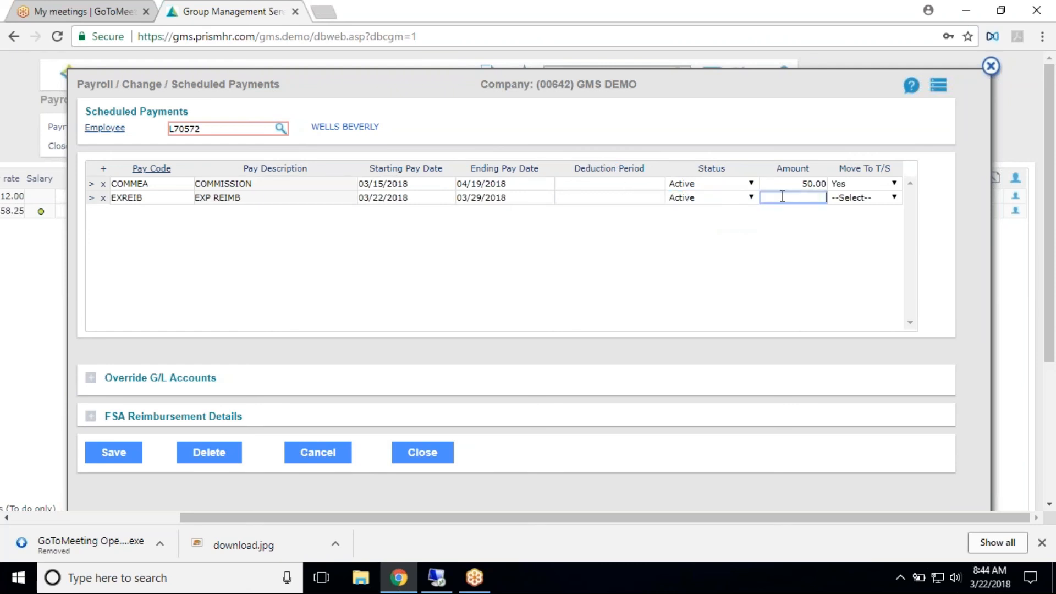
click(882, 199)
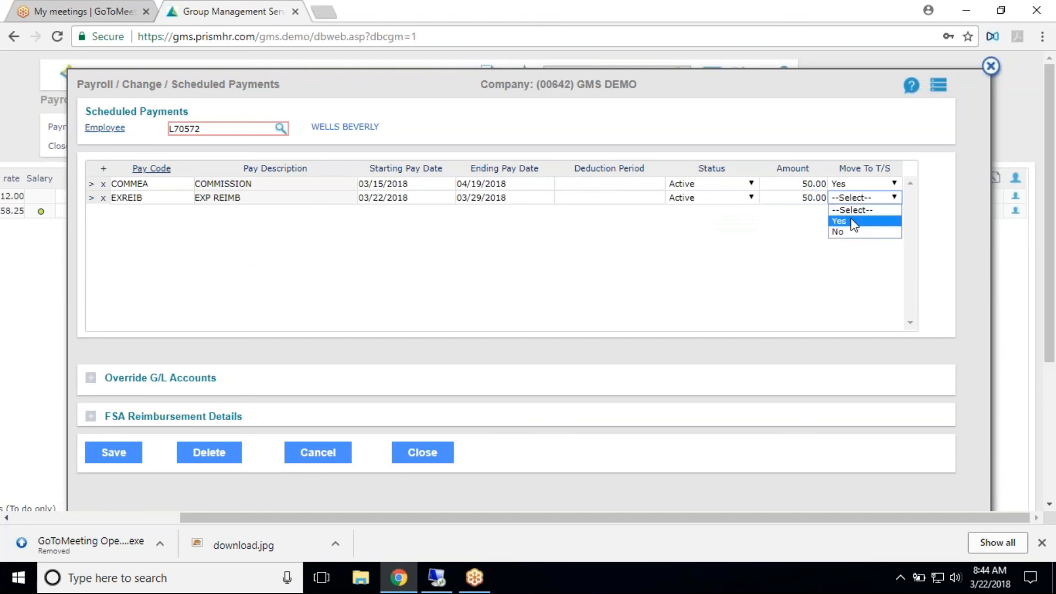
click(852, 224)
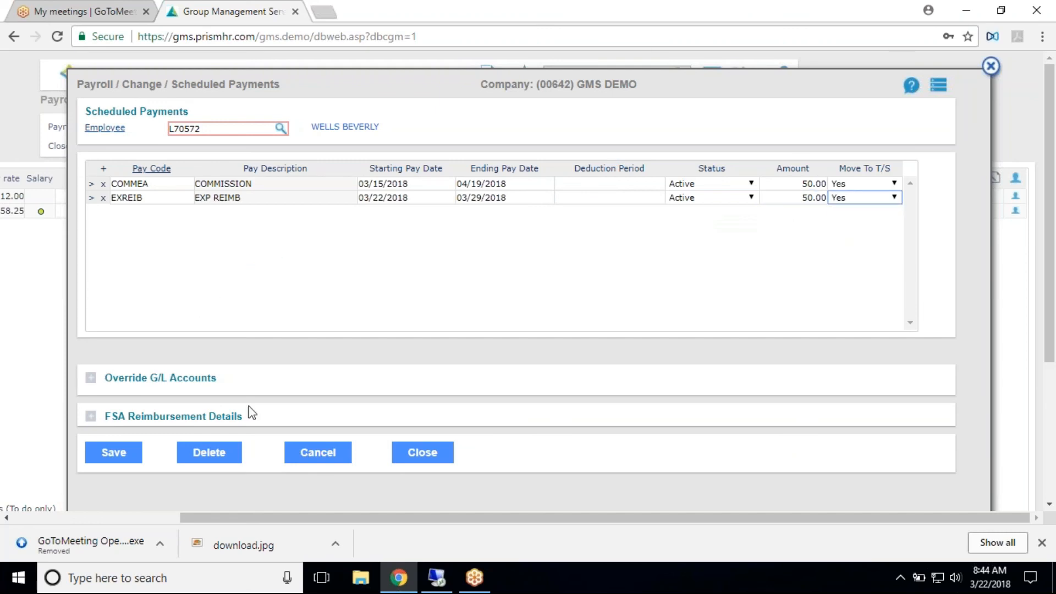
- Save the first employee's scheduled payments, reopen them to check the entries, and return to the time sheet grid
click(117, 457)
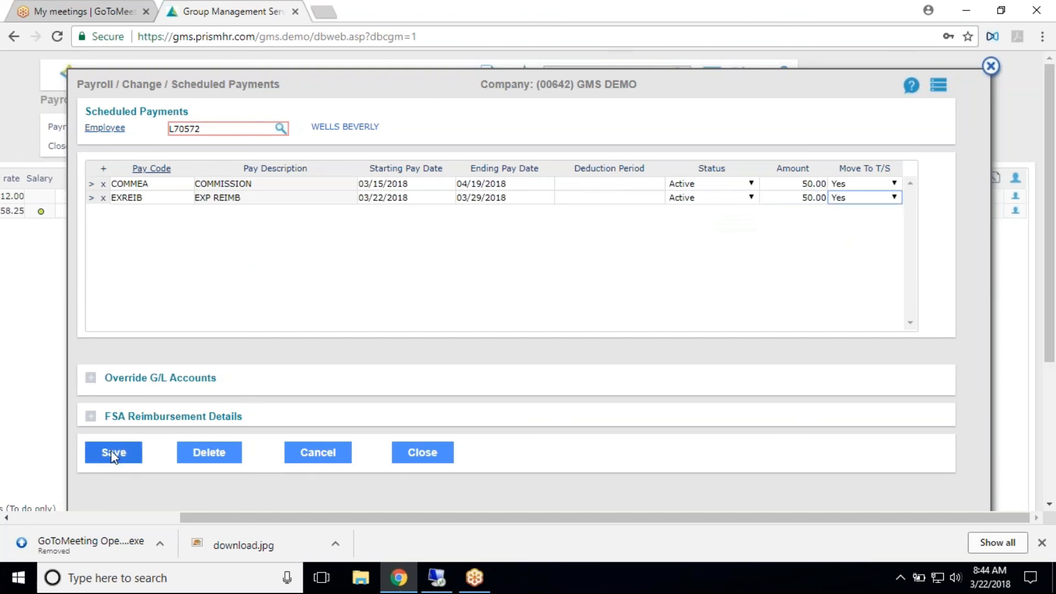
click(434, 457)
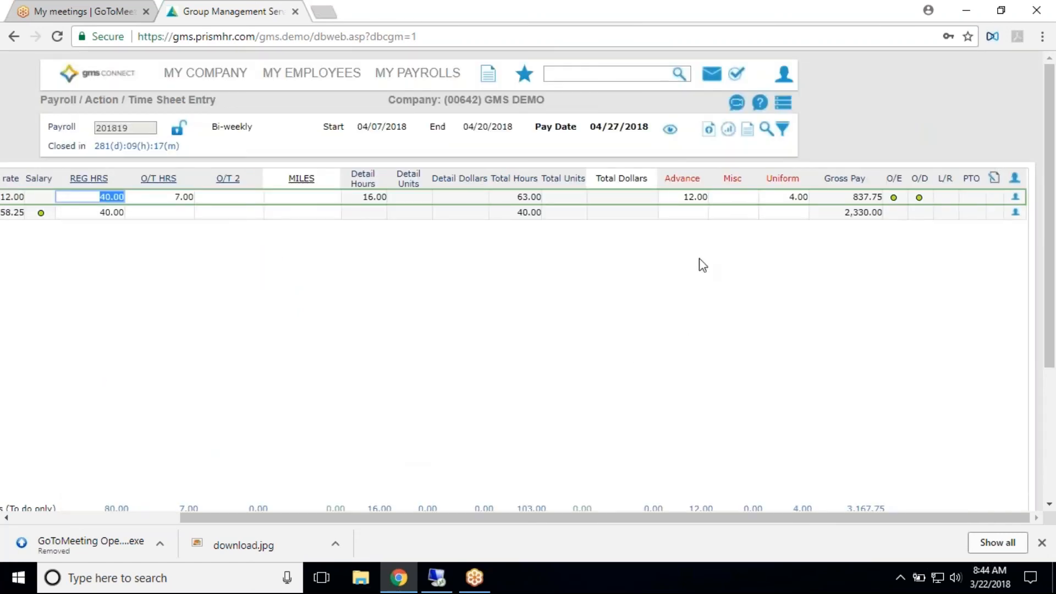
click(894, 210)
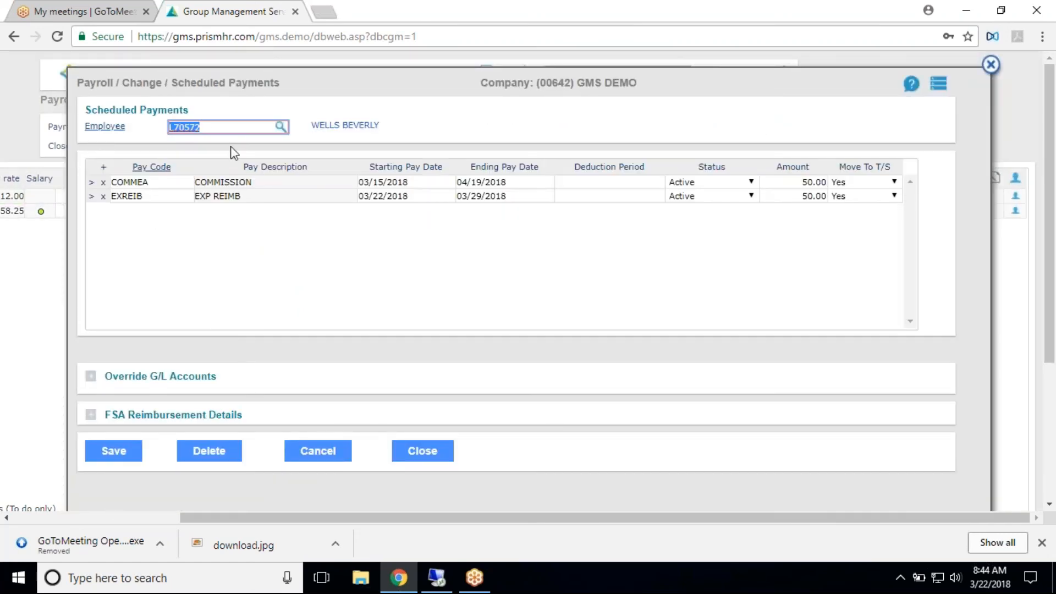
click(991, 64)
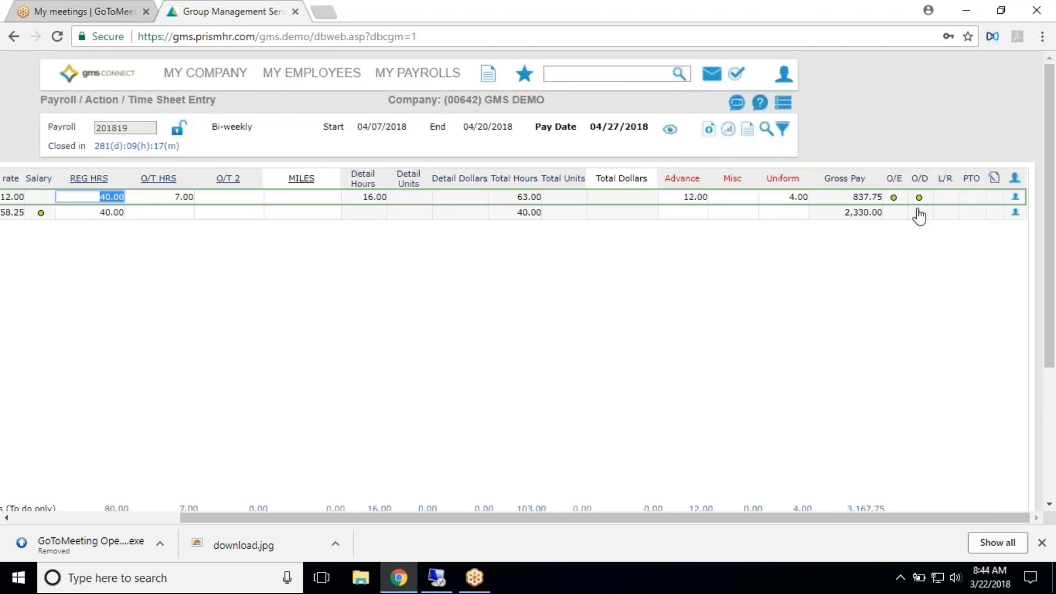
- Open the first employee's Scheduled Deductions from the O/D column and add a row with deduction code TOOLS
click(919, 196)
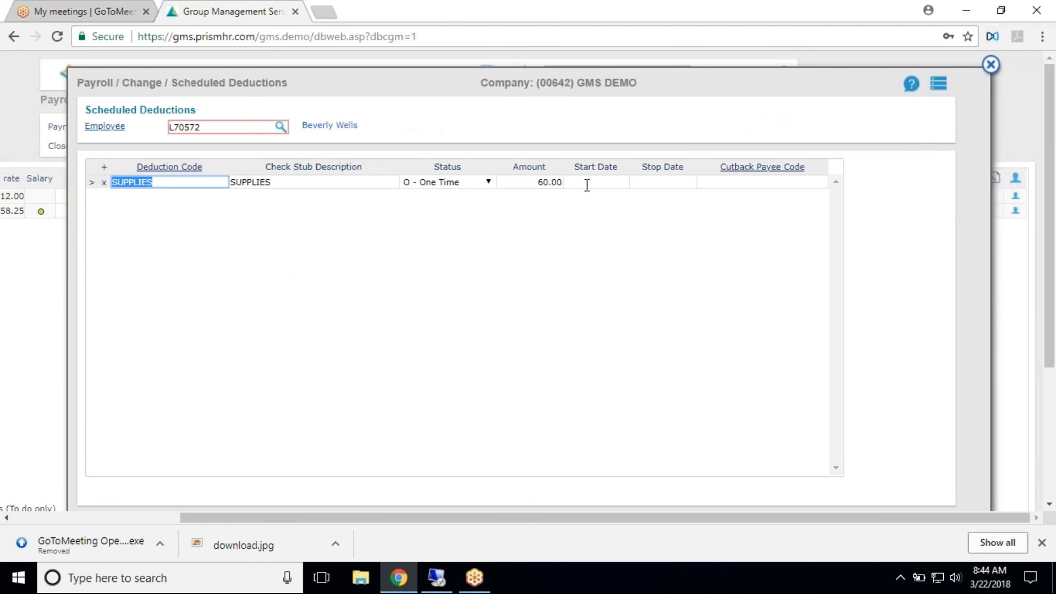
click(104, 168)
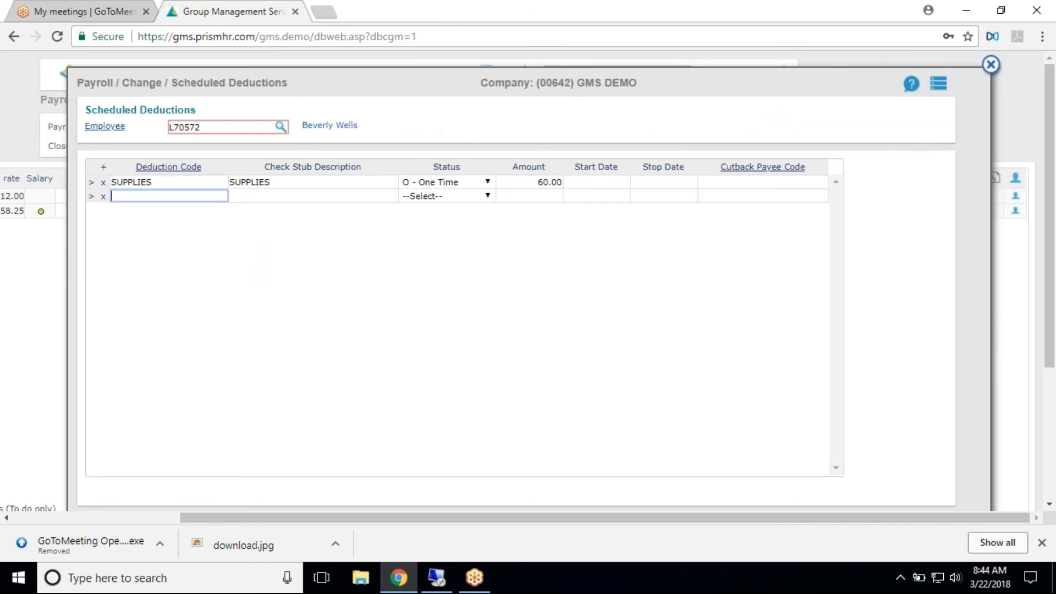
click(186, 167)
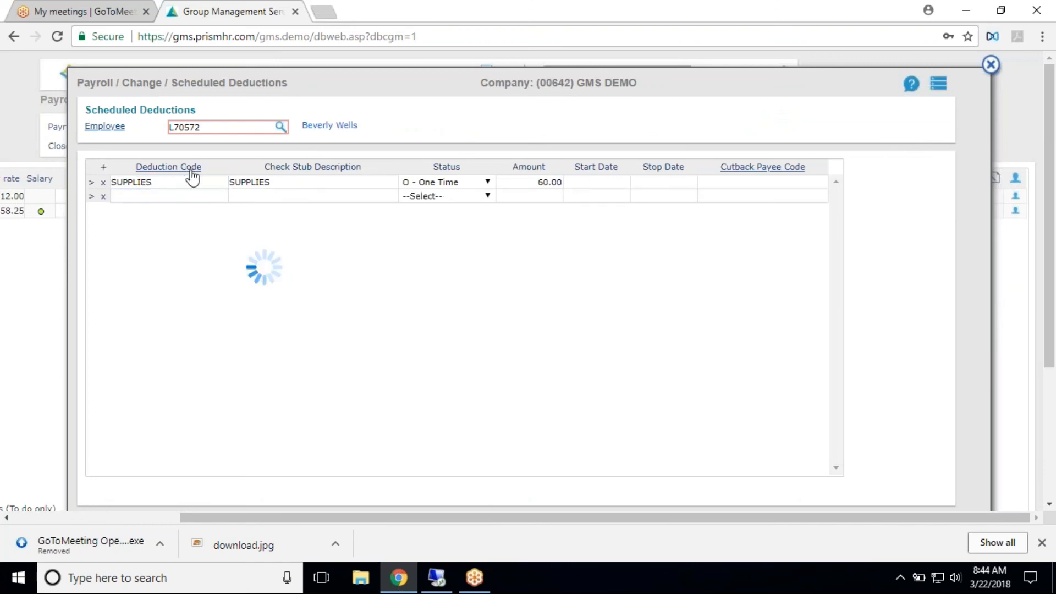
click(332, 187)
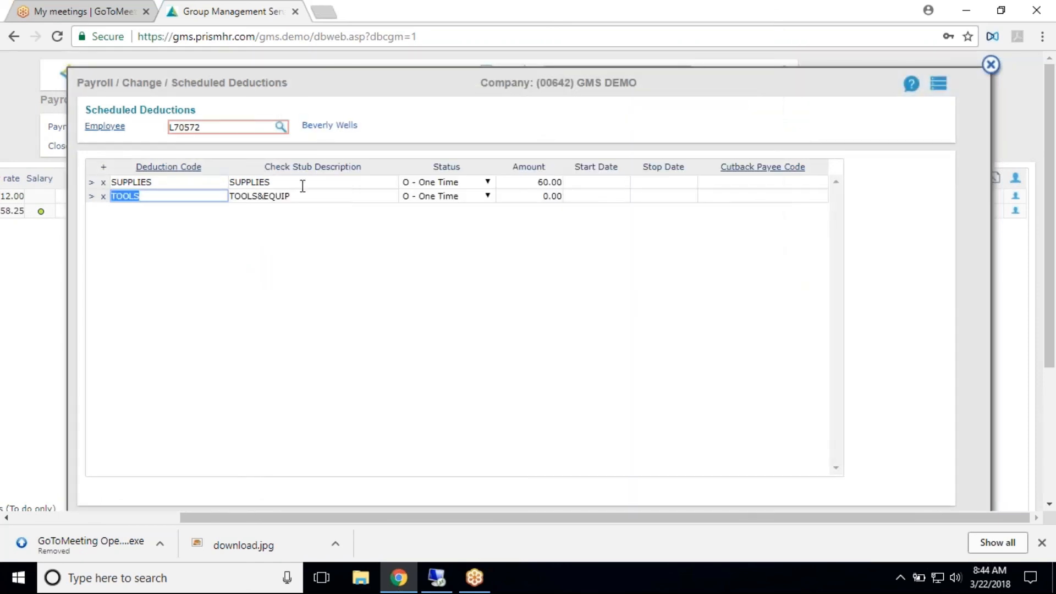
- Set the TOOLS deduction's status to A - Active and its amount to 10.00
click(487, 197)
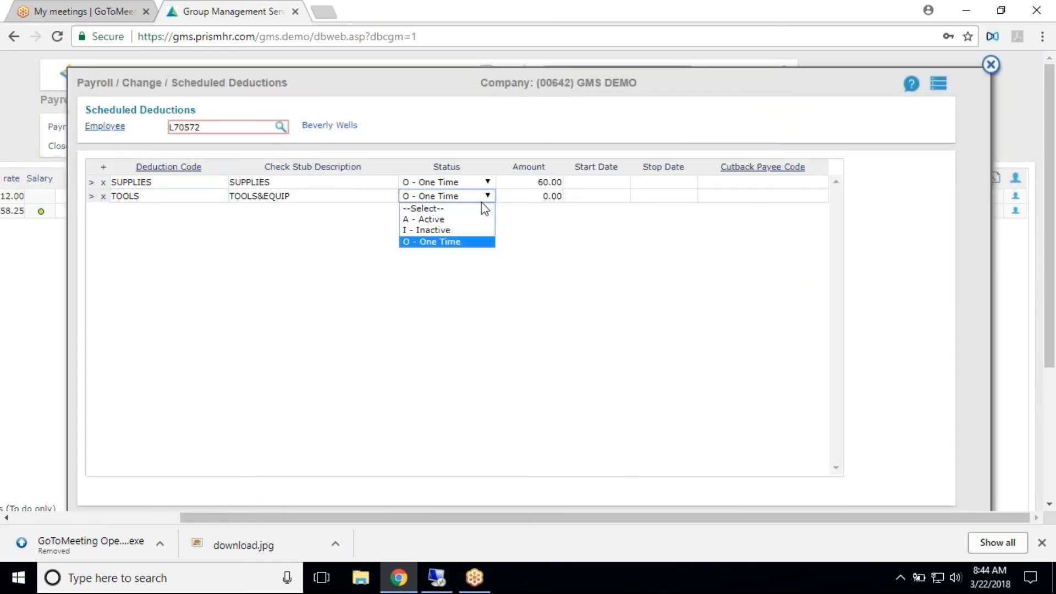
click(437, 221)
click(554, 195)
key(BackSpace)
text(10)
- Set the TOOLS deduction's start date to 03/22/2018 and its stop date to 04/26/2018
click(606, 196)
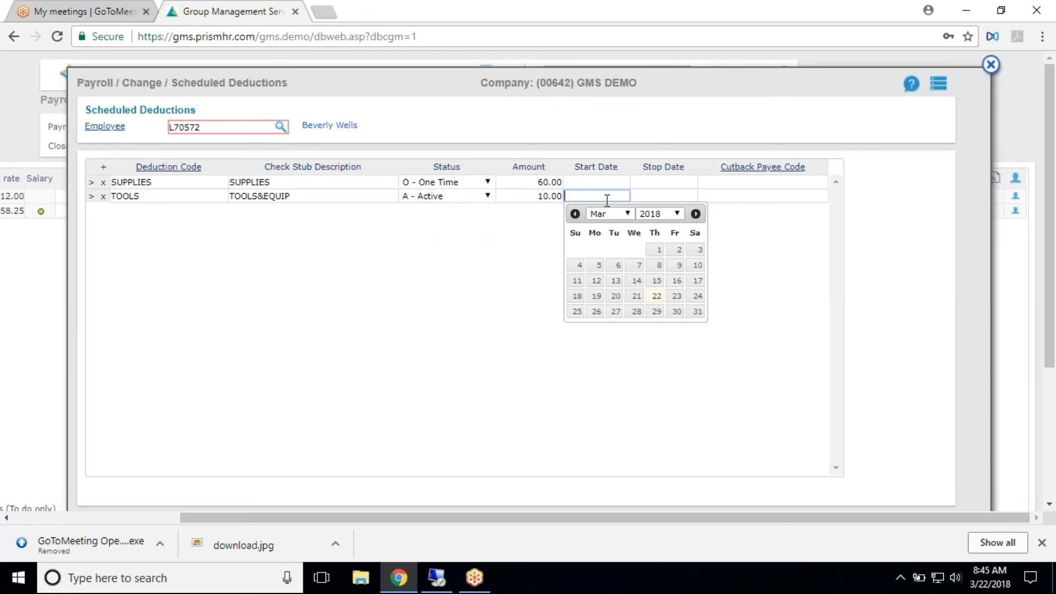
click(656, 295)
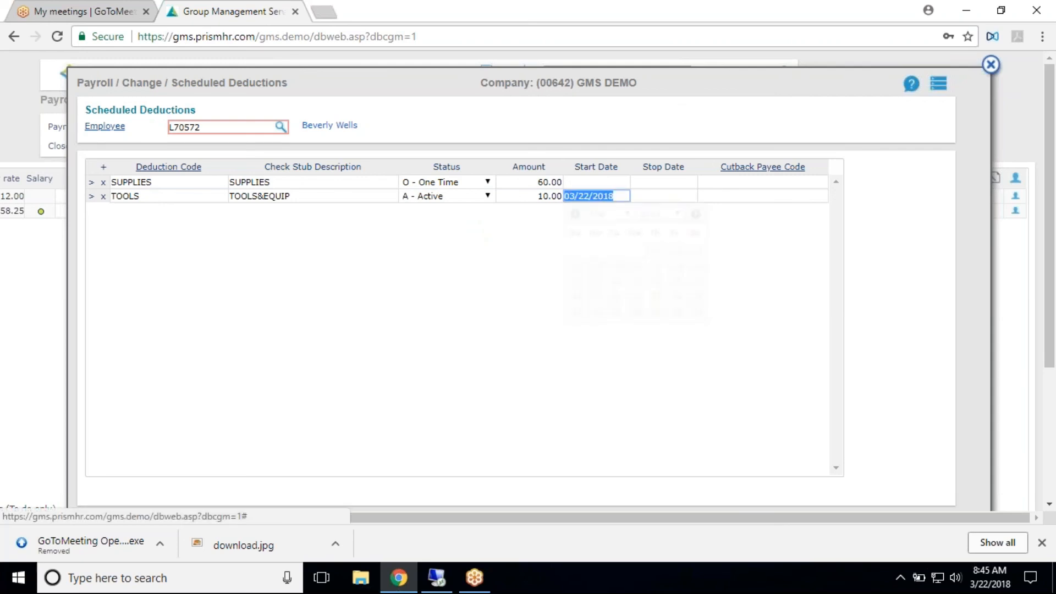
click(678, 196)
click(762, 213)
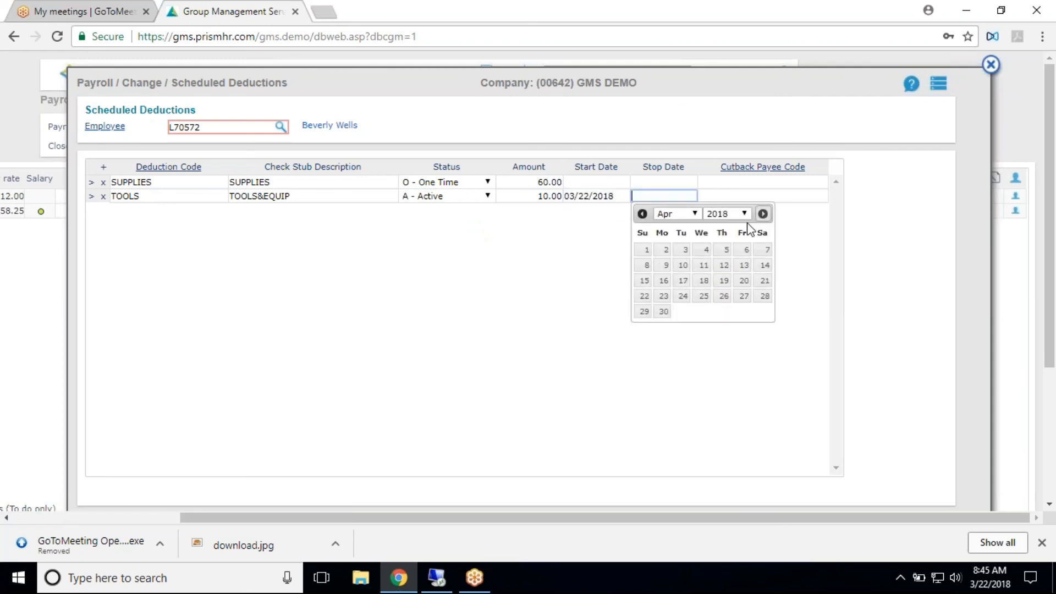
click(723, 296)
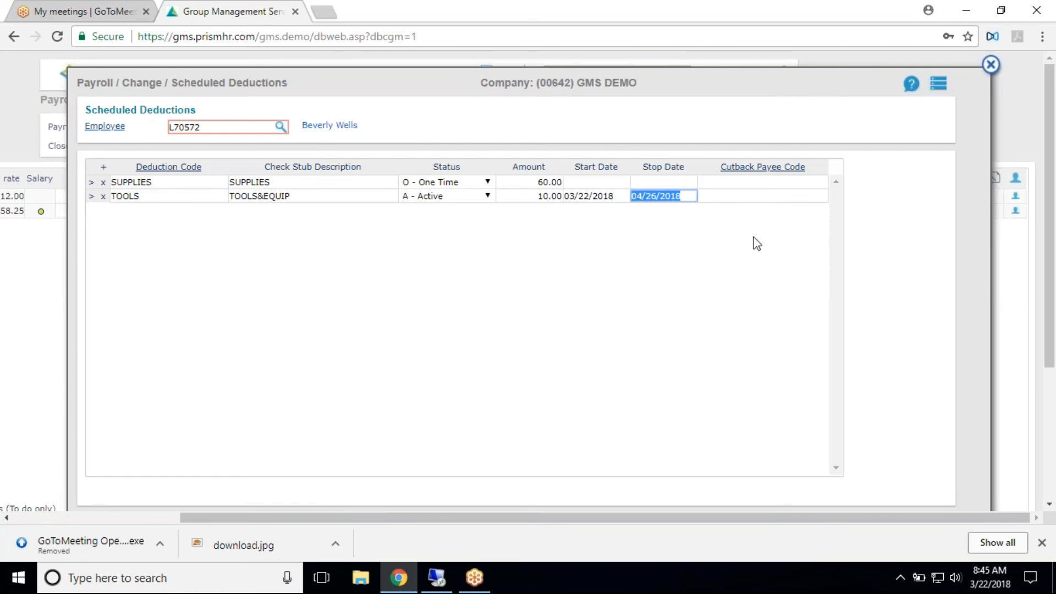
- Save the first employee's scheduled deductions, reopen them to check the entries, and return to the time sheet grid
scroll(368, 396, down, 3)
click(116, 333)
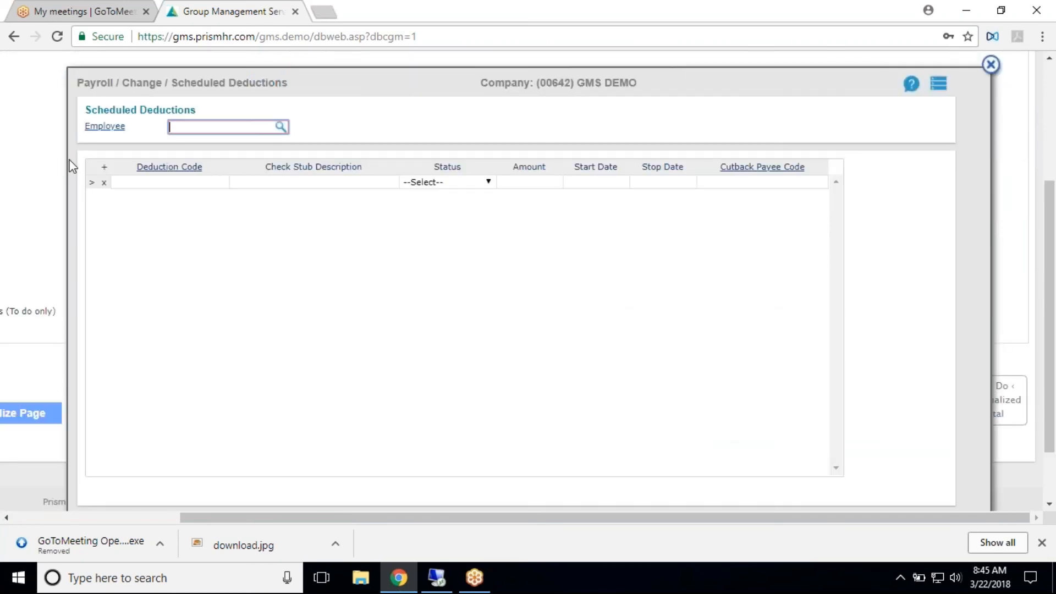
click(991, 64)
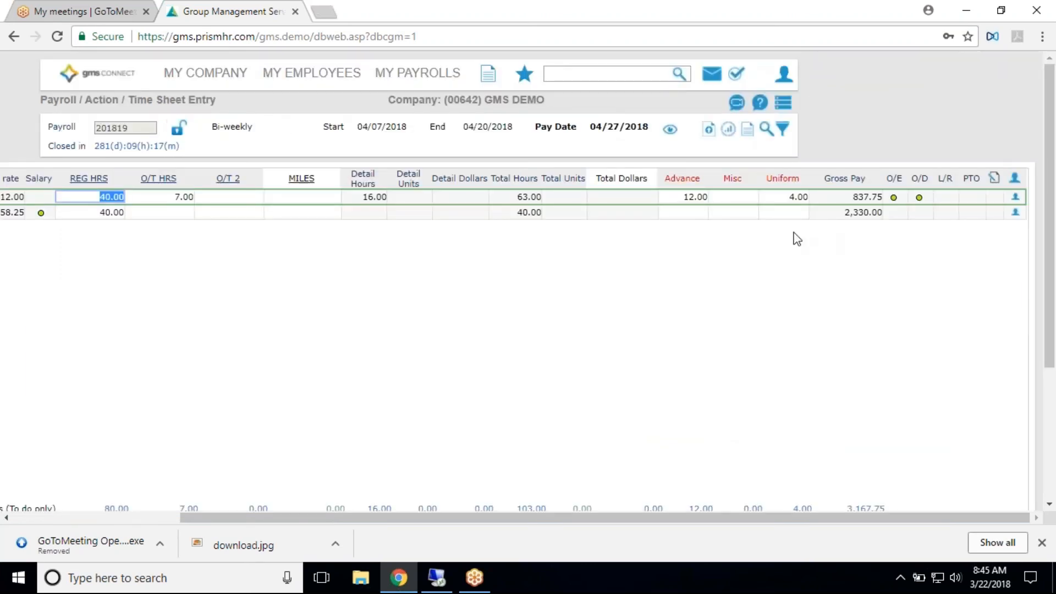
click(919, 197)
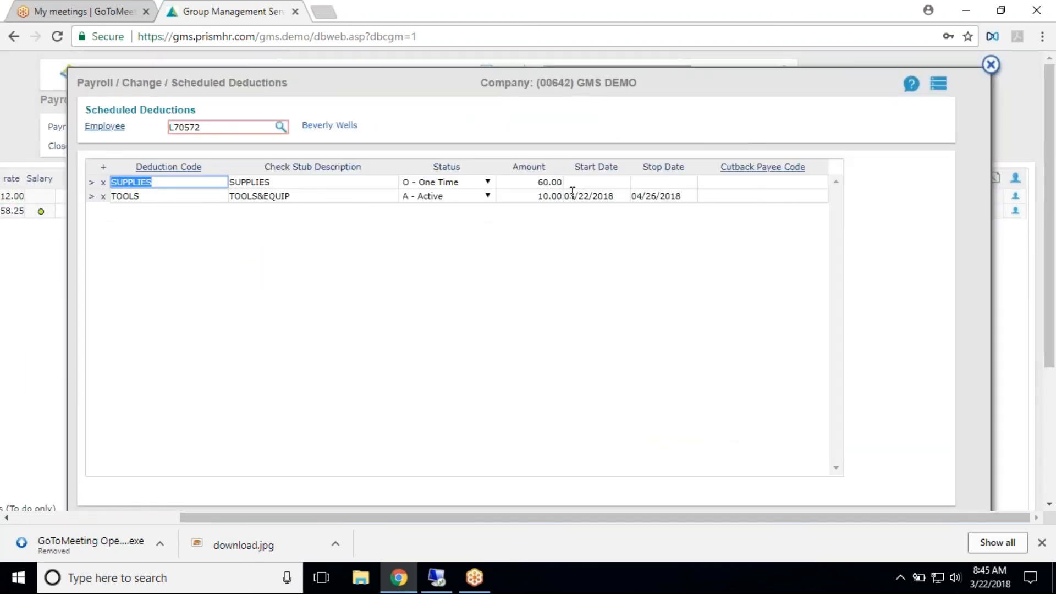
click(990, 66)
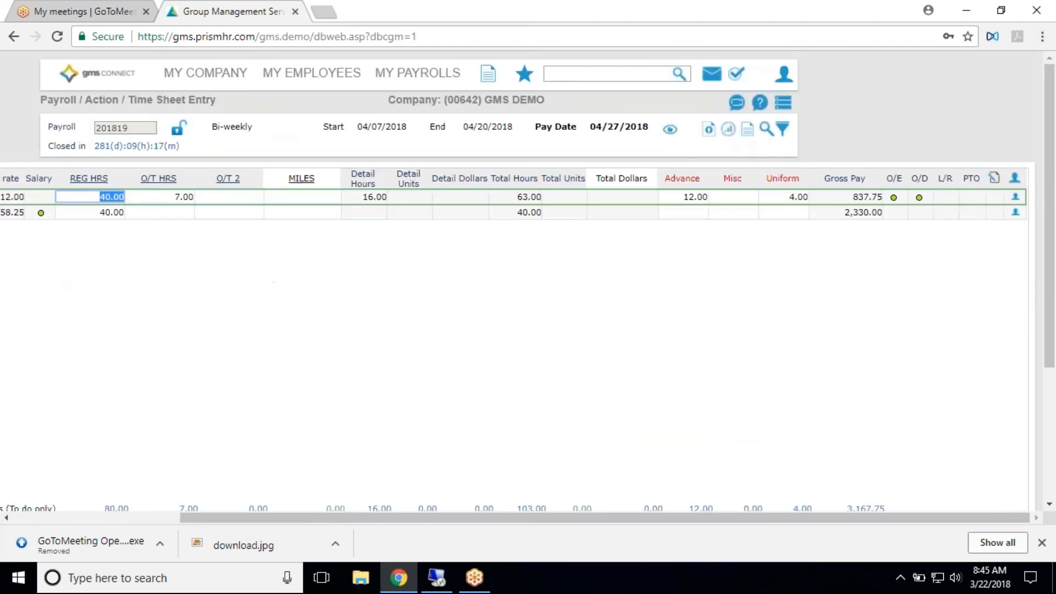
- Change the regular hours of the second, salaried employee to 32 in the time sheet grid
scroll(242, 339, down, 2)
scroll(368, 440, down, 2)
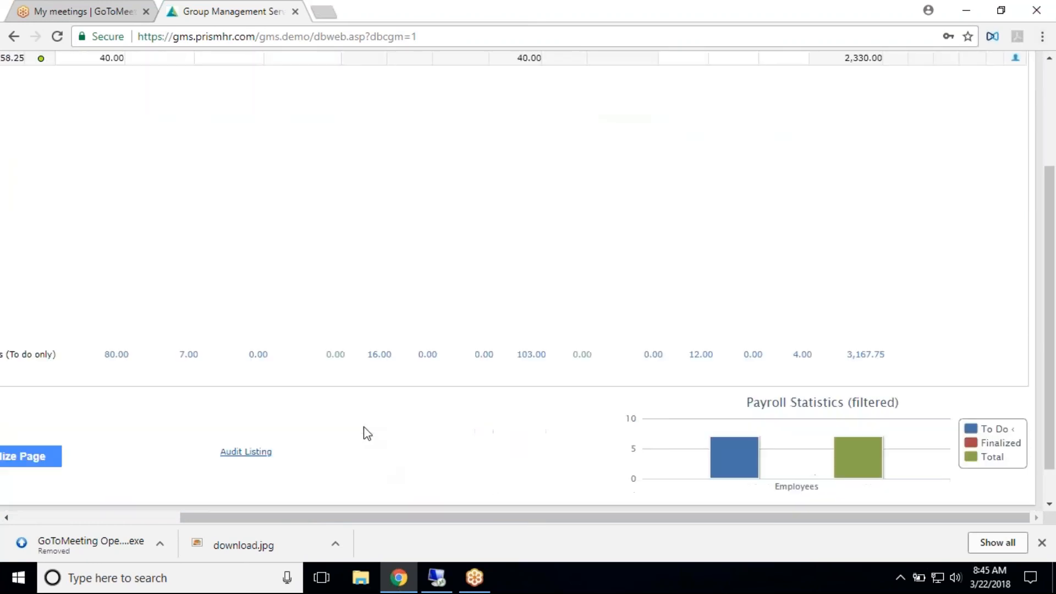
scroll(438, 413, up, 3)
drag(337, 518, 110, 514)
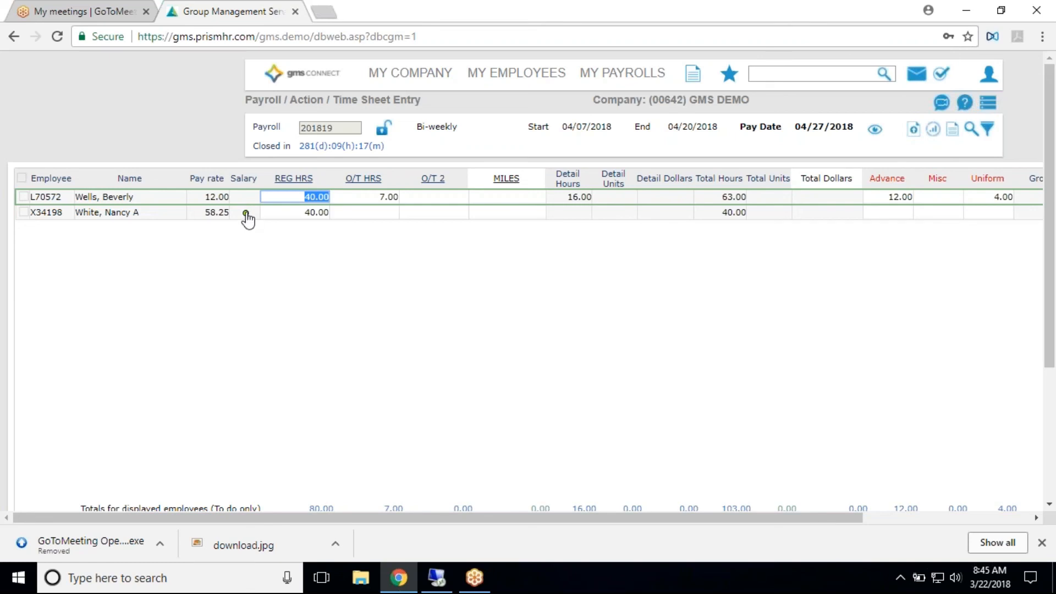
click(246, 214)
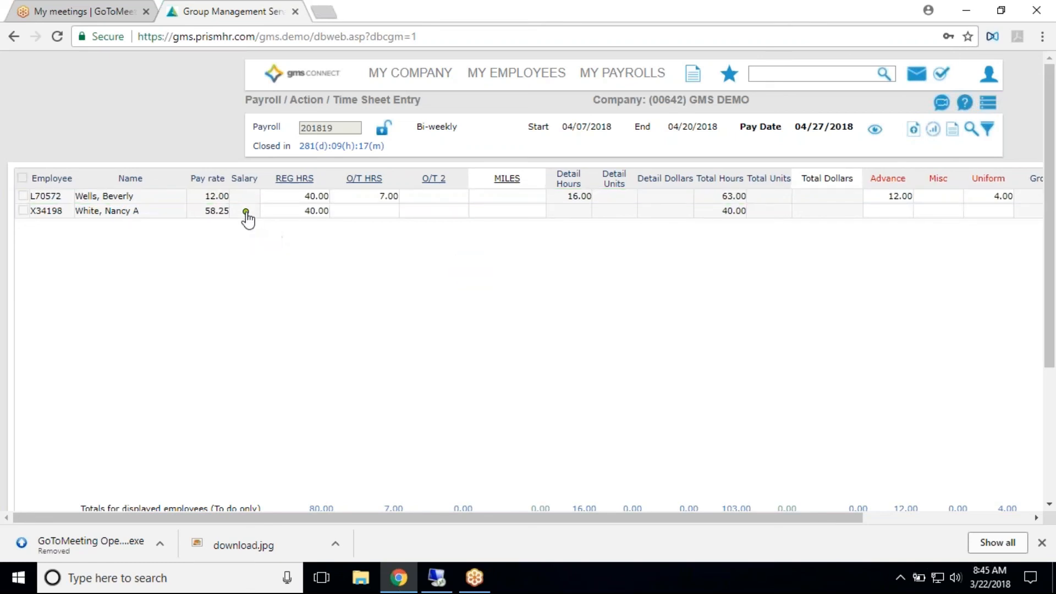
click(284, 212)
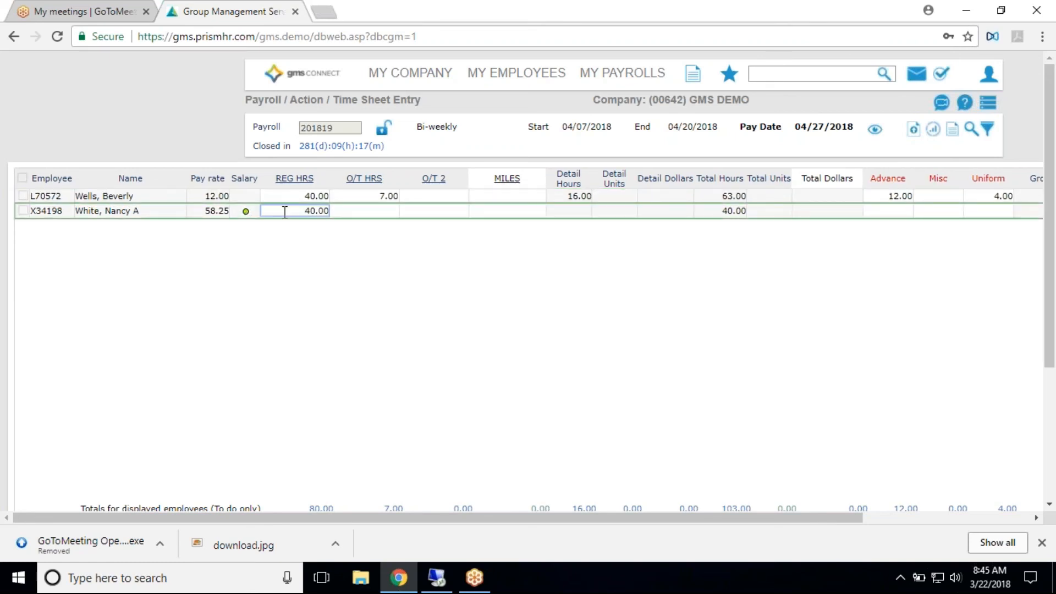
key(Delete)
key(Delete)
text(32)
key(Tab)
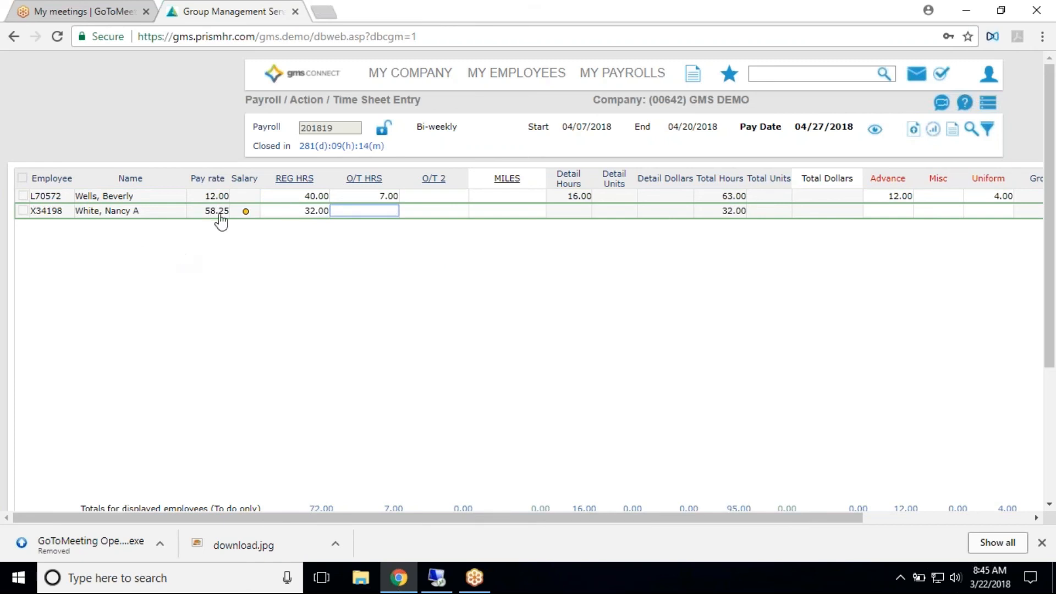
- Reset the salaried employee's modified regular hours to the original 40.00 from the Salary column and confirm the reversion
mouse_move(245, 219)
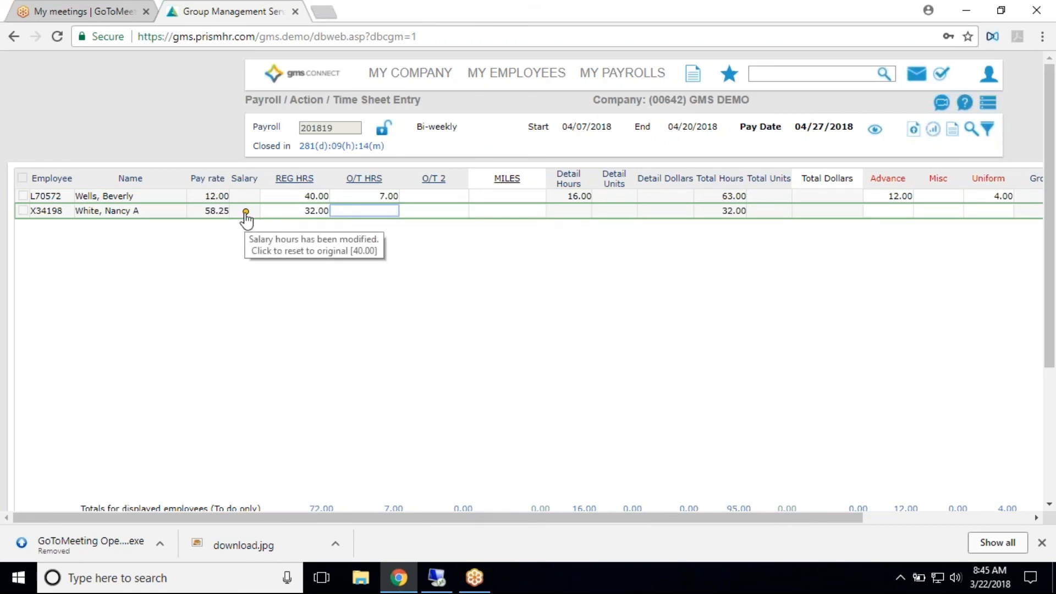
click(246, 218)
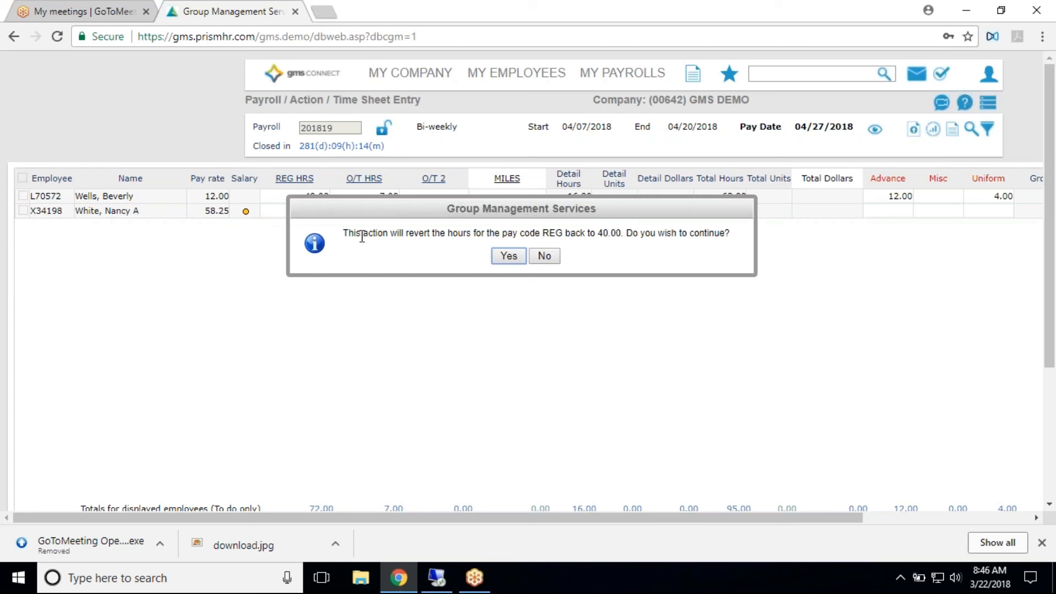
click(507, 256)
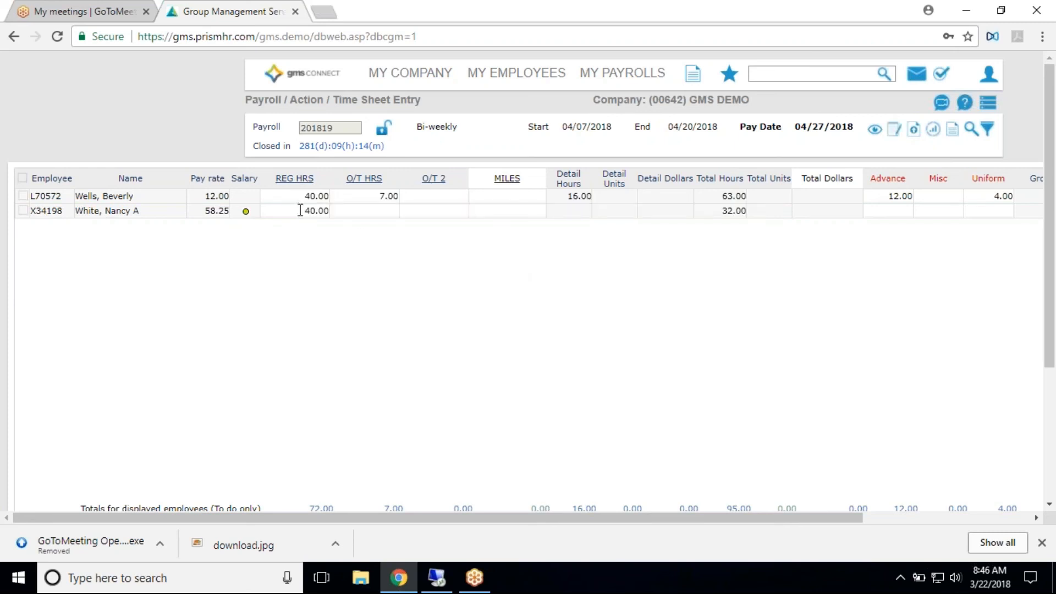
scroll(247, 313, down, 2)
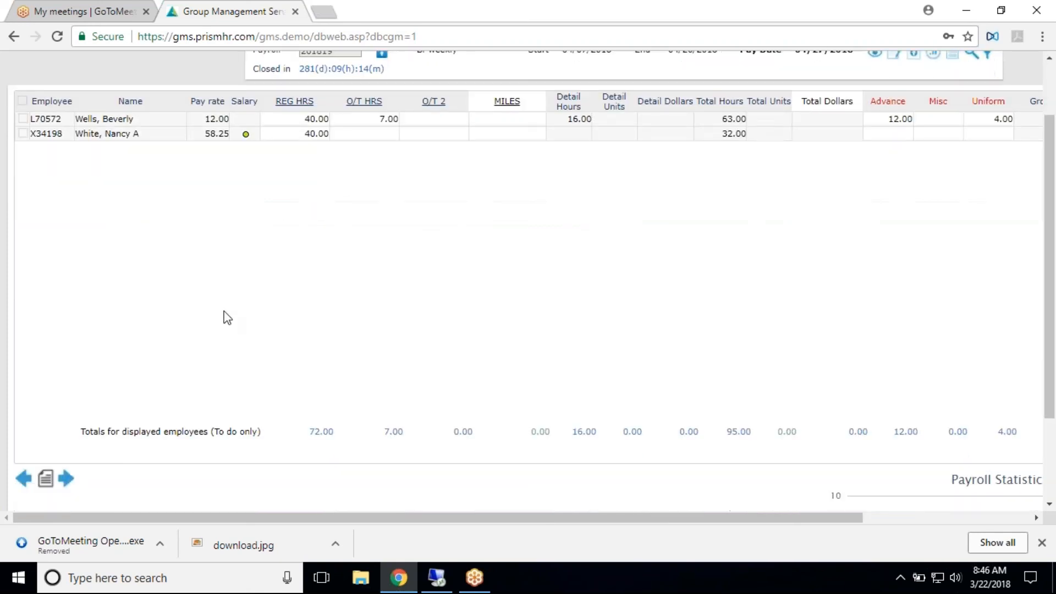
- Check the time sheet grid and totals of payroll 201819, and finalize the time sheet for both employees
scroll(311, 240, up, 2)
scroll(854, 266, down, 2)
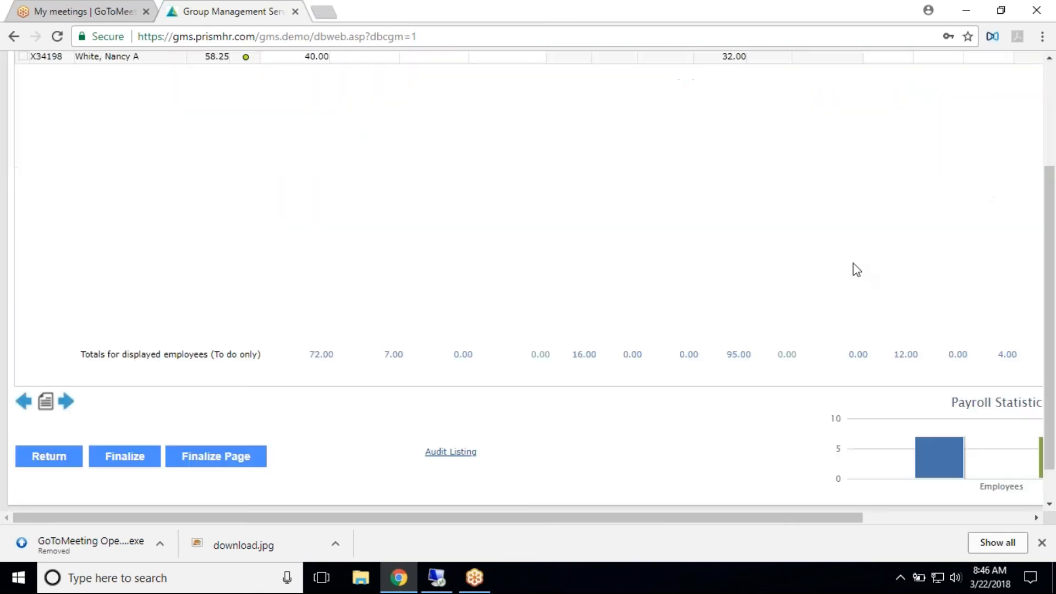
scroll(854, 269, up, 1)
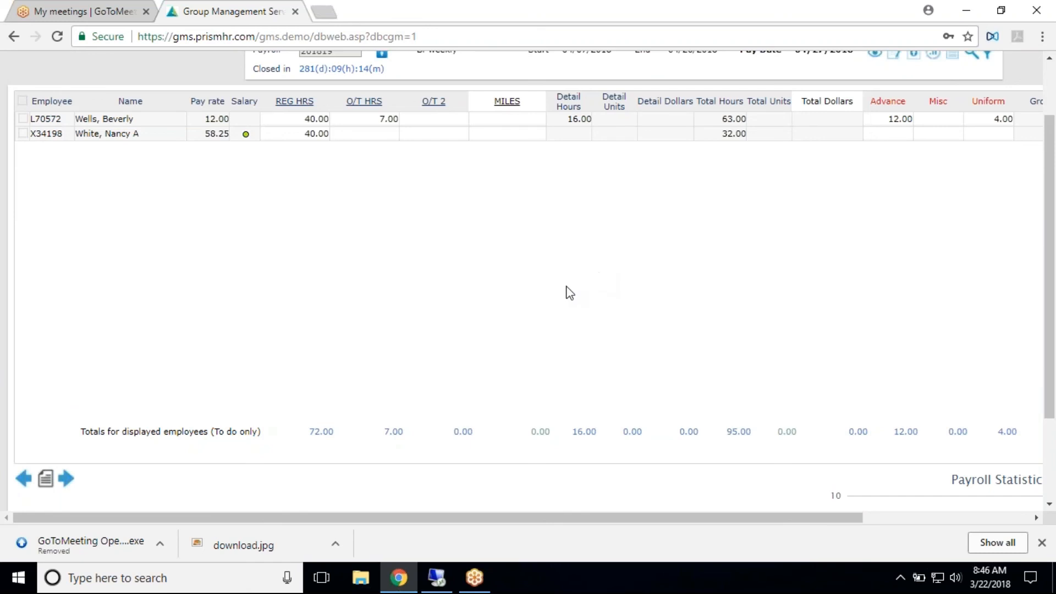
scroll(206, 318, down, 1)
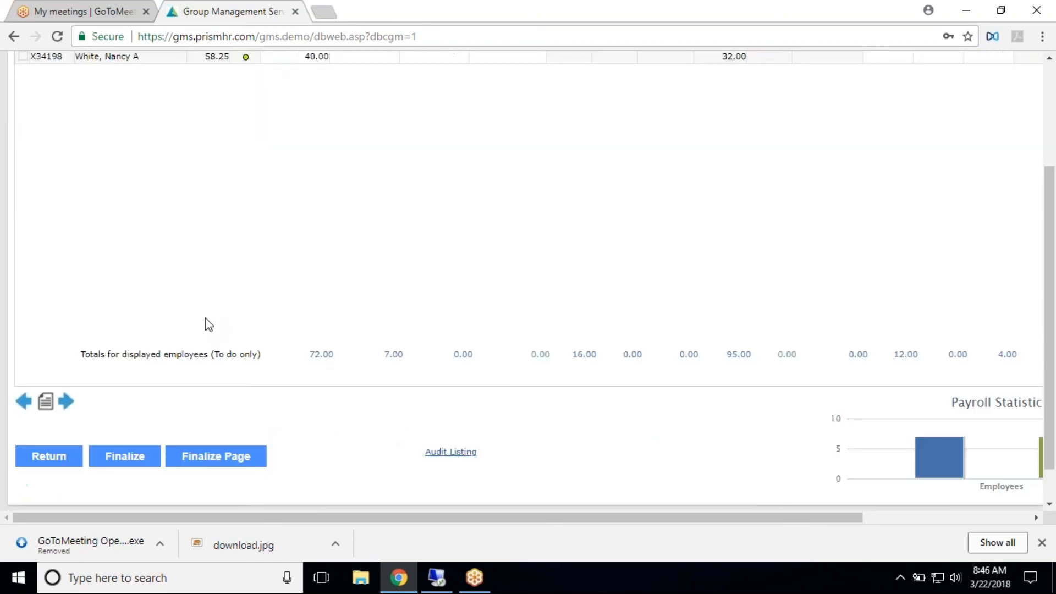
click(130, 454)
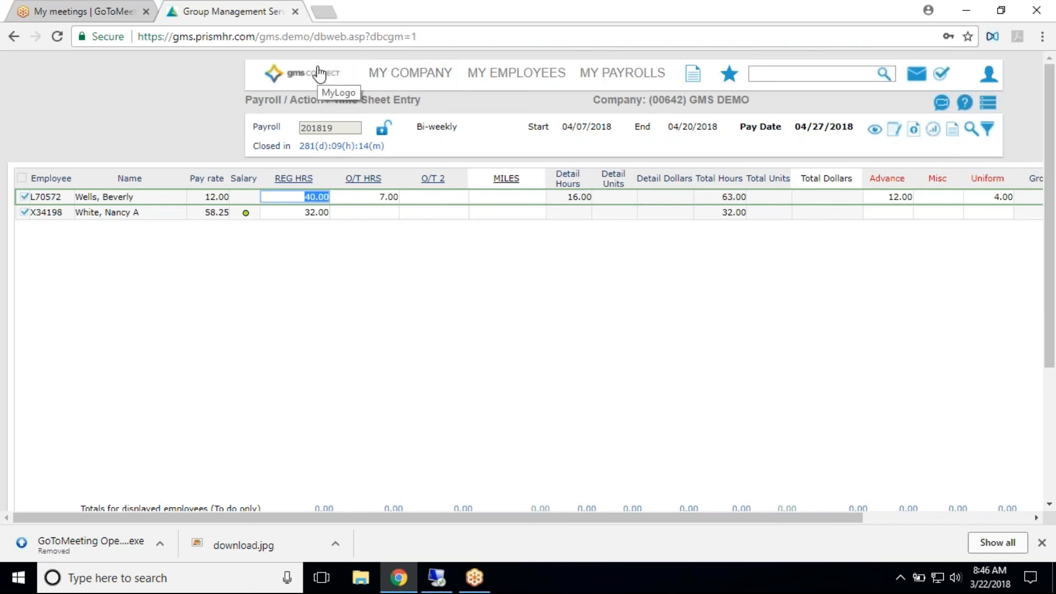
- Search the application for "payroll" and open the Payroll Approval page to look over its fields
click(802, 78)
text(payroll)
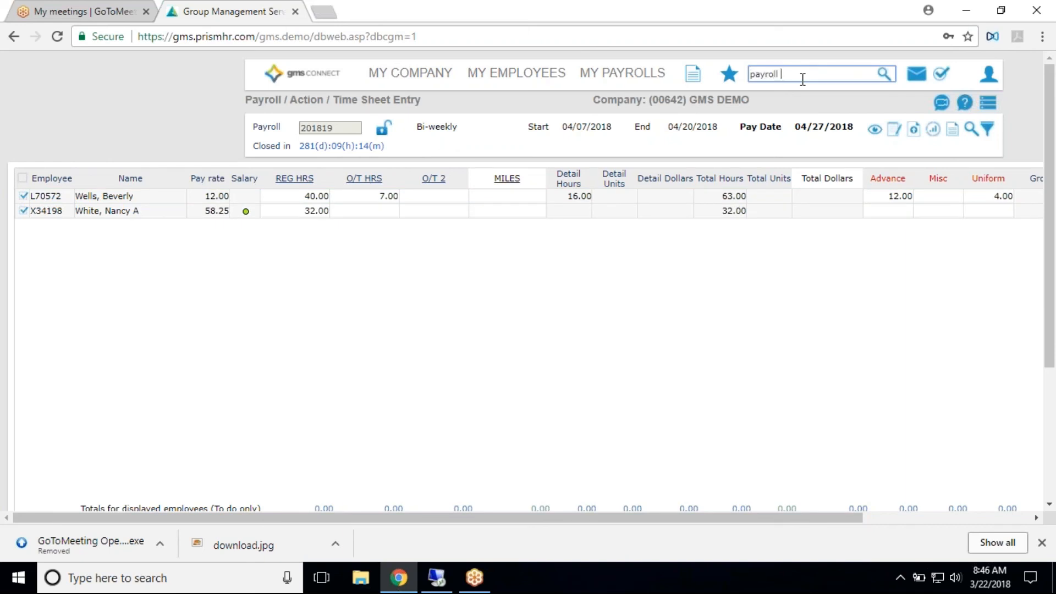
click(663, 82)
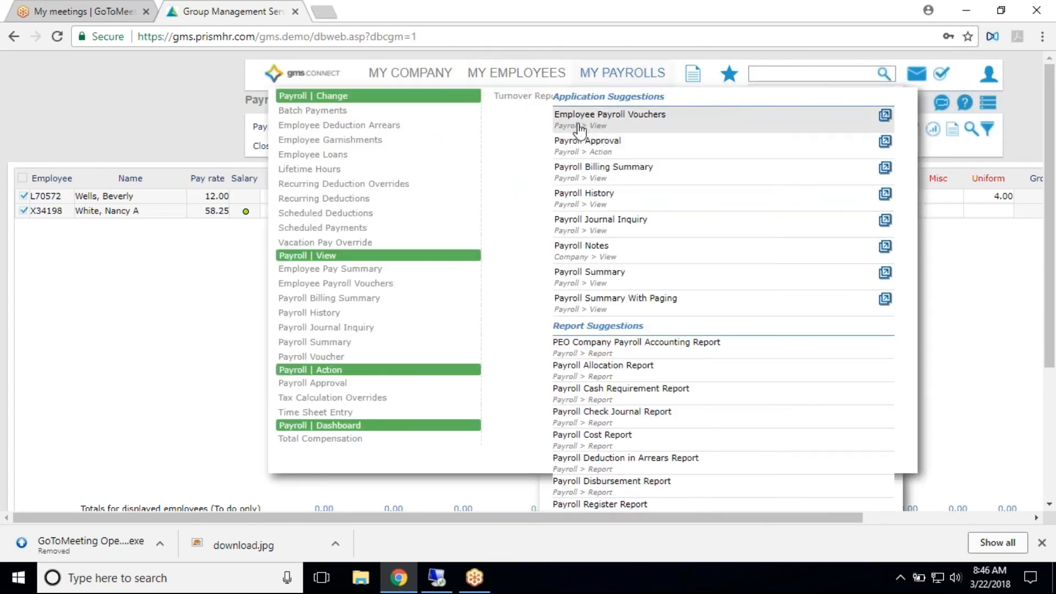
click(585, 147)
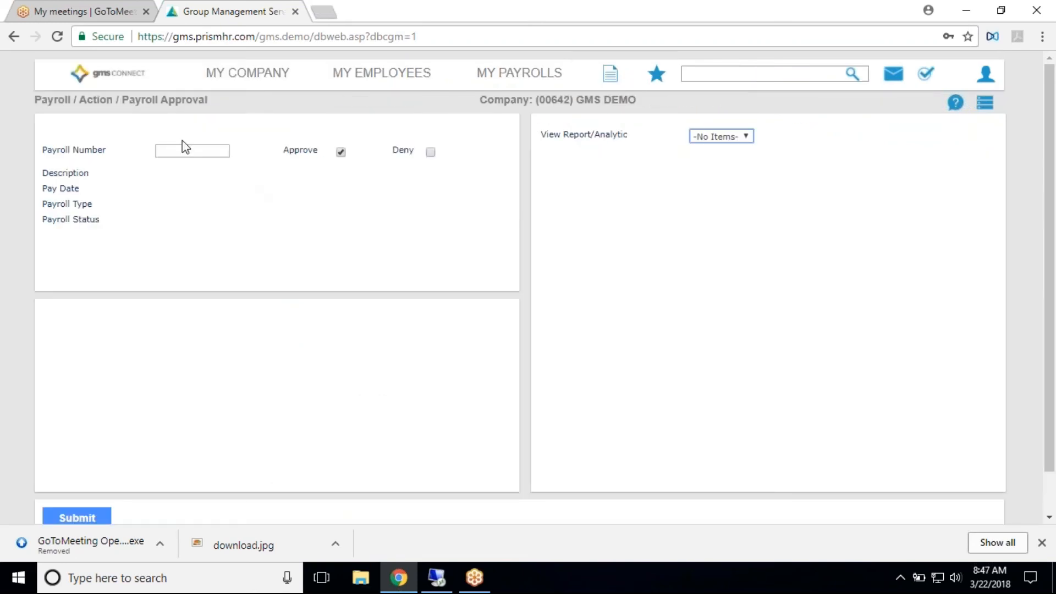
scroll(248, 231, down, 1)
scroll(249, 231, up, 1)
scroll(142, 221, down, 1)
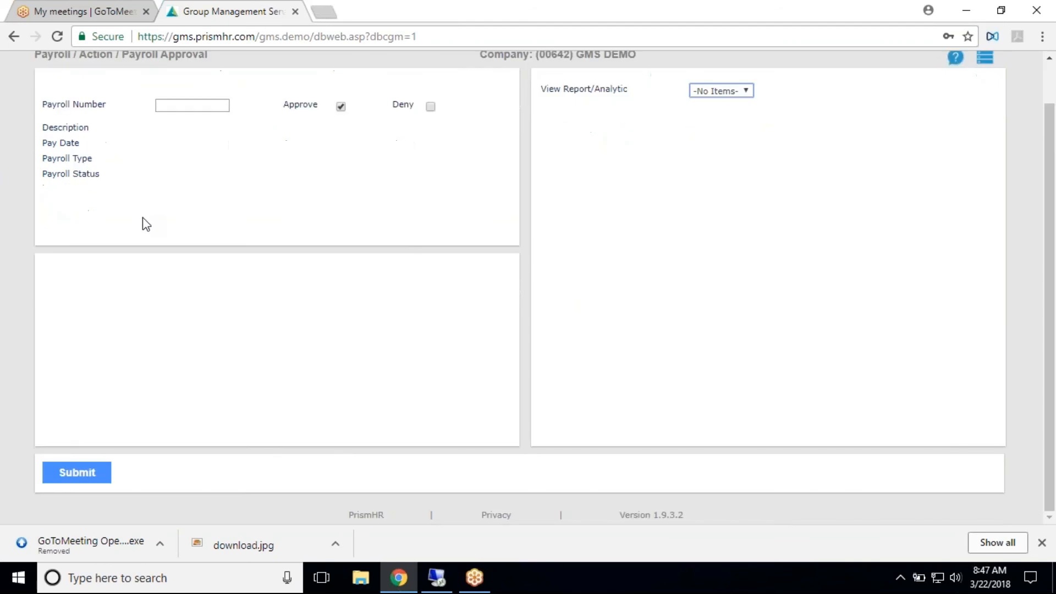
scroll(147, 225, up, 1)
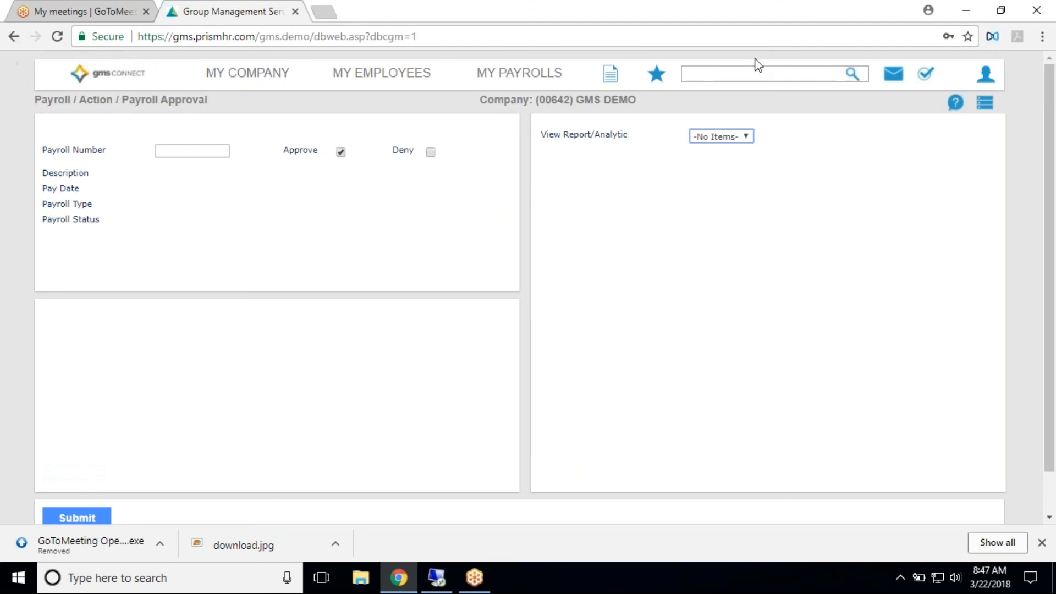
- Reopen the time sheet for payroll 201819 from Time Sheet Entry and review its finalized entries
click(524, 75)
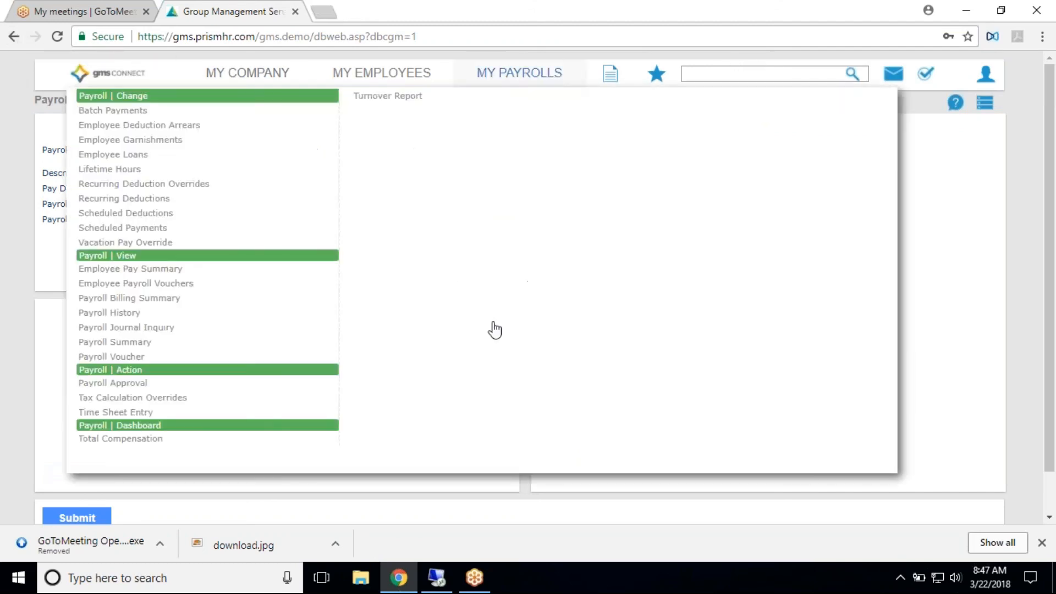
click(110, 412)
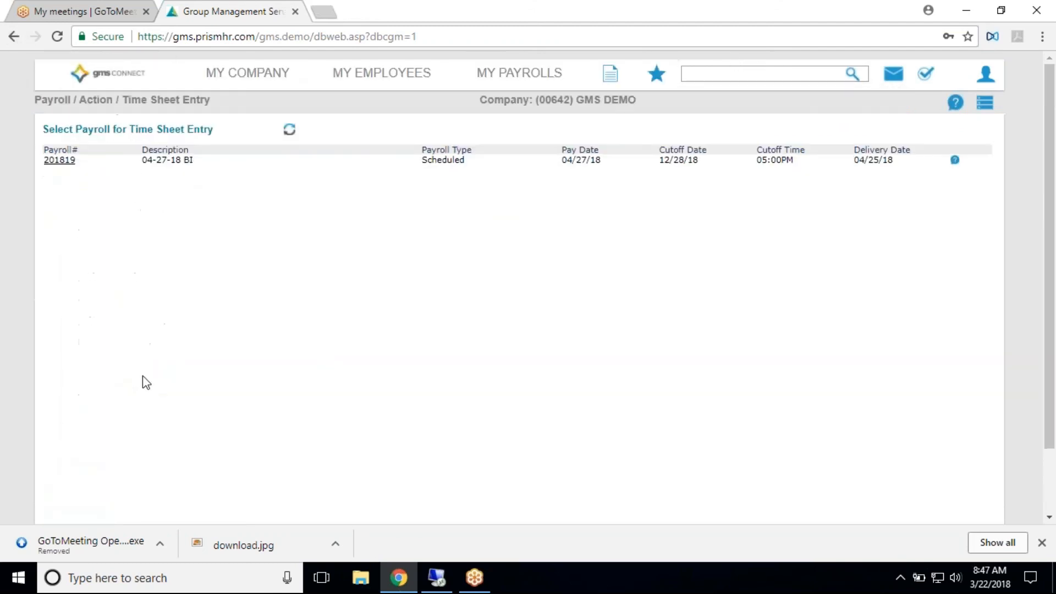
scroll(160, 369, down, 1)
scroll(182, 352, down, 1)
scroll(184, 350, up, 2)
click(57, 162)
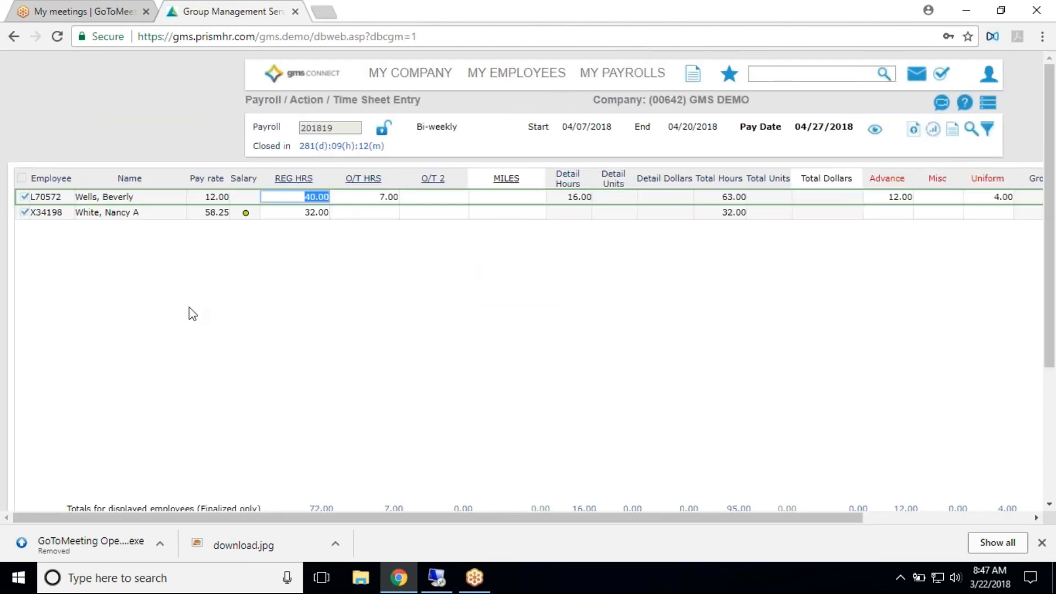
scroll(165, 330, down, 4)
click(133, 411)
- Go back to Payroll Approval and examine the payroll number field, the report options and the submit area
click(655, 74)
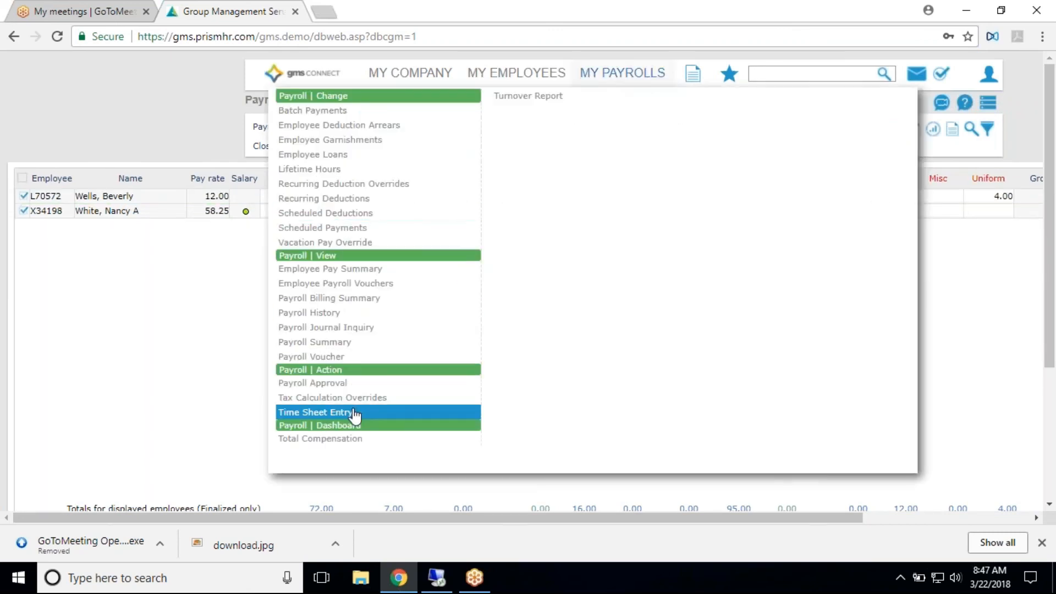
click(335, 385)
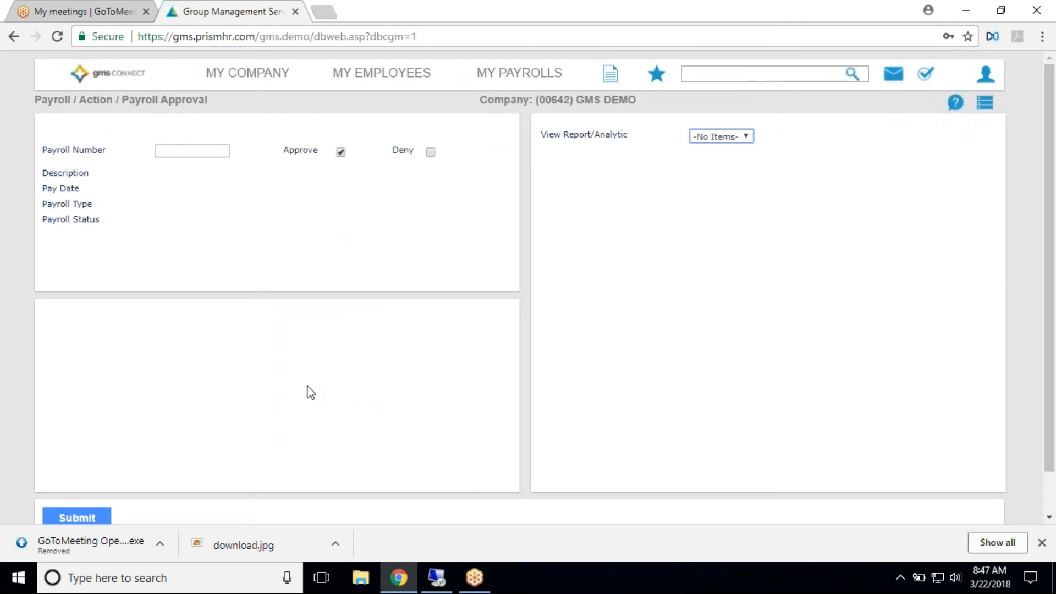
click(219, 154)
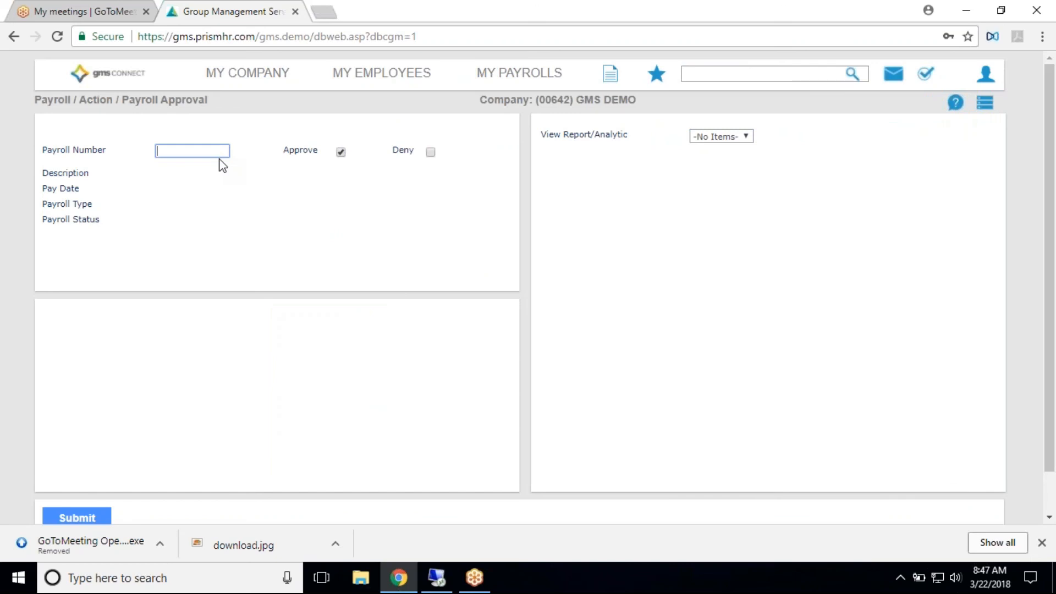
click(724, 138)
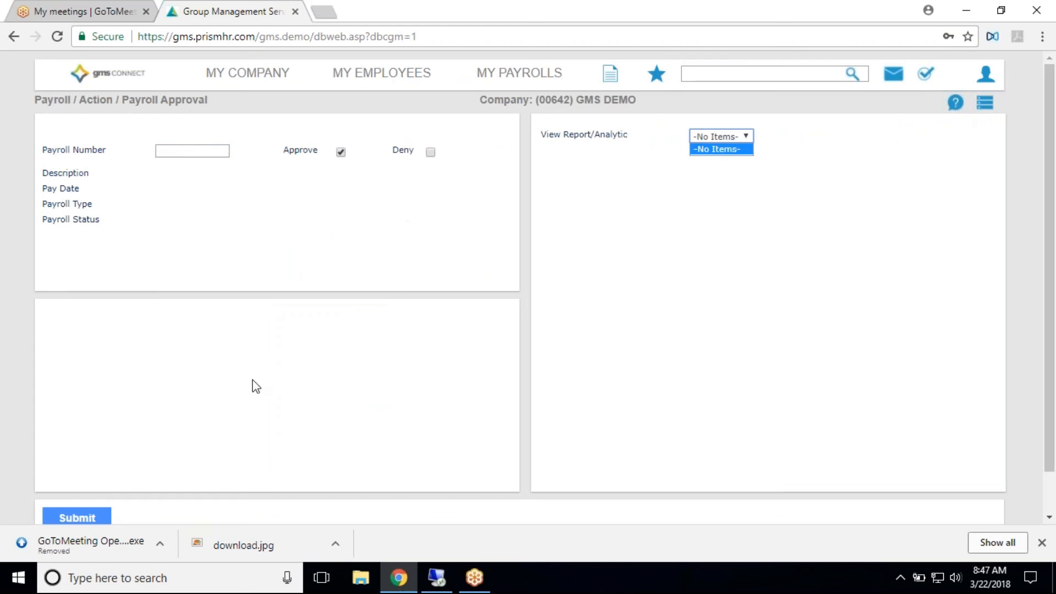
click(242, 402)
scroll(244, 400, down, 1)
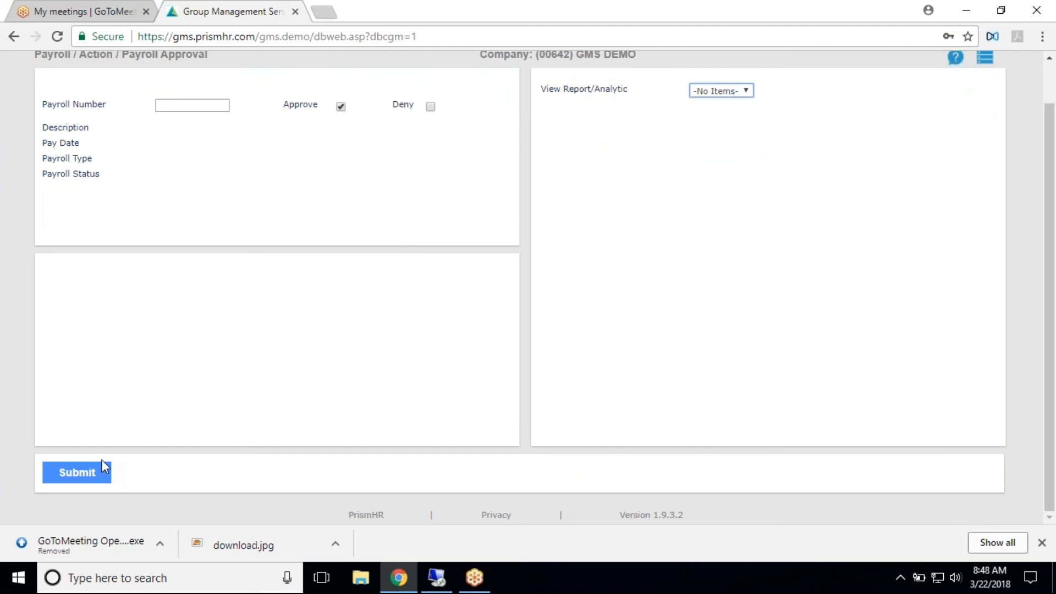
scroll(105, 467, up, 1)
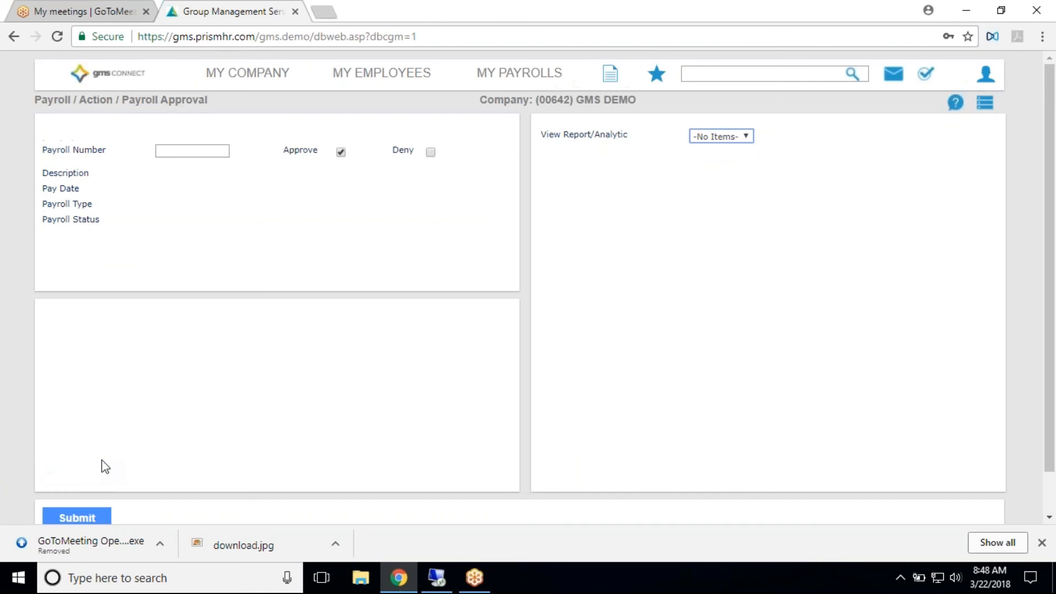
- From the home dashboard, open the reports of recent payroll 201817, view the ACH Direct Deposit Report, and return to the dashboard
click(102, 83)
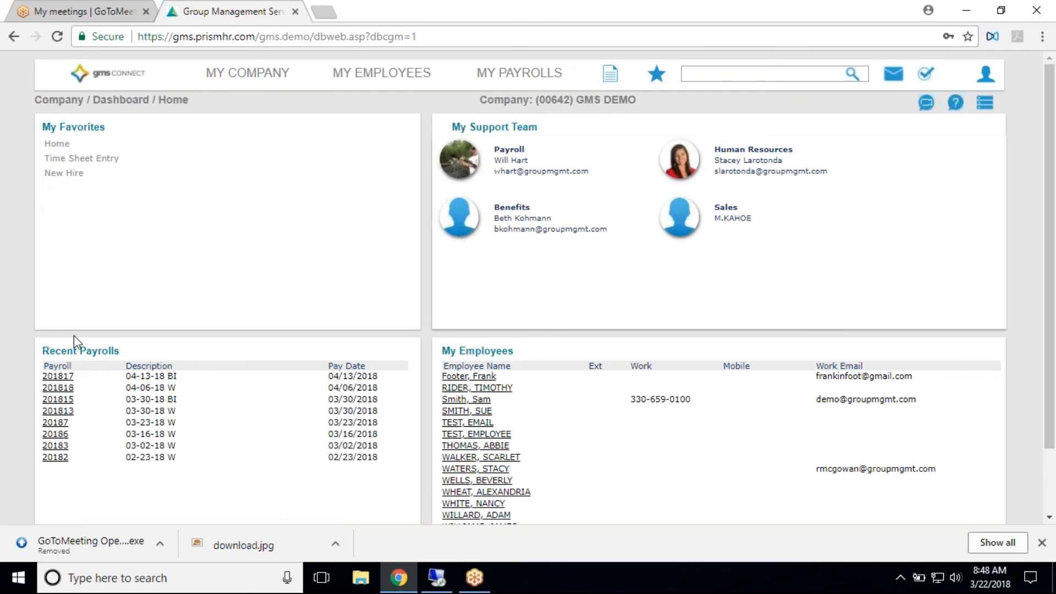
click(63, 378)
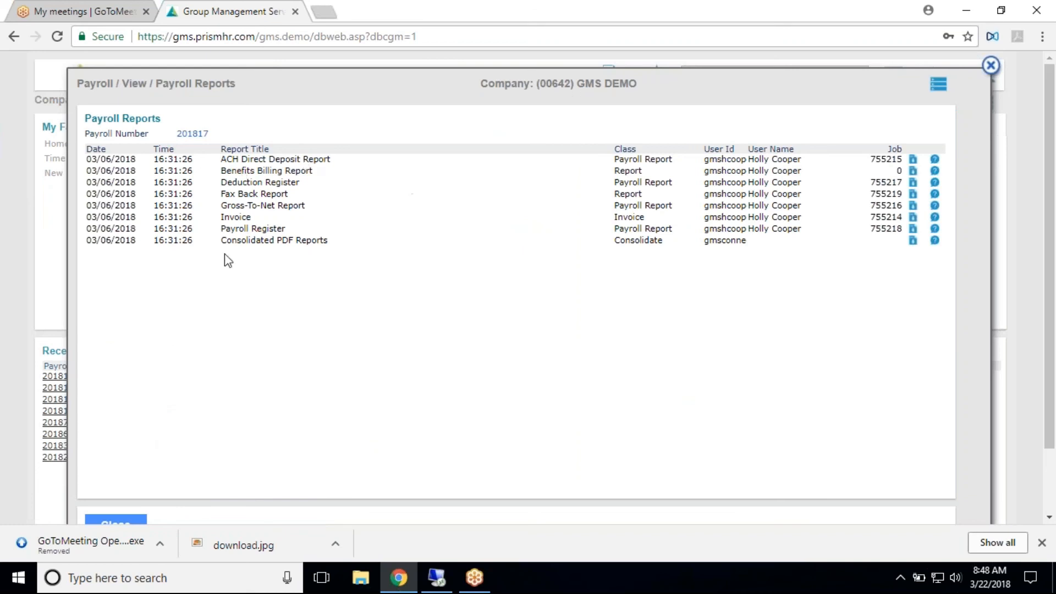
scroll(247, 286, down, 2)
scroll(220, 334, up, 2)
click(913, 161)
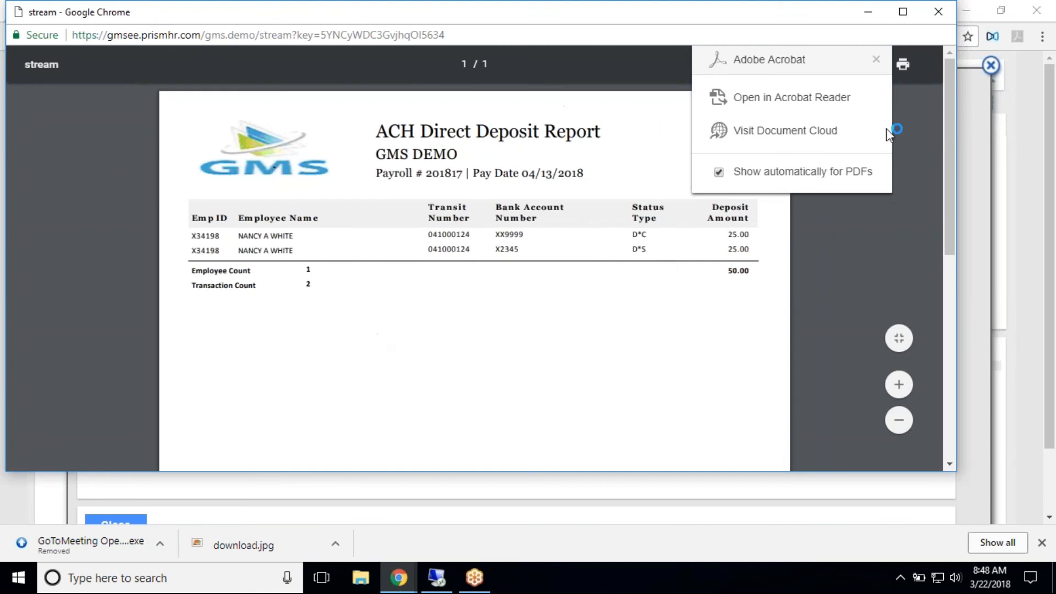
click(938, 12)
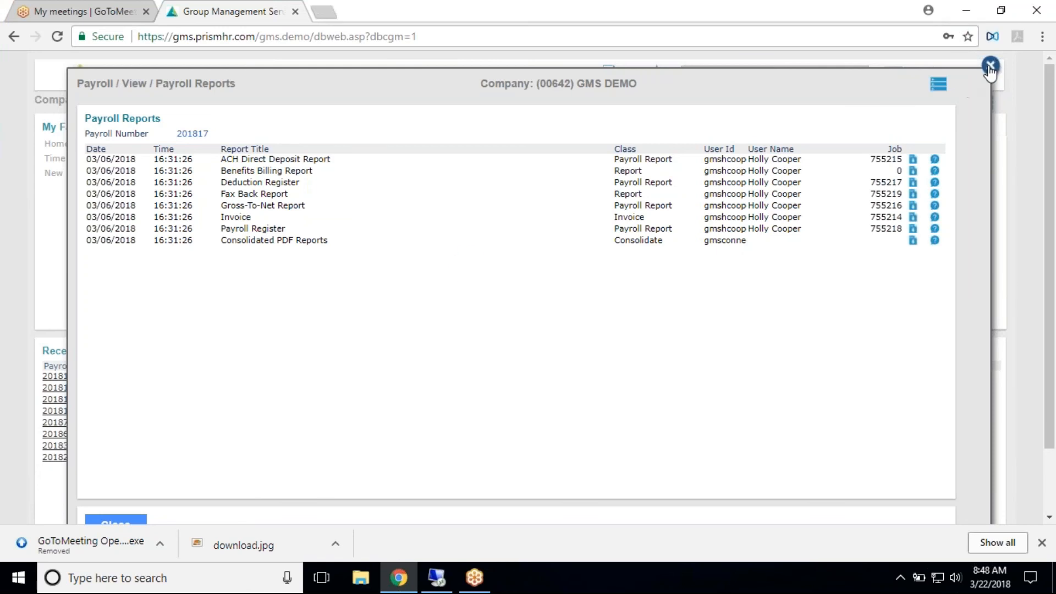
click(990, 66)
scroll(355, 276, down, 2)
scroll(355, 276, up, 2)
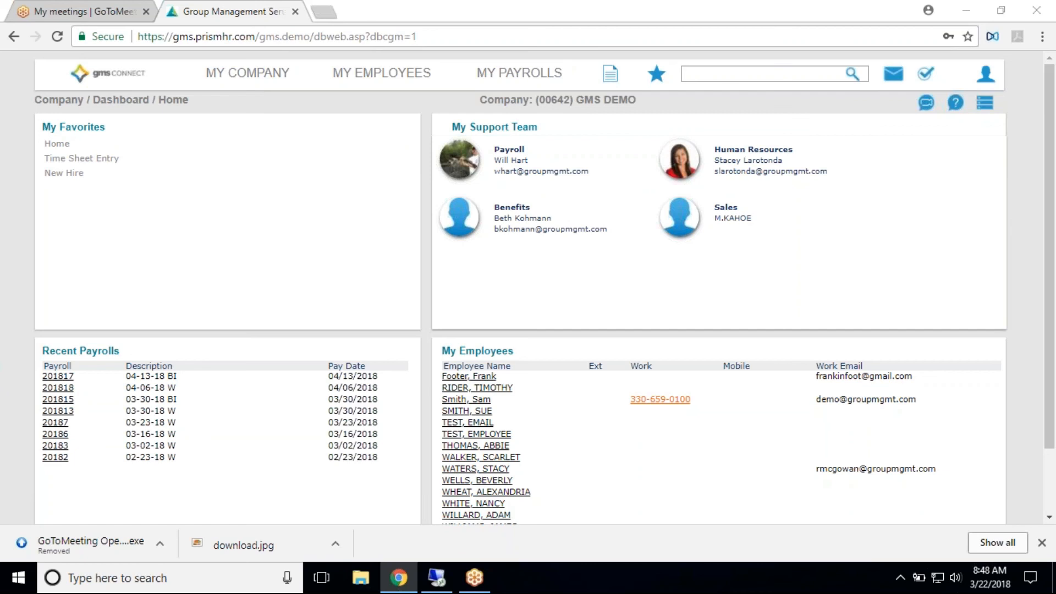
- Open the company's Projects page and look up the list of existing project codes
click(249, 77)
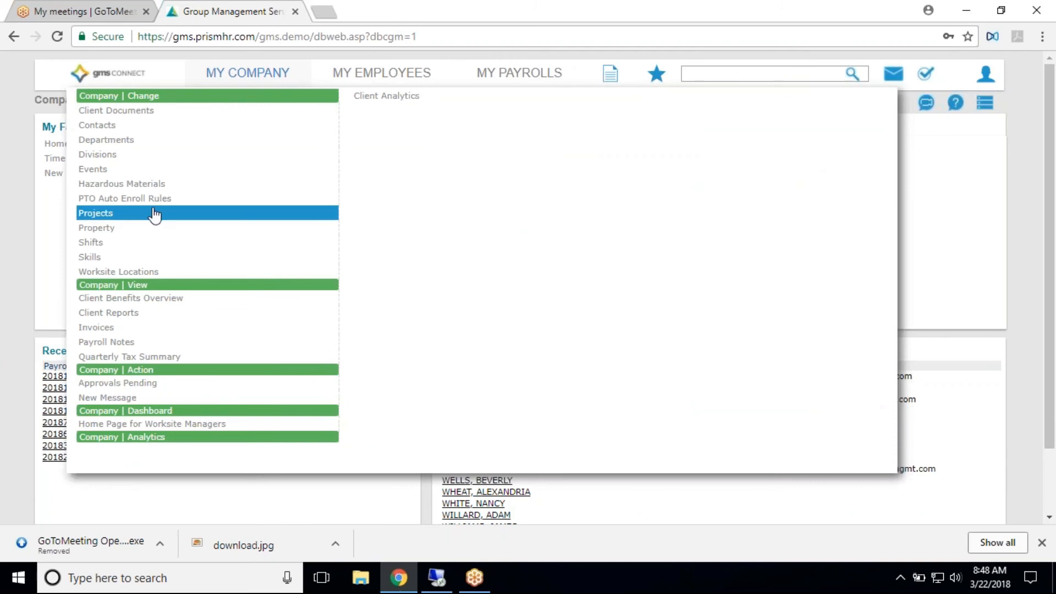
click(132, 216)
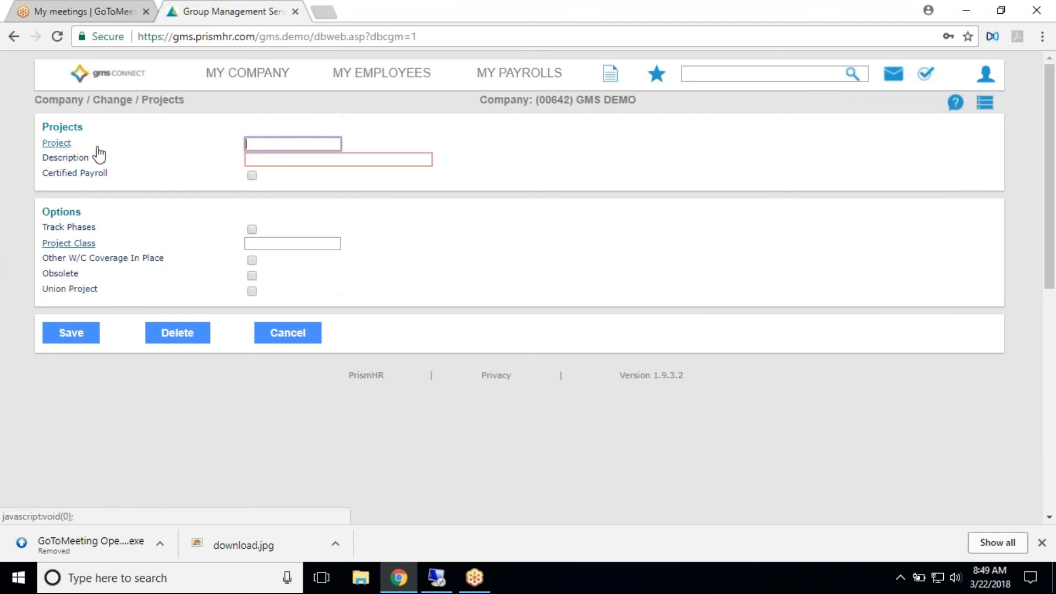
click(58, 144)
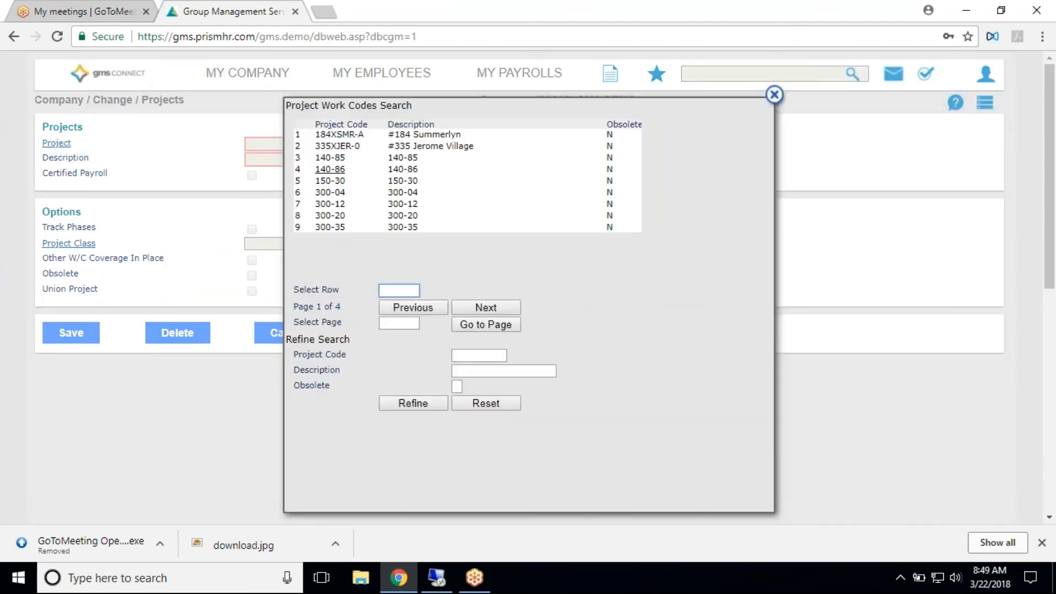
click(774, 95)
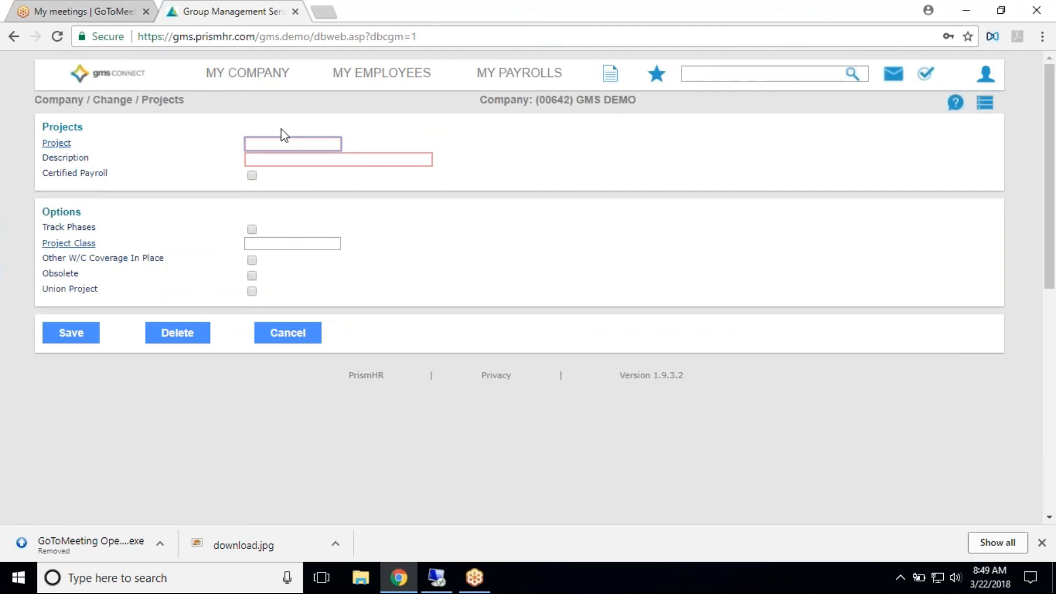
- Try to enter "Car wash" as the new project's code
text(Car wash)
key(Tab)
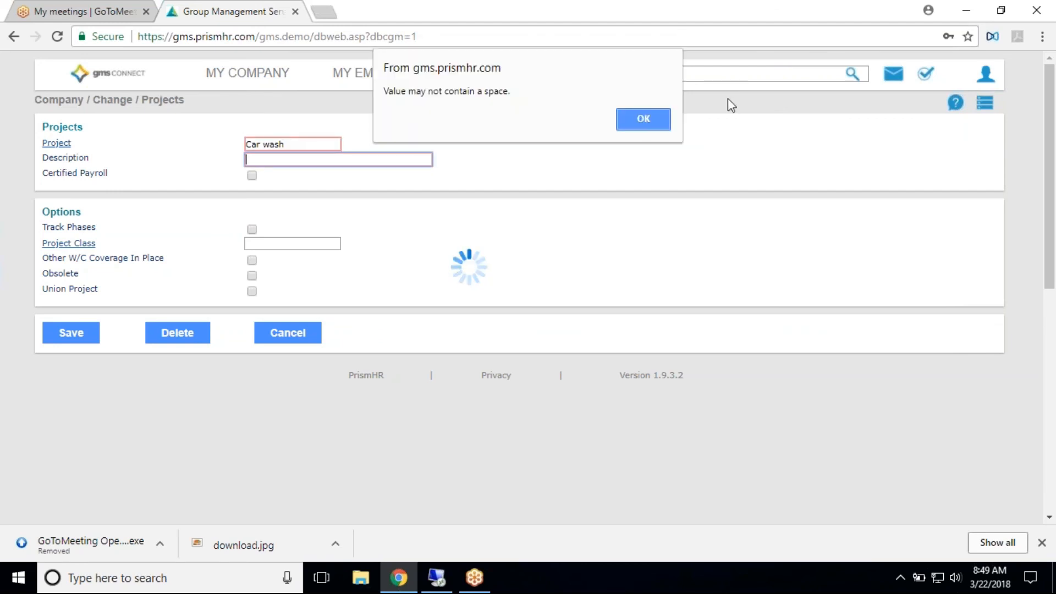
click(654, 120)
- Set the project code to "carwash" and its description to "car wash on Main Street"
text(car wash)
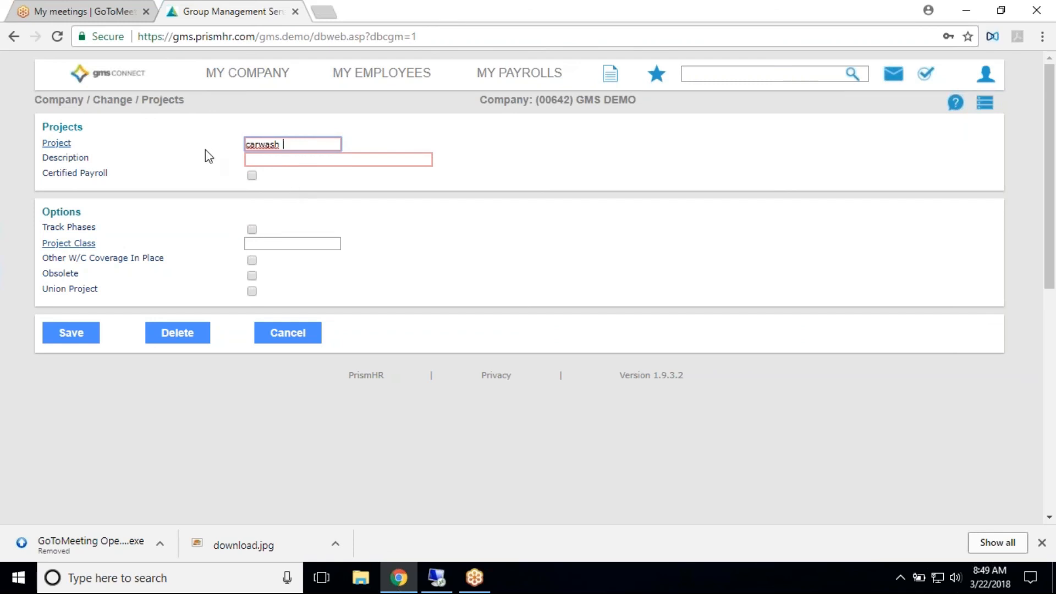
click(312, 163)
text(car wa)
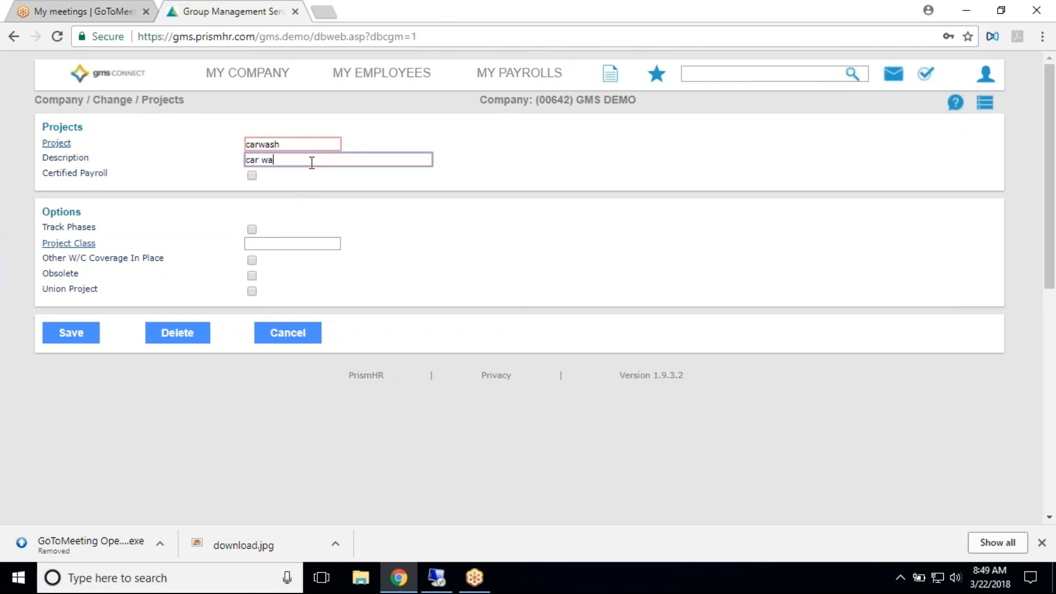
text(sh on Main Street)
- Enable Certified Payroll for the project, look over its detail fields, and turn the option off again
click(252, 175)
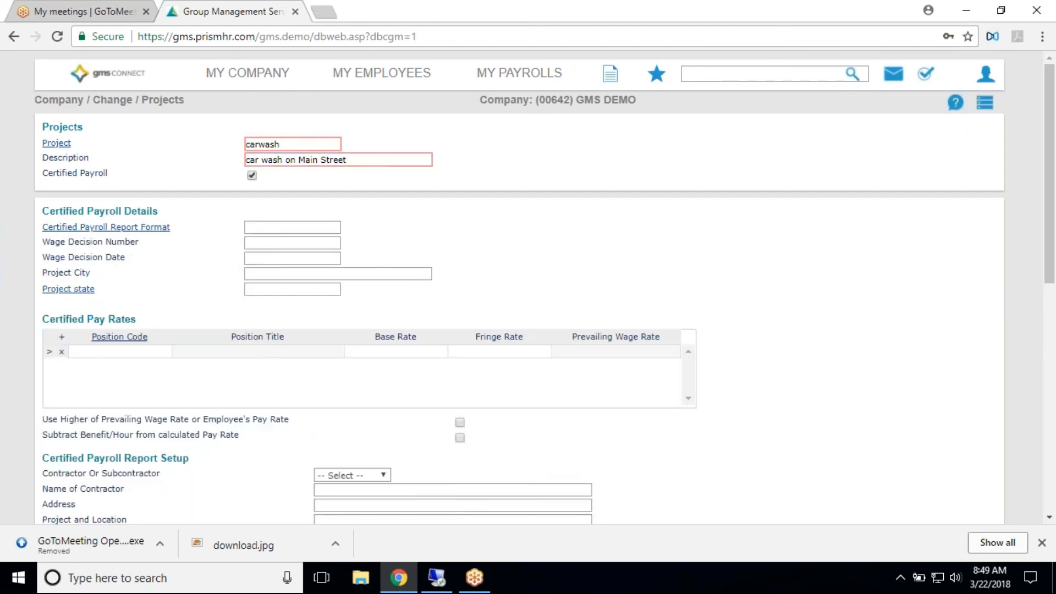
scroll(278, 250, down, 3)
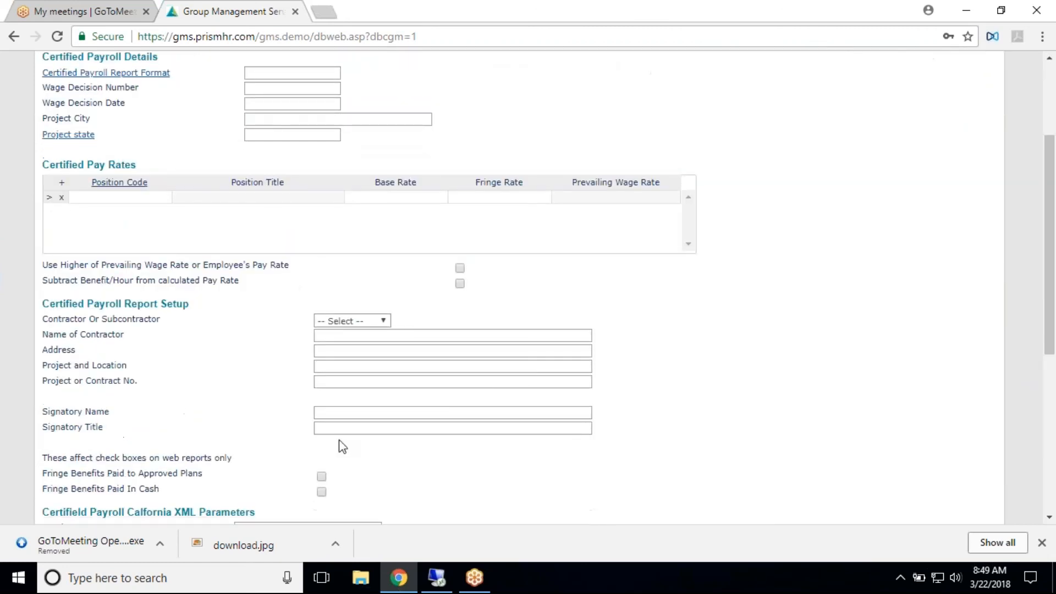
scroll(396, 232, up, 3)
click(252, 174)
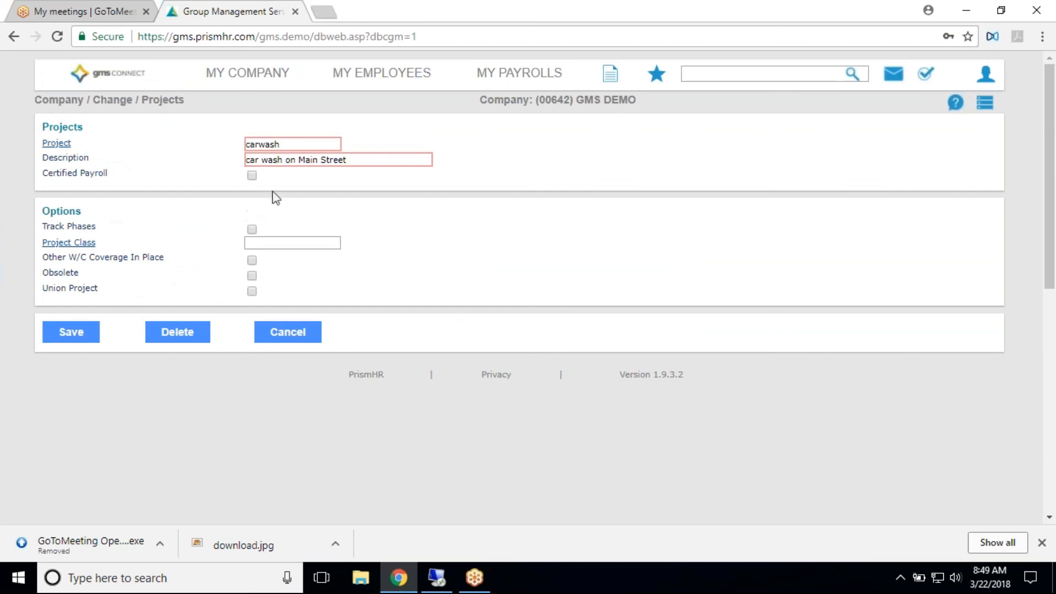
- Save the carwash project and bring up the list of company pages
click(95, 336)
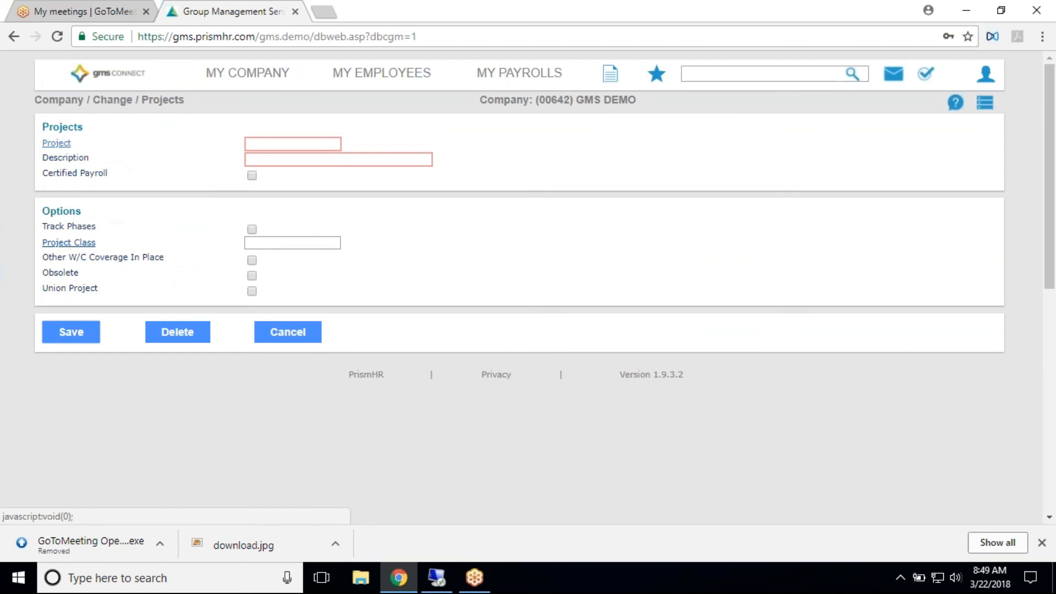
click(254, 74)
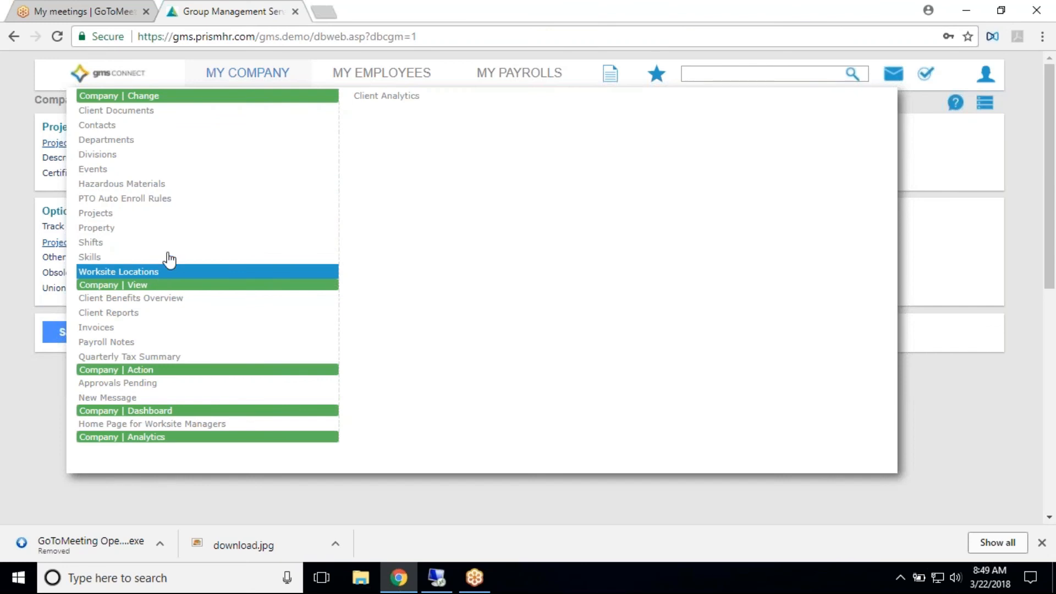
- Bring up the company's Worksite Locations page and look over the list of existing location codes
click(157, 275)
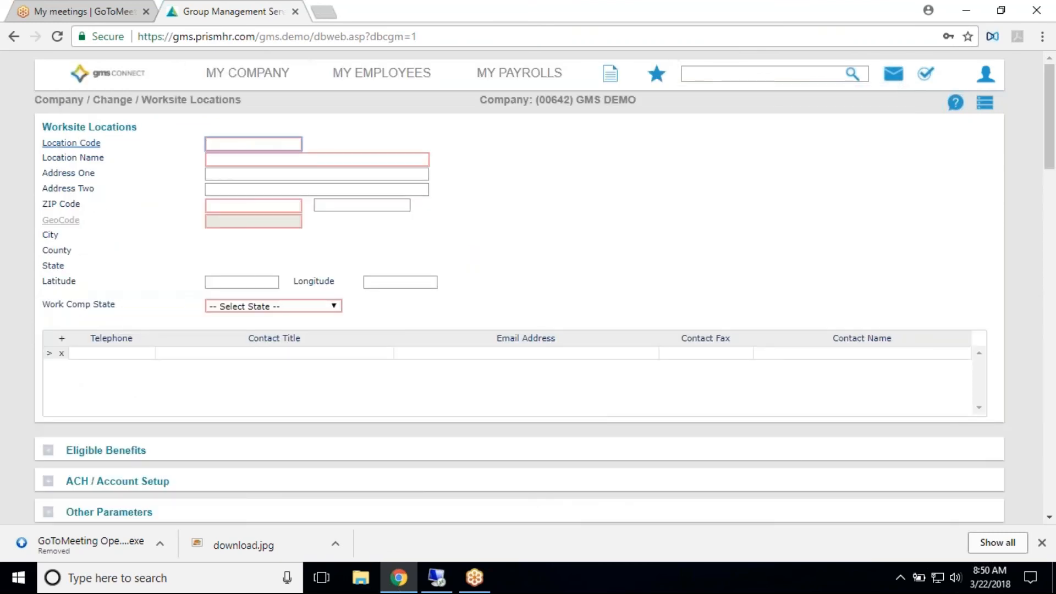
click(77, 144)
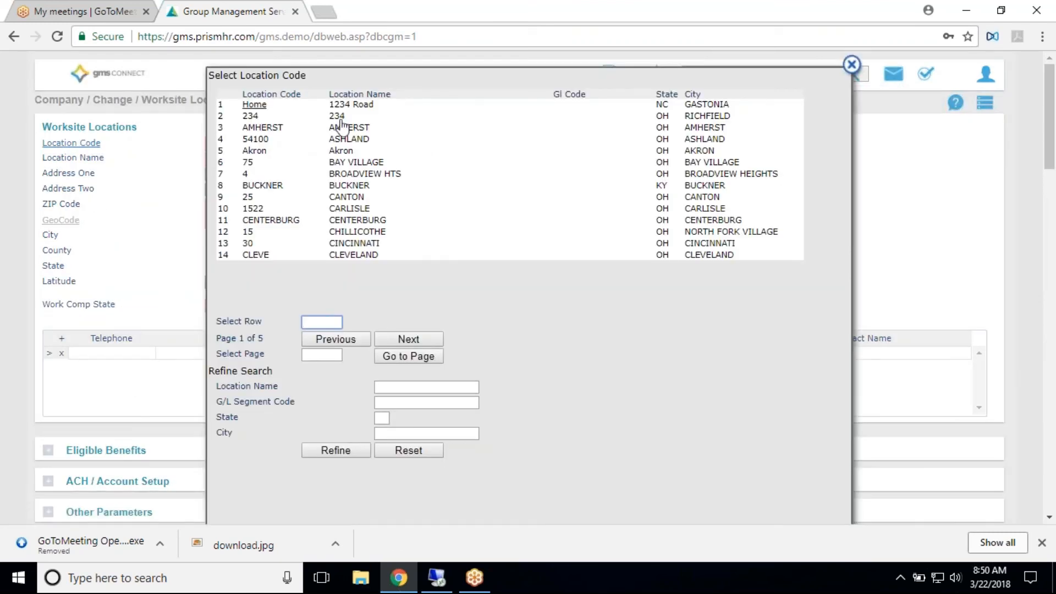
click(160, 148)
click(851, 65)
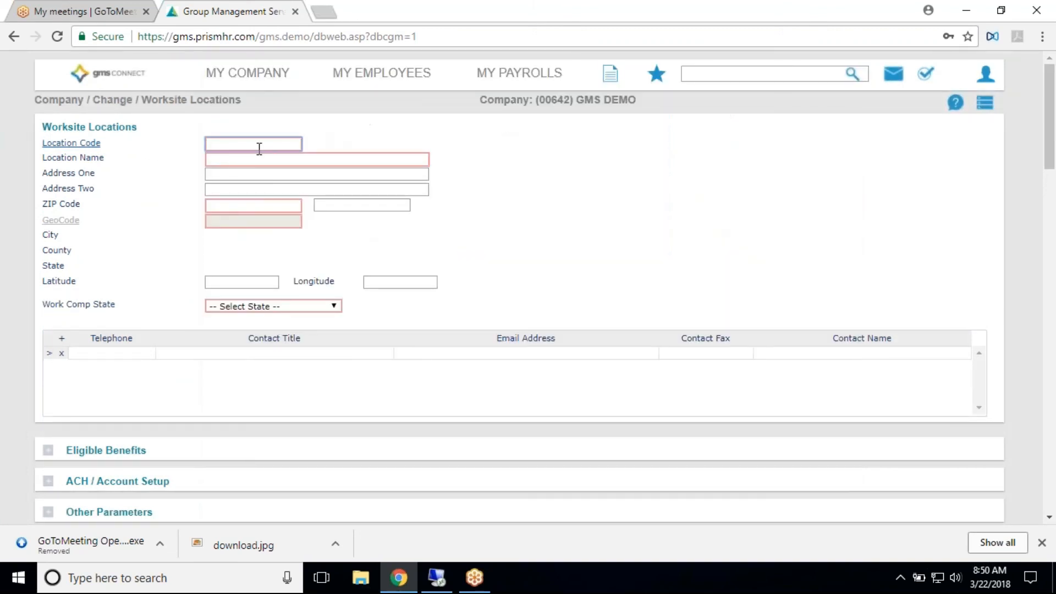
- Start a new worksite location with the code "Charlotte" and the name "Charlotte Airport"
text(Charlotte)
key(Tab)
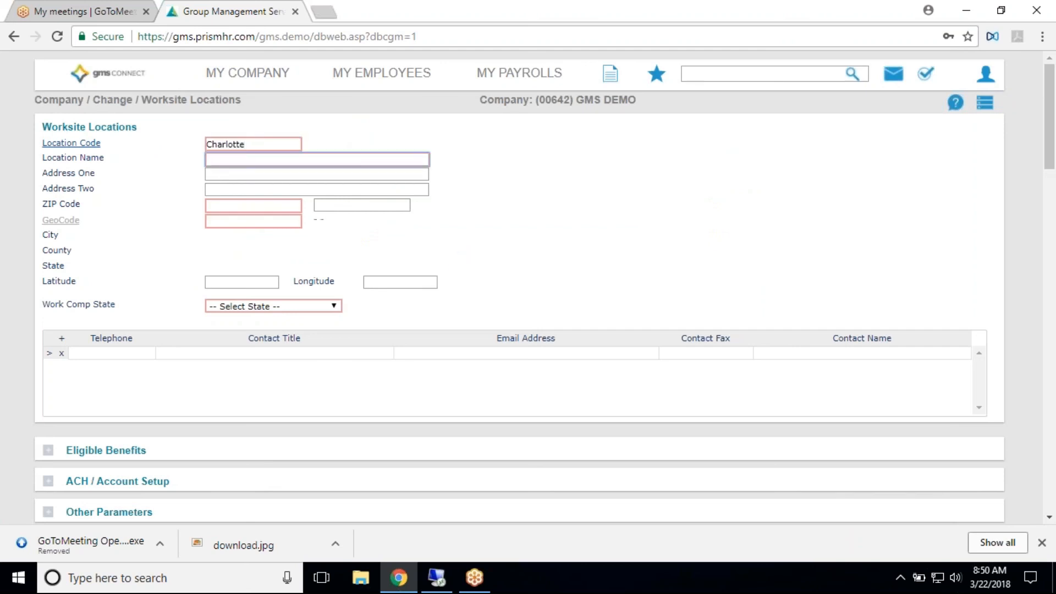
text(Charlote A)
key(BackSpace)
key(BackSpace)
key(BackSpace)
text(te Airport)
- Fill in the new location's first address line and ZIP code, and save the location
click(259, 176)
text(123 )
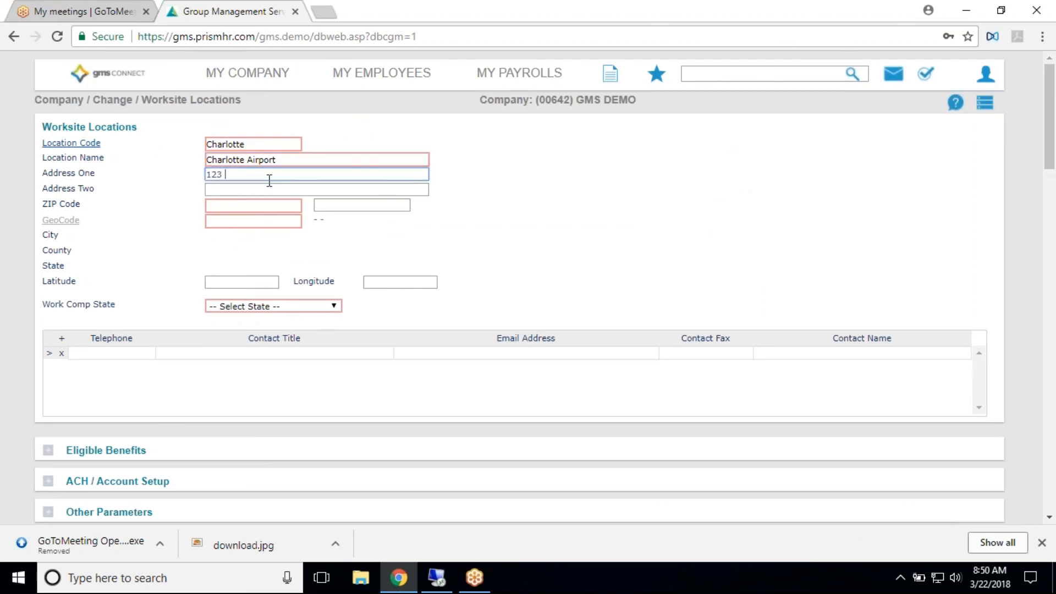
text(Main)
key(Tab)
key(Tab)
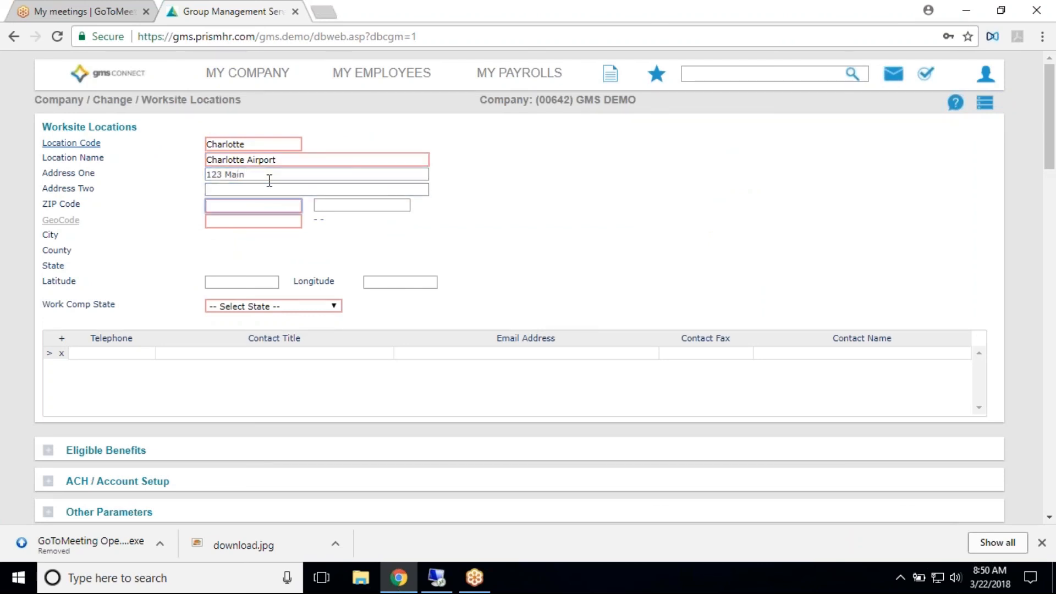
text(28217)
key(Tab)
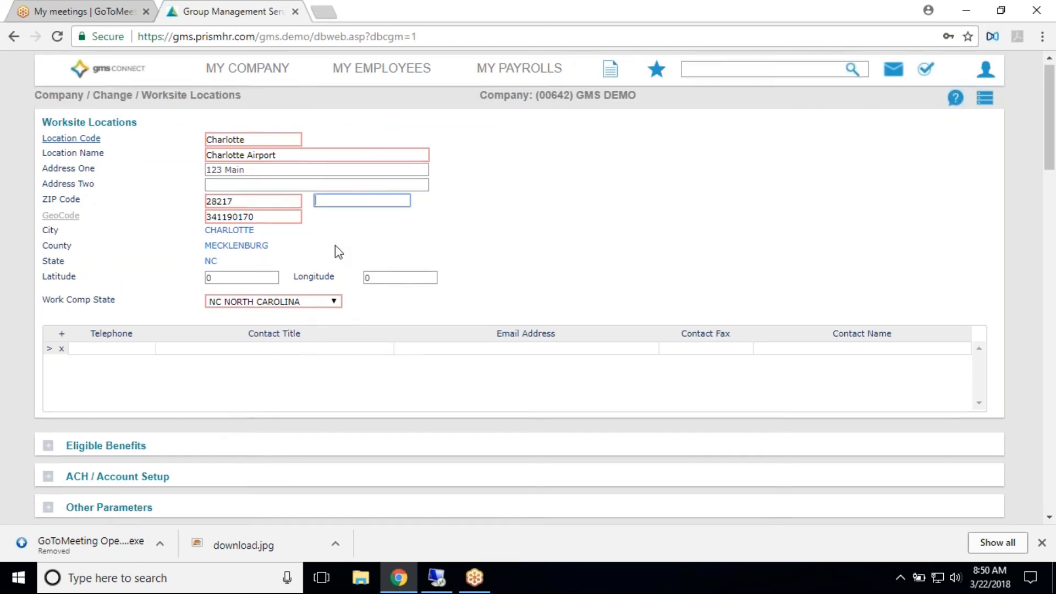
scroll(280, 333, down, 4)
scroll(278, 328, down, 1)
click(73, 377)
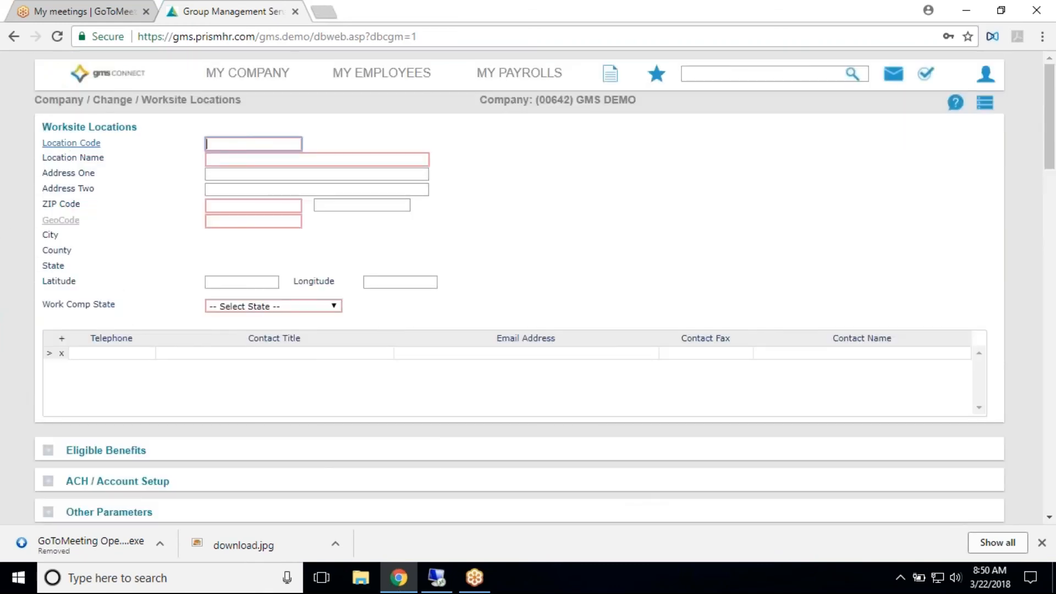
- Look up the Charlotte Airport location in the location code list and load its record
click(72, 143)
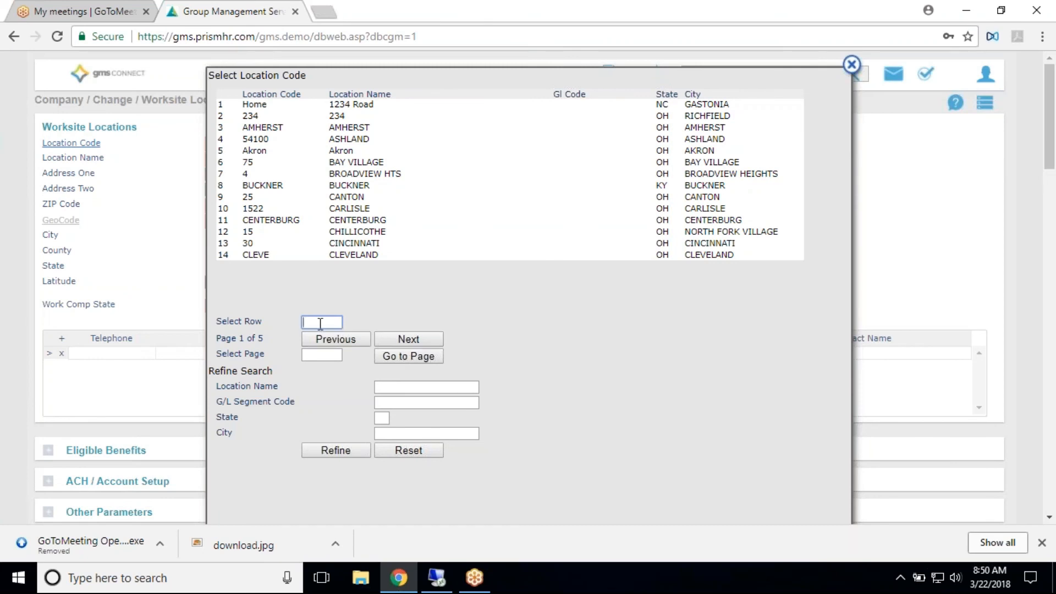
click(392, 340)
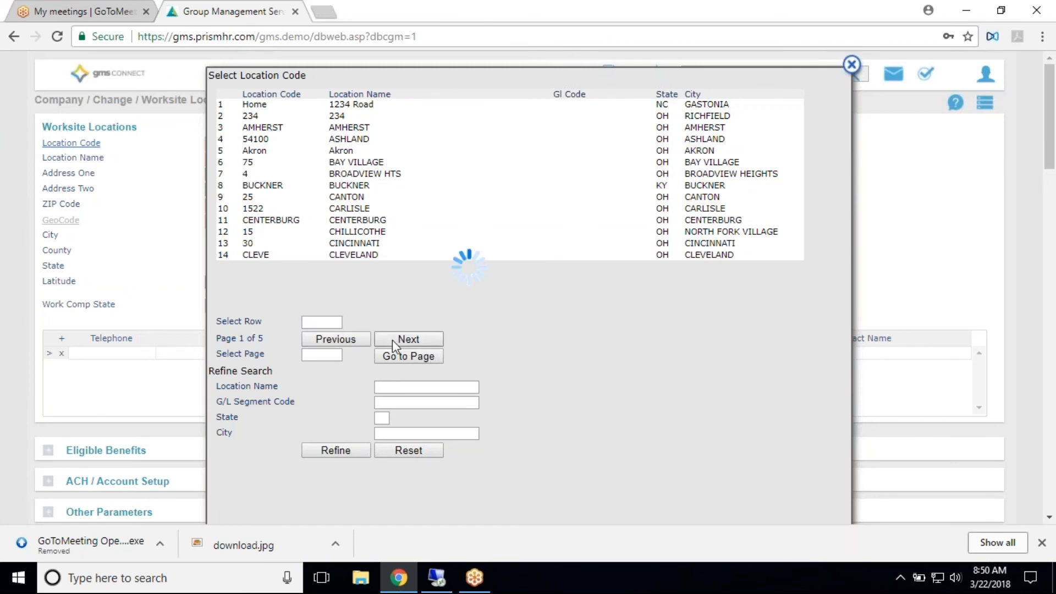
click(409, 338)
click(408, 339)
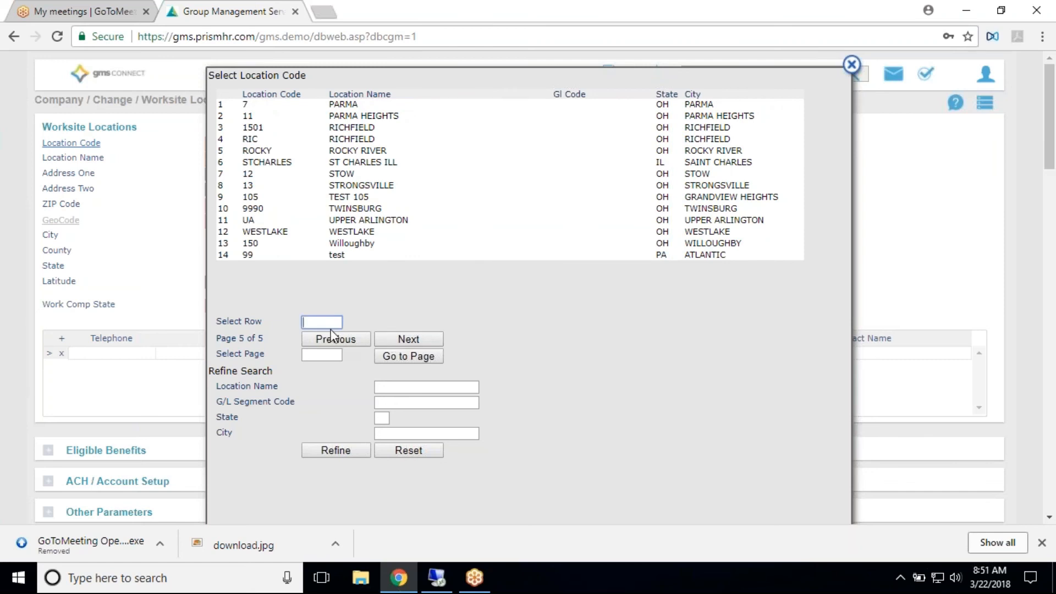
click(337, 342)
click(357, 339)
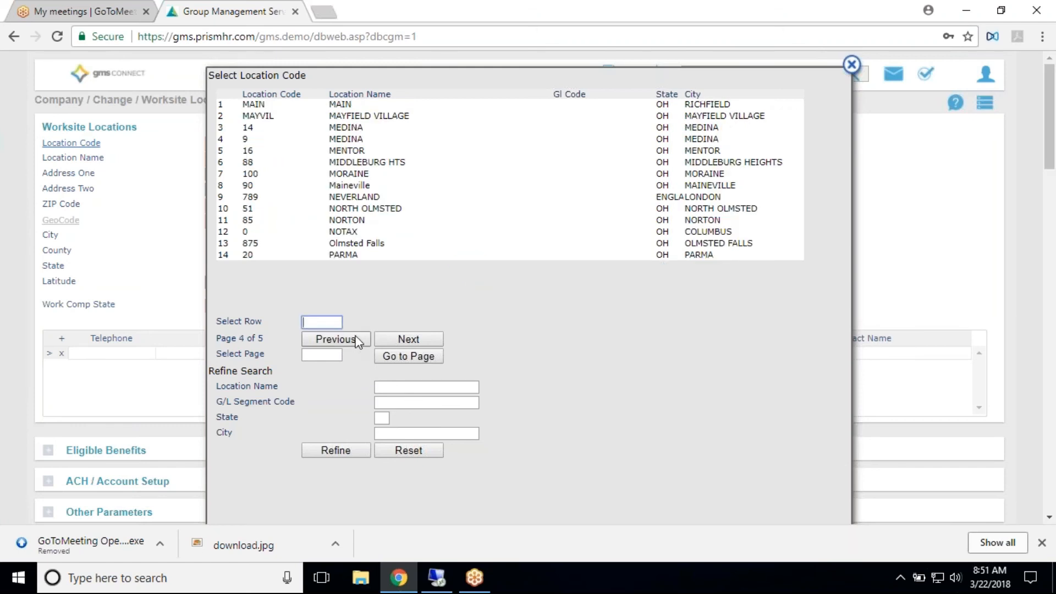
click(357, 341)
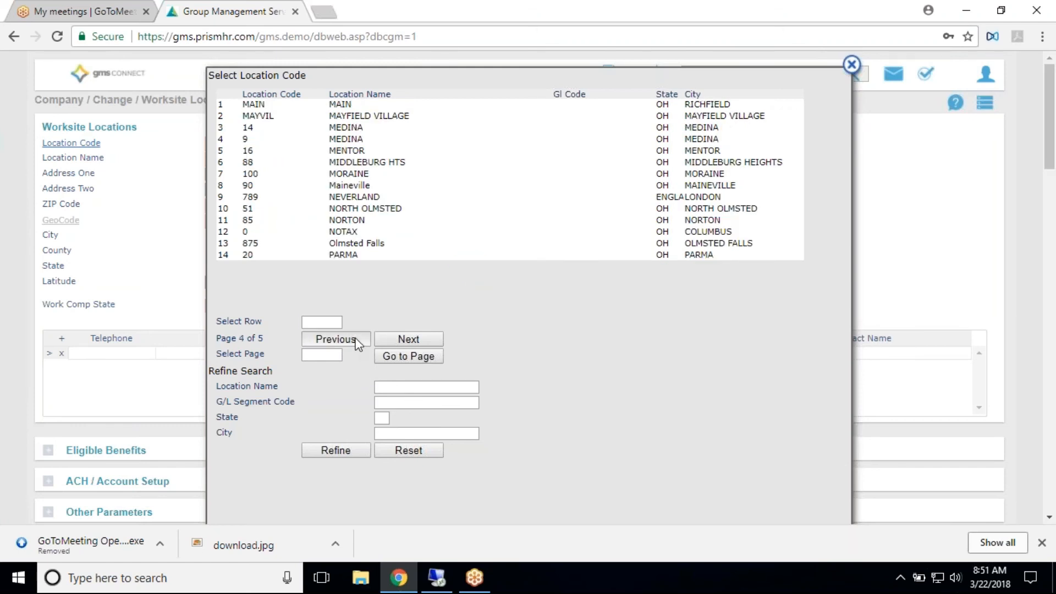
click(357, 340)
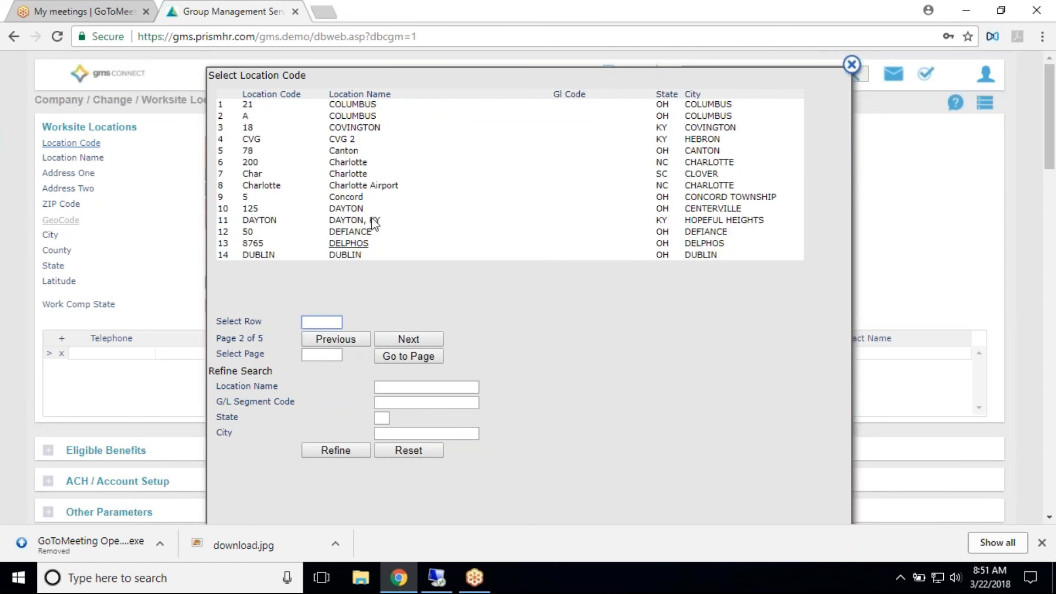
click(347, 187)
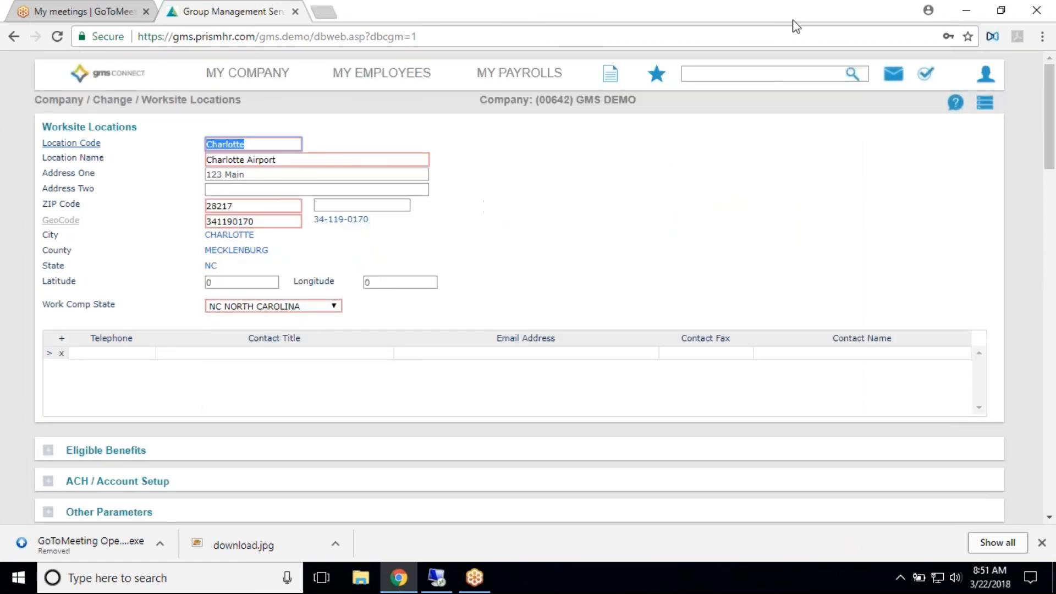
- Go to the Employee Details page for the company's employees and look over the full employee list
click(221, 74)
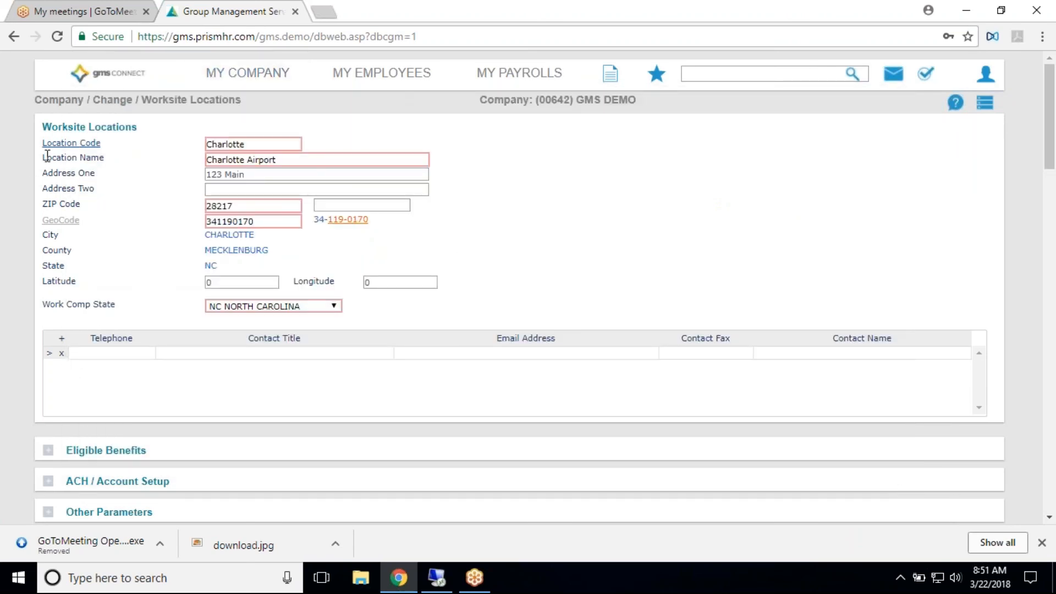
click(369, 77)
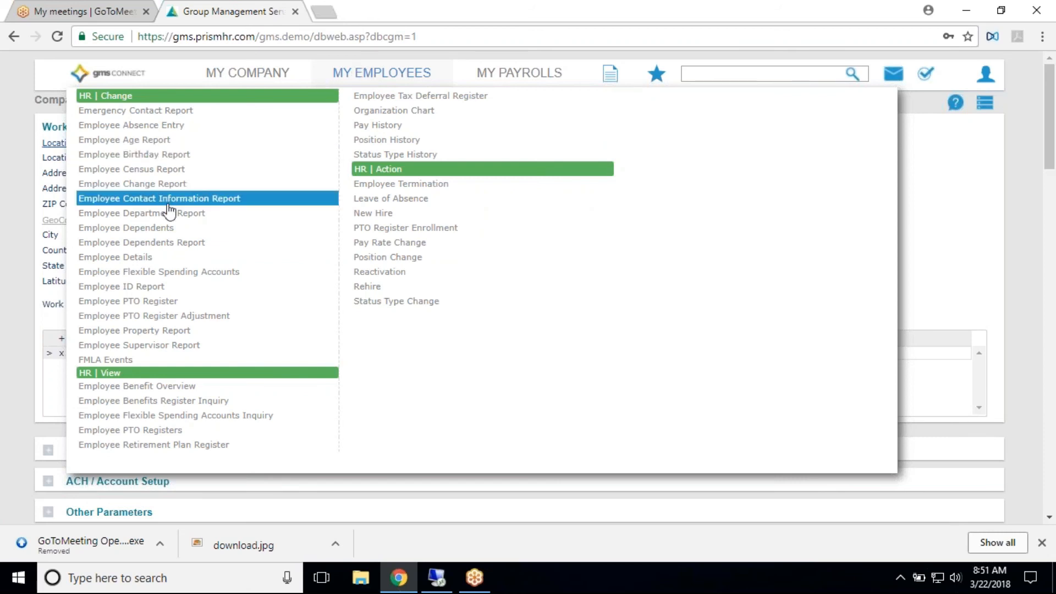
click(135, 258)
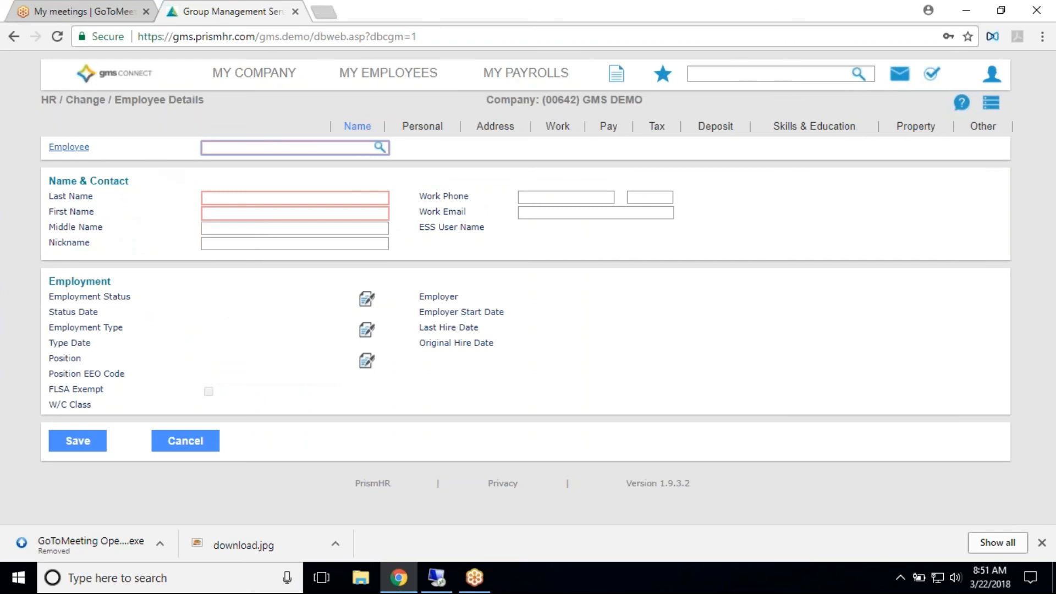
click(71, 153)
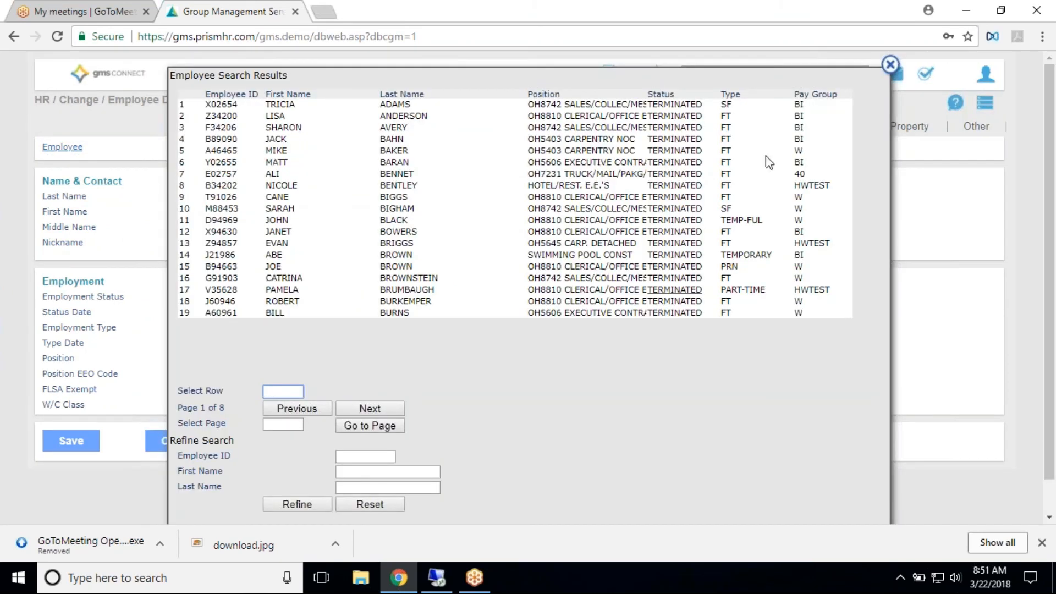
click(890, 65)
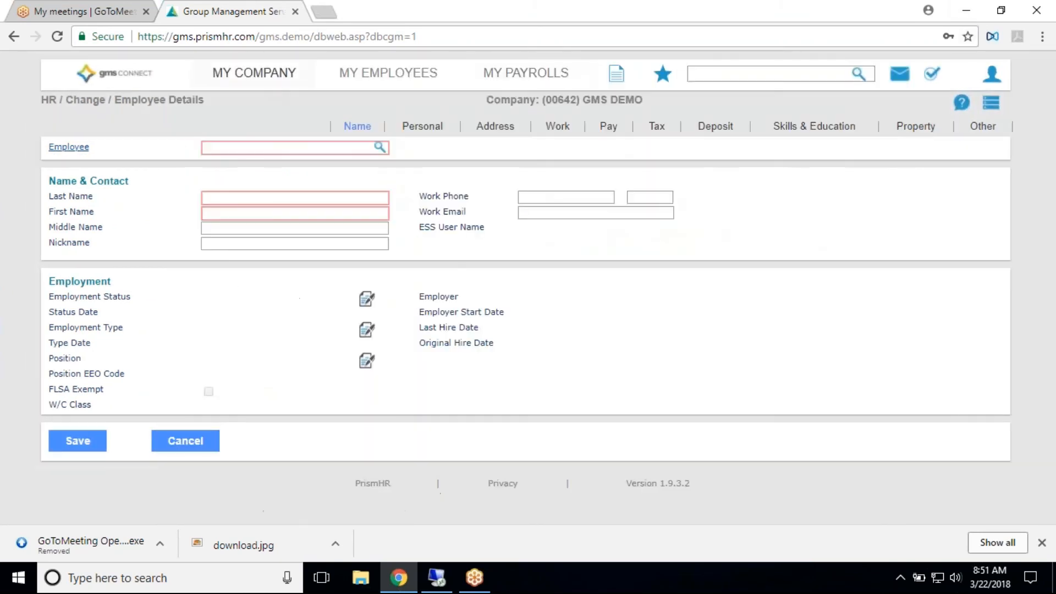
- Search for an employee by last name and load the active match's details
click(230, 149)
text(white)
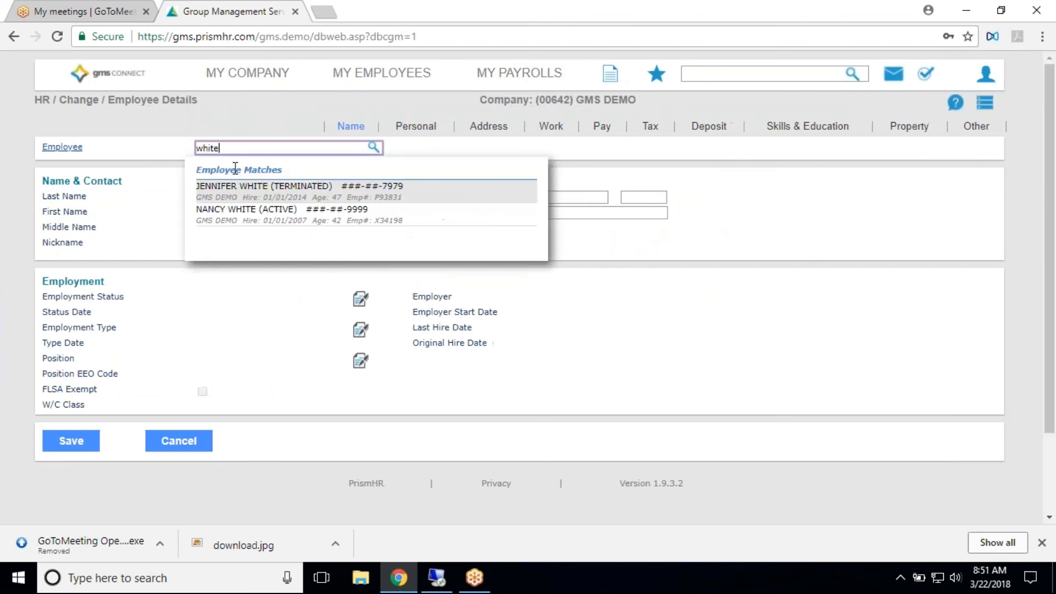
click(243, 215)
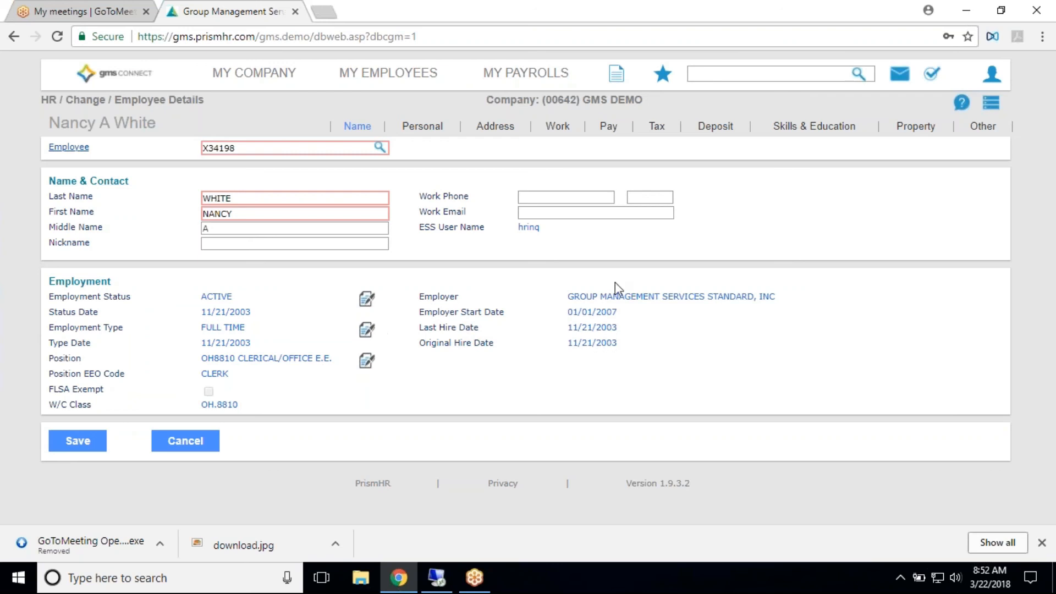
- Examine the new employment status, employment type and reason options in the employee's Status Type Change form, leaving it unsaved
click(366, 302)
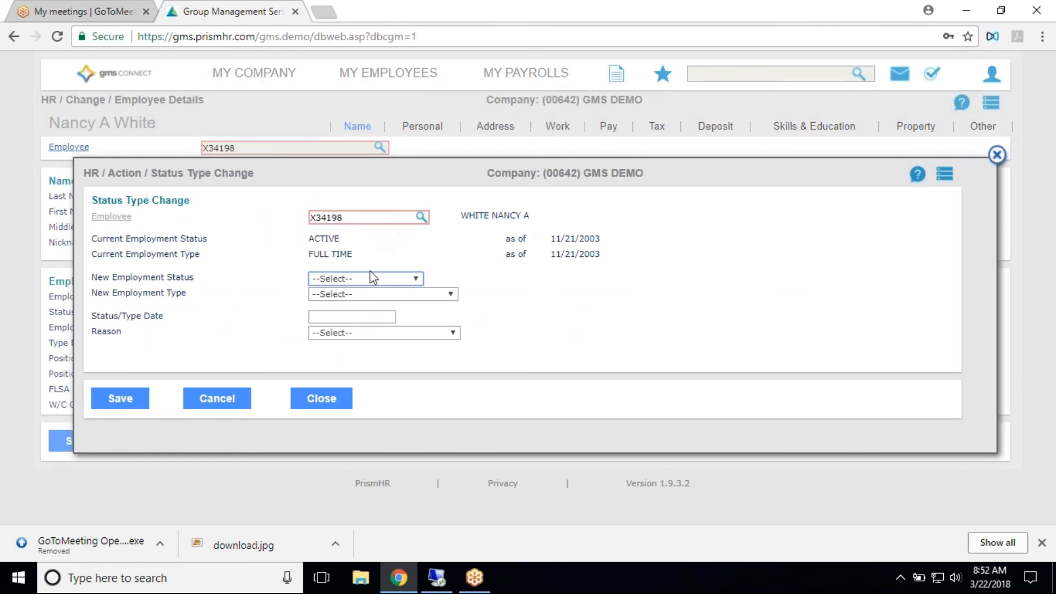
click(373, 278)
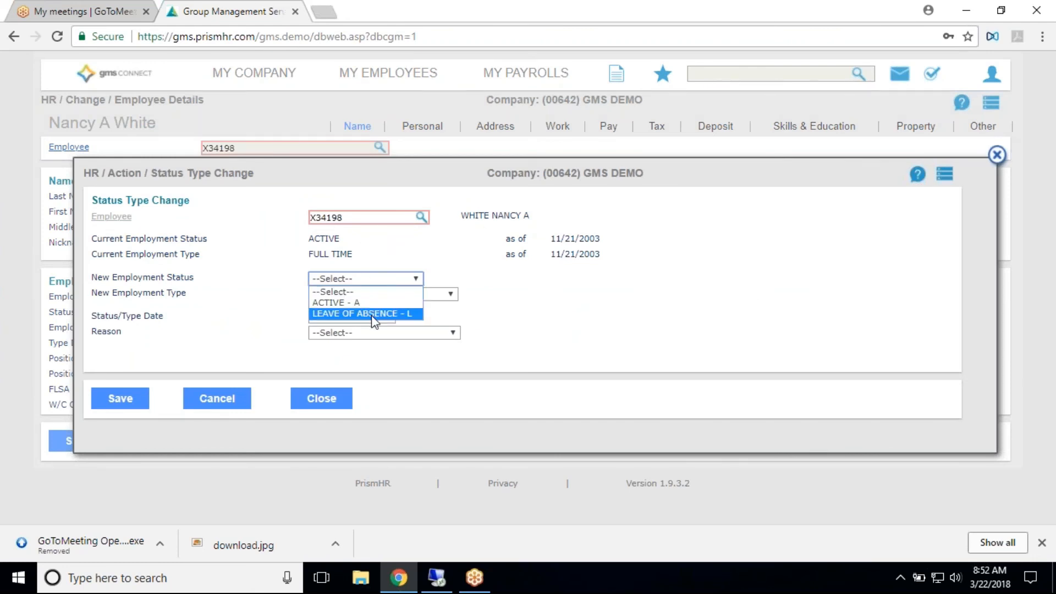
click(374, 314)
click(372, 295)
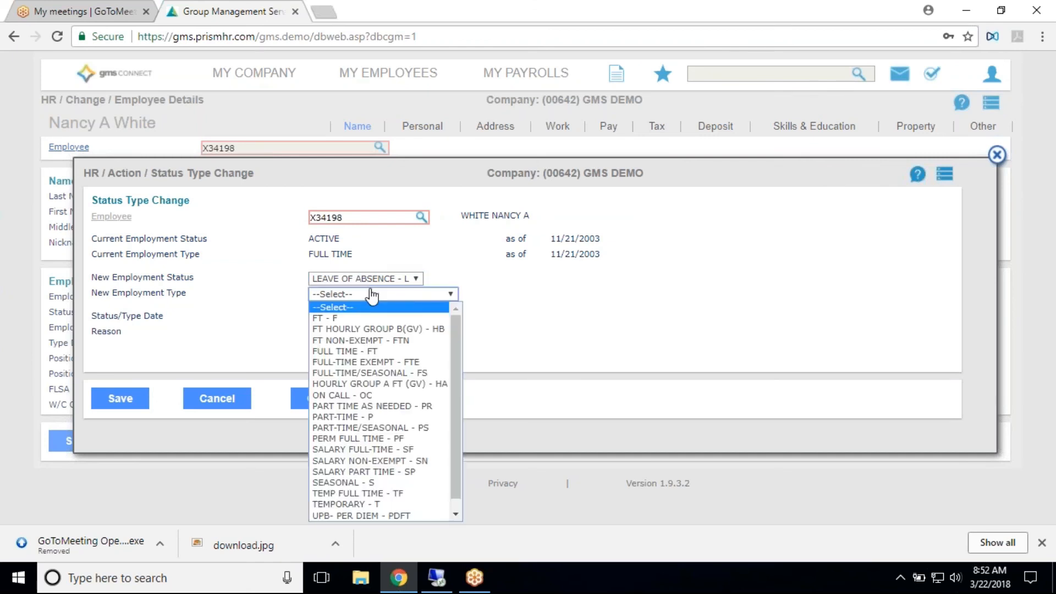
click(281, 289)
click(345, 280)
click(338, 303)
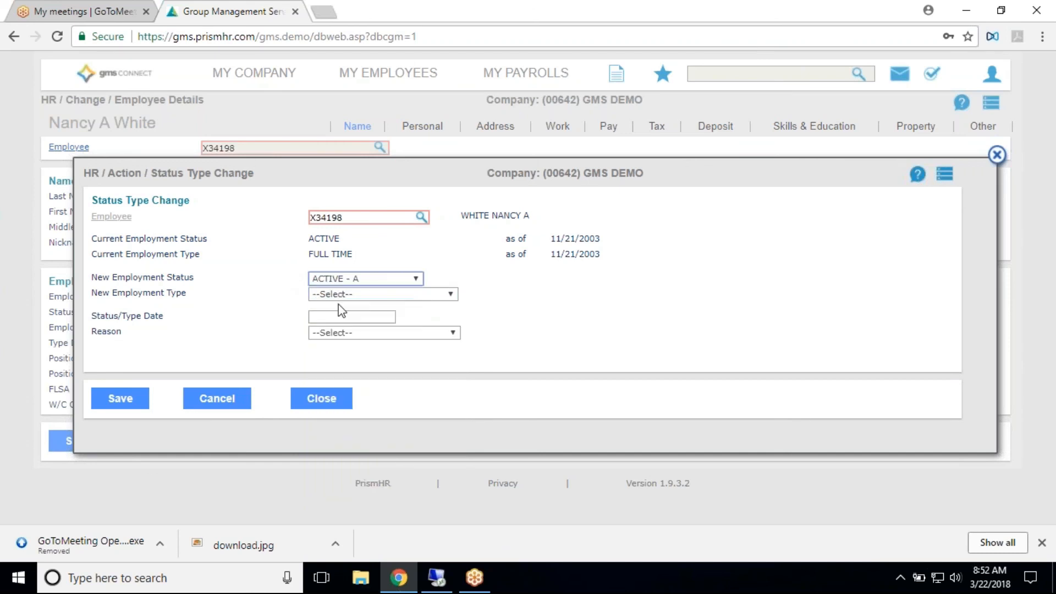
click(354, 333)
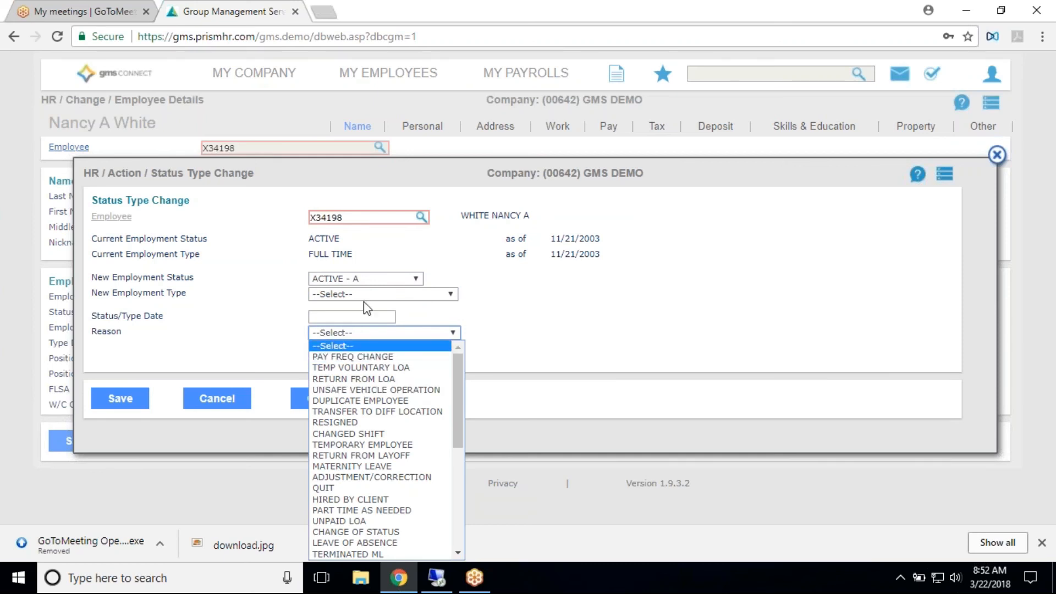
drag(461, 305, 455, 305)
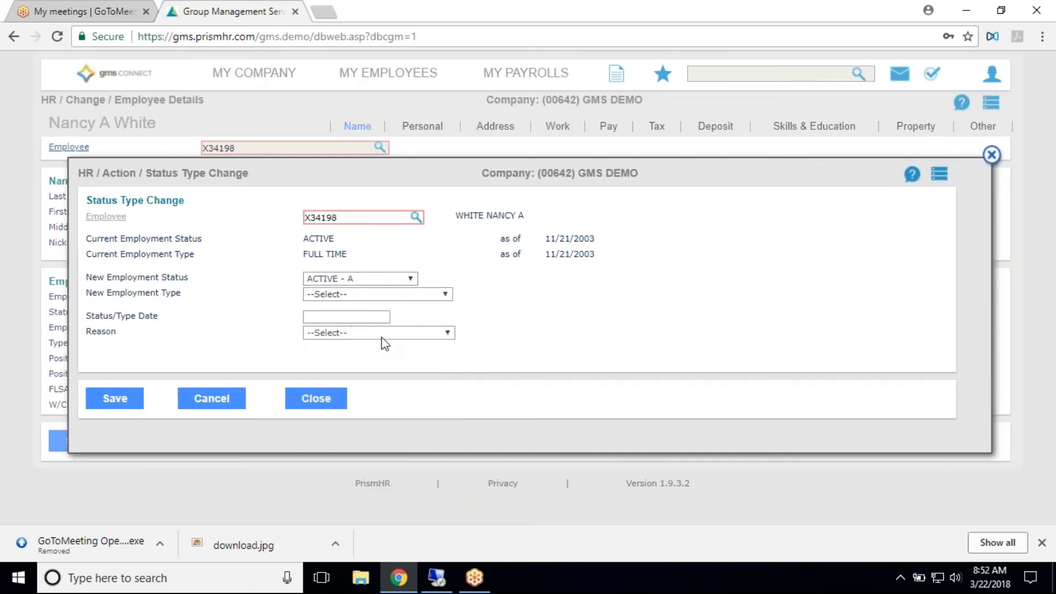
click(330, 399)
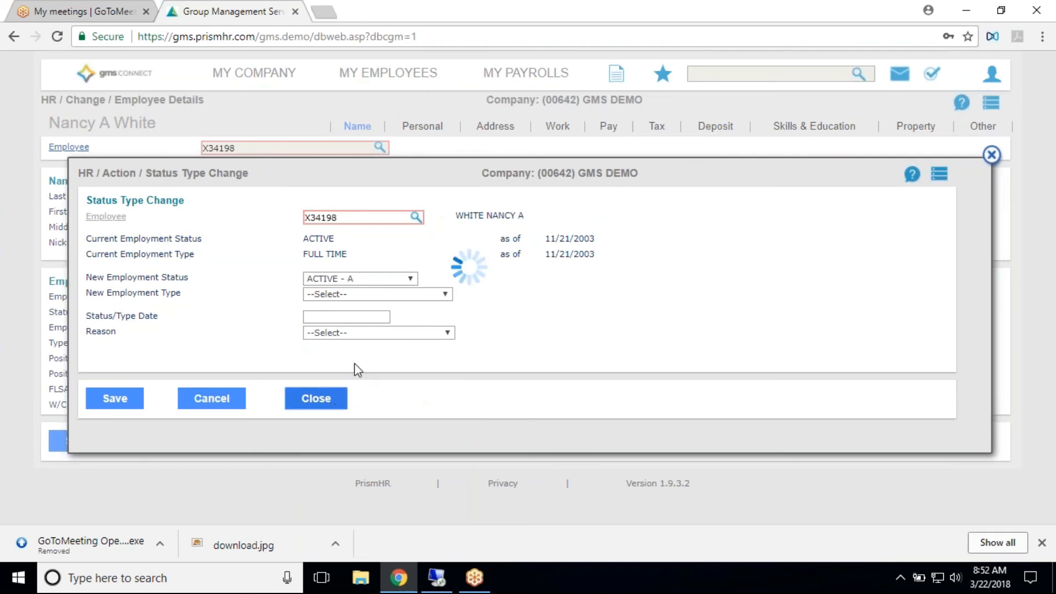
click(367, 330)
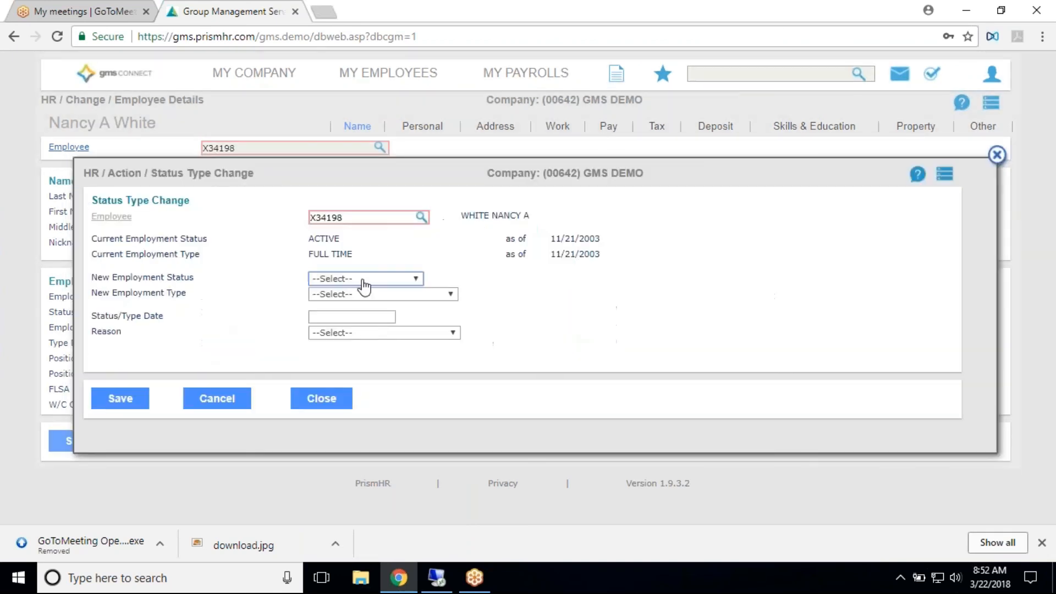
click(997, 156)
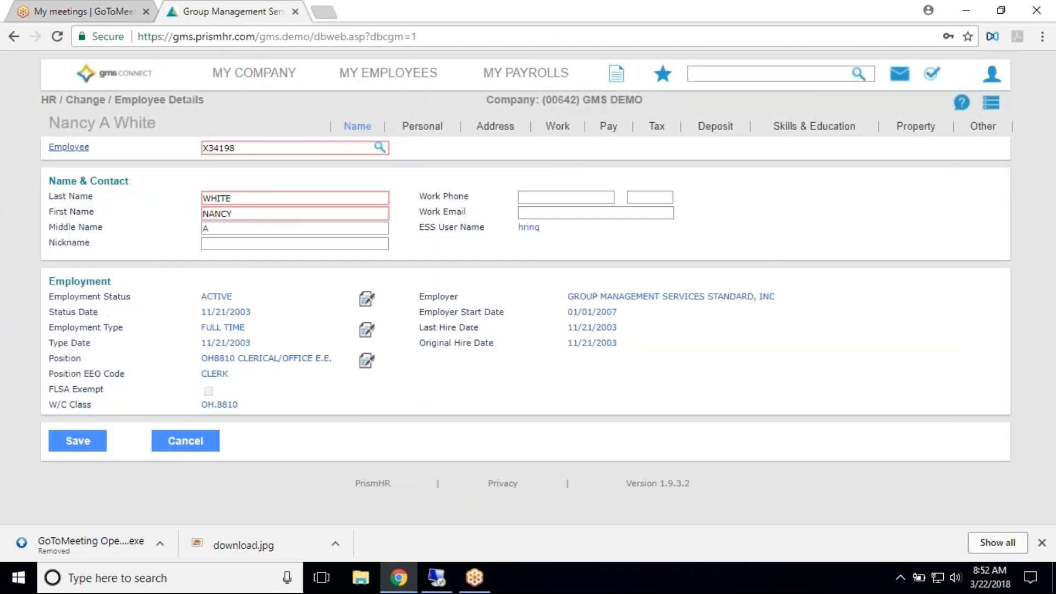
- In a Position Change for the employee, set the new position code to OH7228 and its start date to 03/22/2018
click(366, 360)
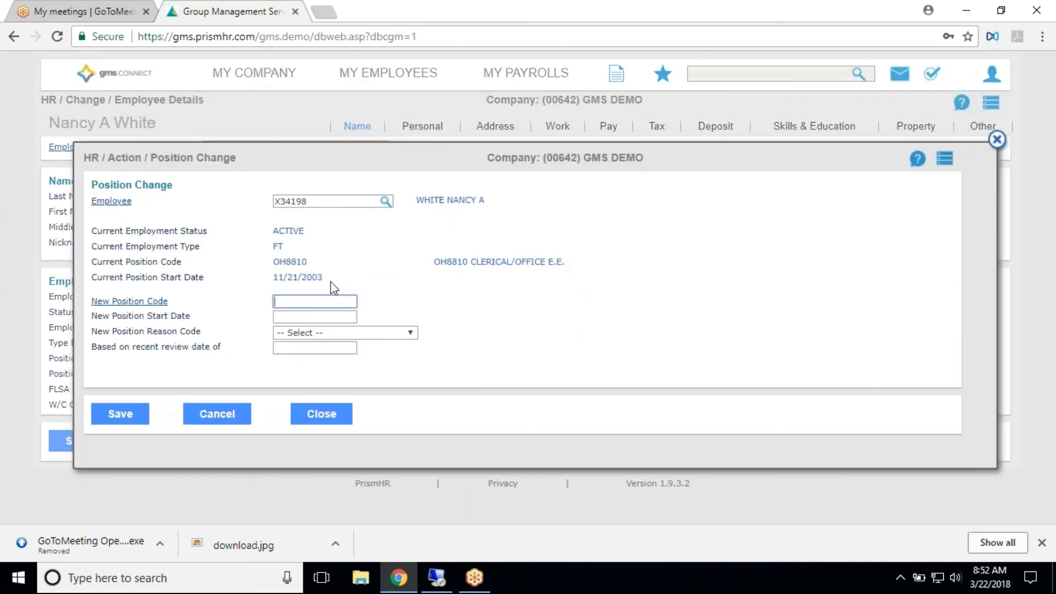
click(130, 301)
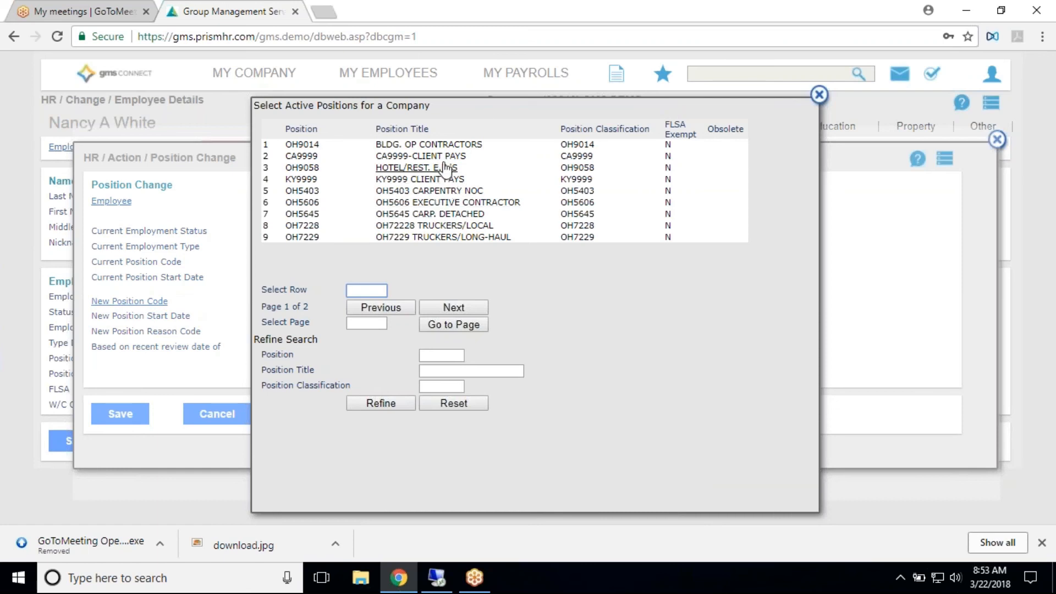
click(460, 230)
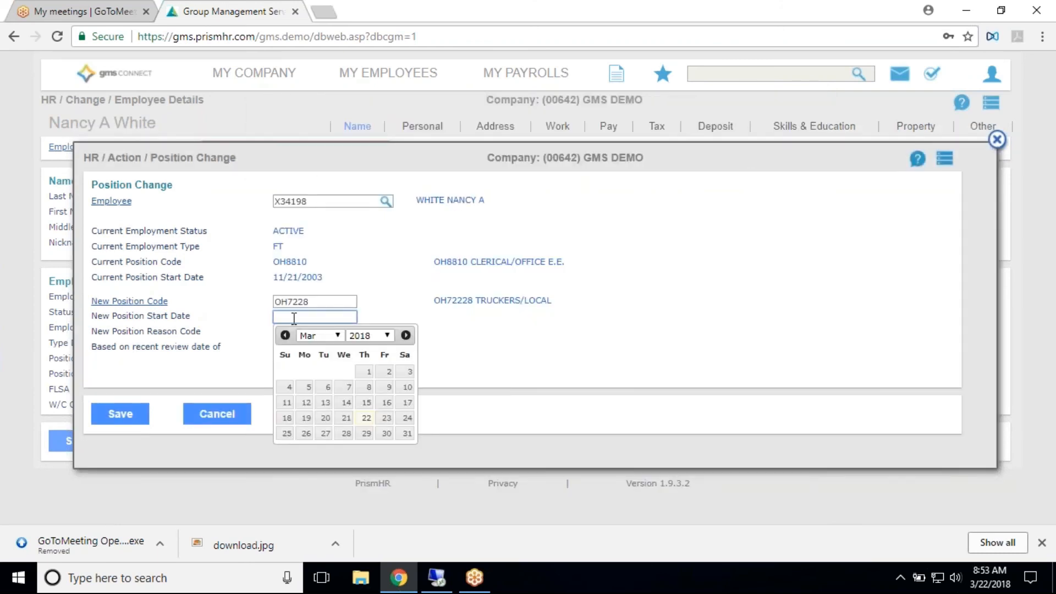
click(366, 418)
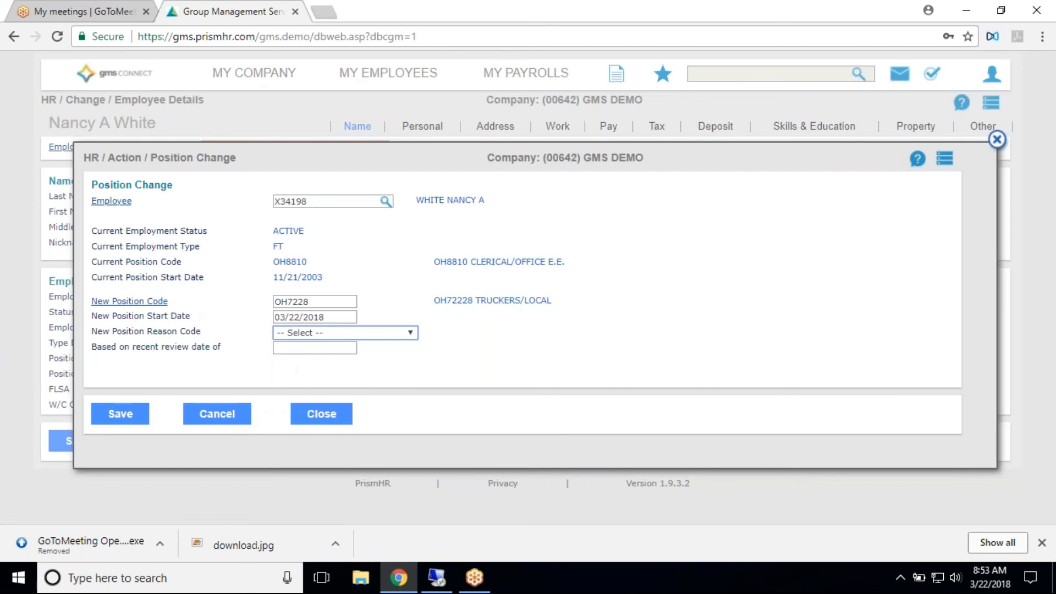
- Examine the reason codes available for the new position, discard the unsaved Position Change and close its form
click(336, 332)
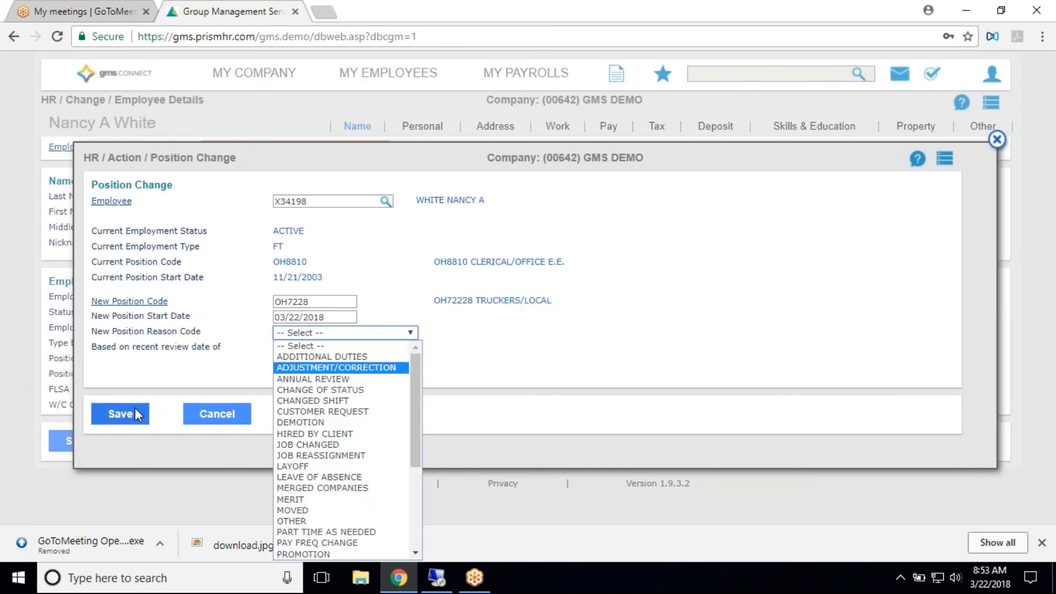
click(217, 411)
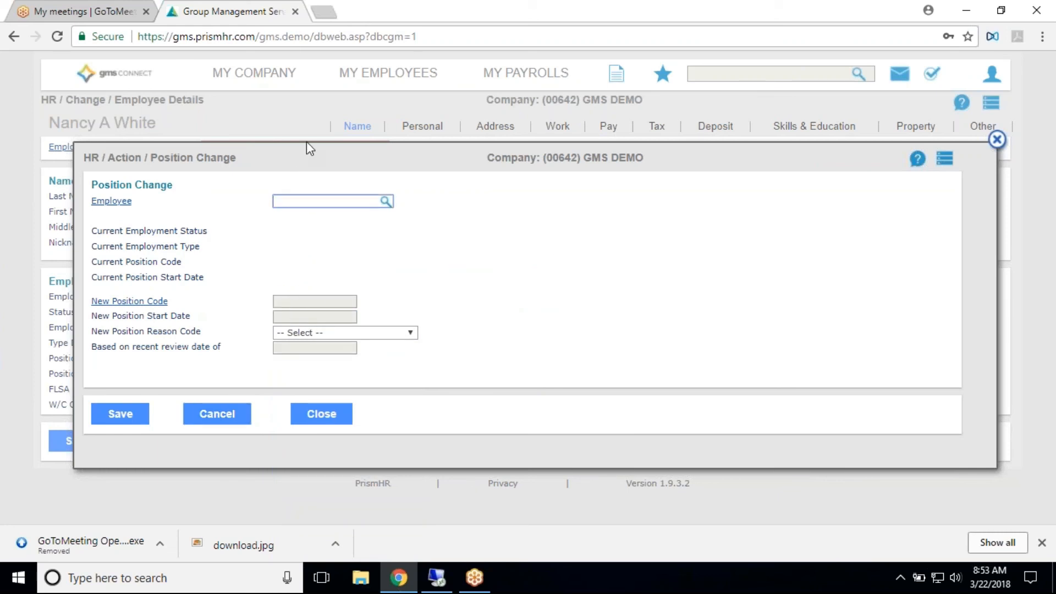
click(995, 140)
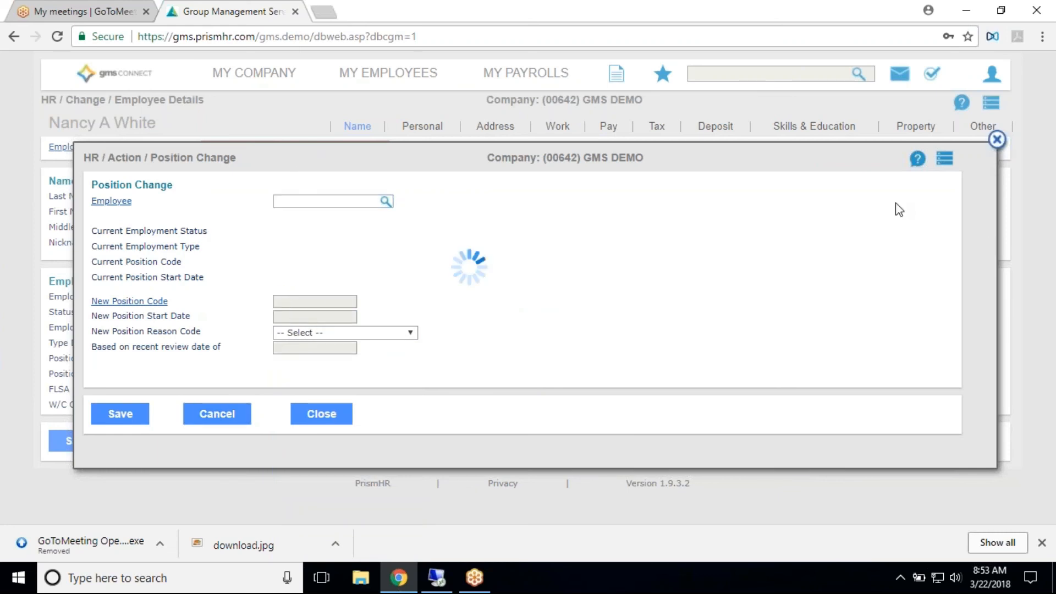
- Review the employee's Personal, Address and Work details, including status, emergency contact, testing and assignment fields
click(423, 126)
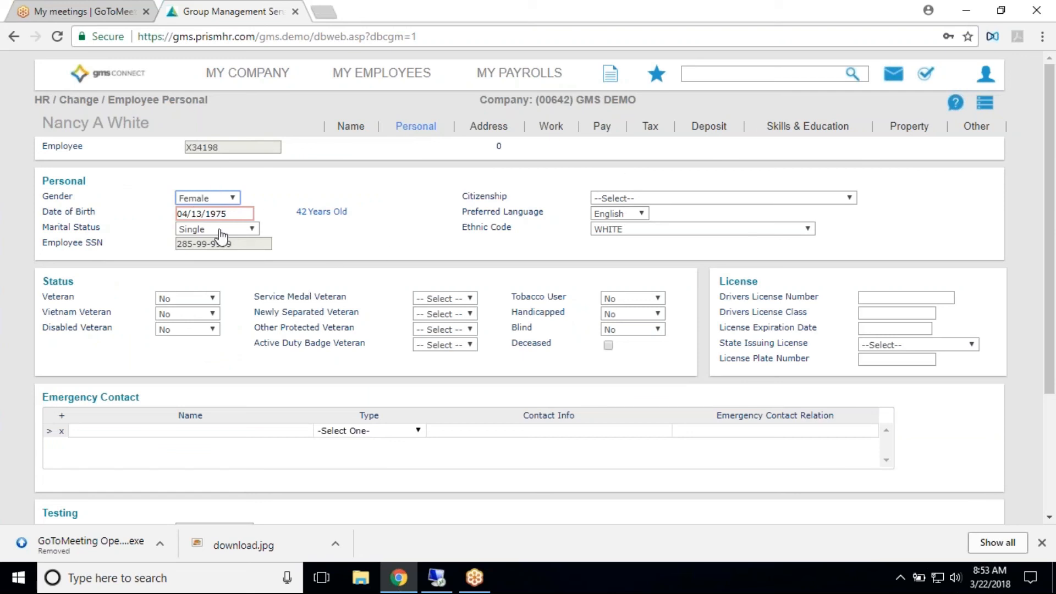
scroll(197, 220, down, 3)
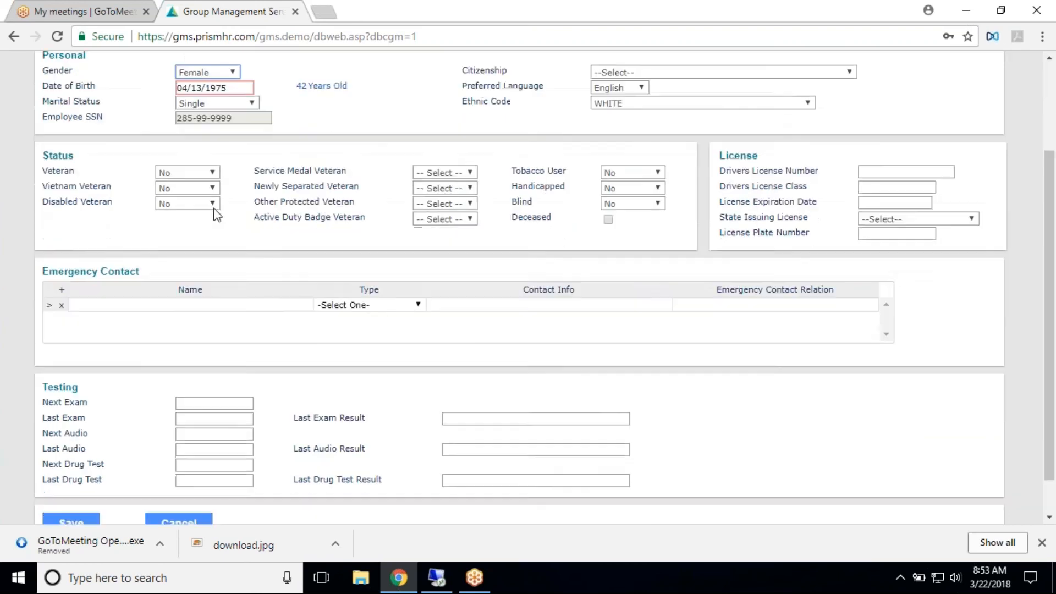
scroll(286, 198, up, 3)
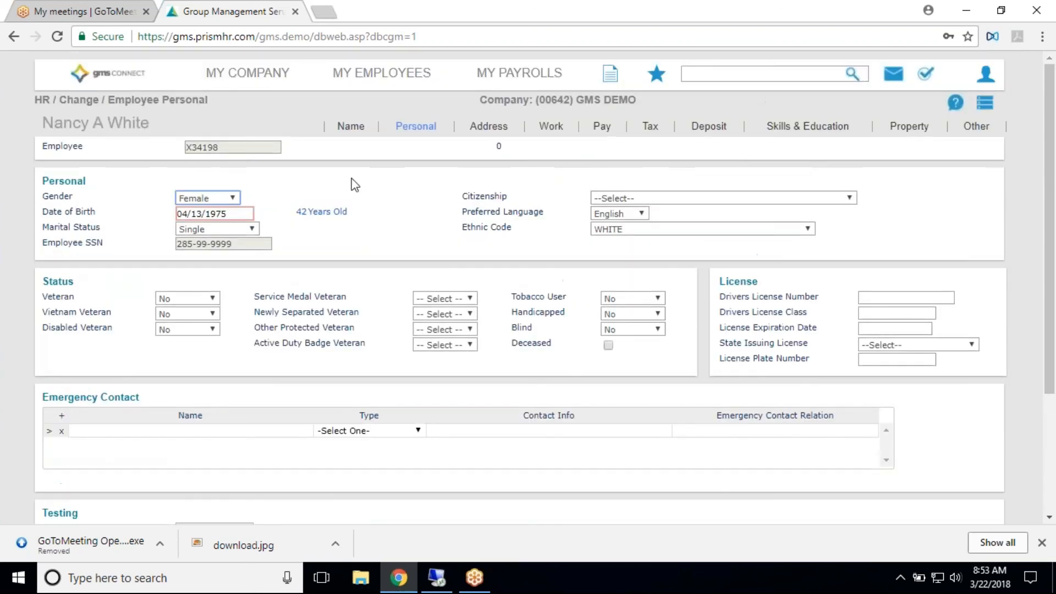
click(489, 130)
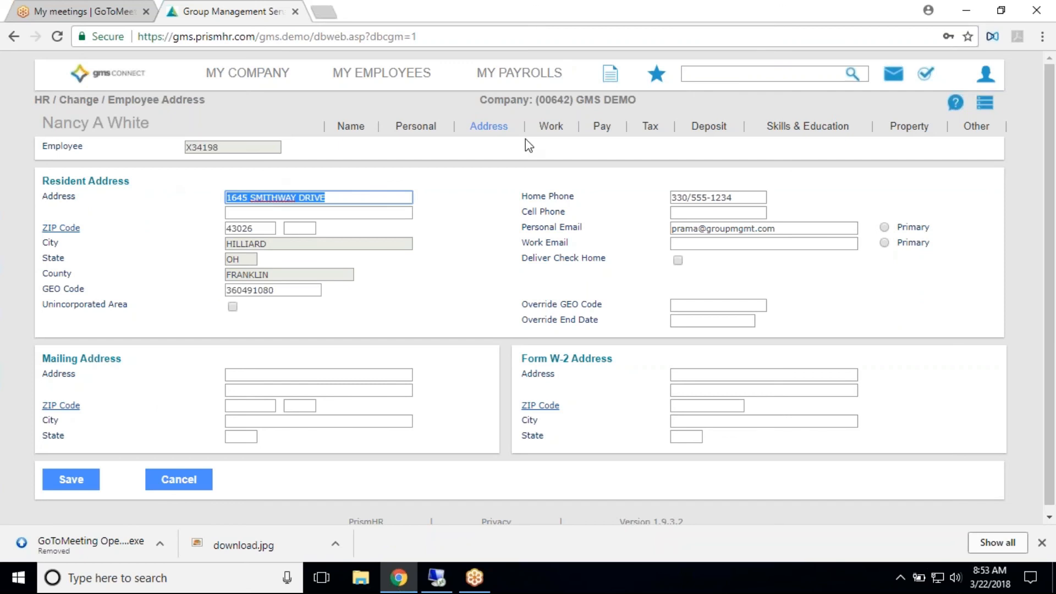
click(565, 130)
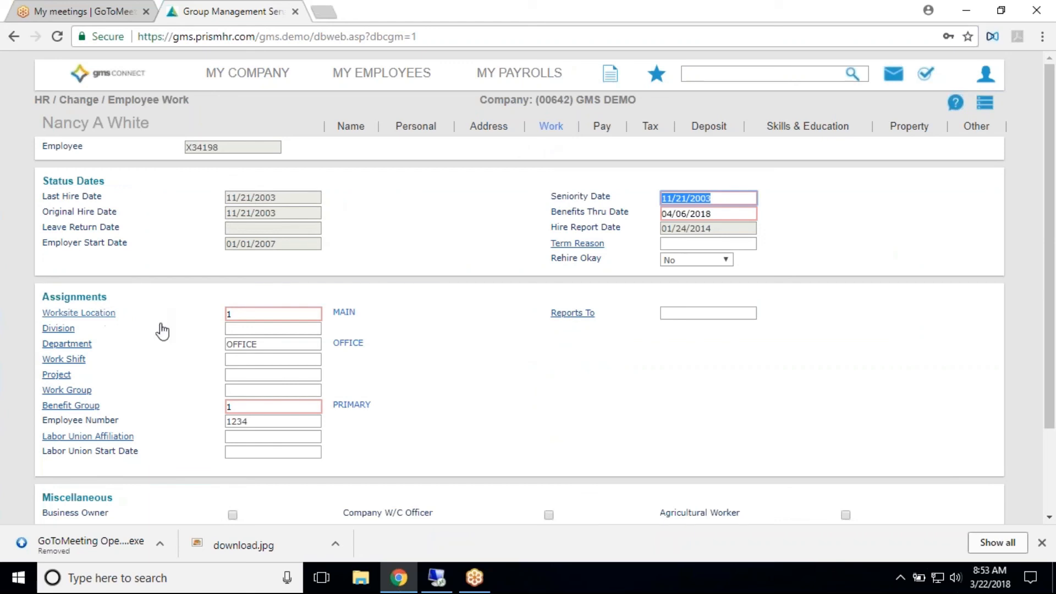
- In a Pay Rate Change for the employee, set the new pay rate to 60 per hour with 80 standard hours bi-weekly
click(598, 138)
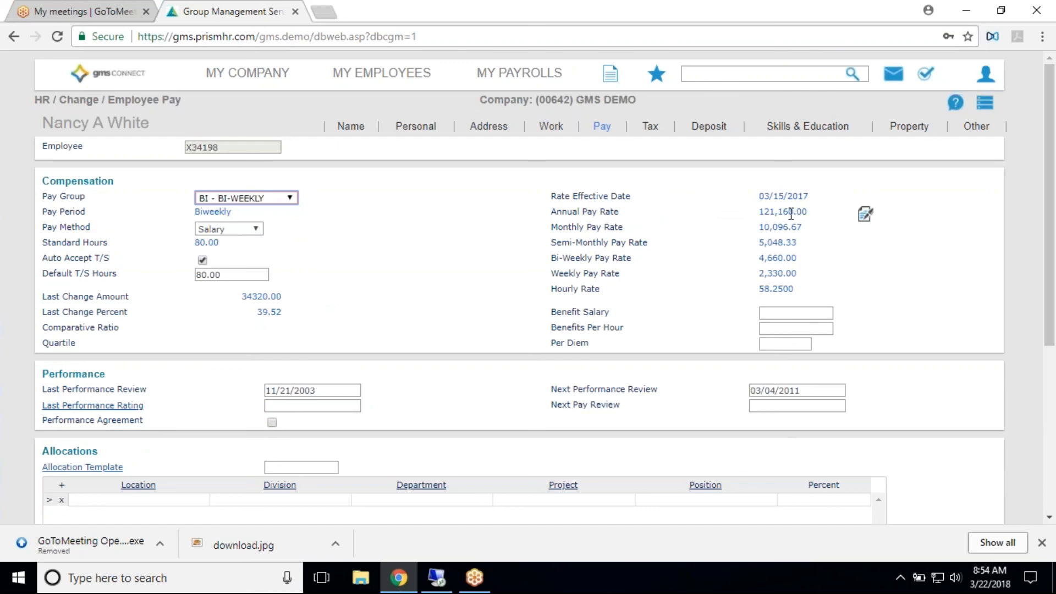
click(866, 216)
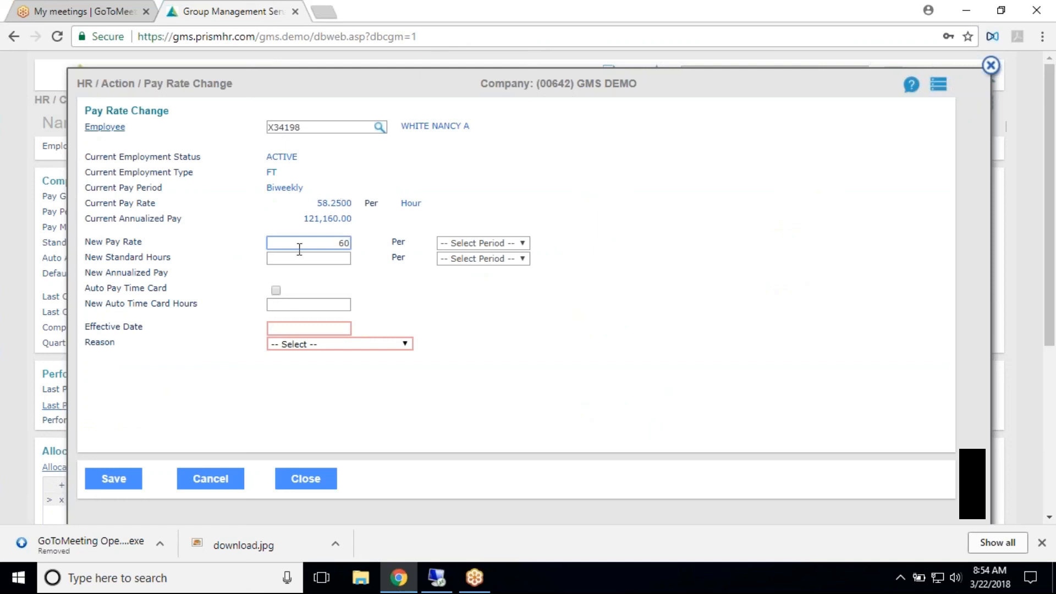
click(466, 243)
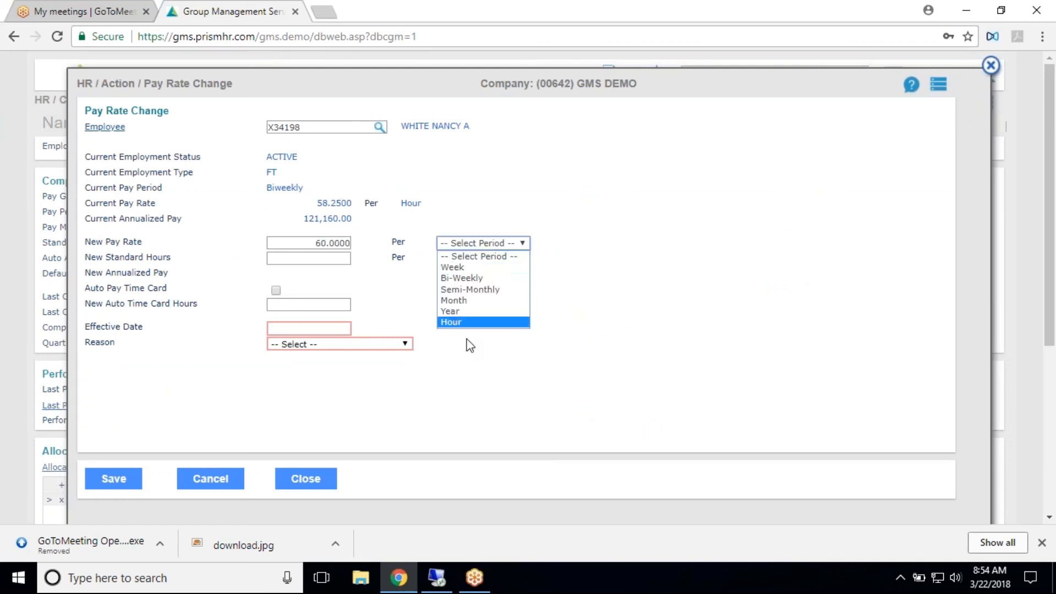
click(471, 321)
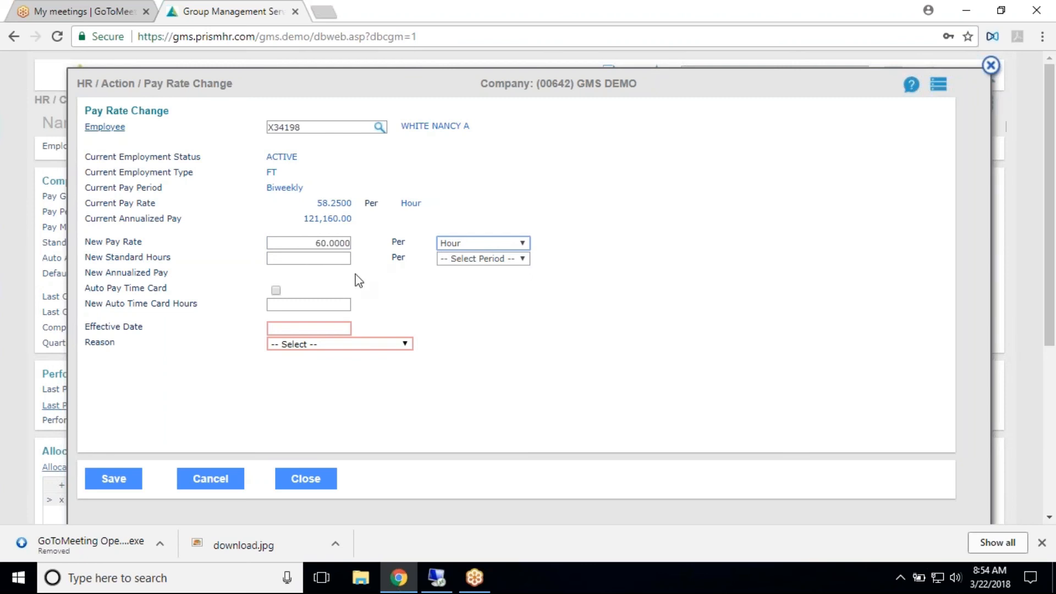
click(346, 256)
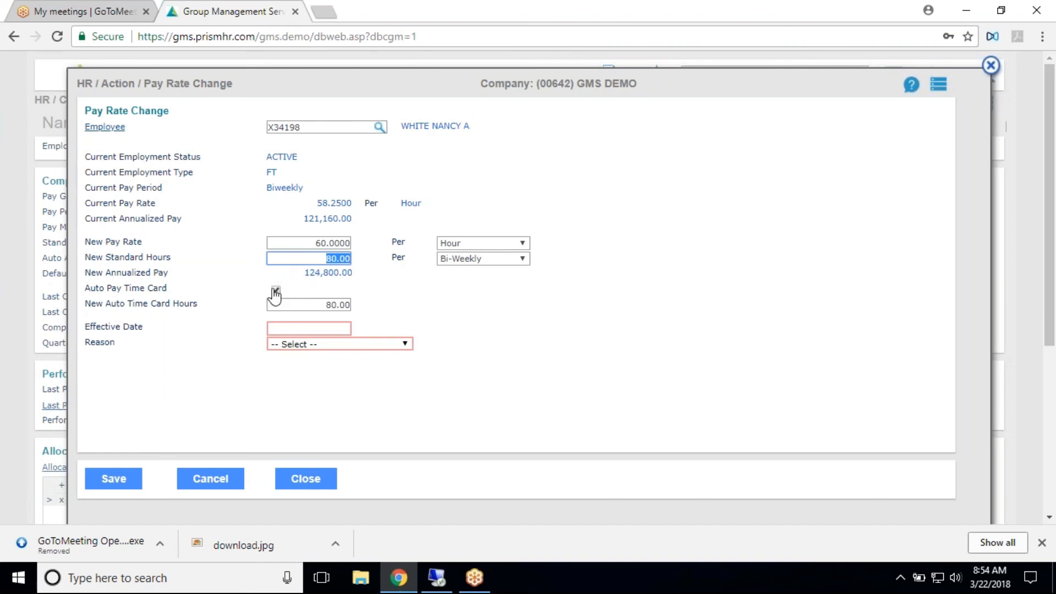
- Give the pay change an effective date of 03/22/2018 and the reason ANNUAL REVIEW, submit it and close the form
click(332, 328)
click(360, 430)
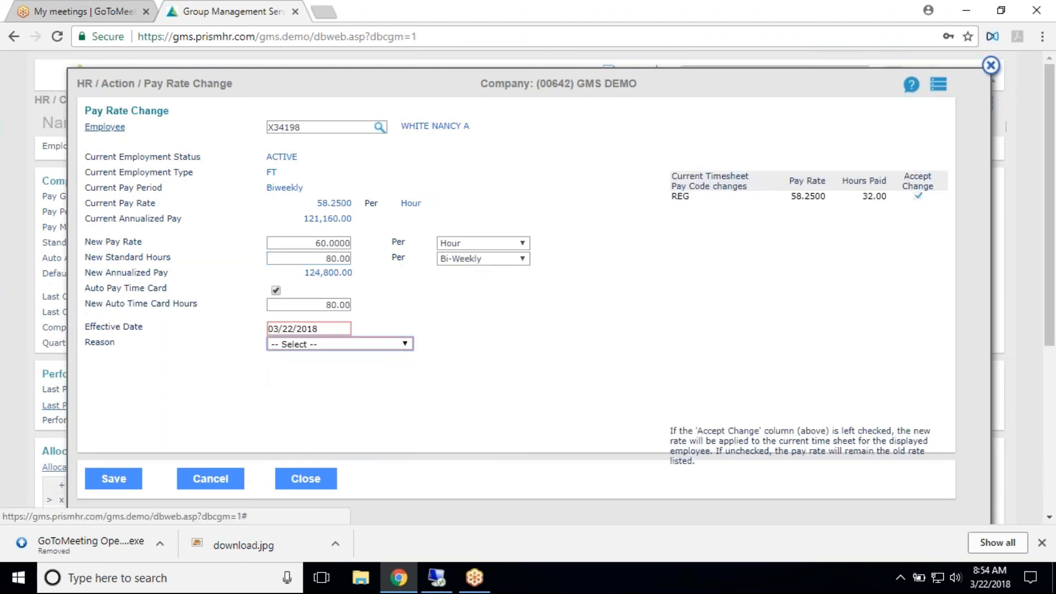
click(393, 345)
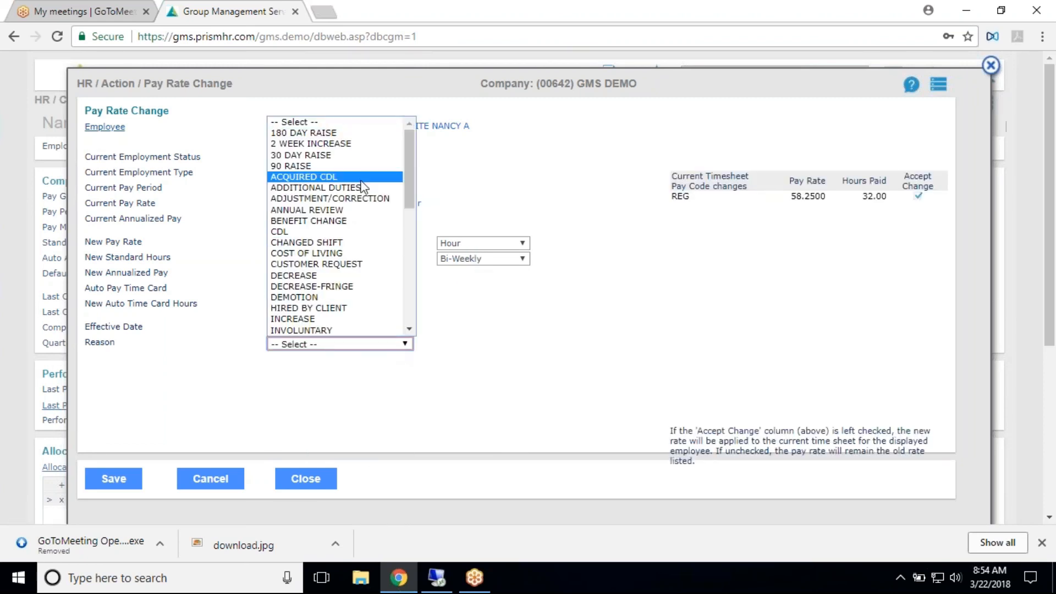
click(330, 210)
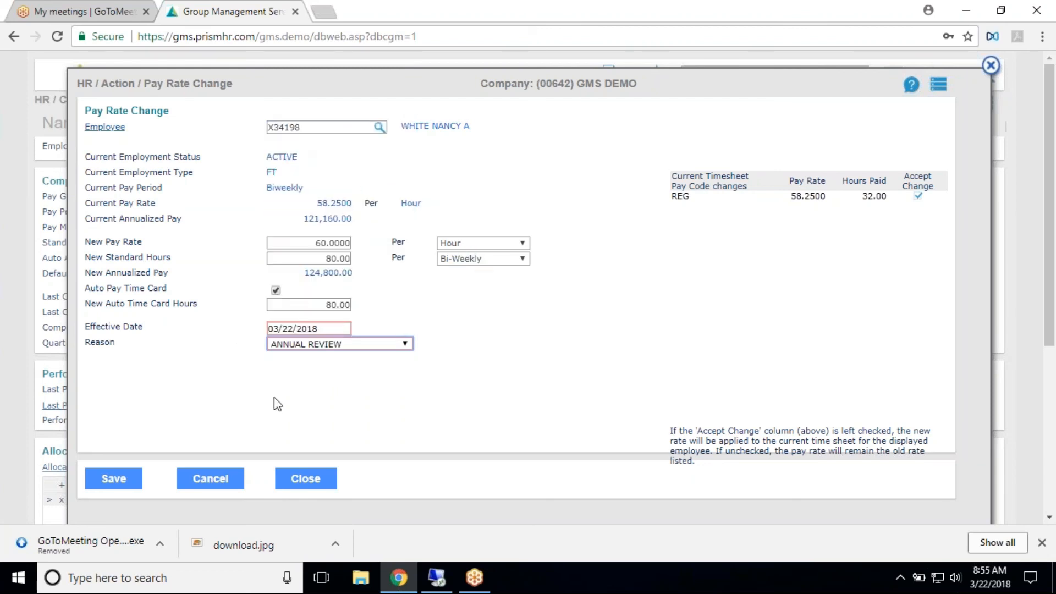
click(120, 481)
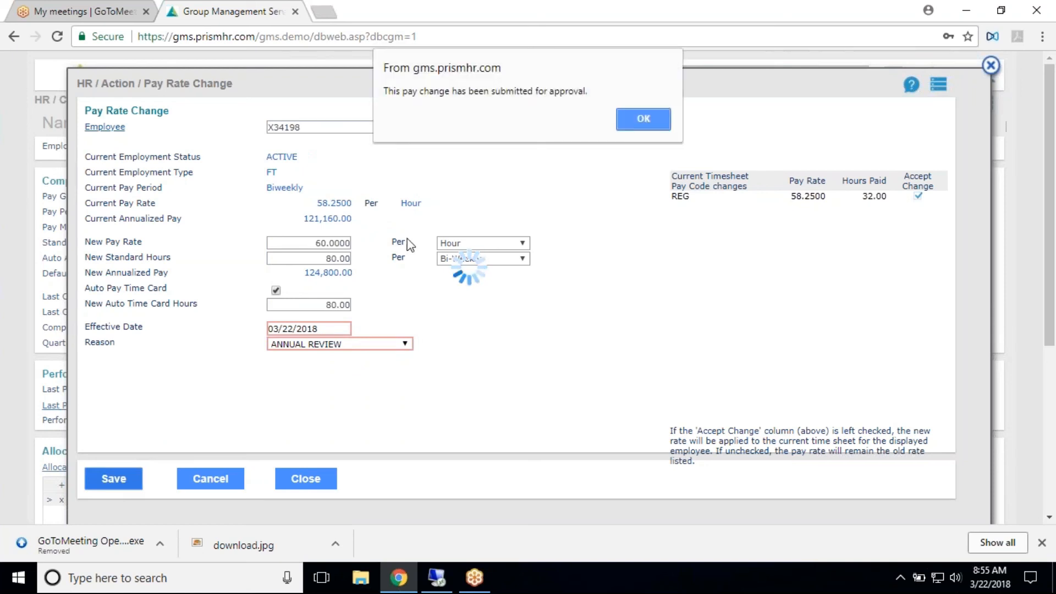
click(639, 118)
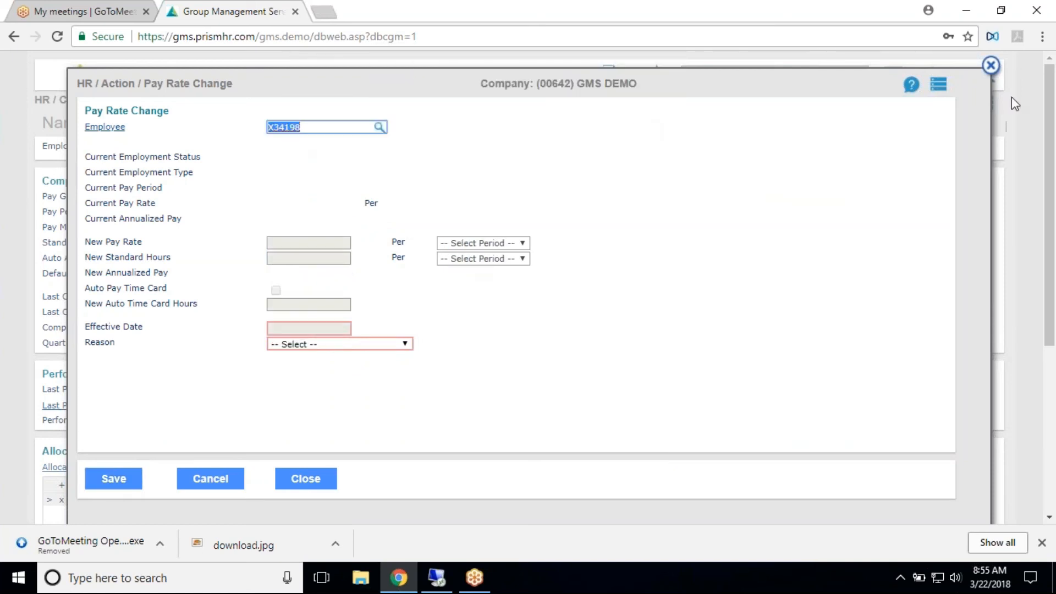
click(991, 67)
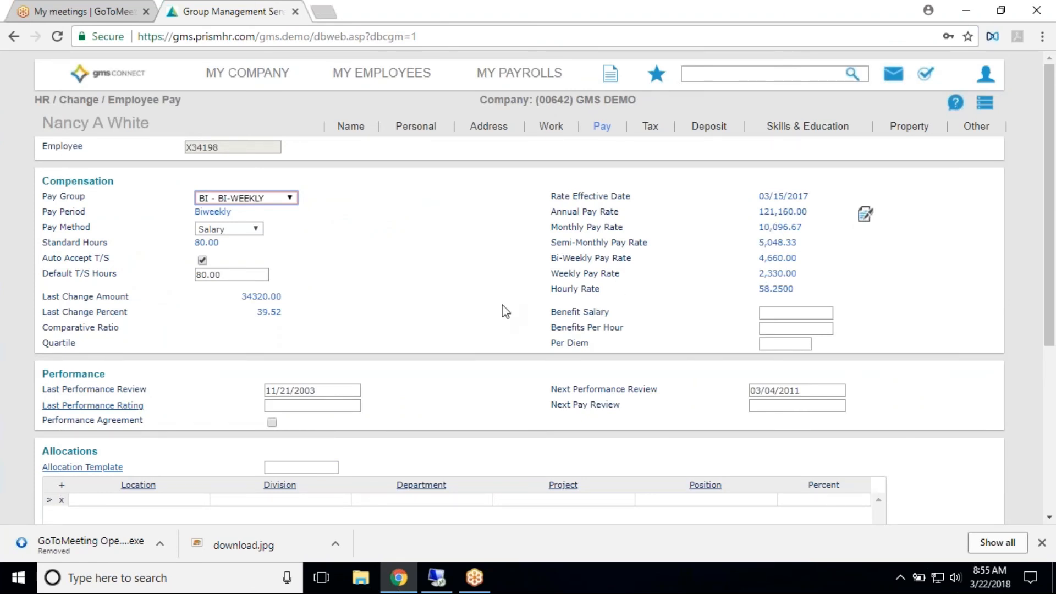
- Look over the performance, allocation and alternate rate sections of the employee's pay details and save the record
scroll(517, 312, down, 5)
scroll(553, 302, up, 5)
scroll(373, 358, down, 5)
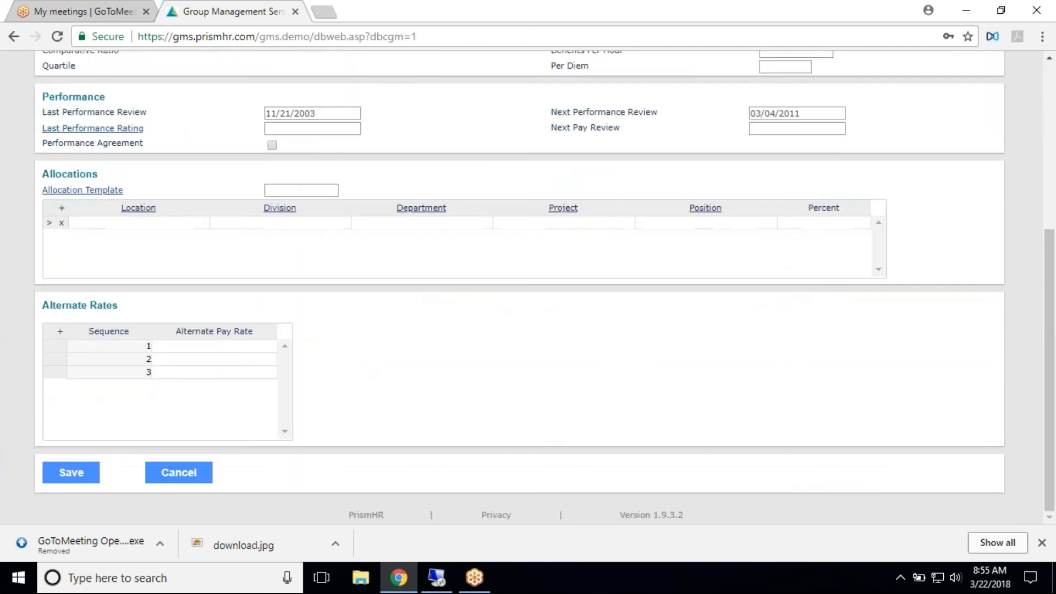
click(71, 478)
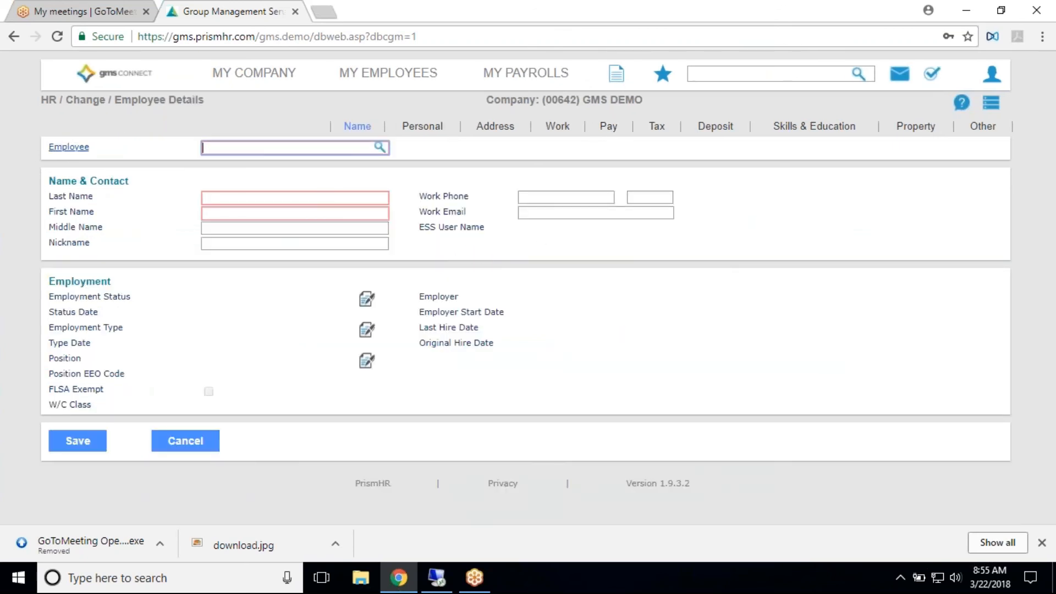
- Search for the employee by last name again, load the active match and look through the pay details
text(white)
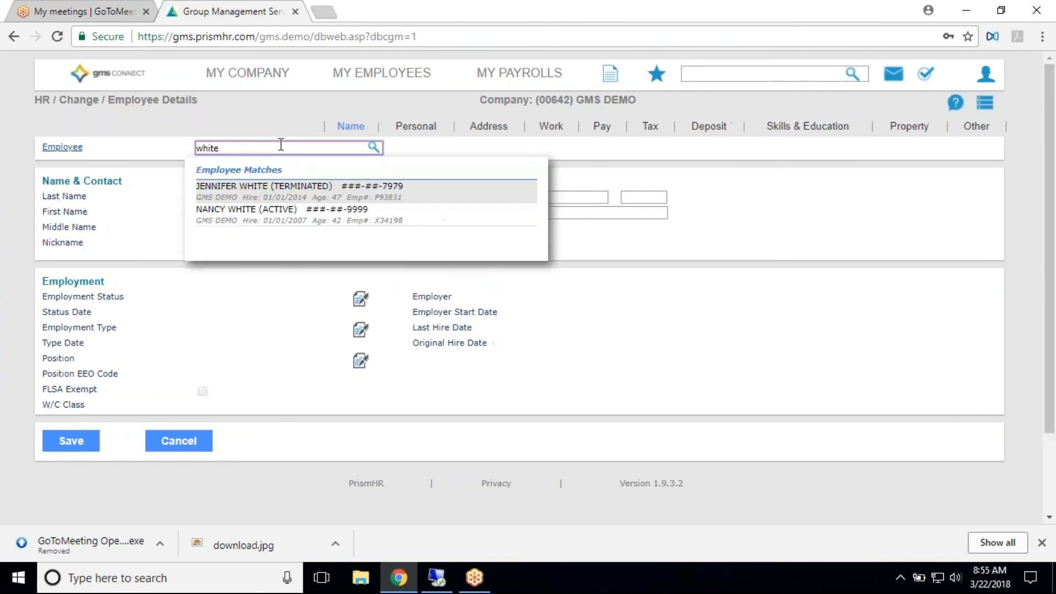
click(267, 212)
click(609, 126)
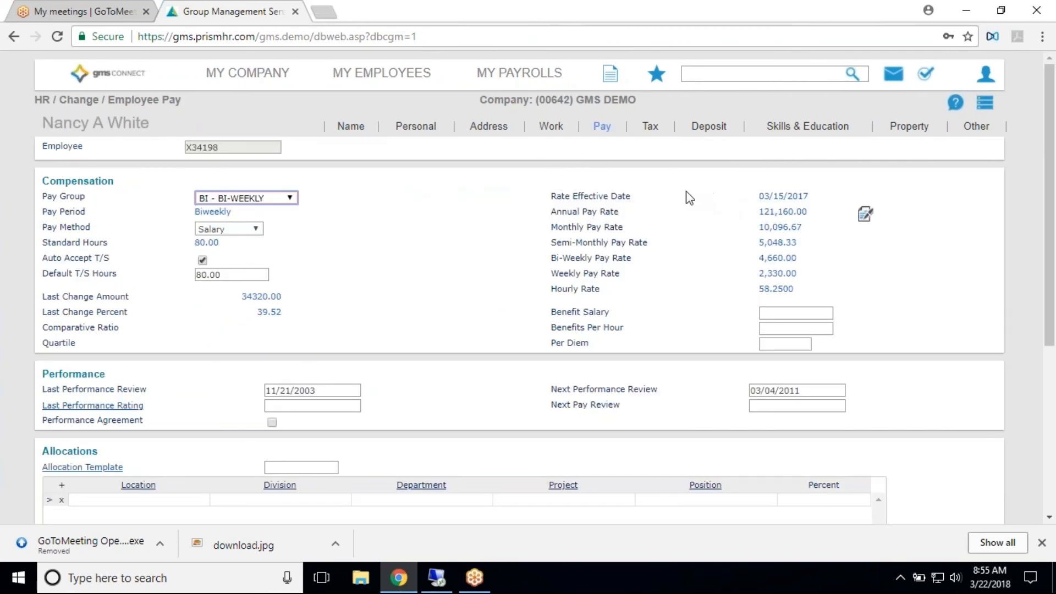
scroll(713, 224, down, 3)
scroll(720, 215, up, 3)
- Review the employee's Tax filings, direct Deposit accounts and Other miscellaneous details
click(647, 129)
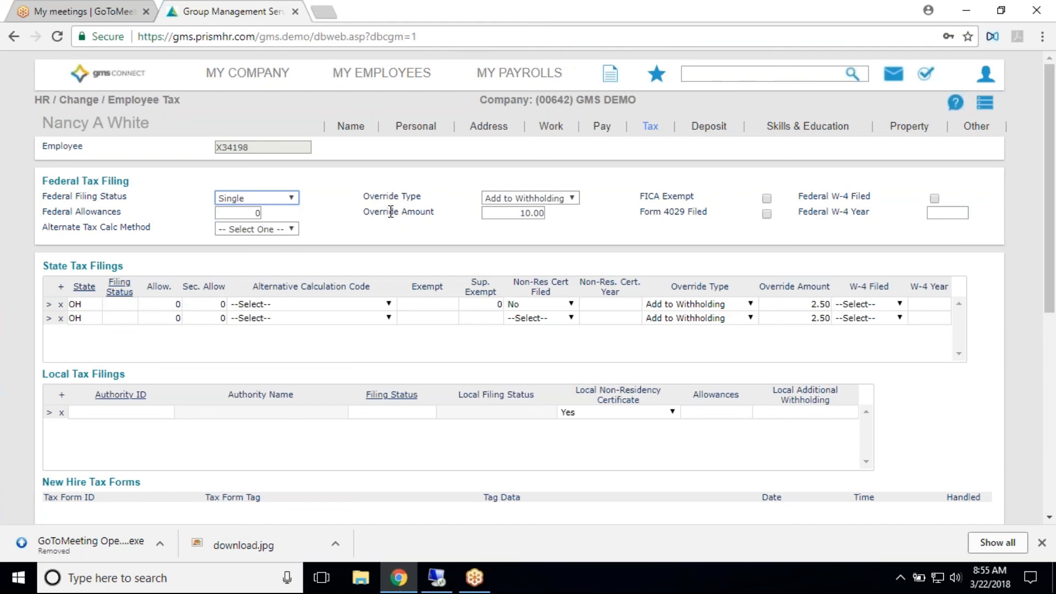
scroll(436, 201, down, 3)
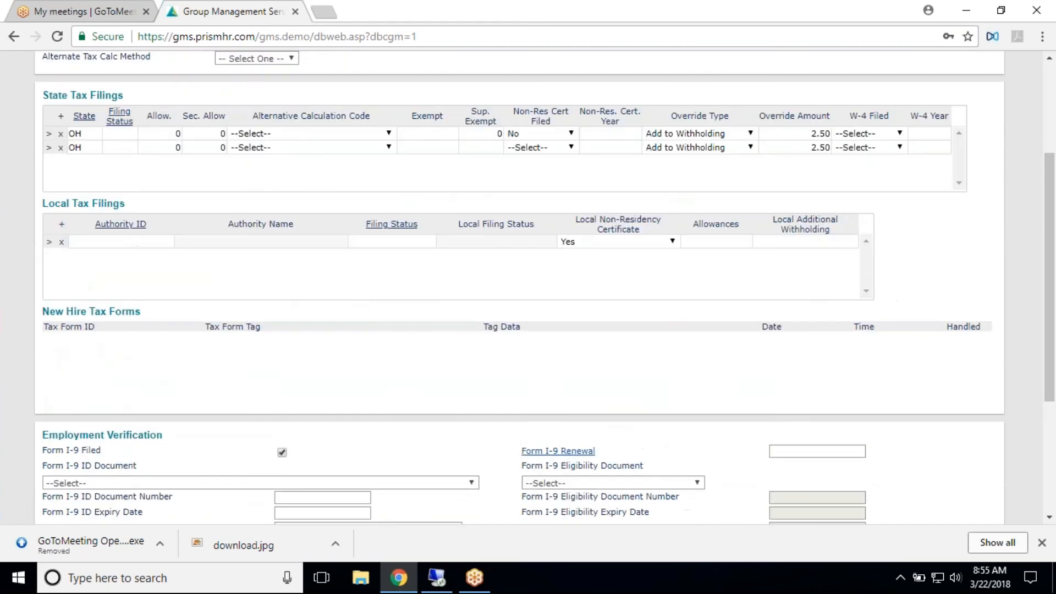
scroll(585, 178, up, 3)
click(706, 128)
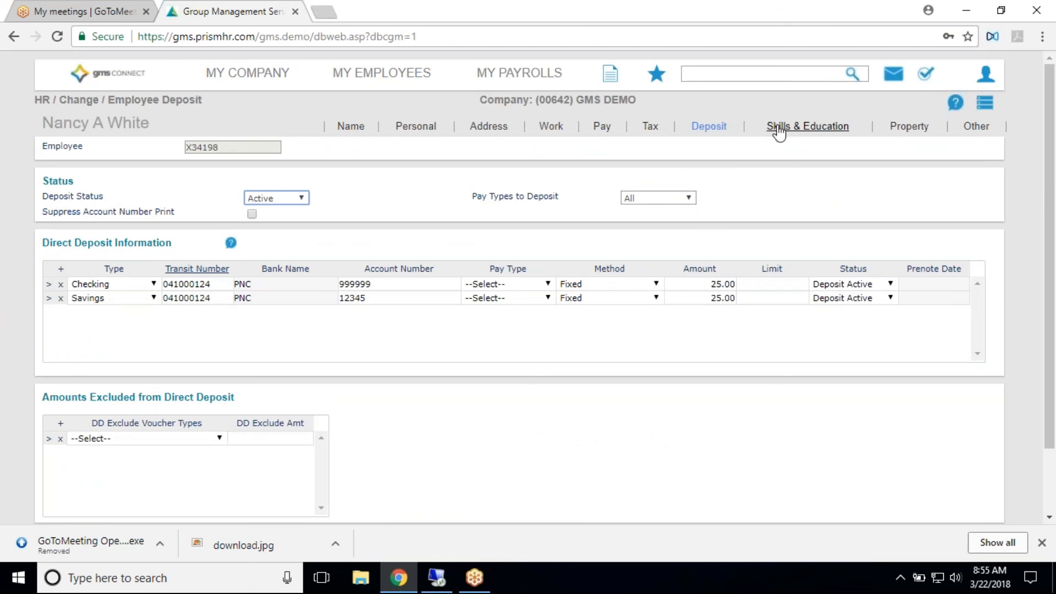
click(972, 127)
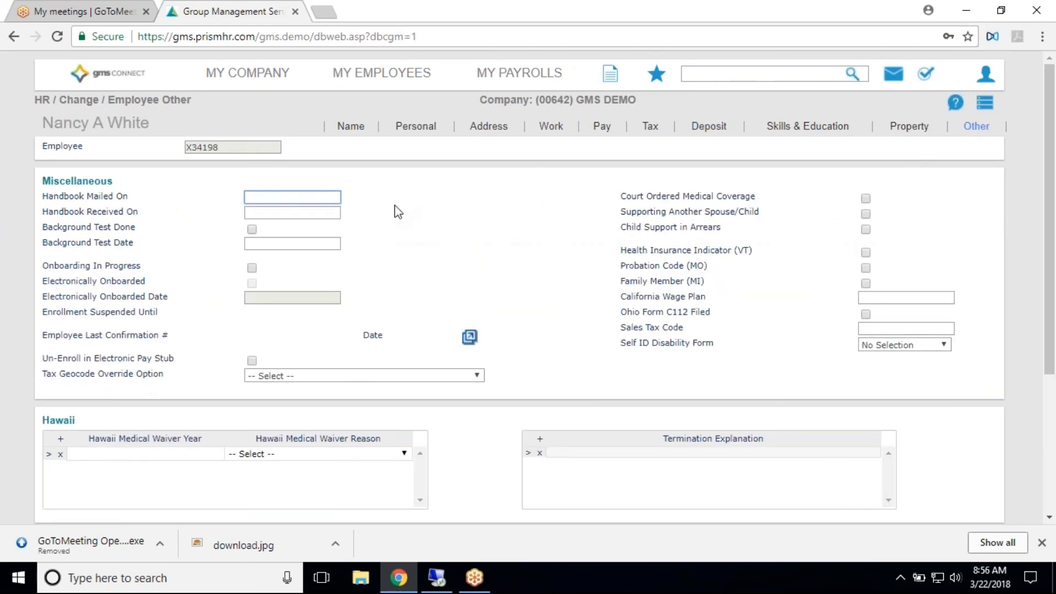
scroll(718, 273, down, 4)
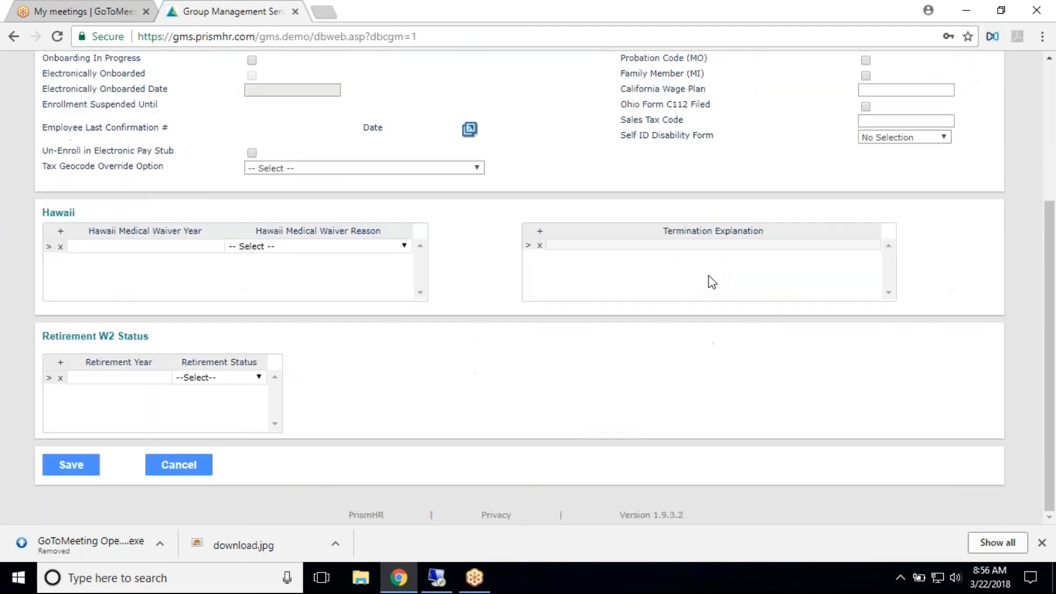
scroll(717, 277, up, 4)
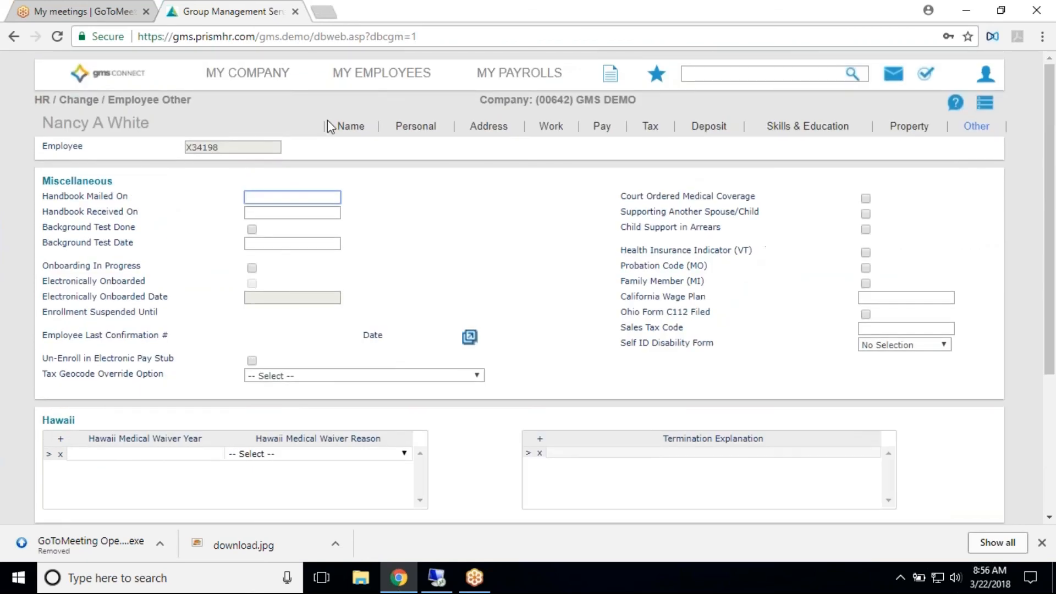
- Return to the employee's Name details and check the photo upload option, leaving without choosing a file
click(346, 131)
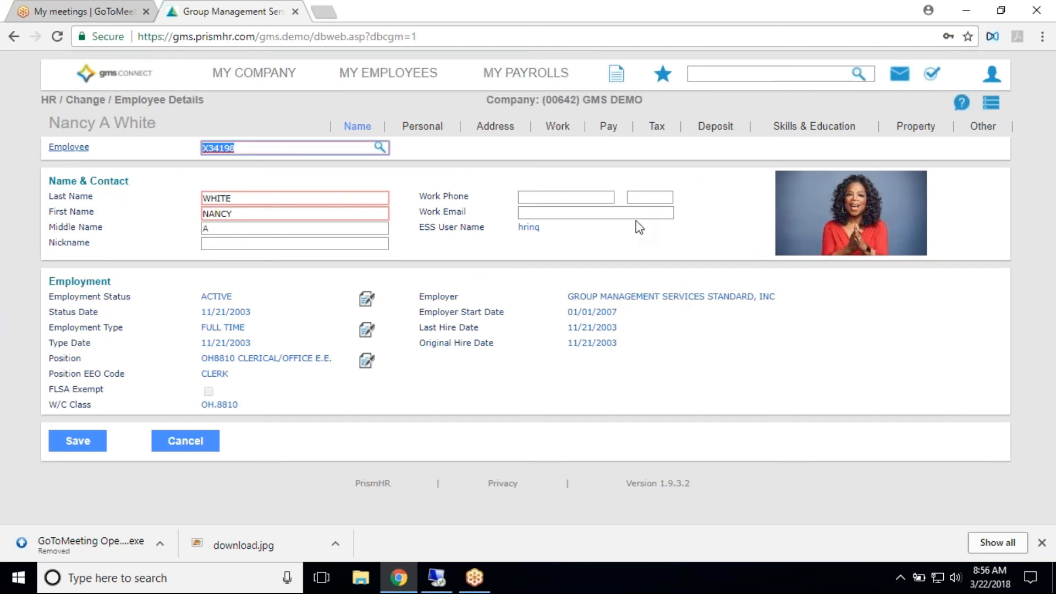
mouse_move(838, 221)
mouse_move(784, 233)
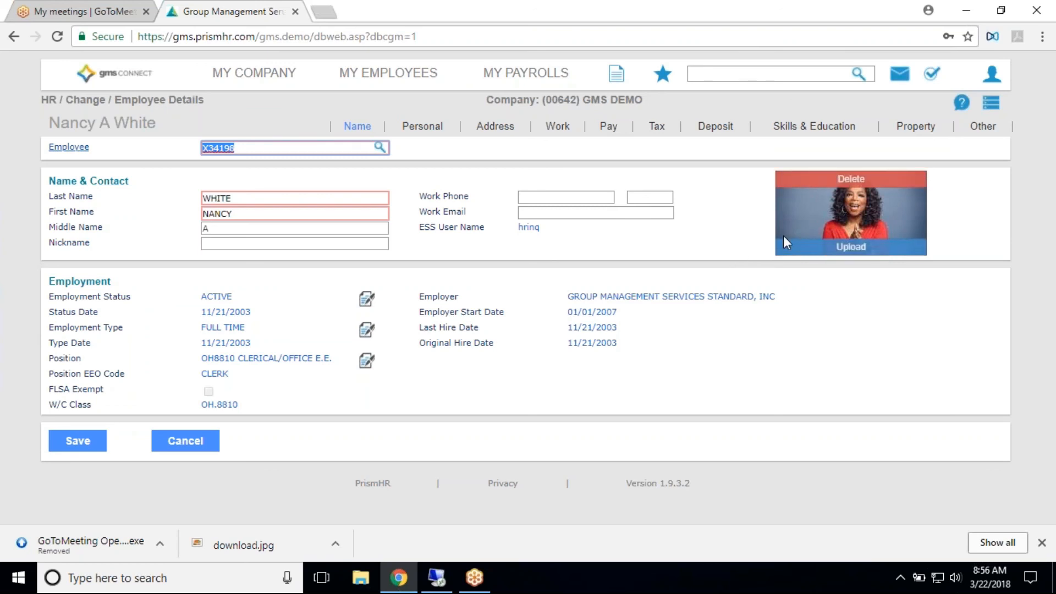
click(819, 247)
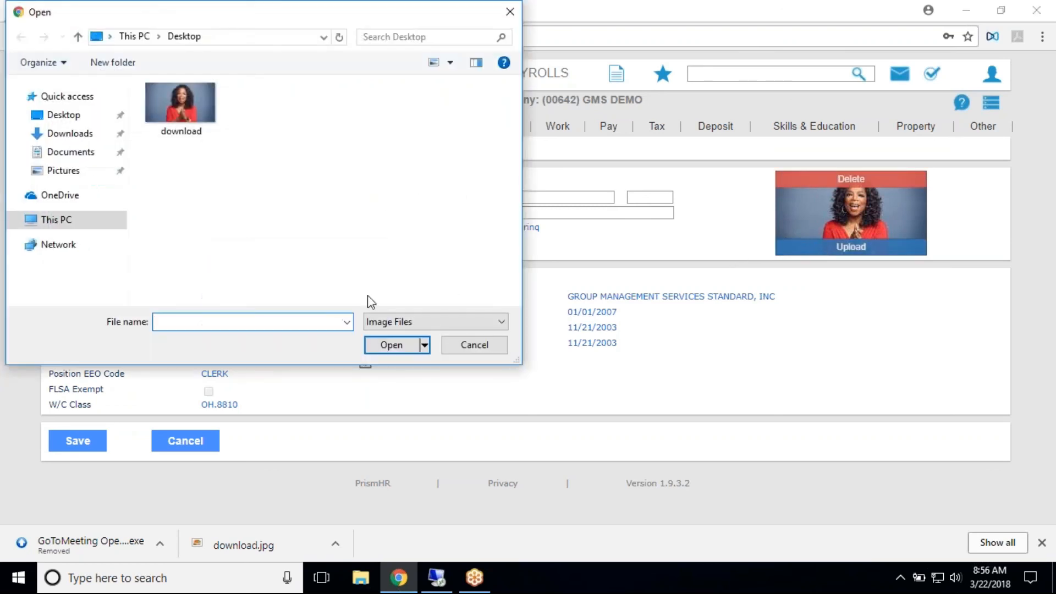
click(486, 345)
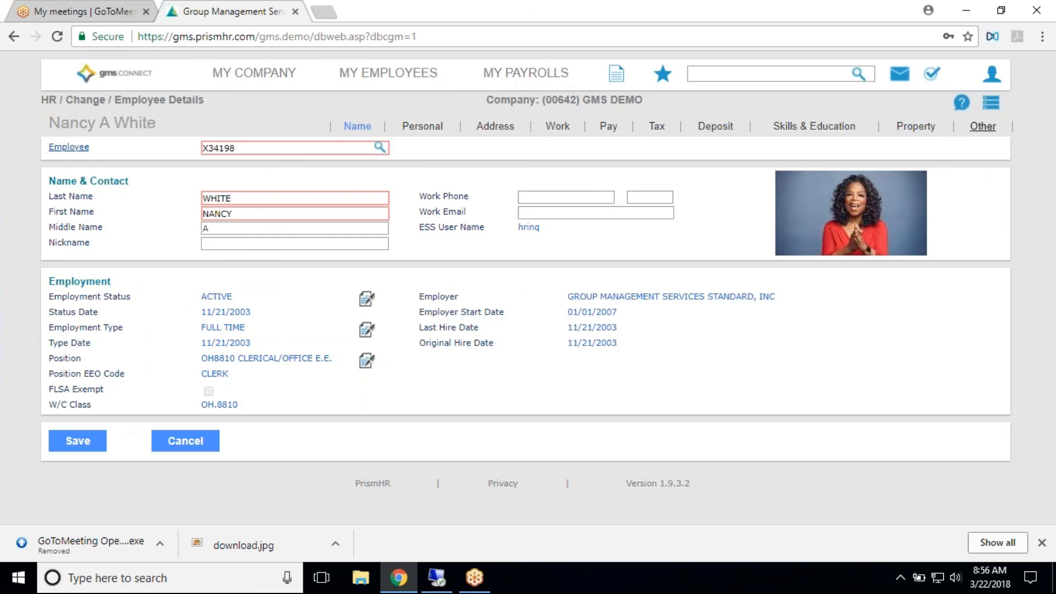
- Display the employee's Payroll Vouchers from the options related to Employee Details
click(991, 107)
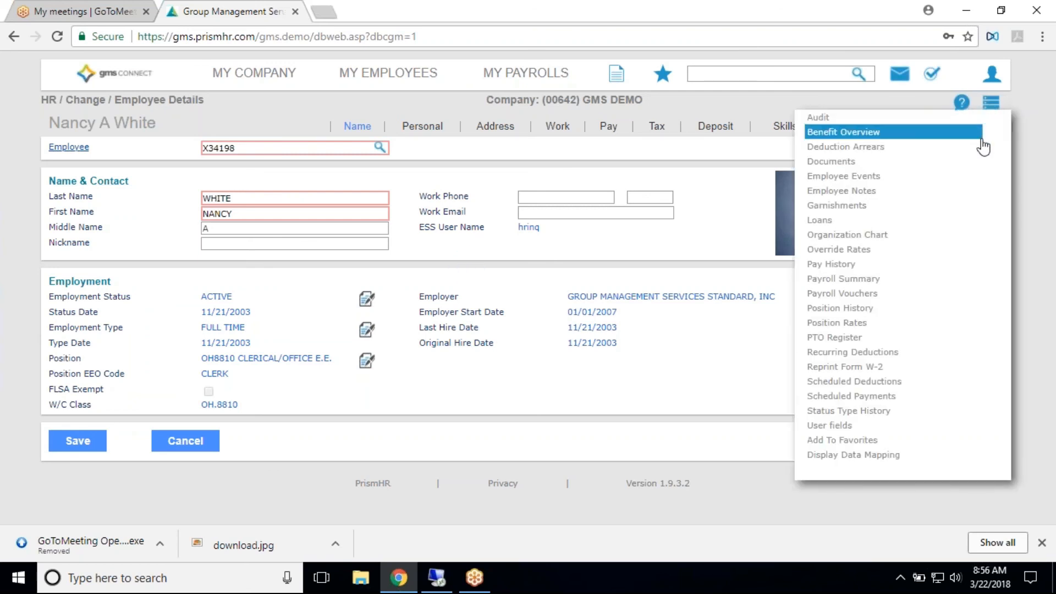
click(907, 295)
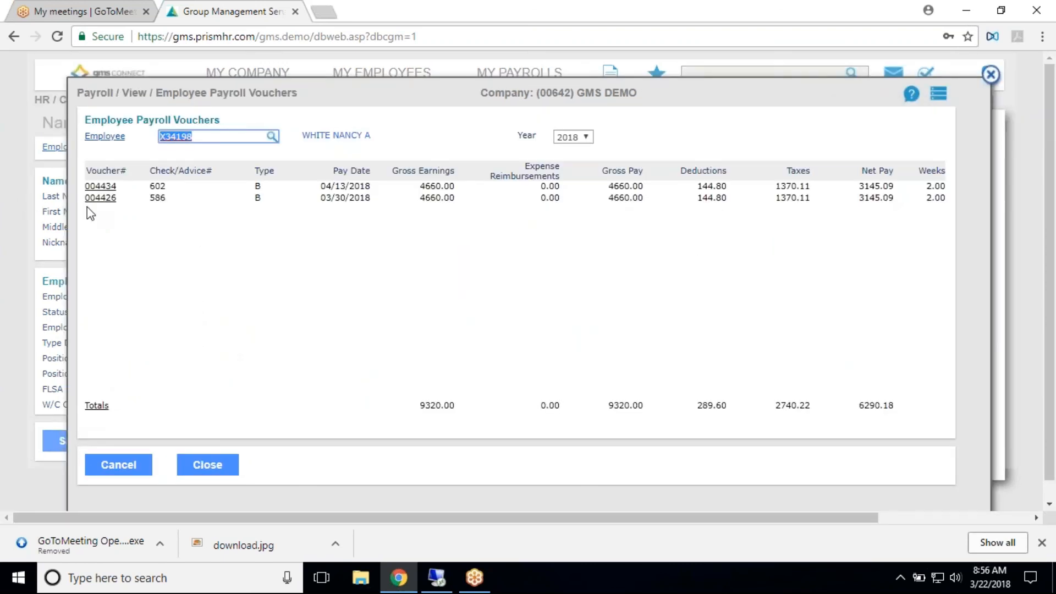
- View the 04/13/2018 payroll voucher and look through its Pay, Deductions, Benefits and Banking details
click(97, 188)
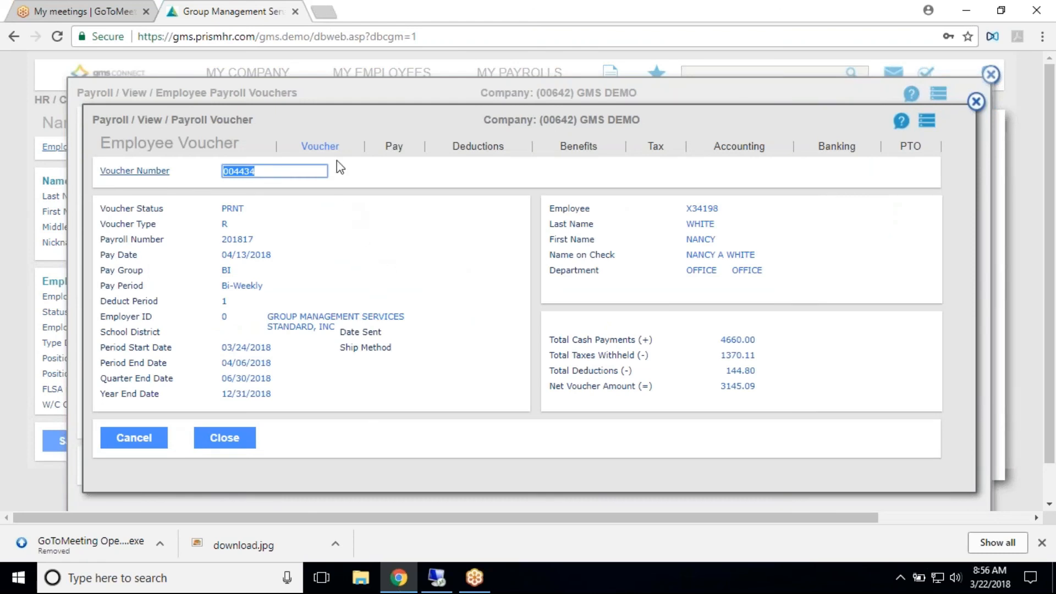
click(394, 147)
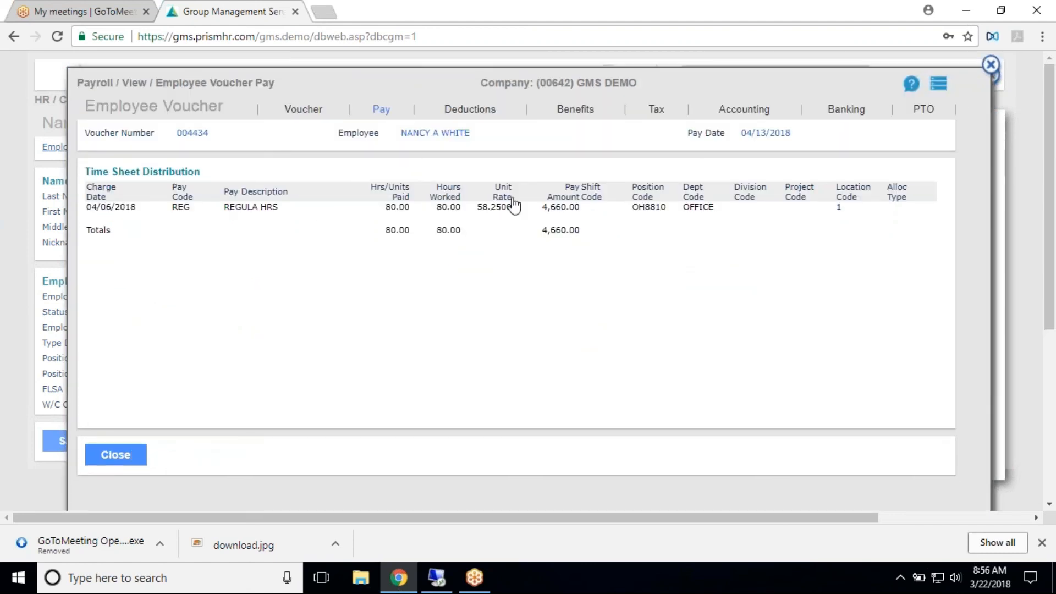
click(462, 113)
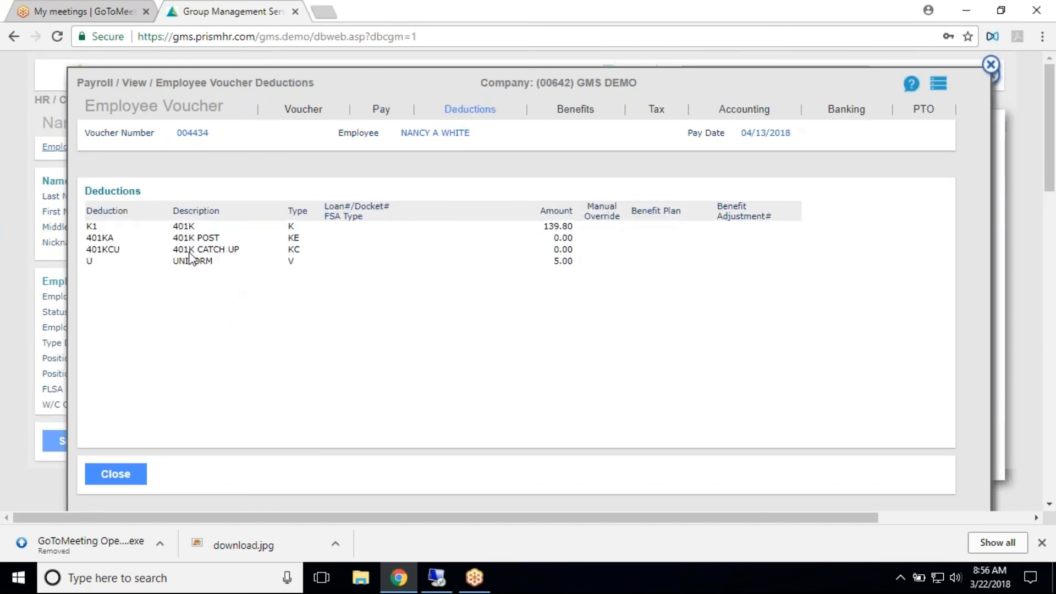
click(583, 109)
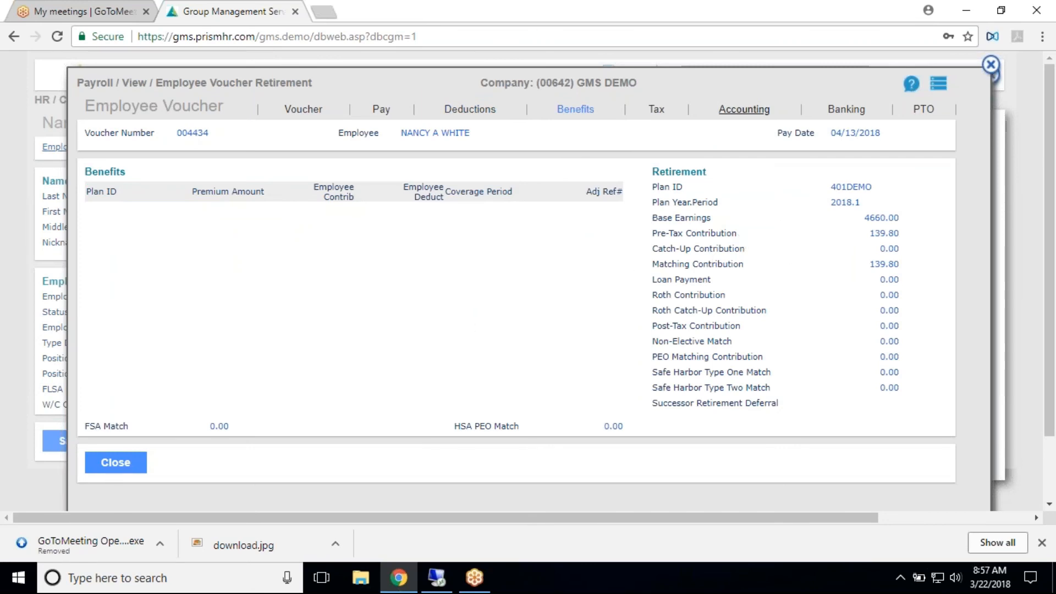
click(845, 113)
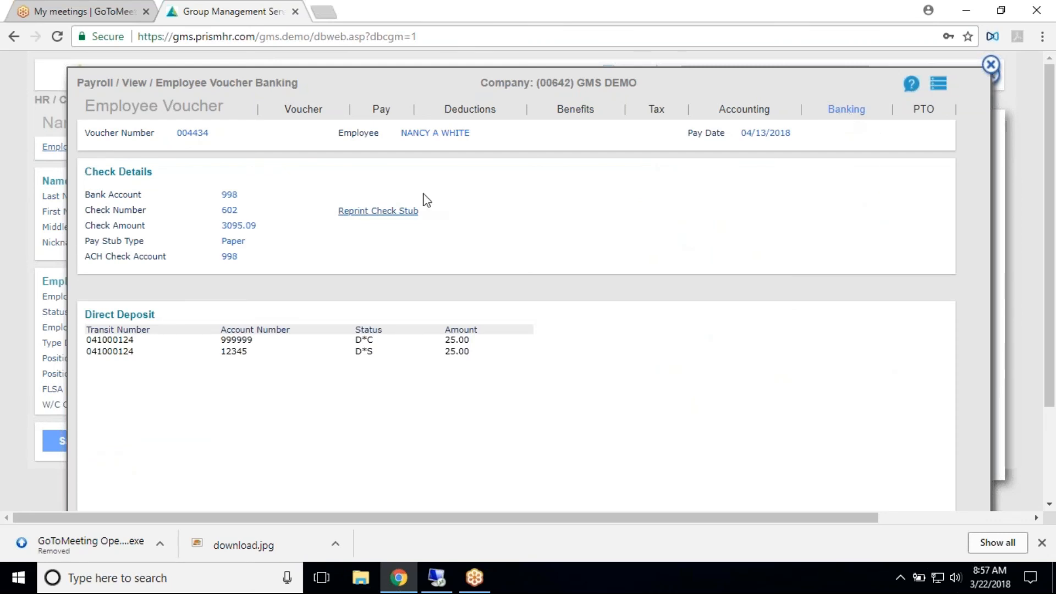
click(406, 214)
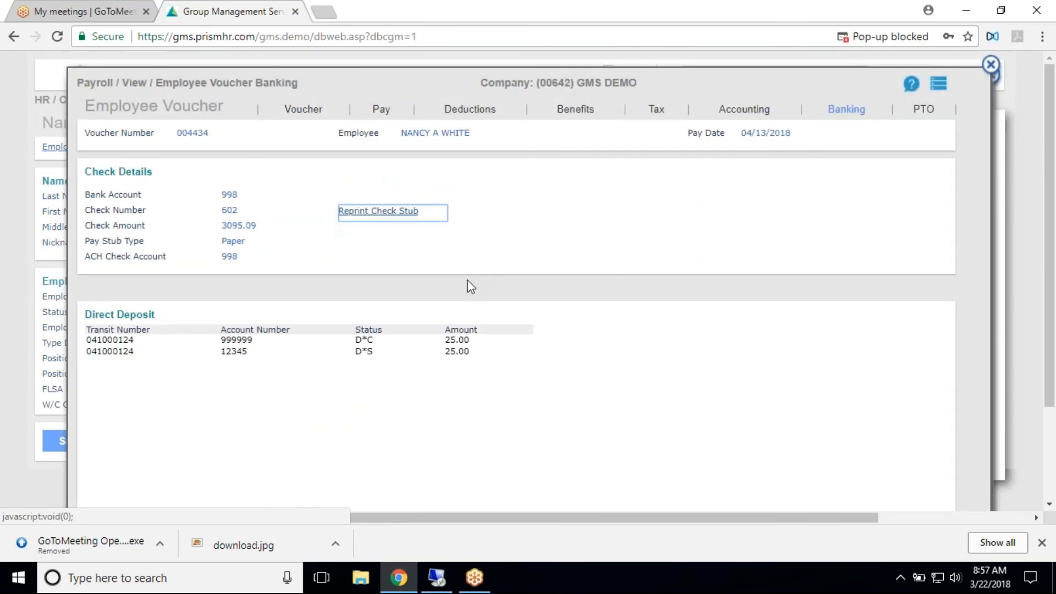
click(929, 39)
click(722, 133)
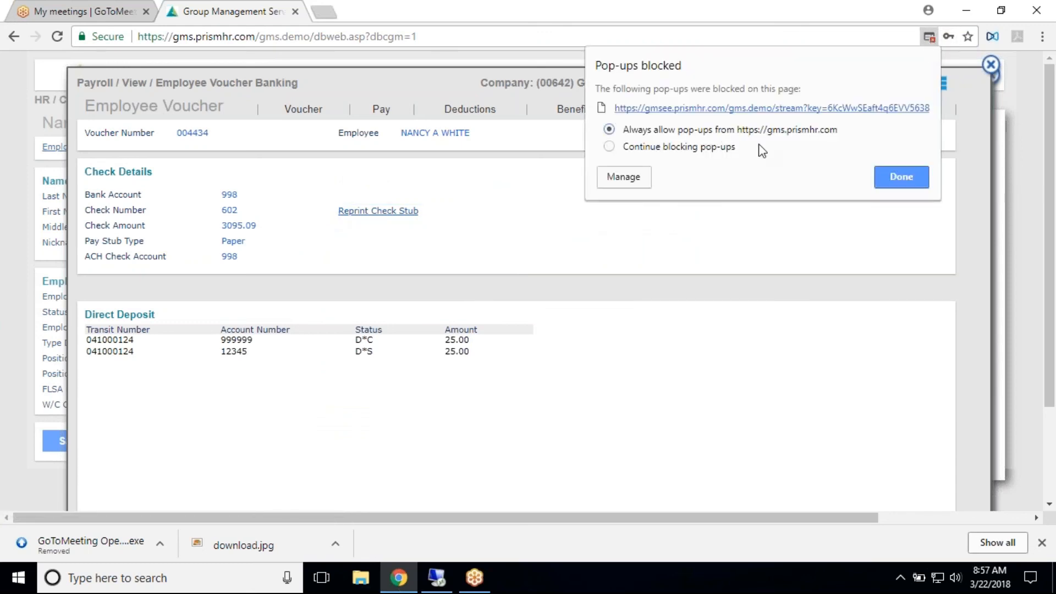
click(898, 176)
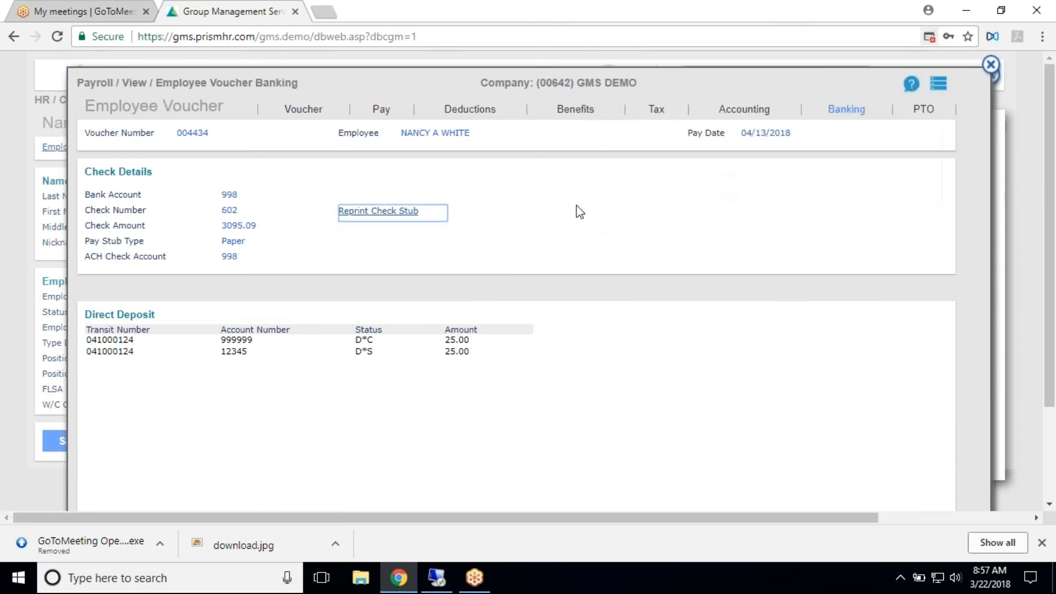
click(403, 214)
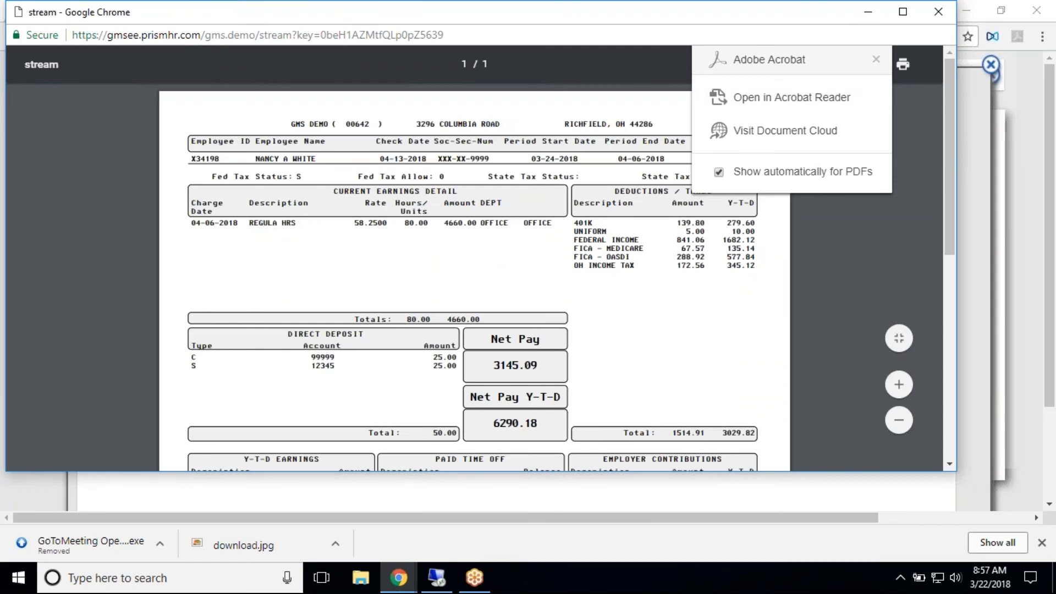
- Dismiss the Adobe Acrobat prompt, examine the check stub from earnings to the non-negotiable check, and close it
click(876, 59)
scroll(854, 187, down, 2)
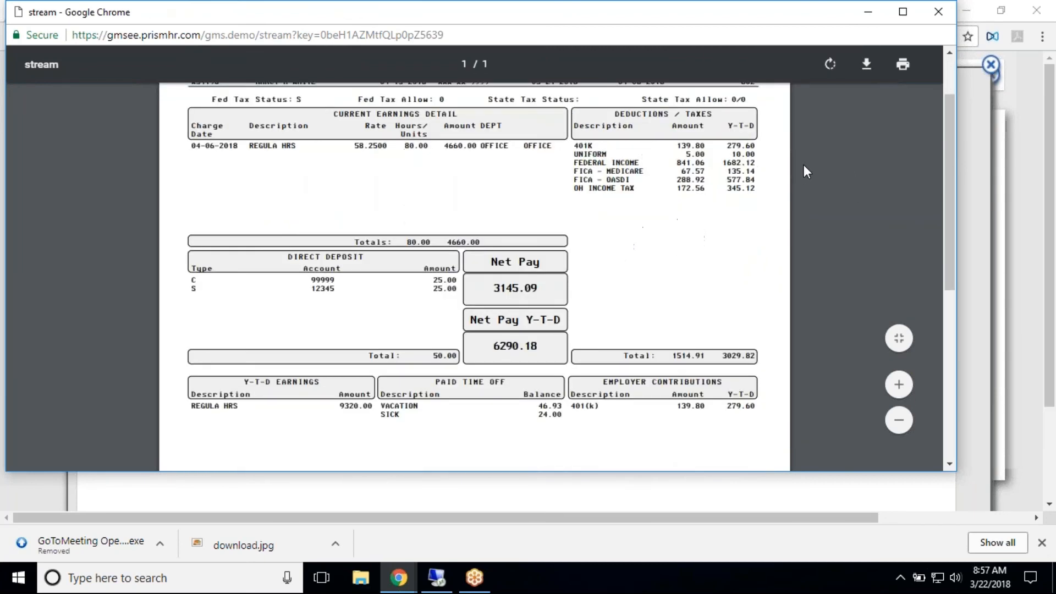
scroll(808, 160, down, 3)
scroll(808, 154, up, 5)
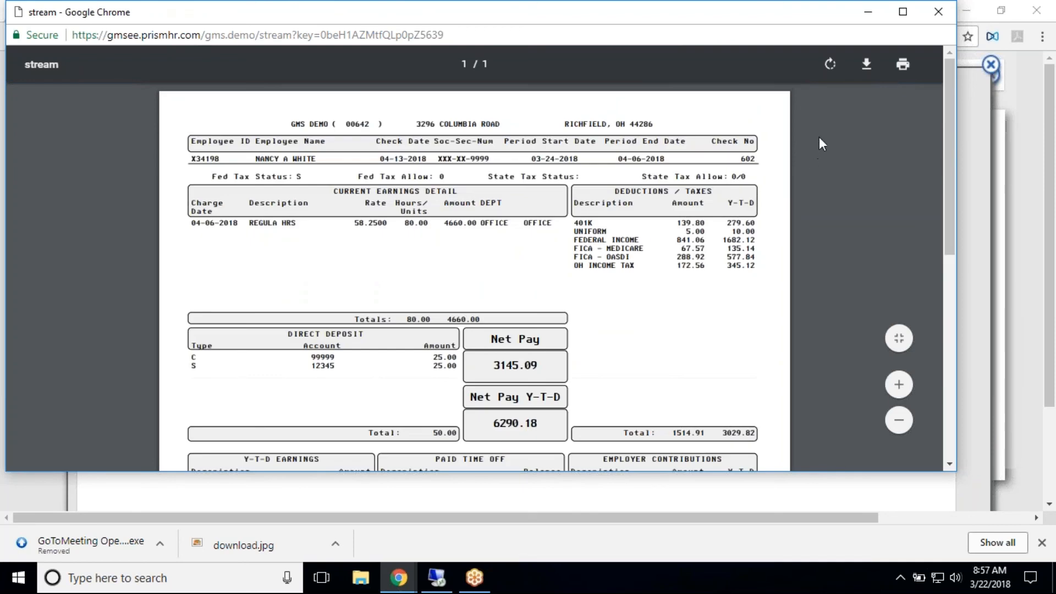
scroll(820, 137, down, 8)
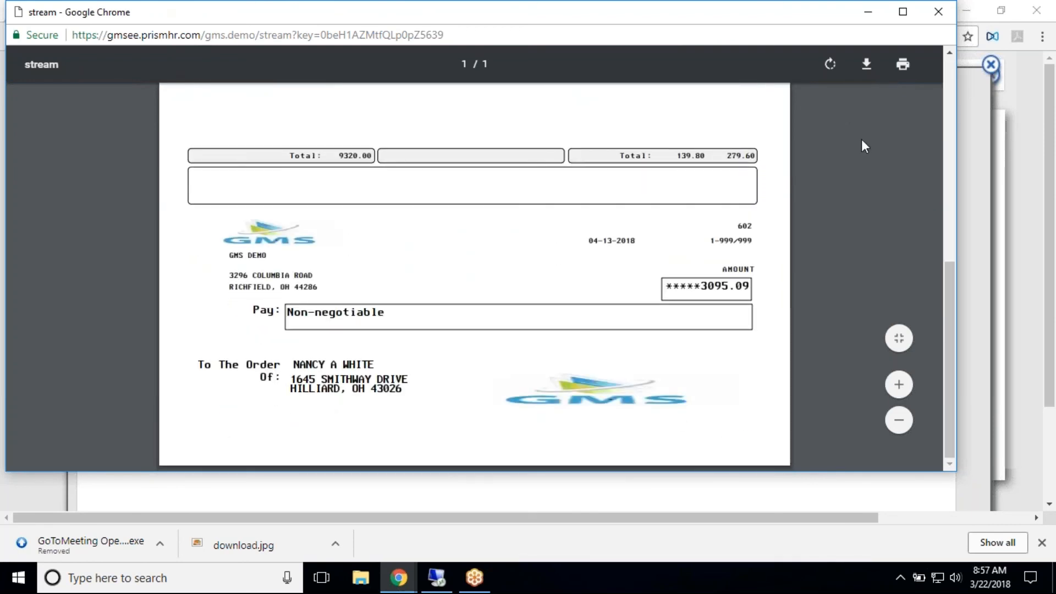
scroll(862, 139, up, 8)
click(939, 11)
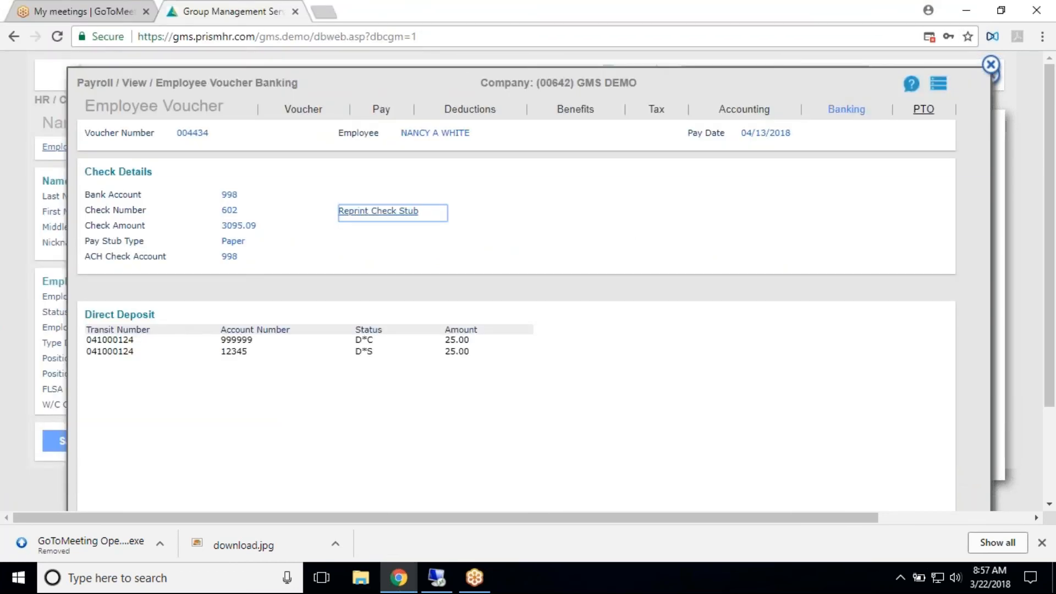
- Check the voucher's PTO details and return to the Employee Details page
click(924, 109)
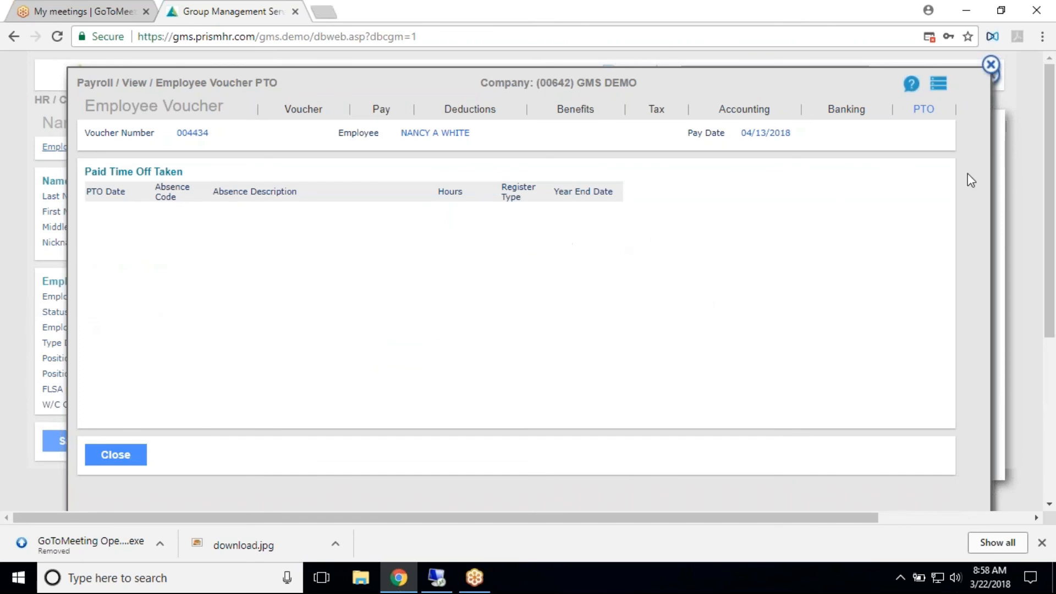
click(991, 64)
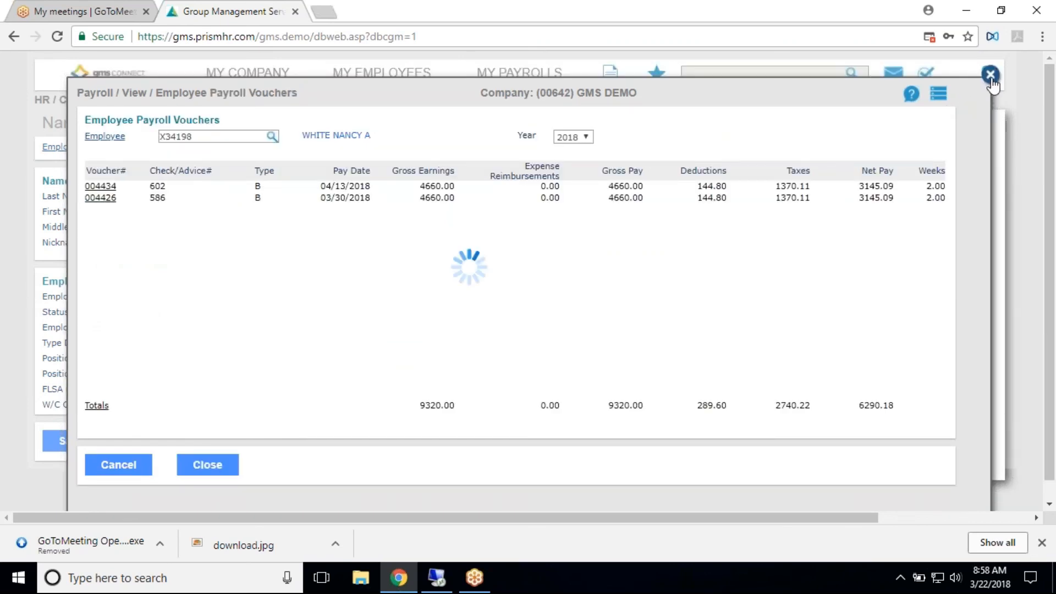
click(990, 74)
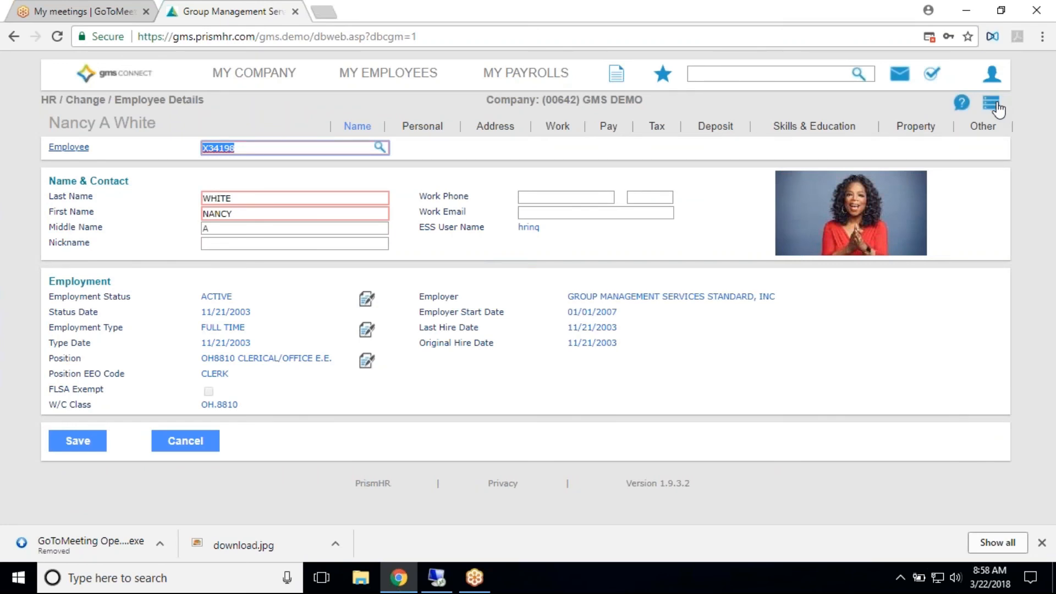
- Bring up Reprint Form W-2 for the employee, check the Tax Year choices and close it without running
click(997, 107)
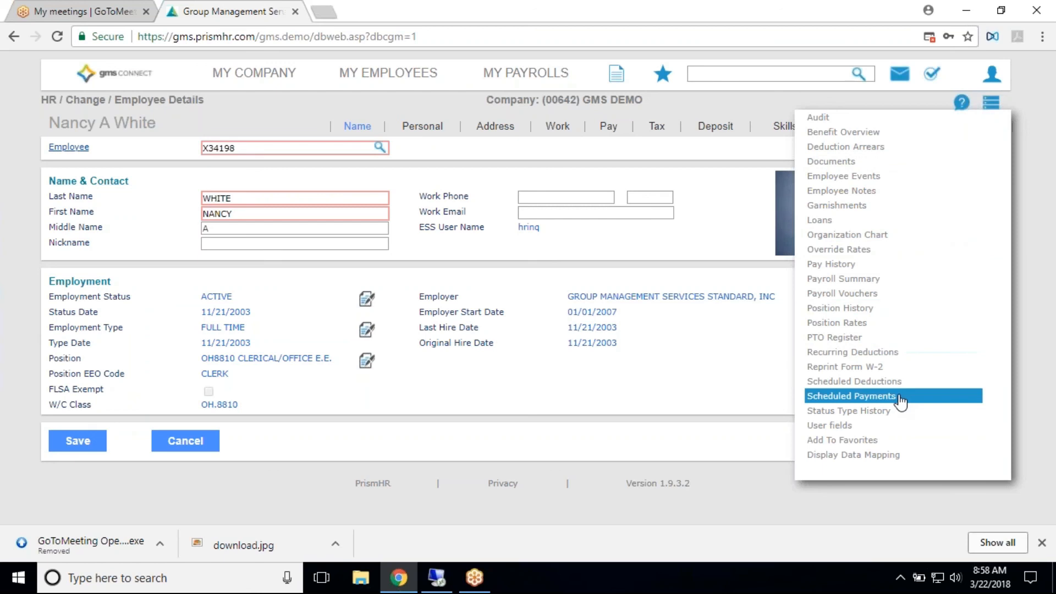
click(890, 371)
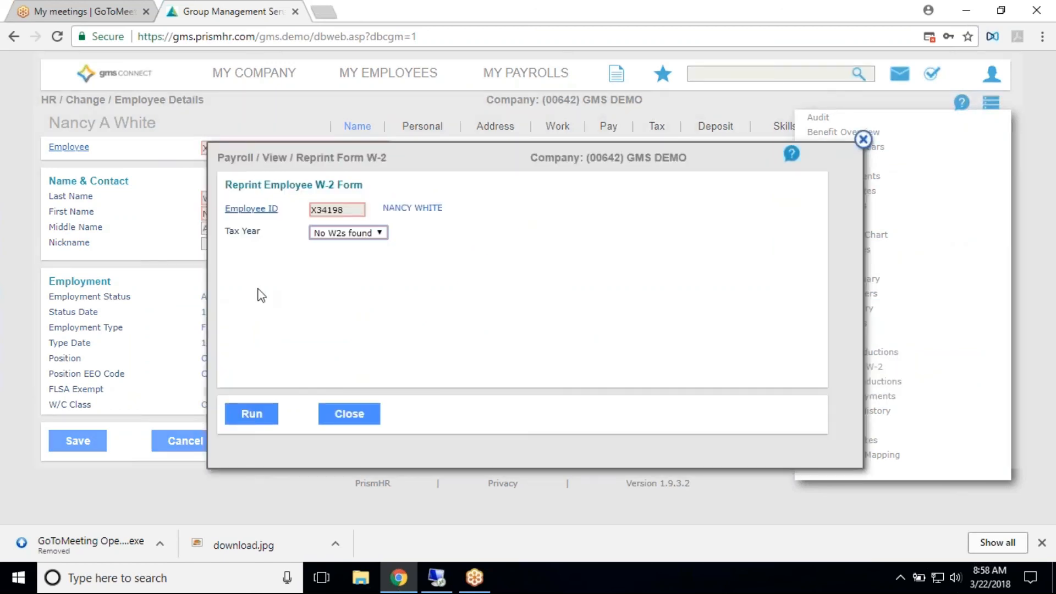
click(333, 233)
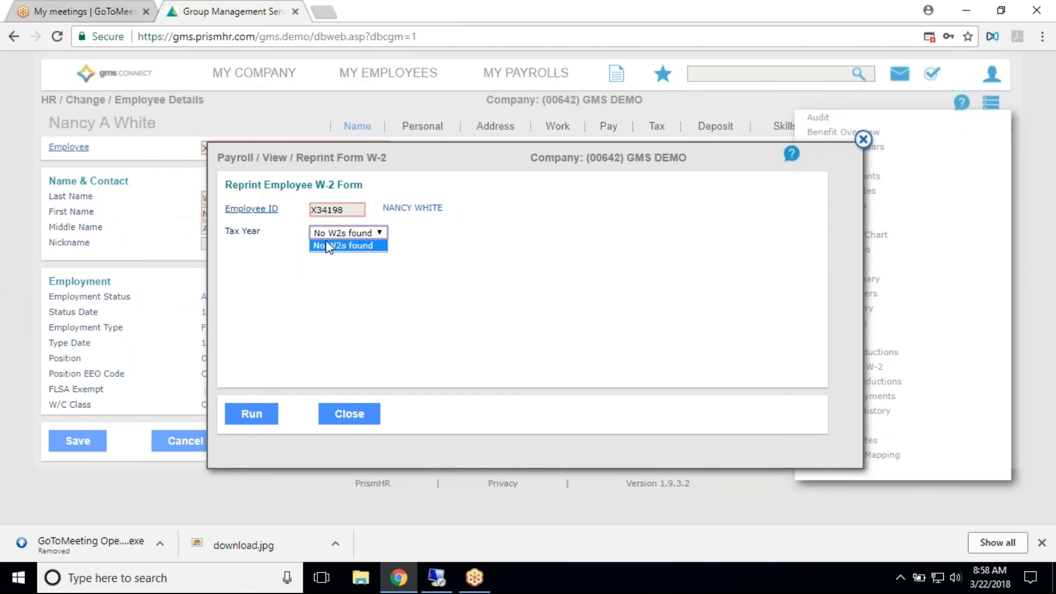
click(355, 416)
click(355, 417)
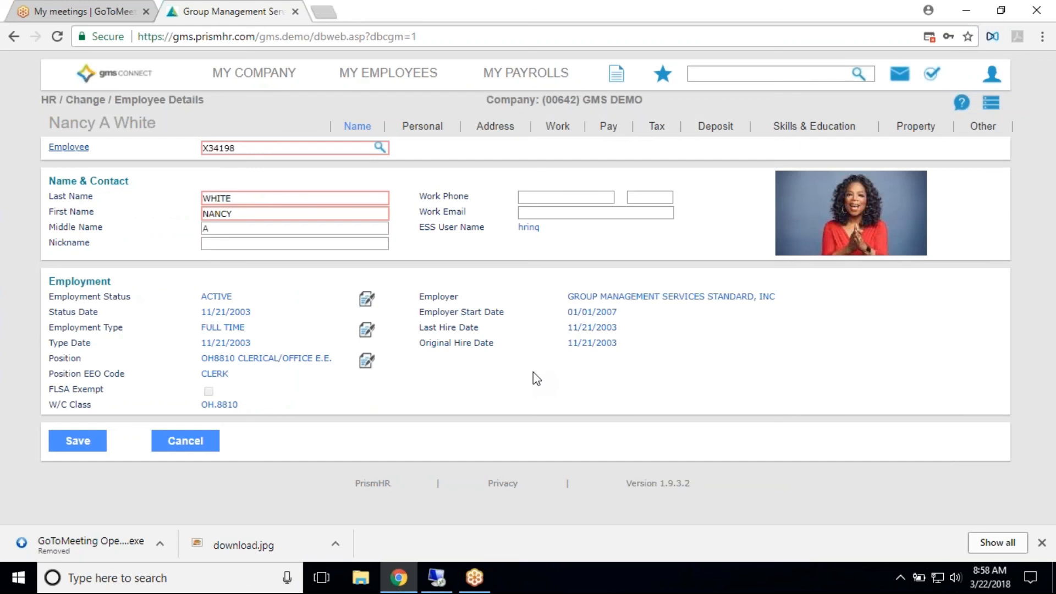
- Leave Employee Details without saving, return to the dashboard, search for "new" and bring up the New Hire form
click(203, 443)
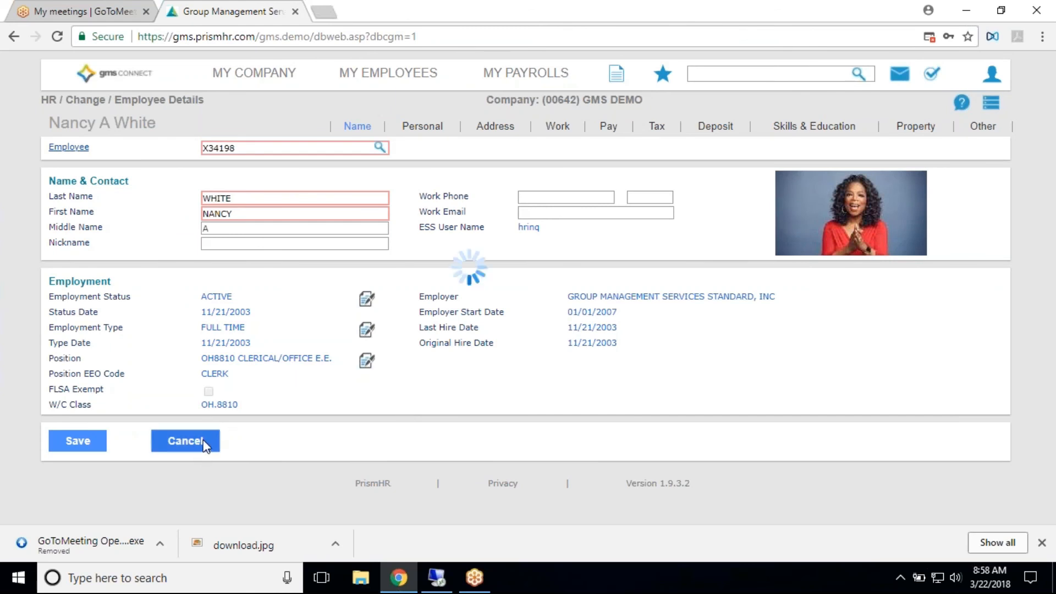
click(132, 73)
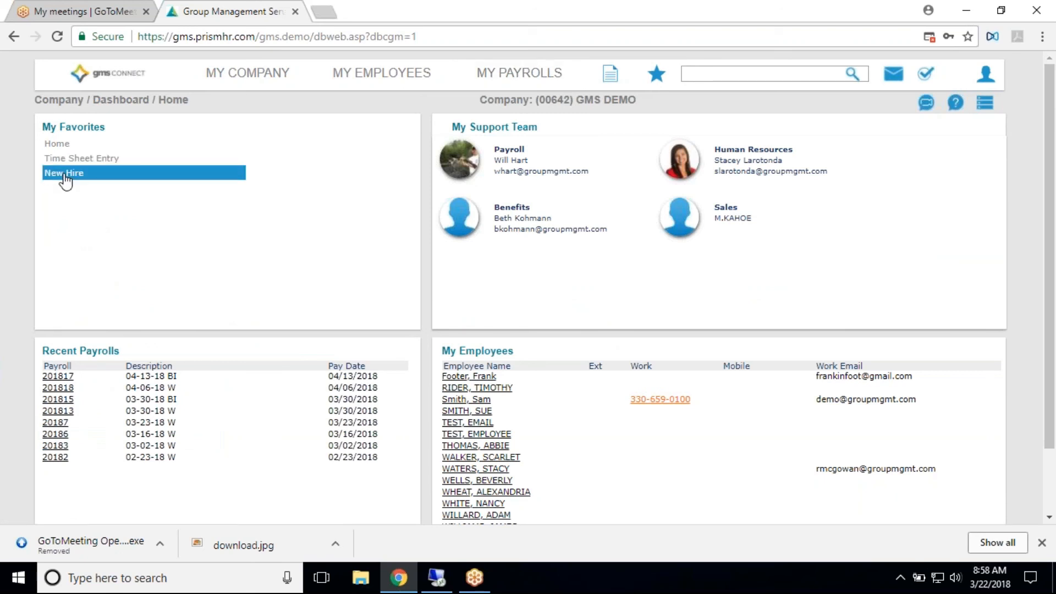
click(688, 73)
text(new)
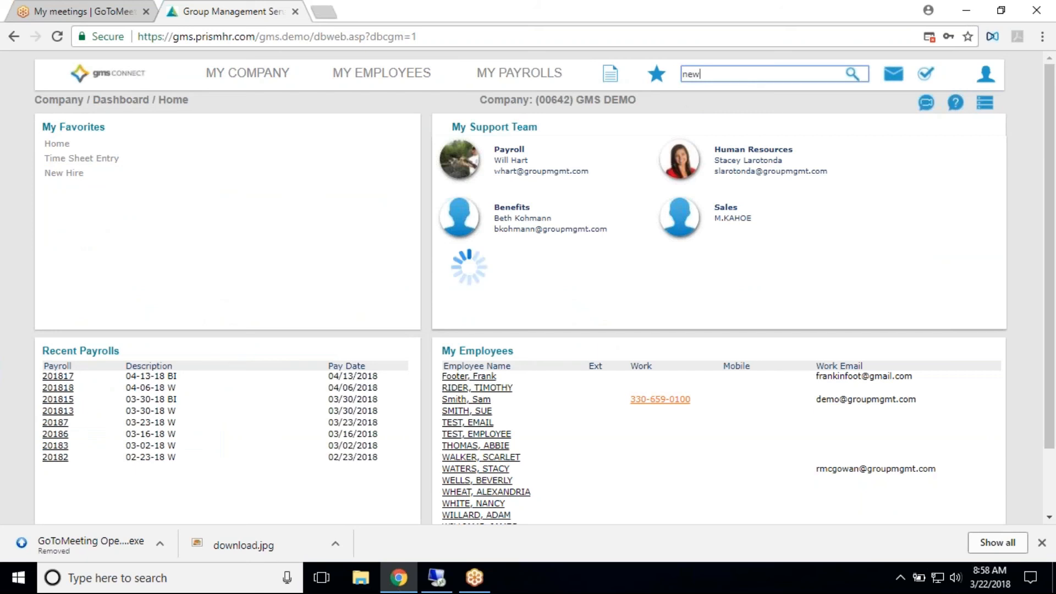
click(655, 118)
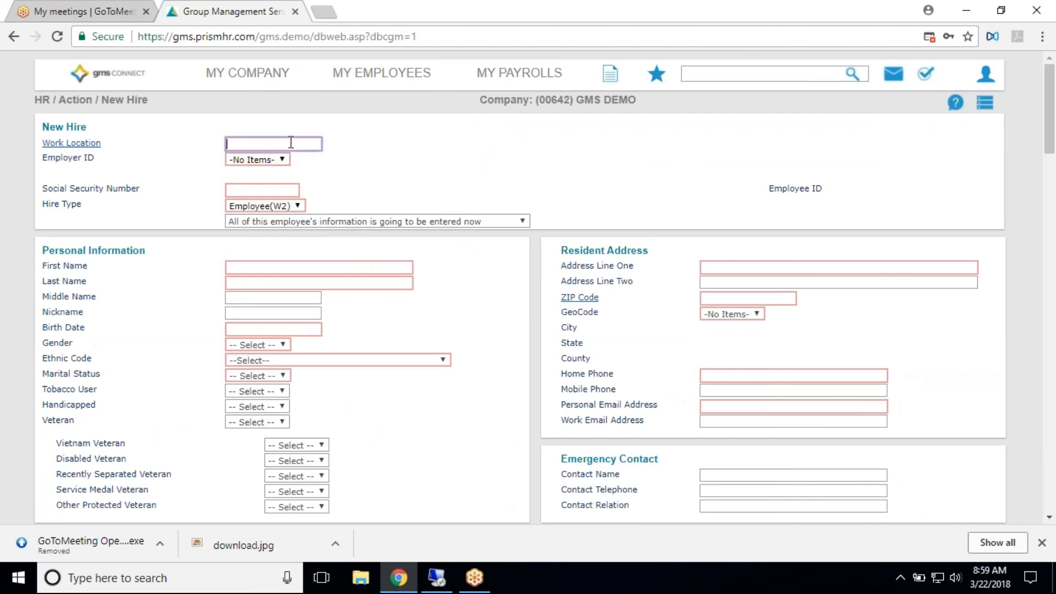
- Look up the Work Location codes without choosing one, and look through the New Hire form's sections down to Federal Form W4 Details
click(82, 143)
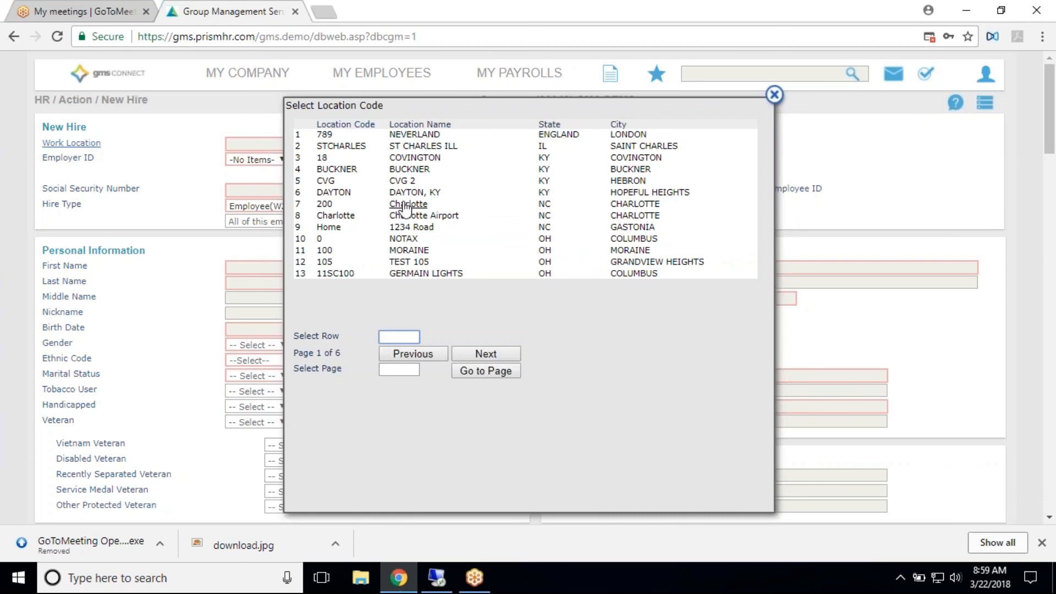
click(775, 95)
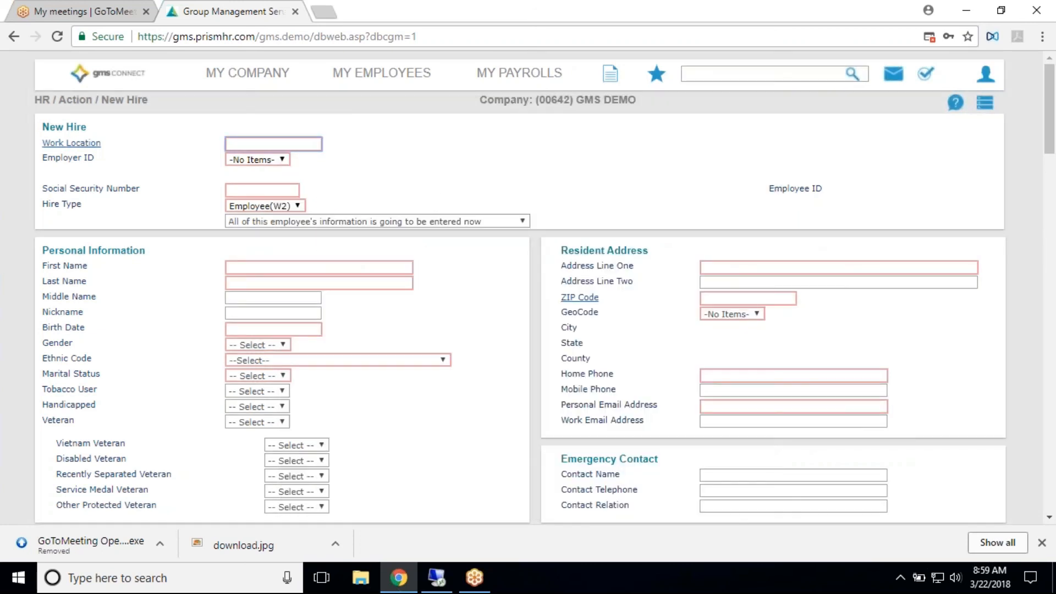
key(Tab)
key(Tab)
key(Tab)
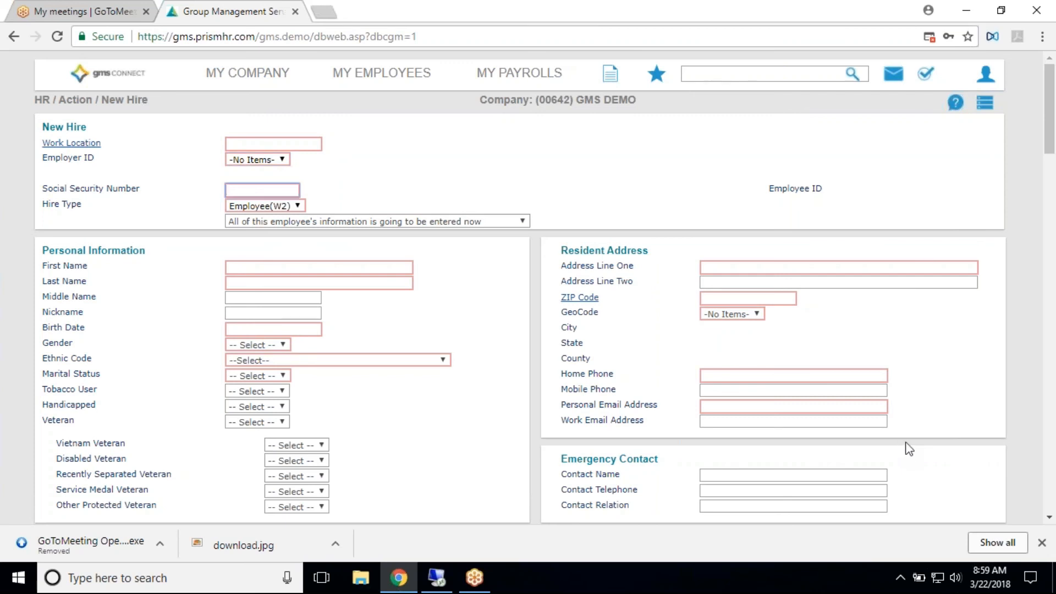
key(Tab)
key(Tab)
key(Tab)
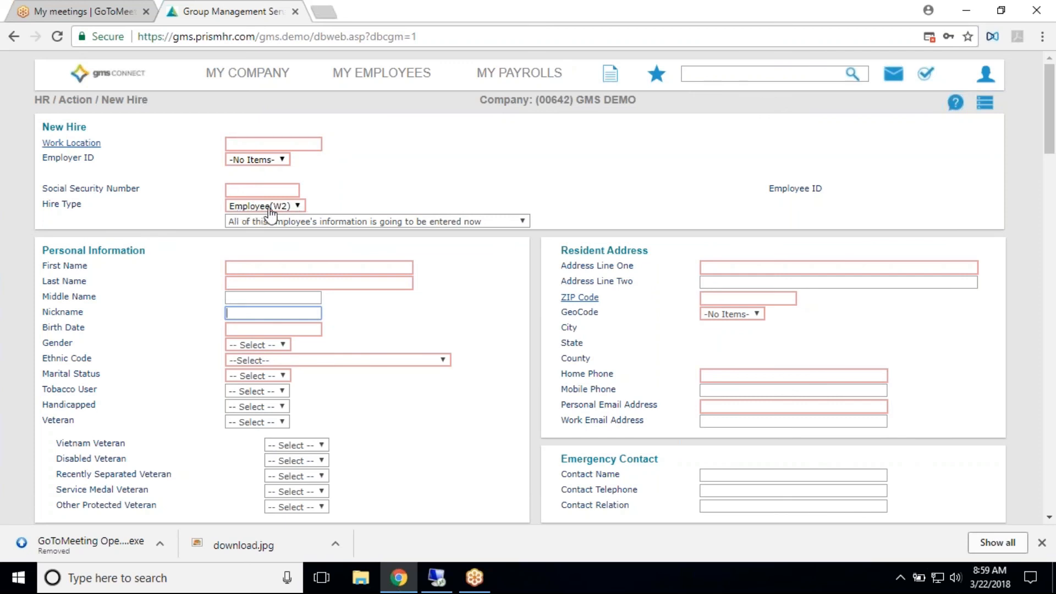
scroll(414, 226, down, 3)
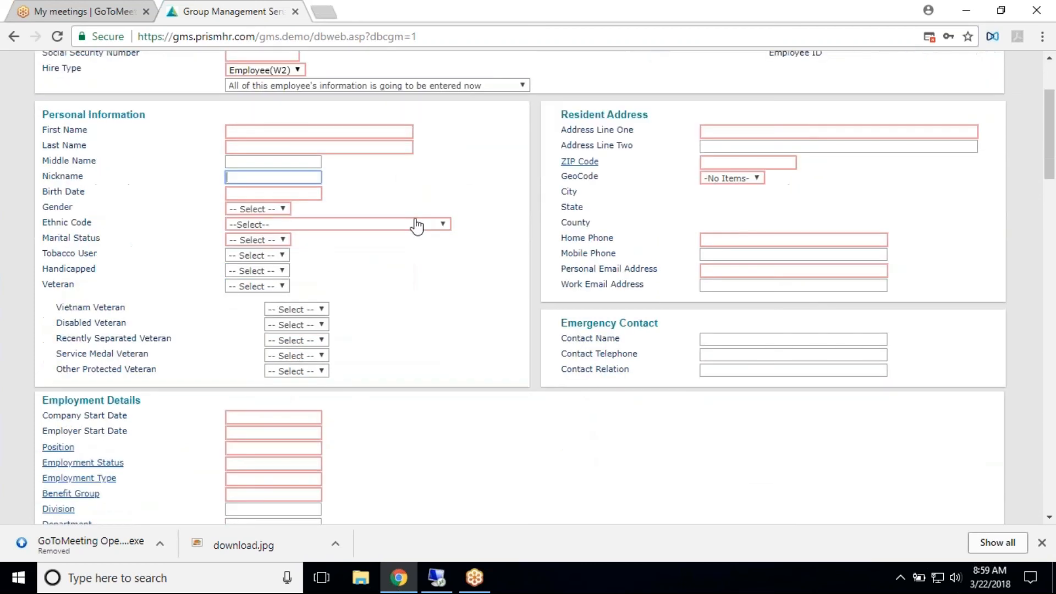
scroll(415, 226, down, 1)
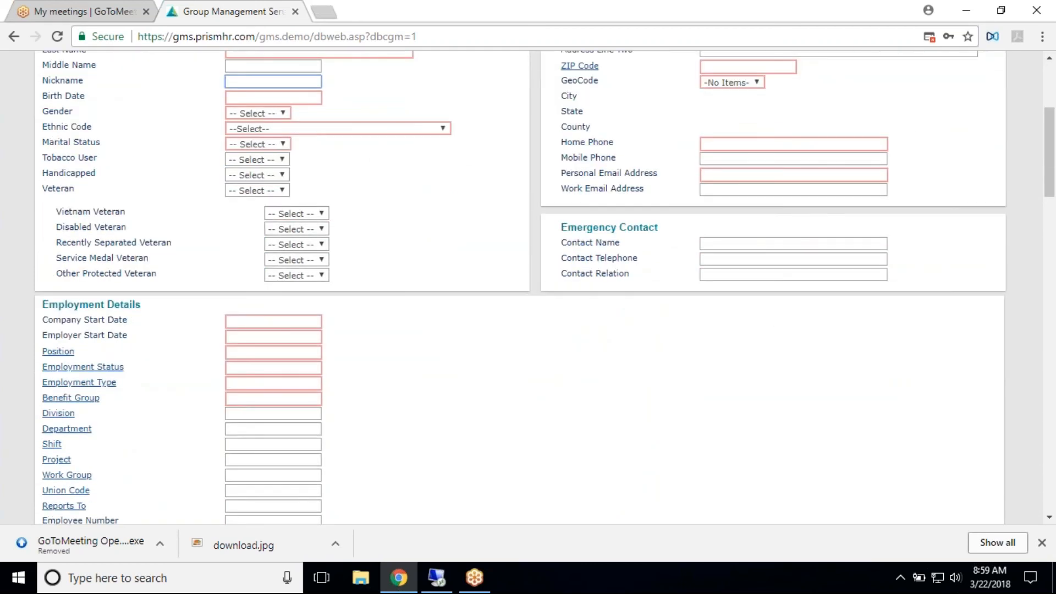
scroll(519, 286, down, 7)
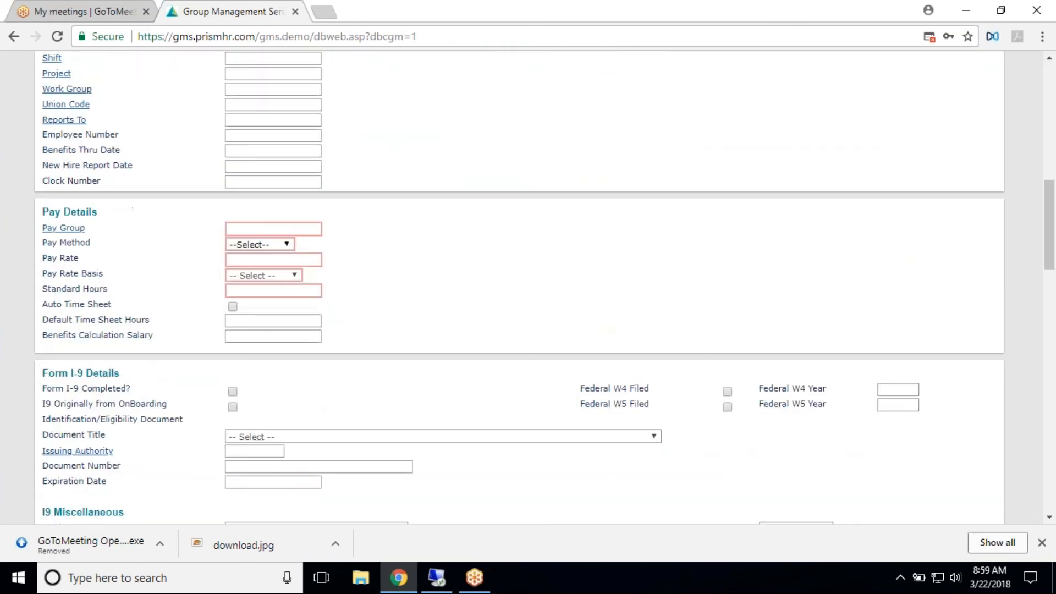
scroll(389, 145, down, 4)
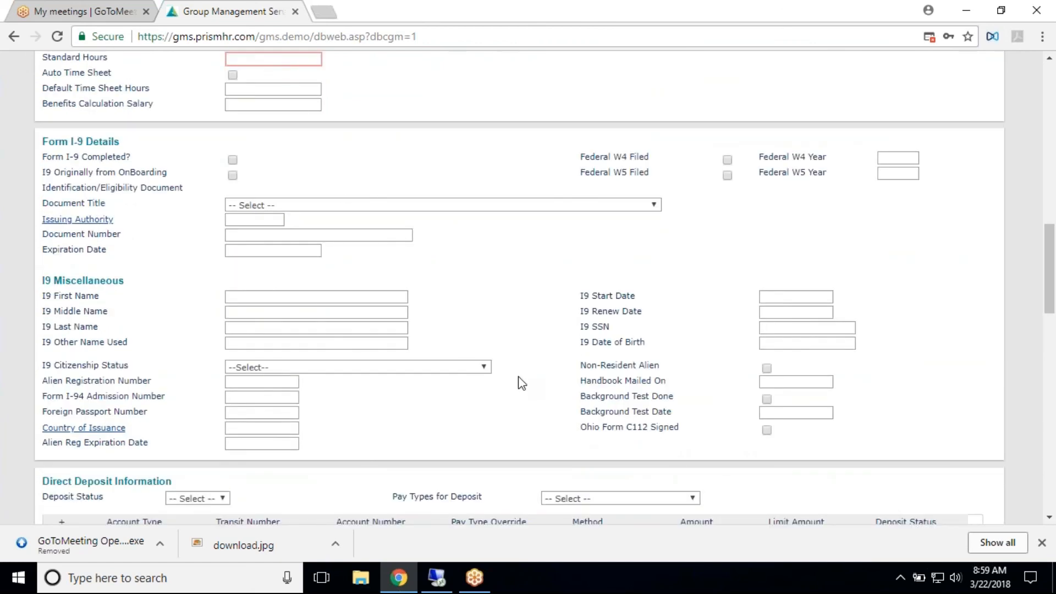
scroll(521, 383, down, 4)
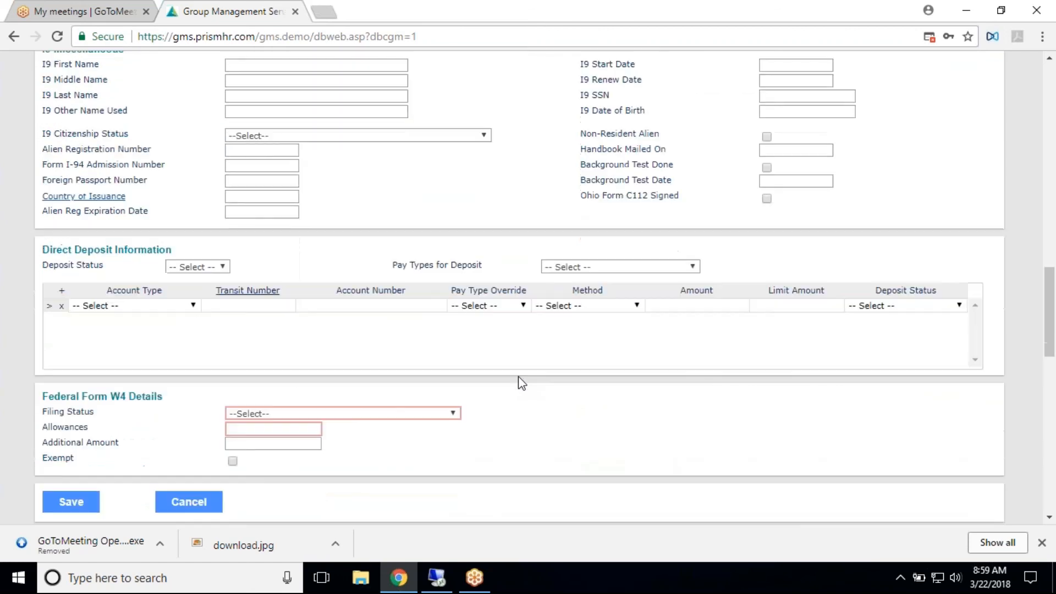
scroll(521, 383, down, 2)
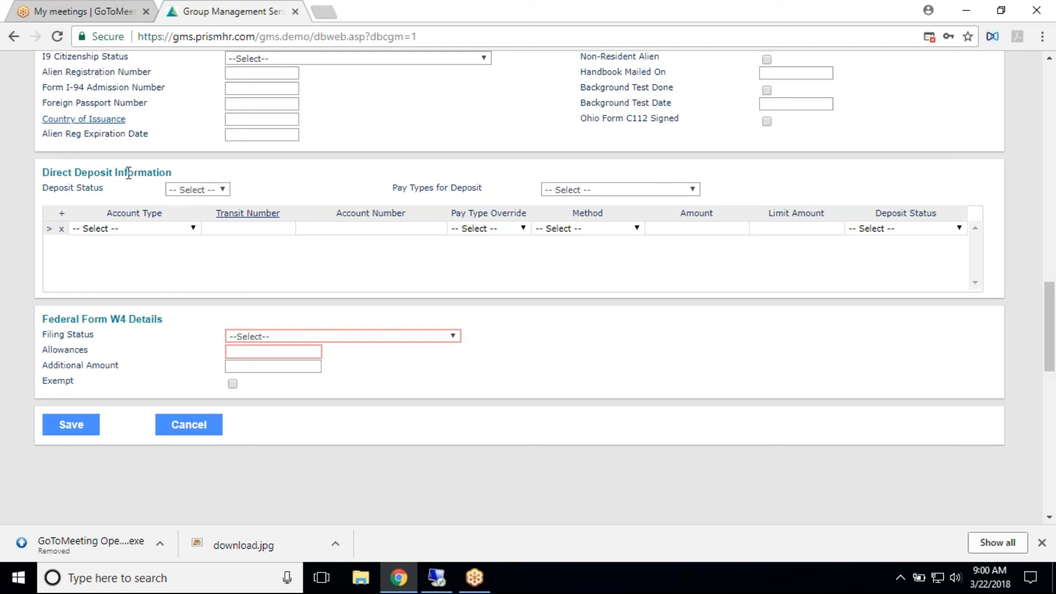
- Set the direct deposit status to Active and the pay types for deposit to Regular, Vacation & Supplemental
click(184, 197)
click(182, 210)
click(564, 190)
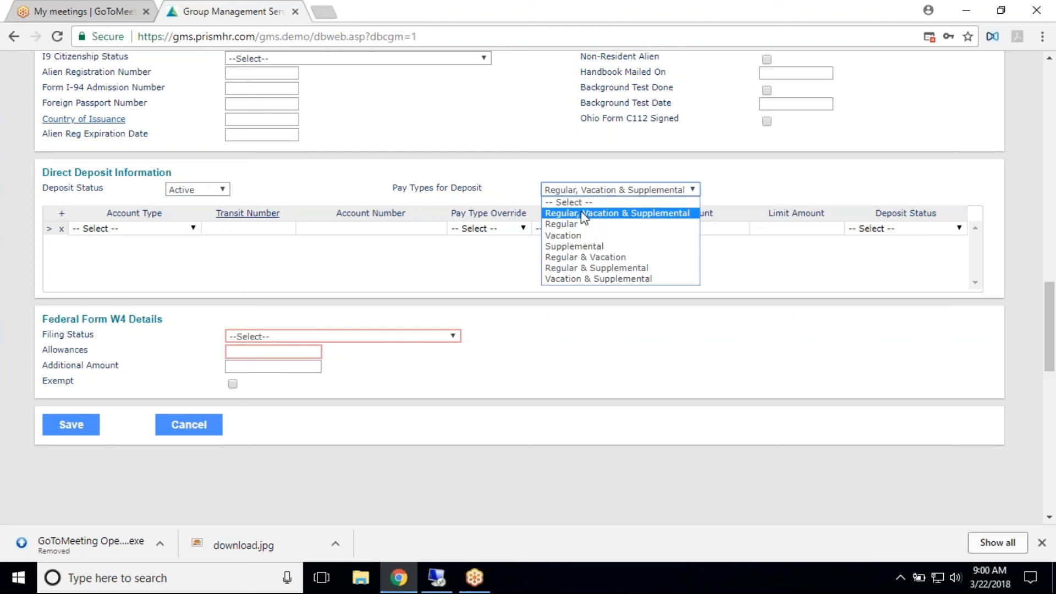
click(584, 214)
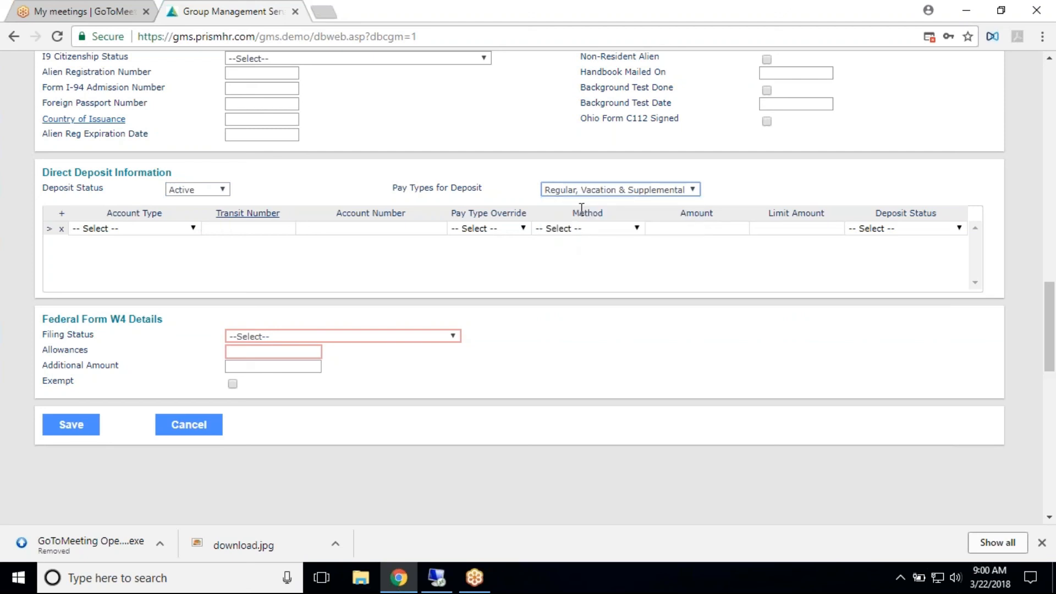
click(627, 192)
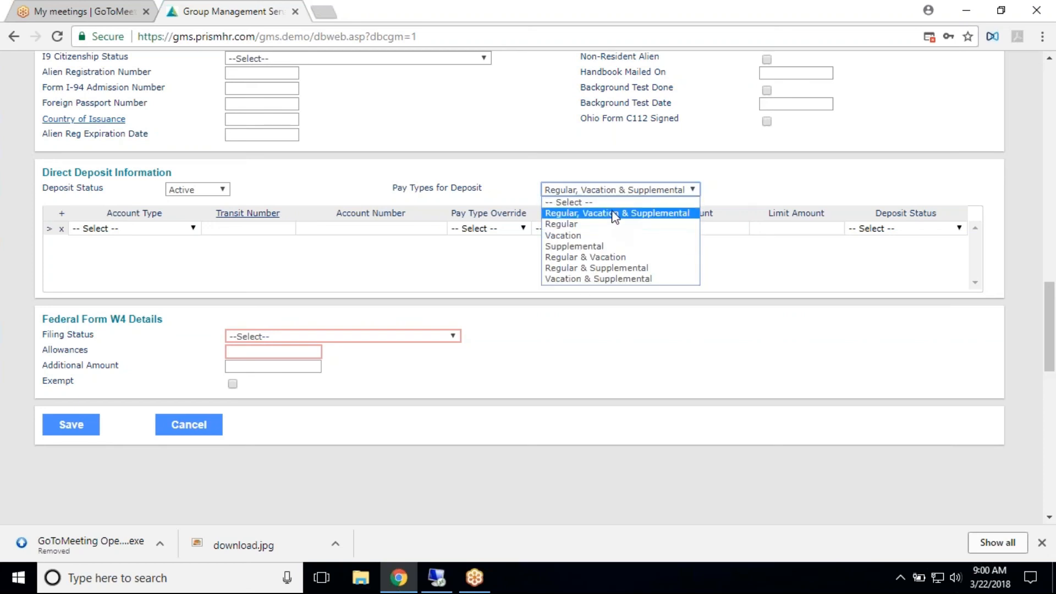
click(615, 214)
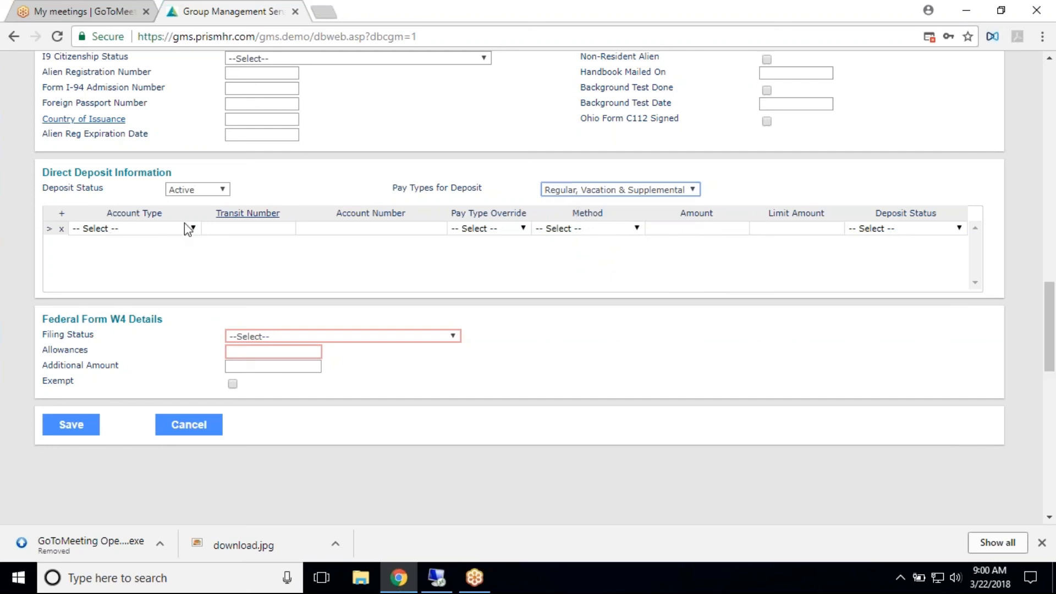
- Fill in the first deposit row as a Checking account with the Bank of America routing code, and enter the account number
click(197, 234)
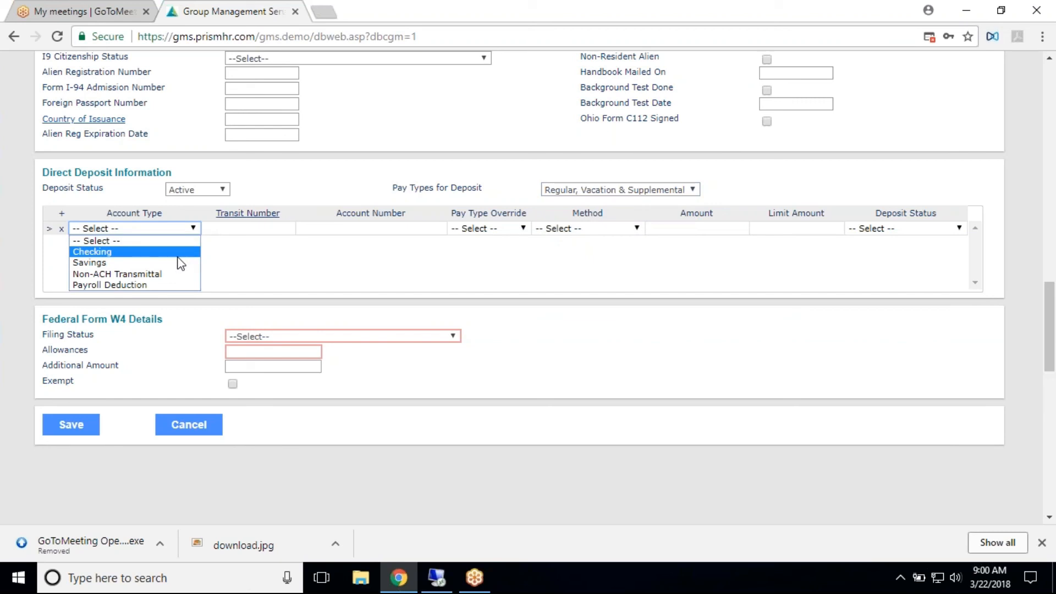
click(183, 252)
click(267, 229)
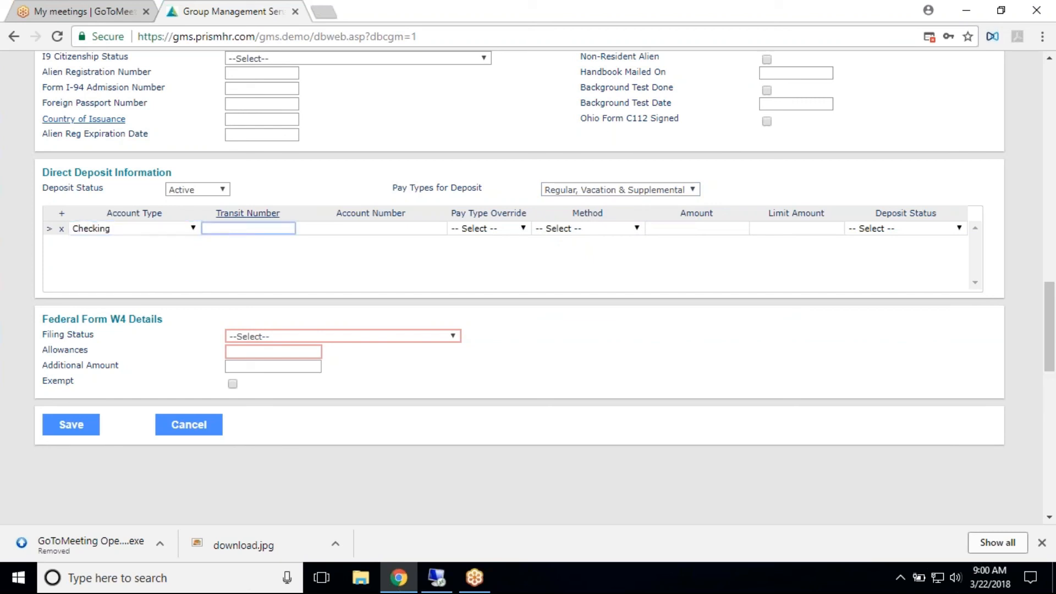
click(275, 215)
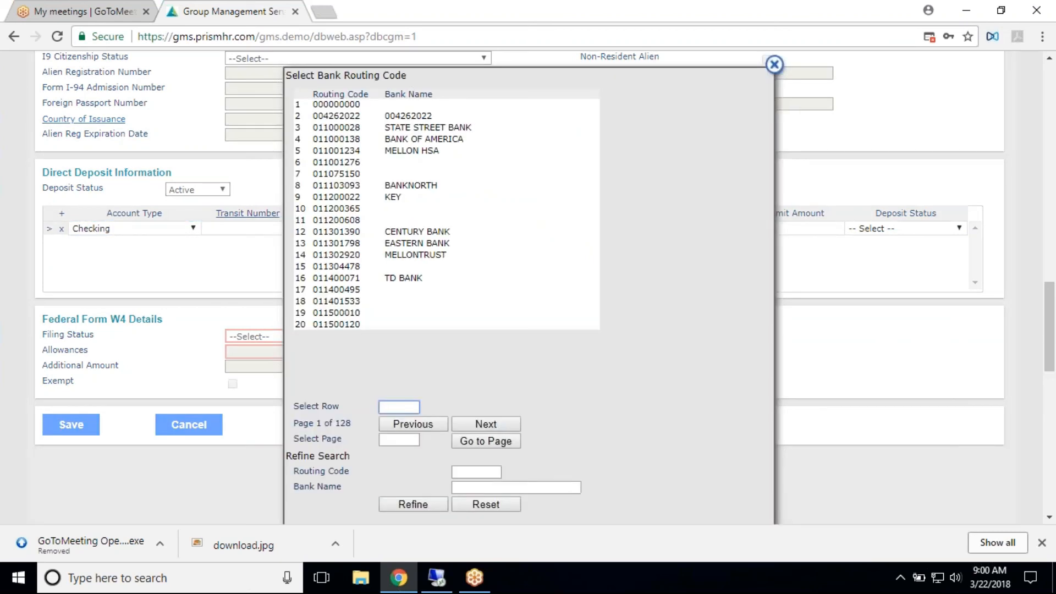
click(451, 140)
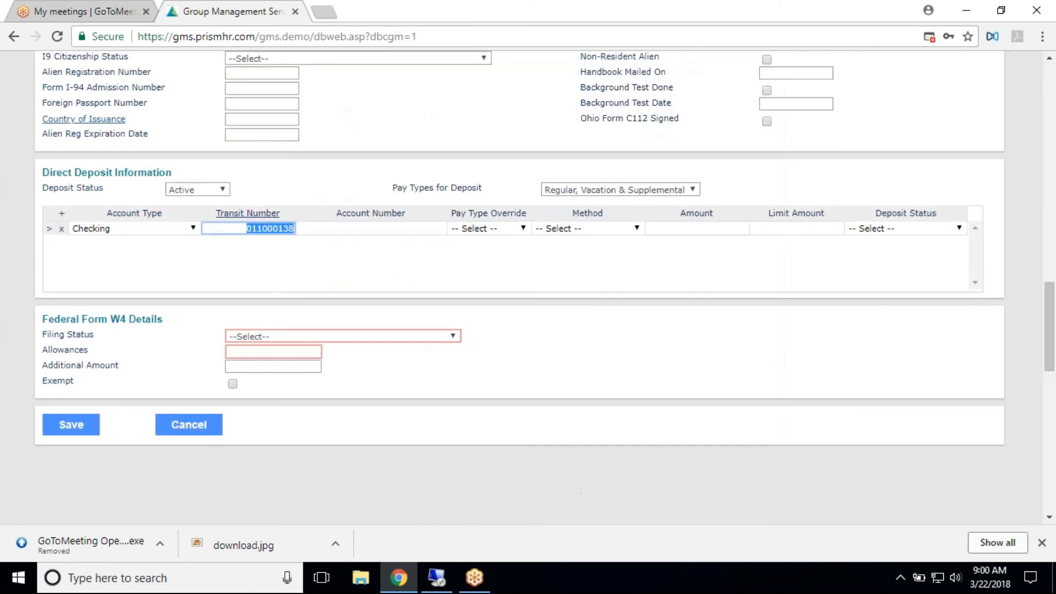
click(360, 226)
text(5346546)
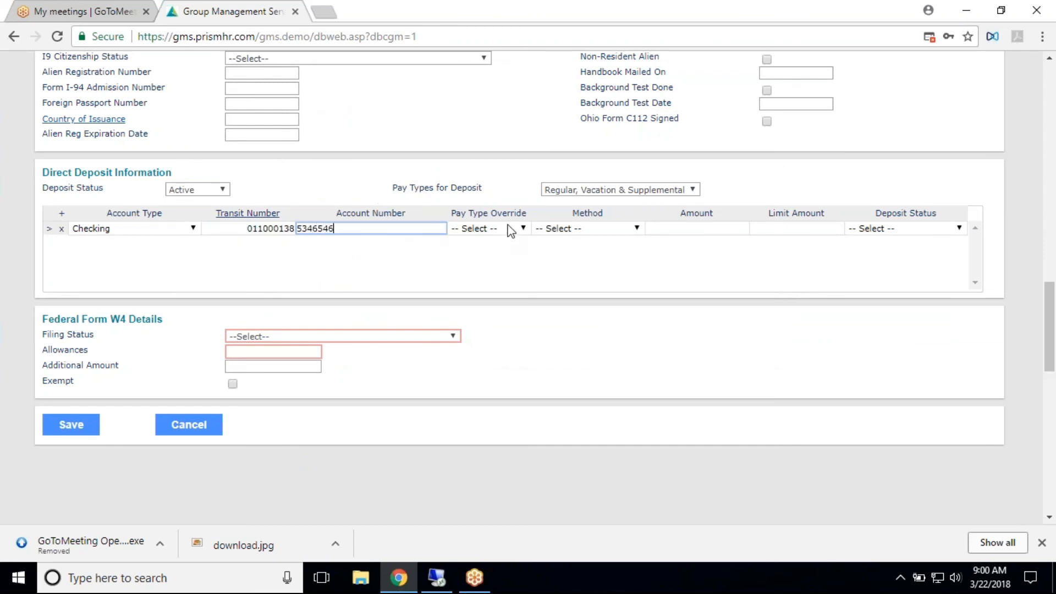
- Check the Pay Type Override, Method and Deposit Status choices for the deposit row without choosing any
click(522, 228)
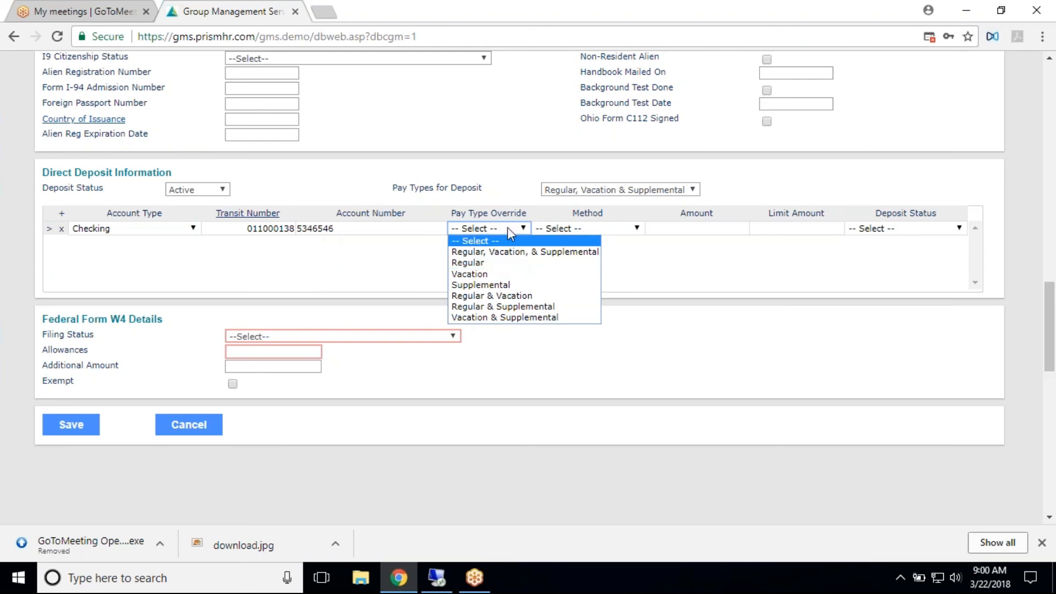
click(594, 230)
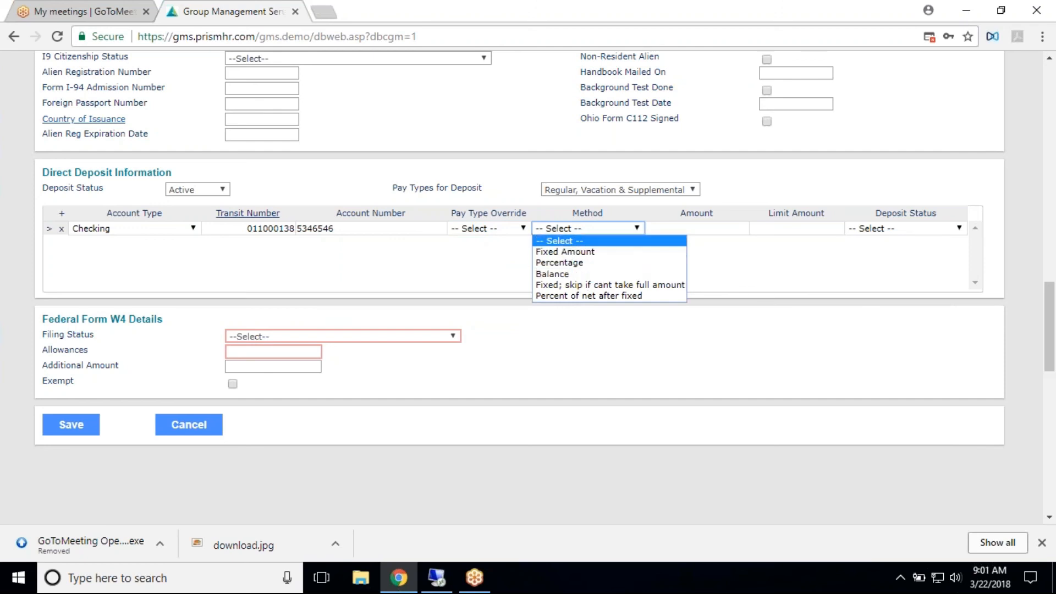
click(673, 226)
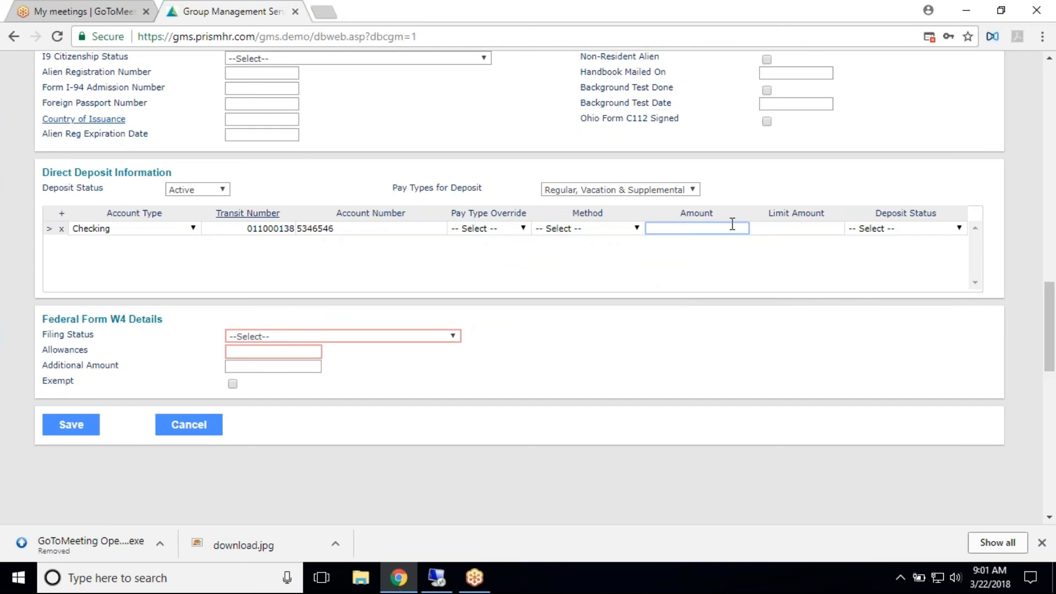
click(865, 230)
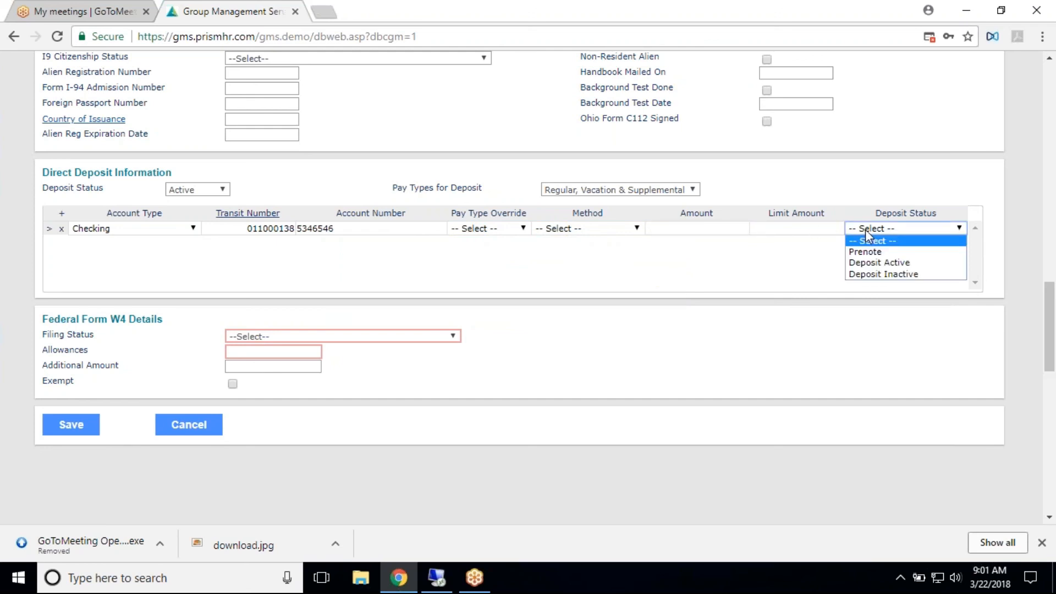
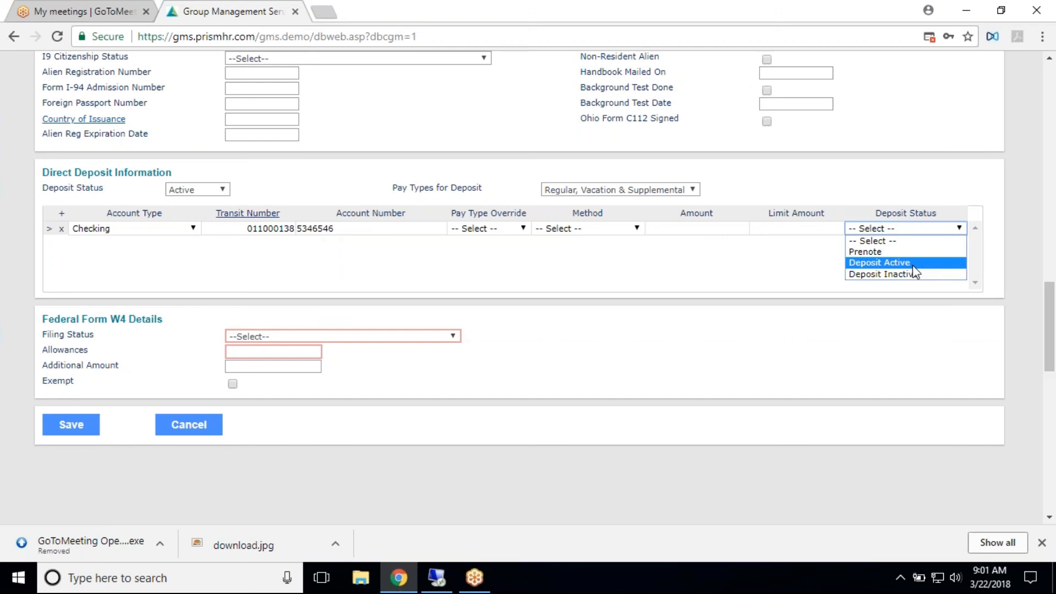
- Set the deposit row to Deposit Active, and the federal W4 to Single or Married, but withhold at higher Single rate, with 0 allowances
click(912, 266)
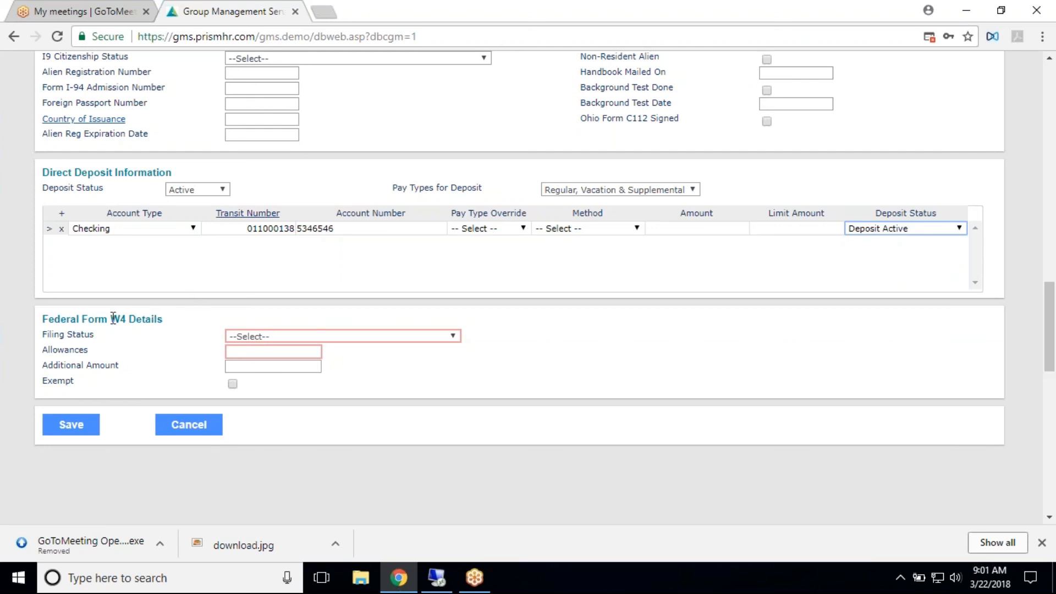
click(288, 338)
click(282, 360)
click(270, 352)
text(0)
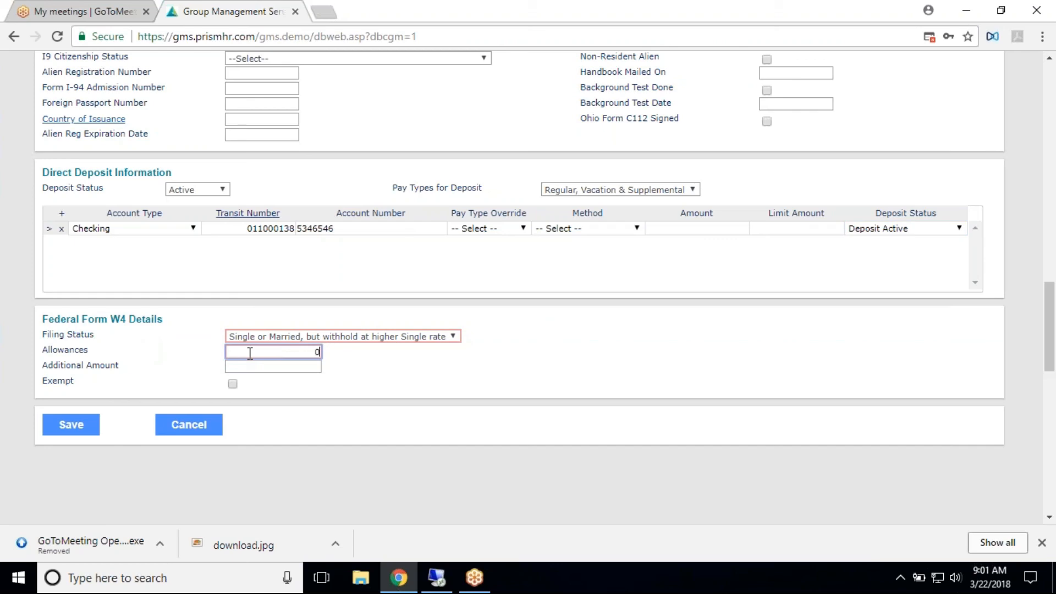
key(Tab)
- Enter ZIP code 45036 in the resident address and choose the Lebanon, Warren, OH GeoCode
scroll(390, 372, up, 12)
scroll(394, 278, up, 8)
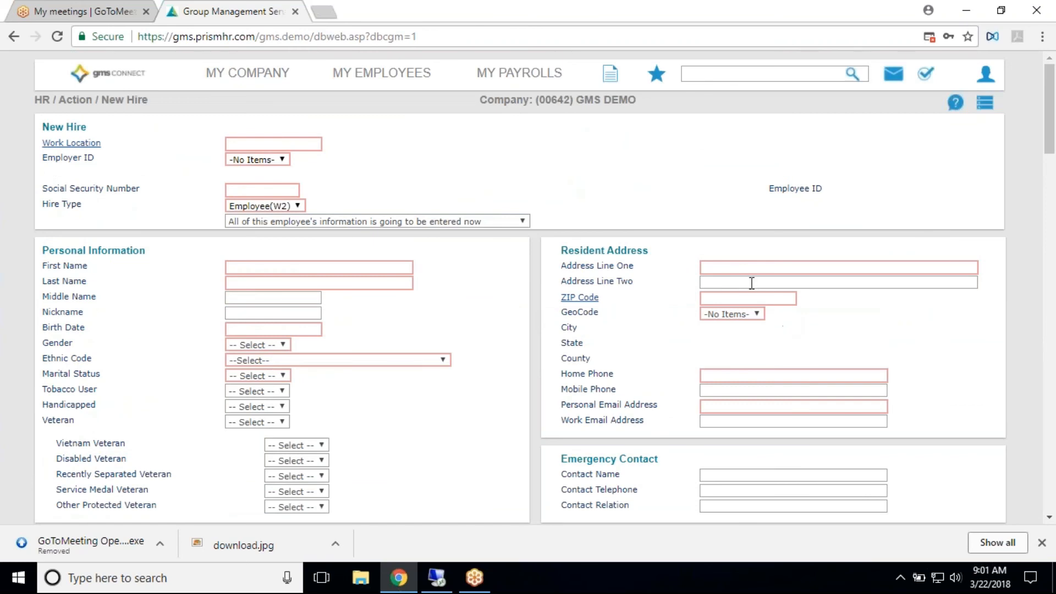
click(752, 298)
text(45036)
key(Tab)
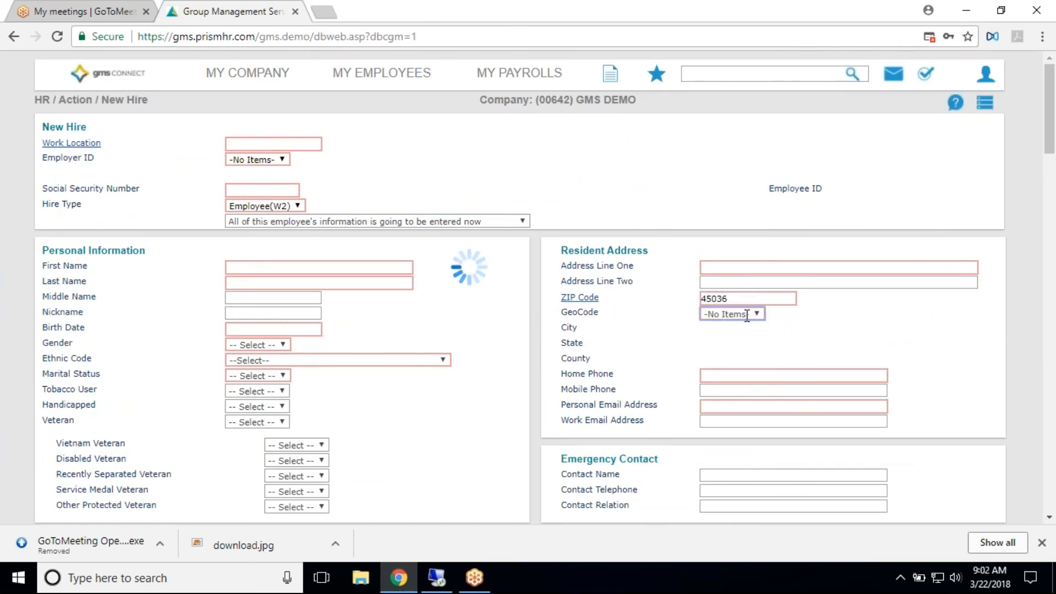
click(749, 318)
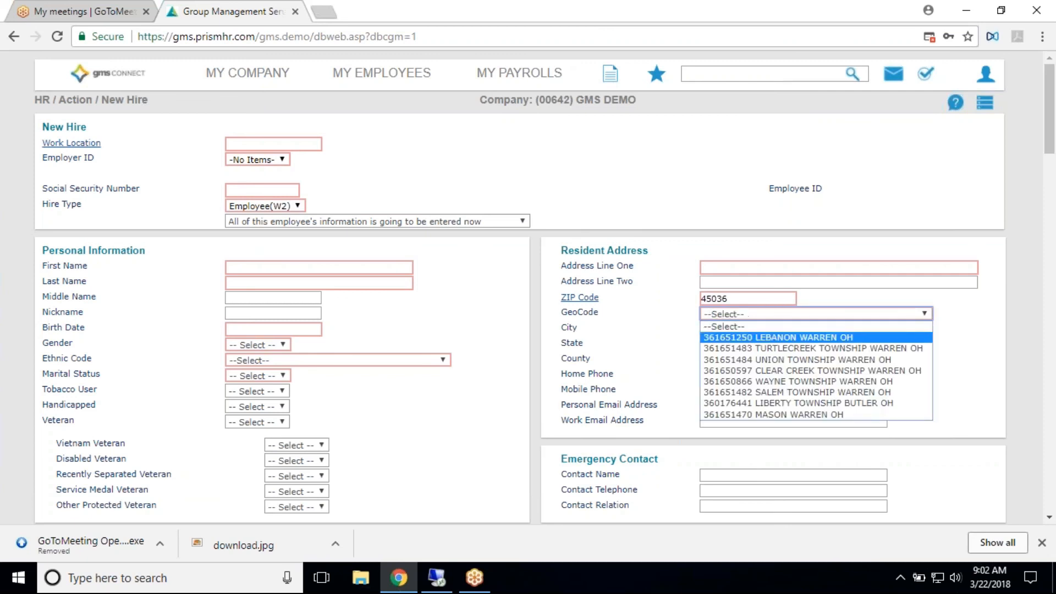
click(800, 336)
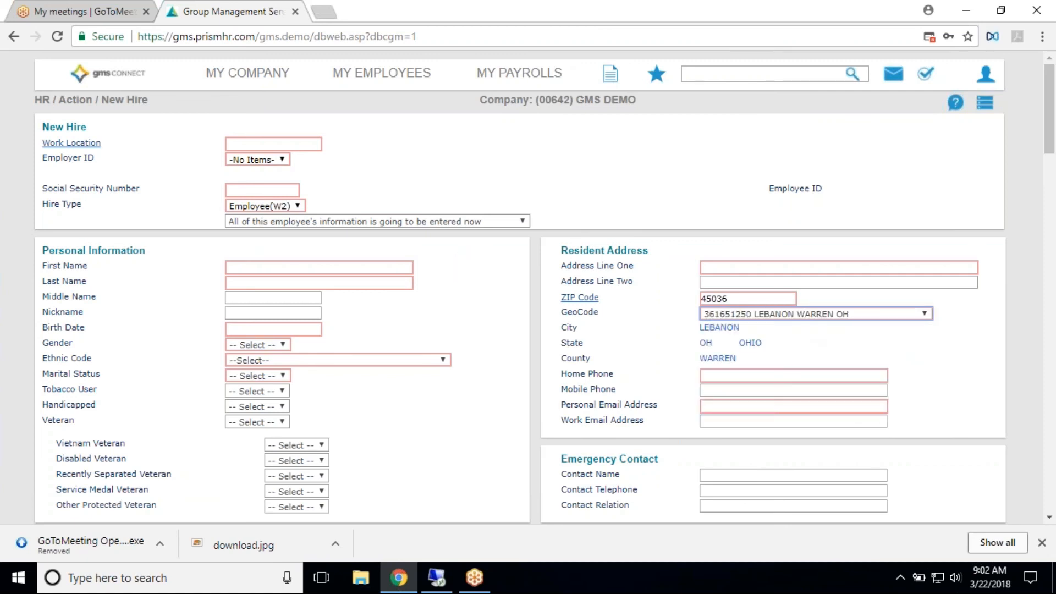
- Look at the Resident State Form W4 Details and cancel the New Hire entry
scroll(446, 372, down, 8)
scroll(445, 371, down, 15)
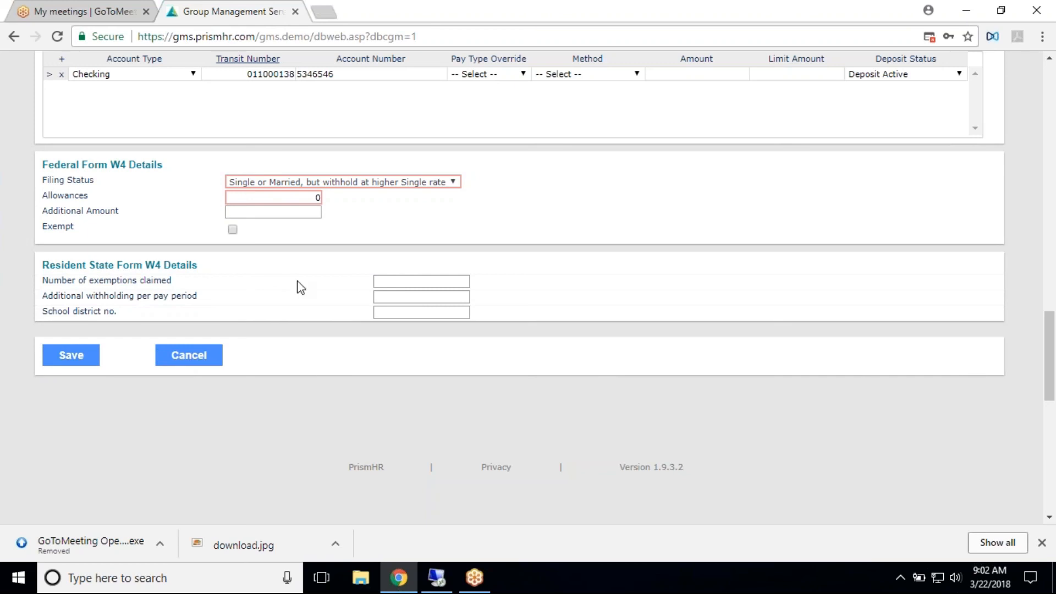
click(216, 362)
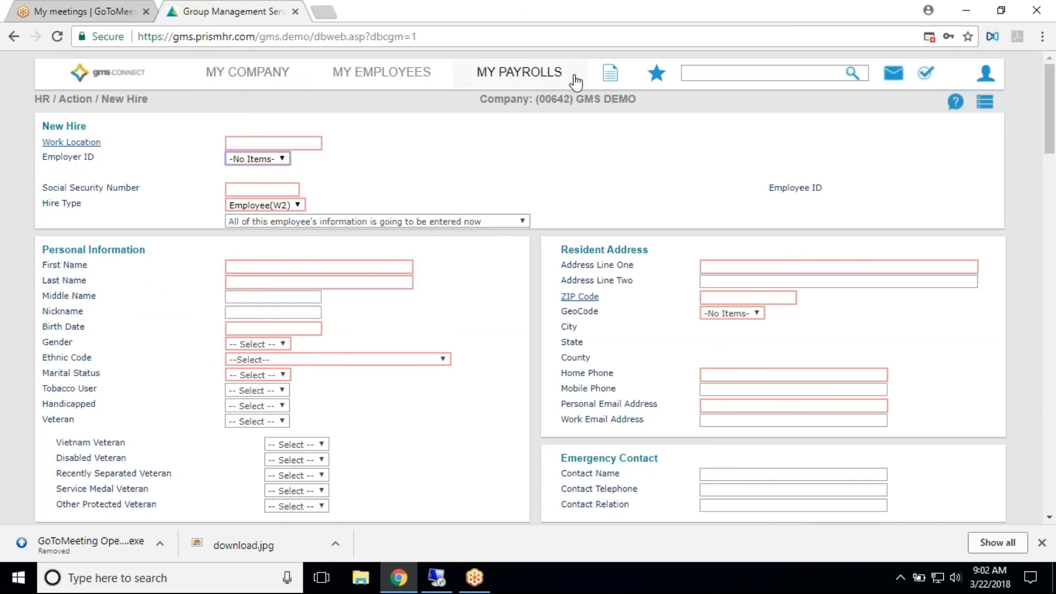
- View the Time Sheet Entry for payroll 201819 and return to the Home dashboard
click(545, 78)
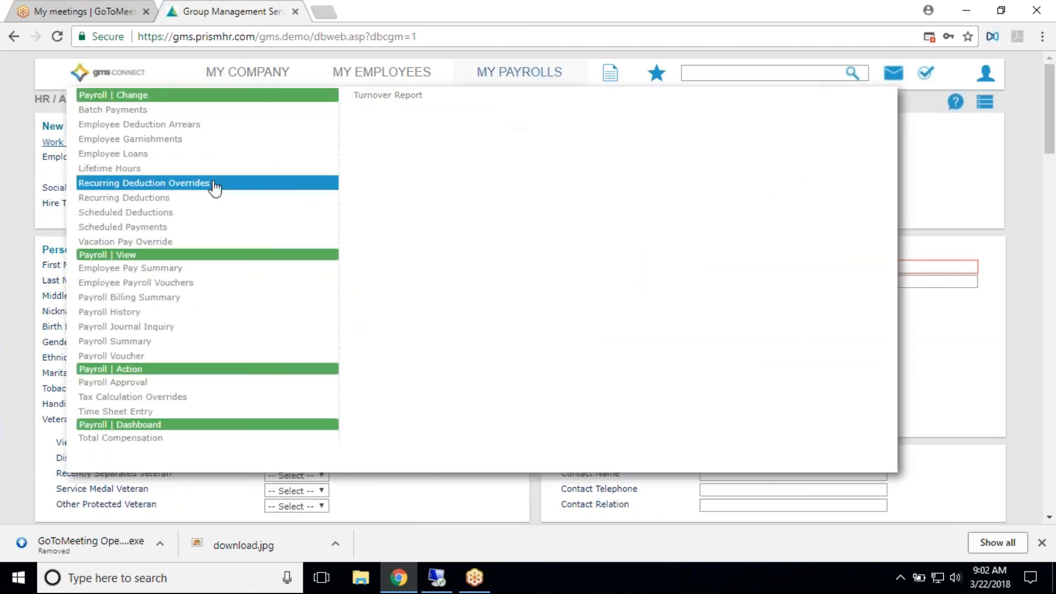
click(140, 418)
click(61, 160)
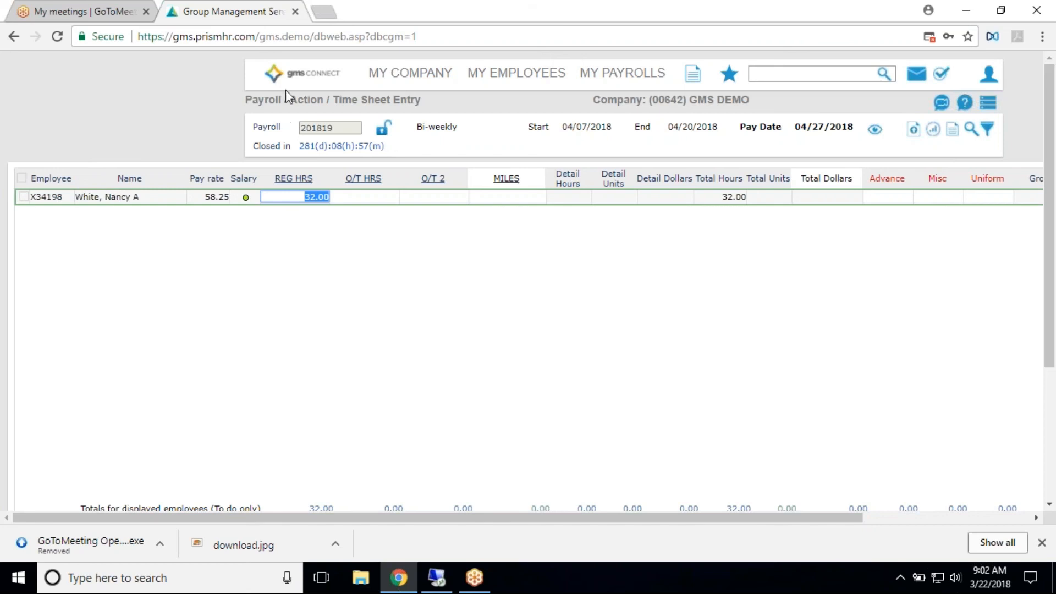
click(332, 68)
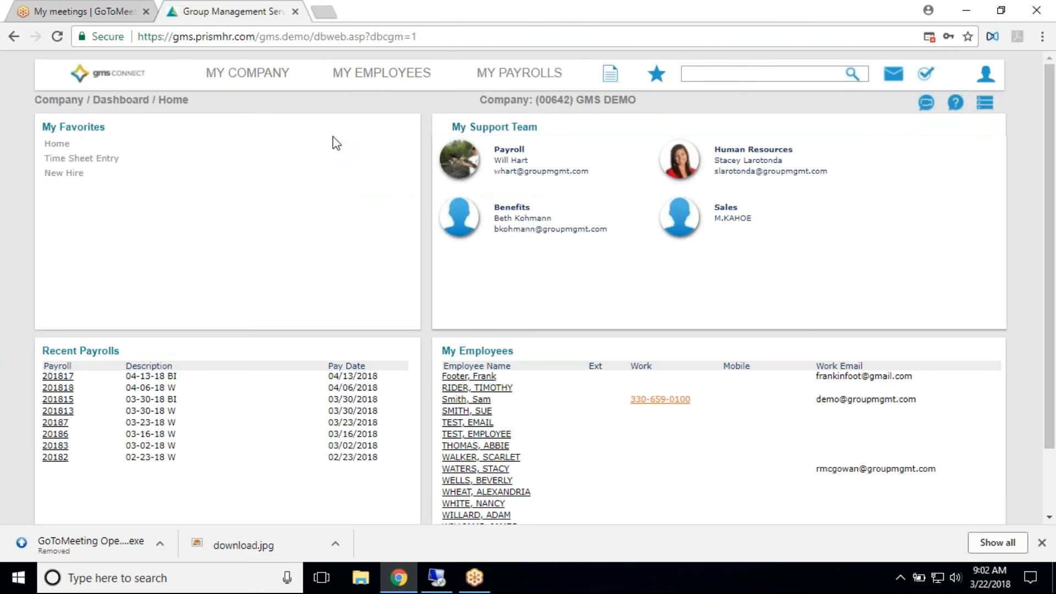
- Start an Employee Termination and select the active employee by searching for the last name
click(413, 83)
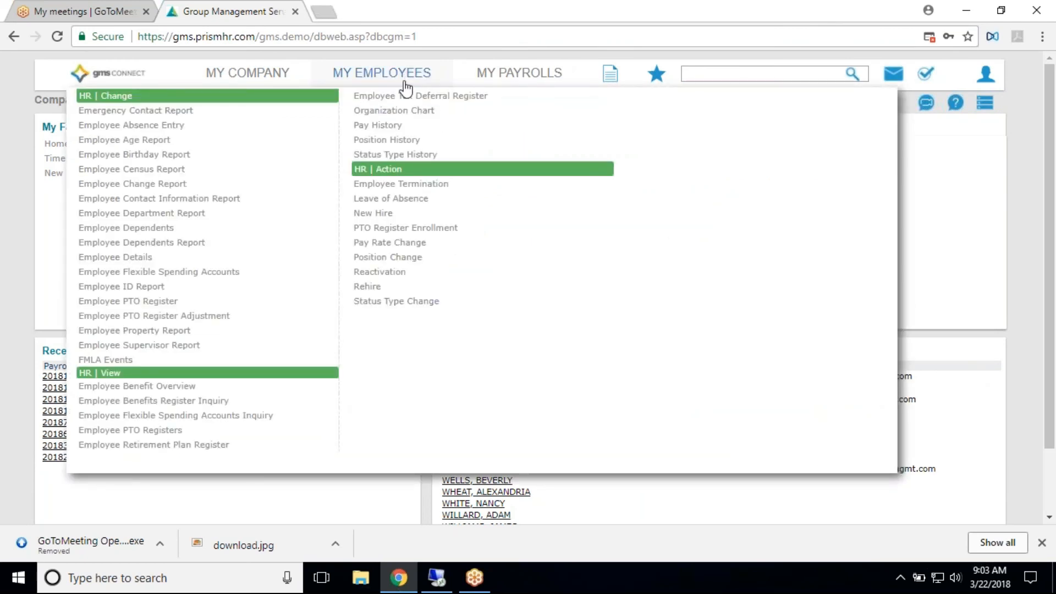
click(403, 187)
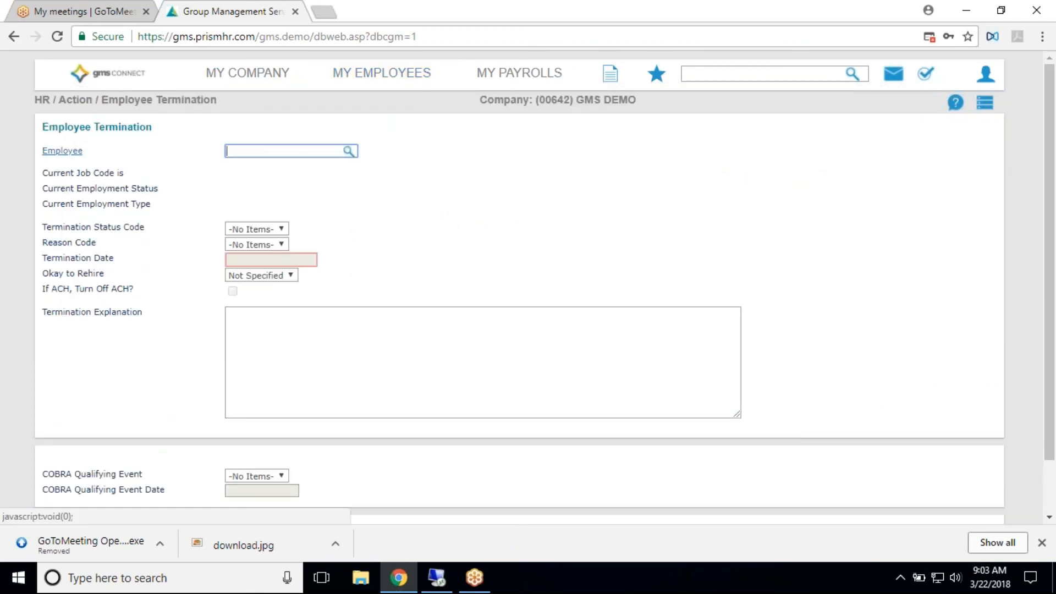
text(white)
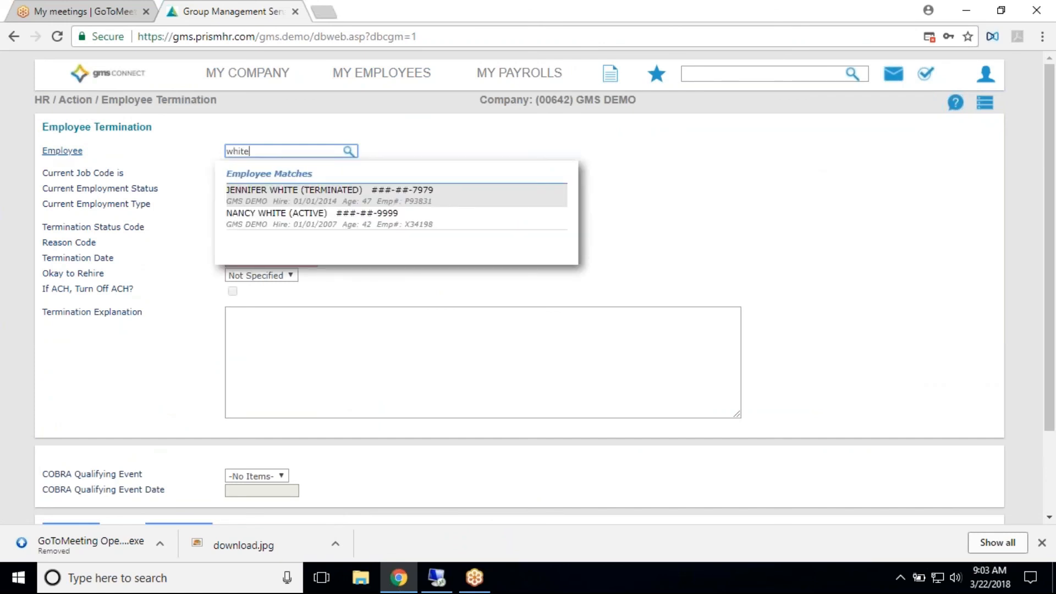
click(365, 219)
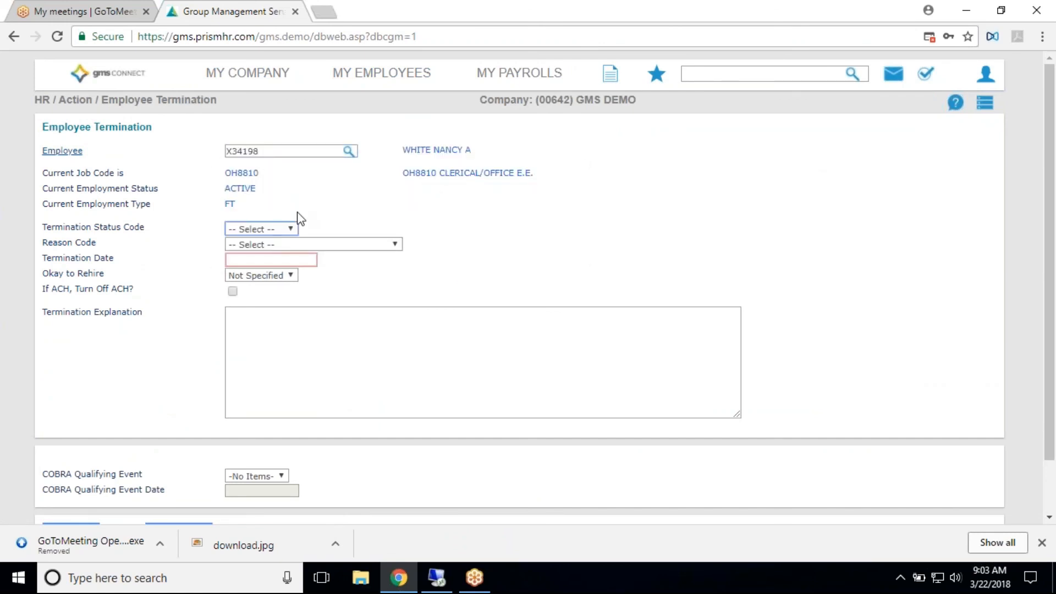
- Set the termination status to TERMINATED, reason to ABSENTEEISM, date to 03/21/2018 and Okay to Rehire to No
click(291, 228)
click(278, 252)
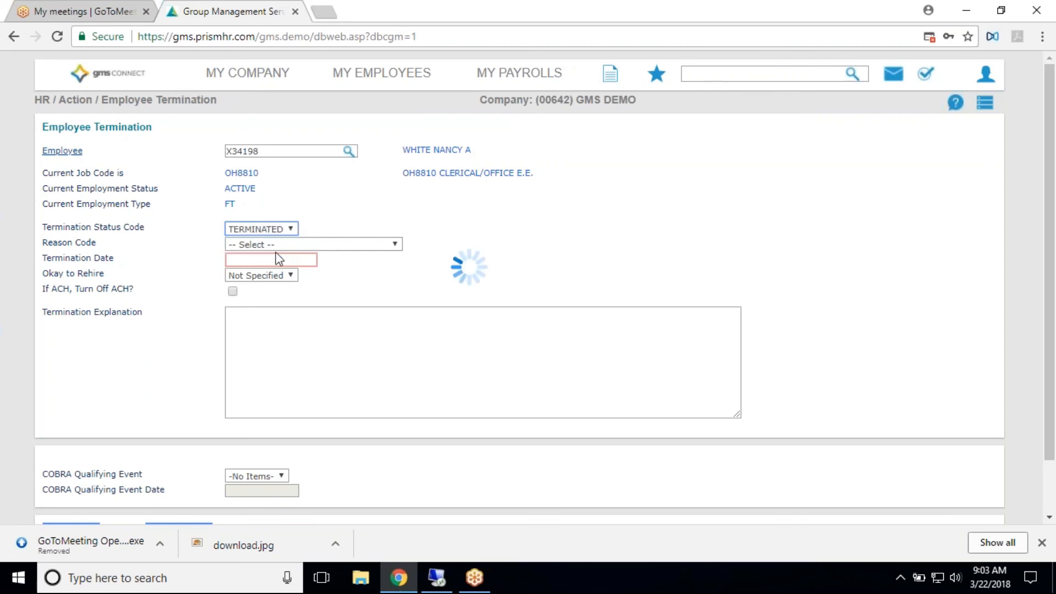
click(277, 245)
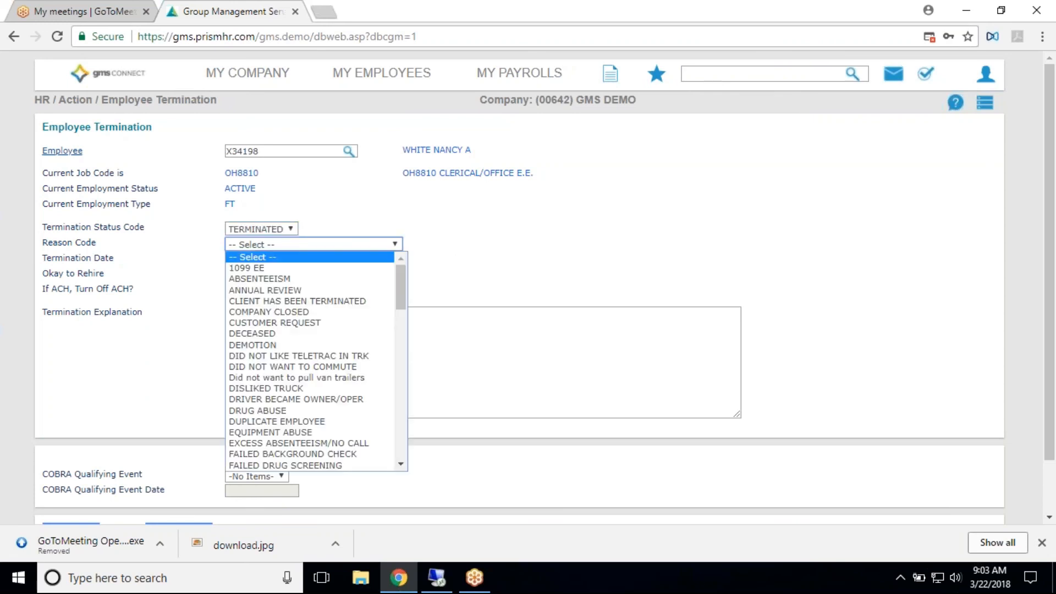
click(293, 281)
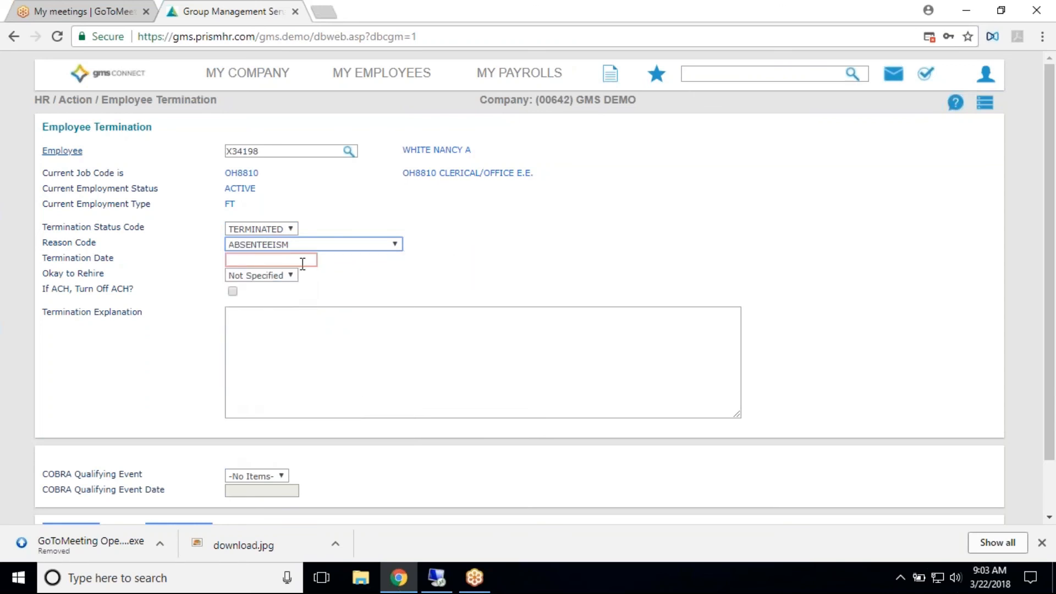
click(302, 260)
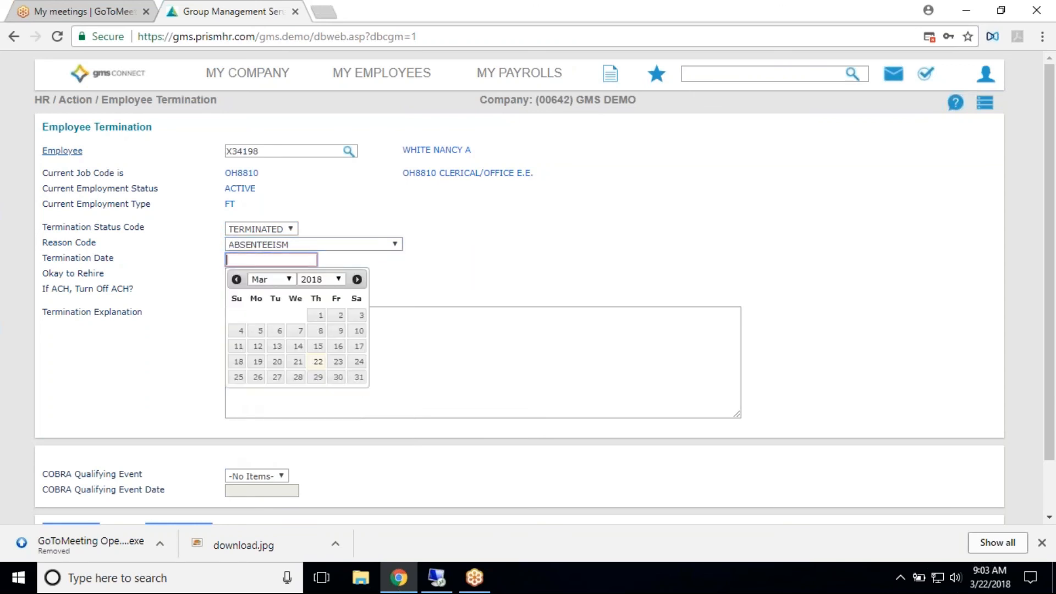
click(298, 361)
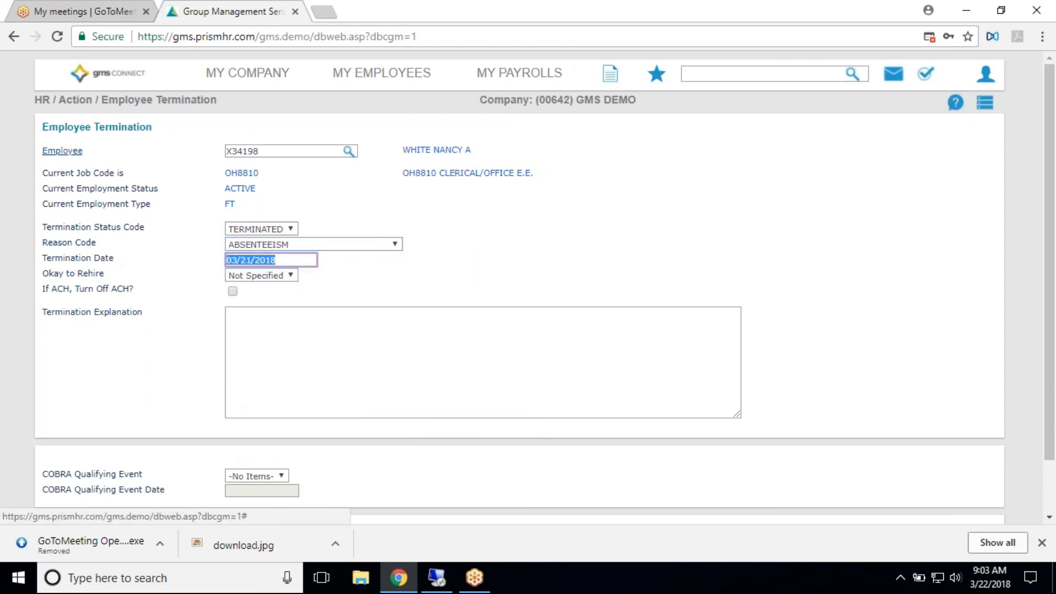
click(289, 277)
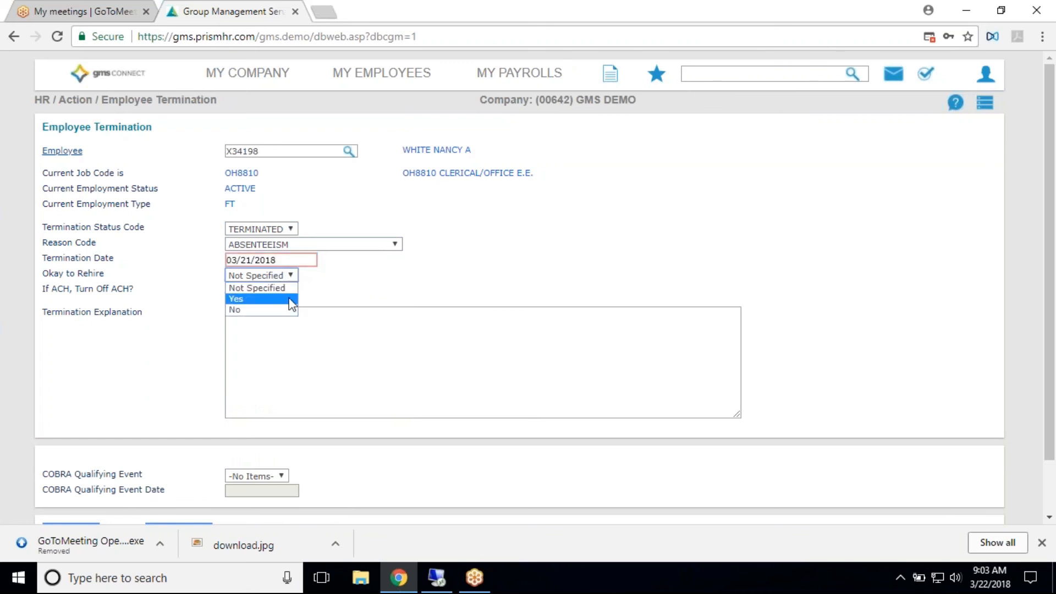
click(274, 312)
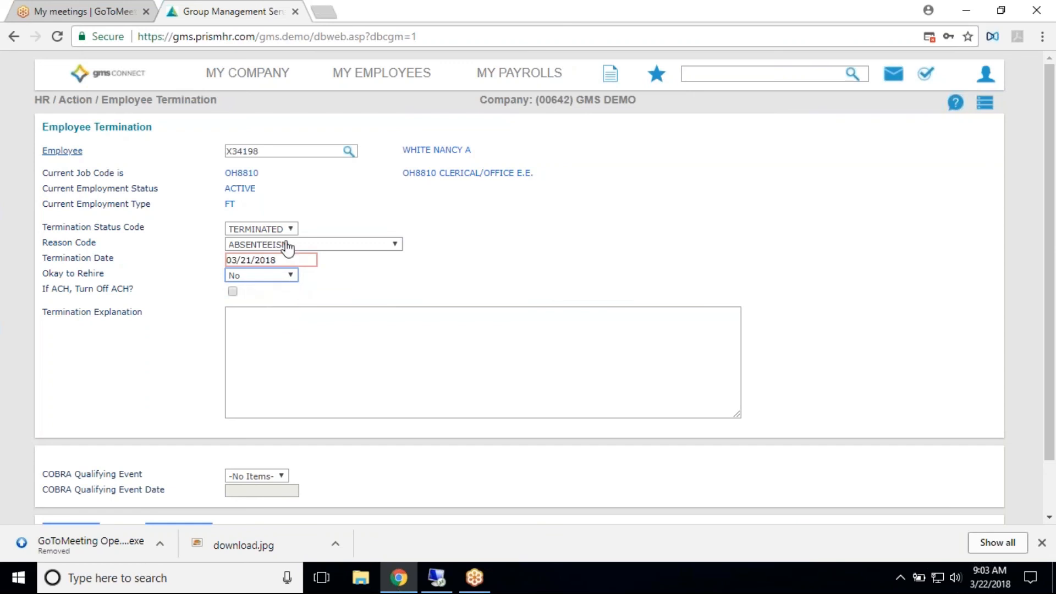
click(233, 291)
- Enter the termination explanation "NC/ns 3/12, 3/13, 3/14. Tardy on 3/"
click(308, 331)
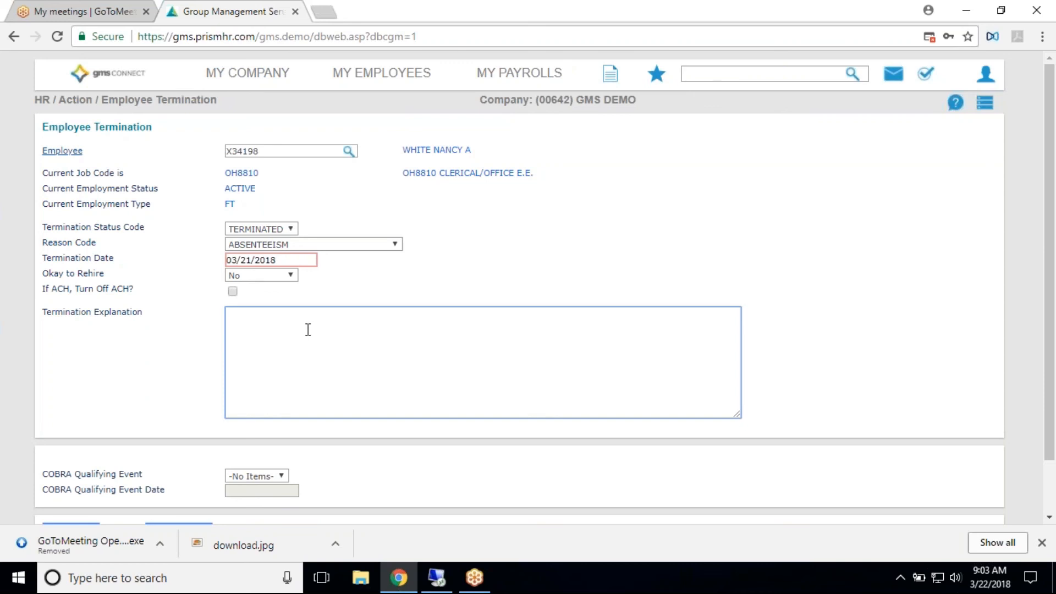
text(Cl)
key(BackSpace)
key(BackSpace)
text(NC/ns 3/12, 3/13, 3/14. Tardi)
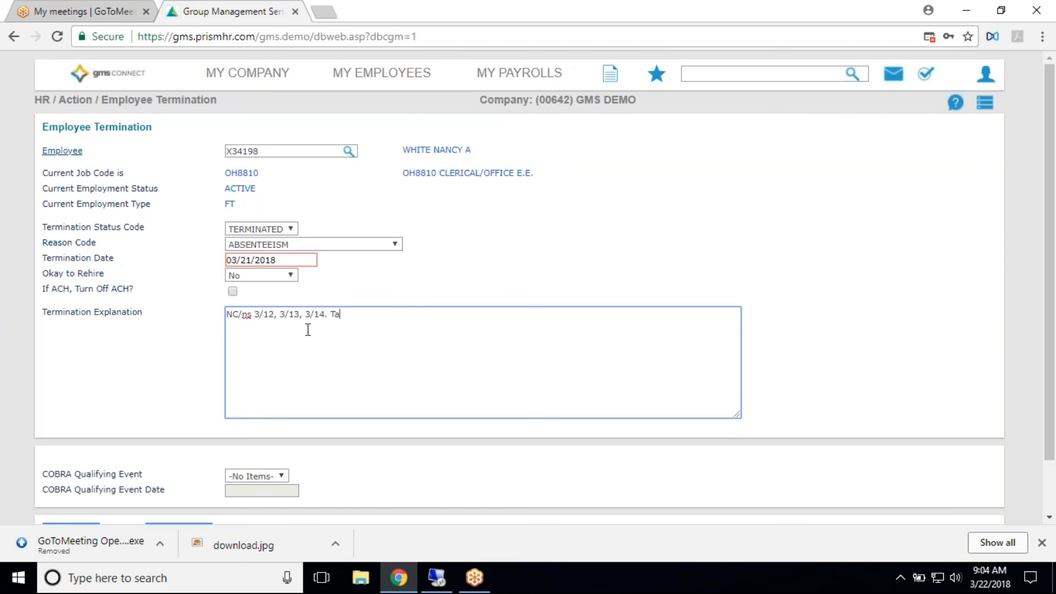
key(BackSpace)
key(BackSpace)
text(y on 3/)
- Save the termination to submit it for approval and dismiss the message
scroll(108, 326, down, 1)
click(77, 474)
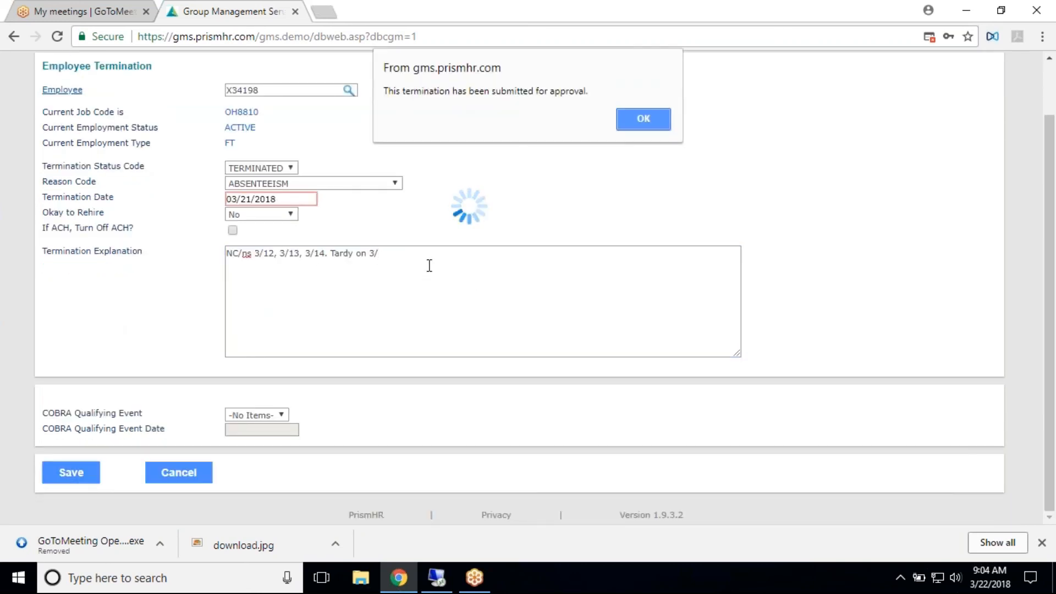
click(651, 119)
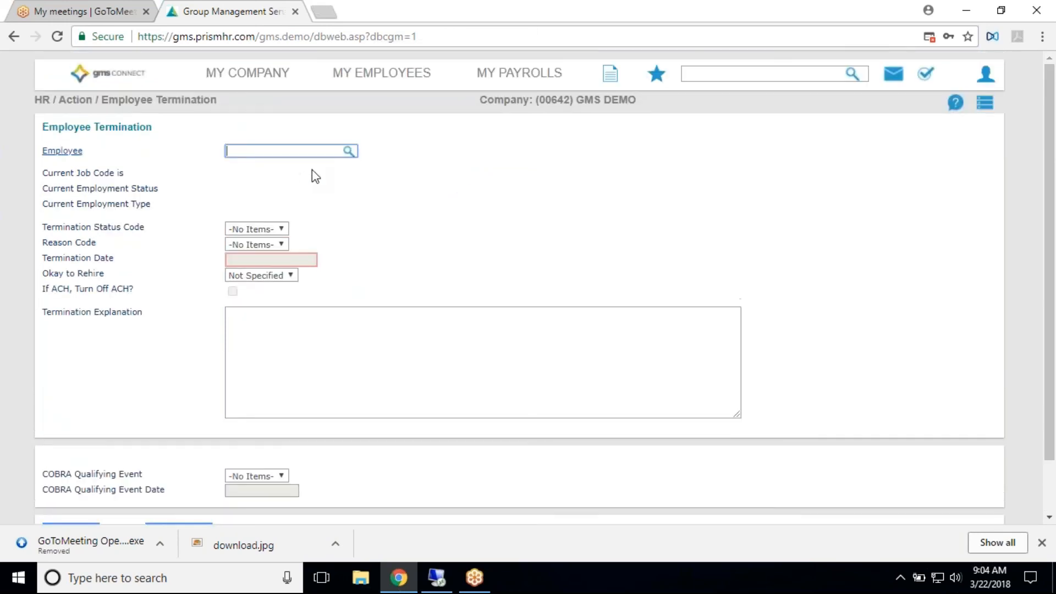
- Return to the Home dashboard, open the same employee's details and bring up the Employee Events
click(137, 80)
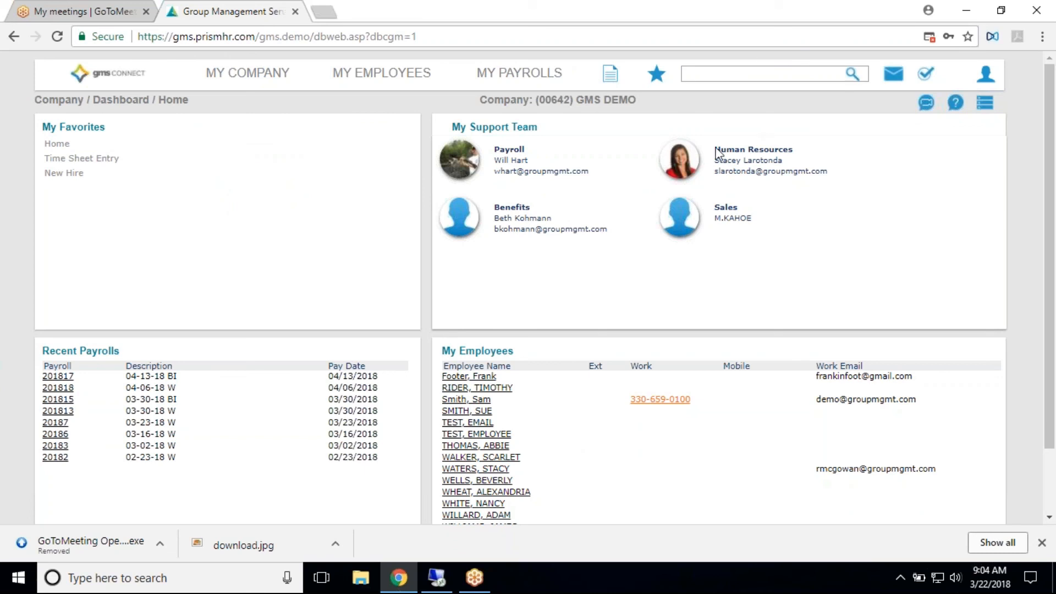
scroll(499, 468, down, 1)
scroll(500, 468, down, 3)
click(500, 429)
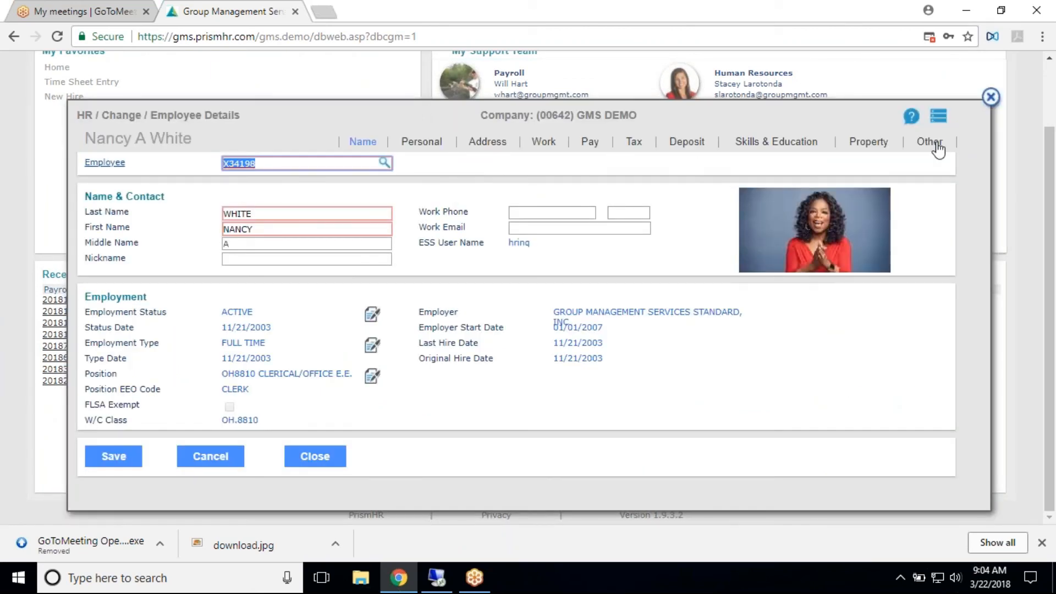
click(932, 142)
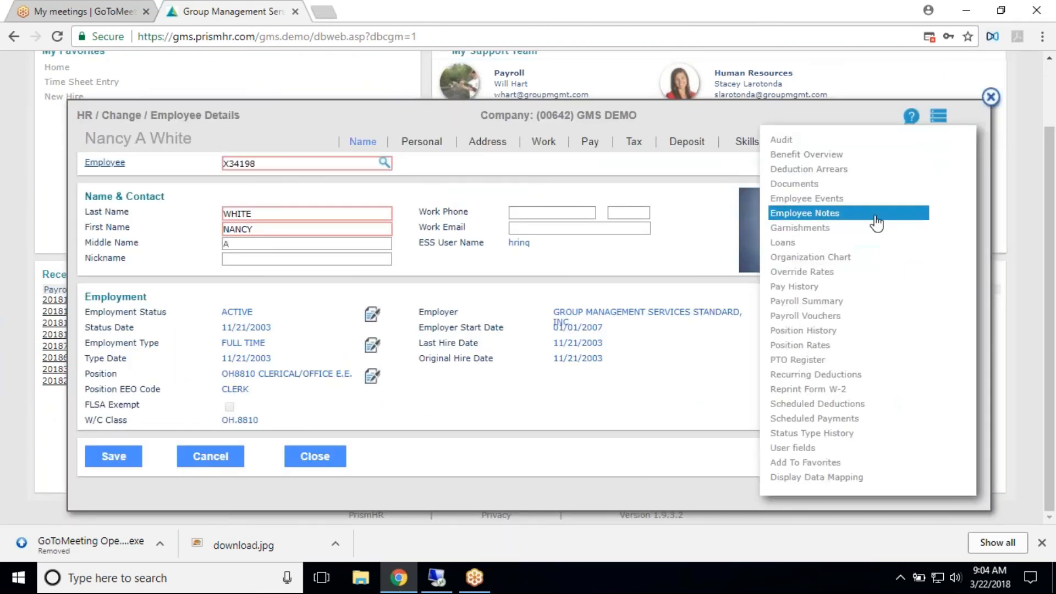
click(868, 209)
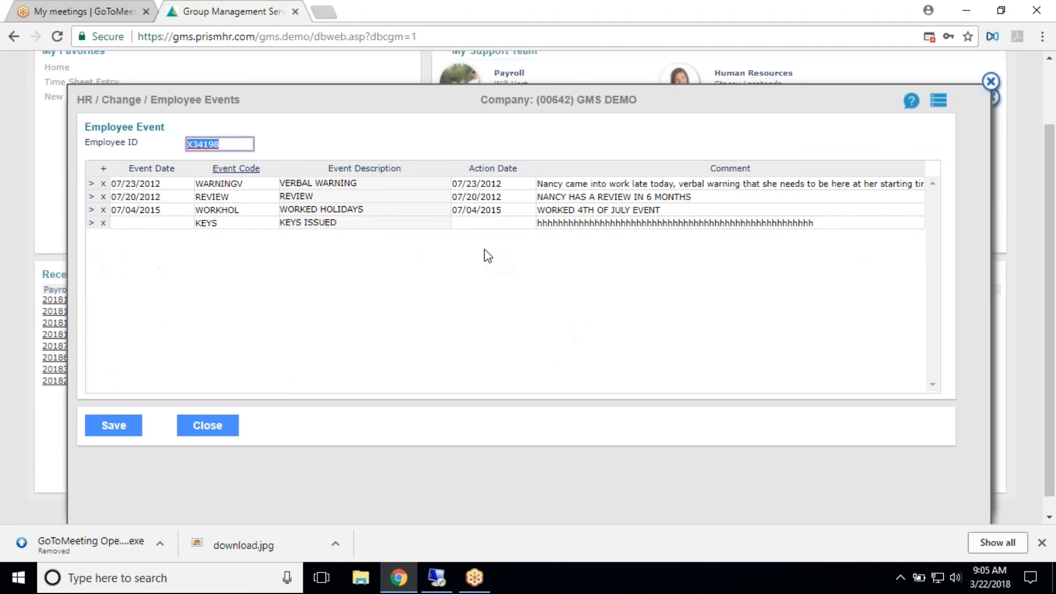
- Add an employee event dated 03/21/2018 with event code 6006 Google Review and action date 03/21/2018
click(104, 169)
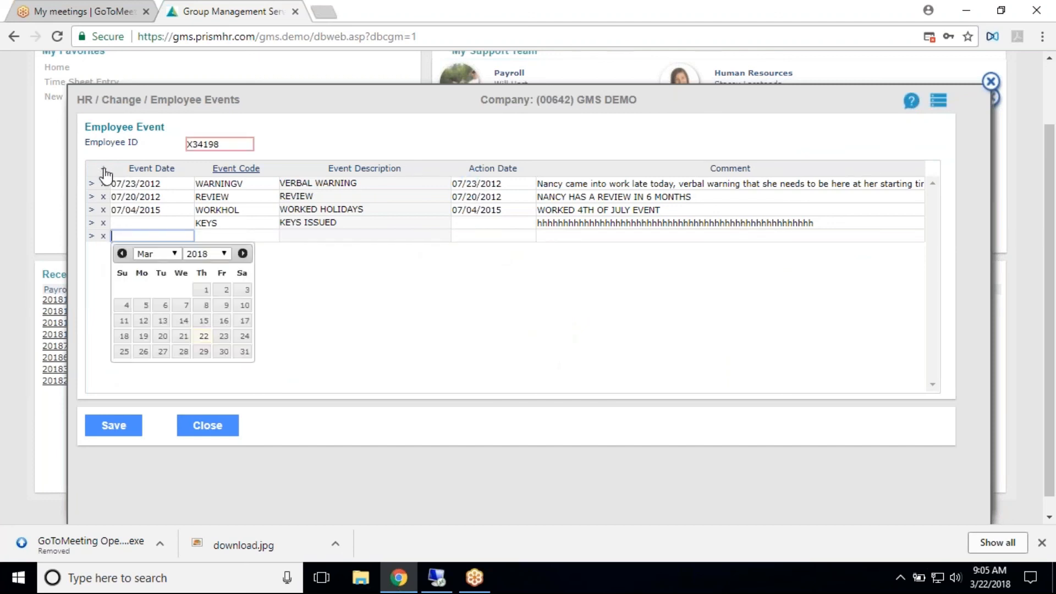
click(184, 335)
click(236, 168)
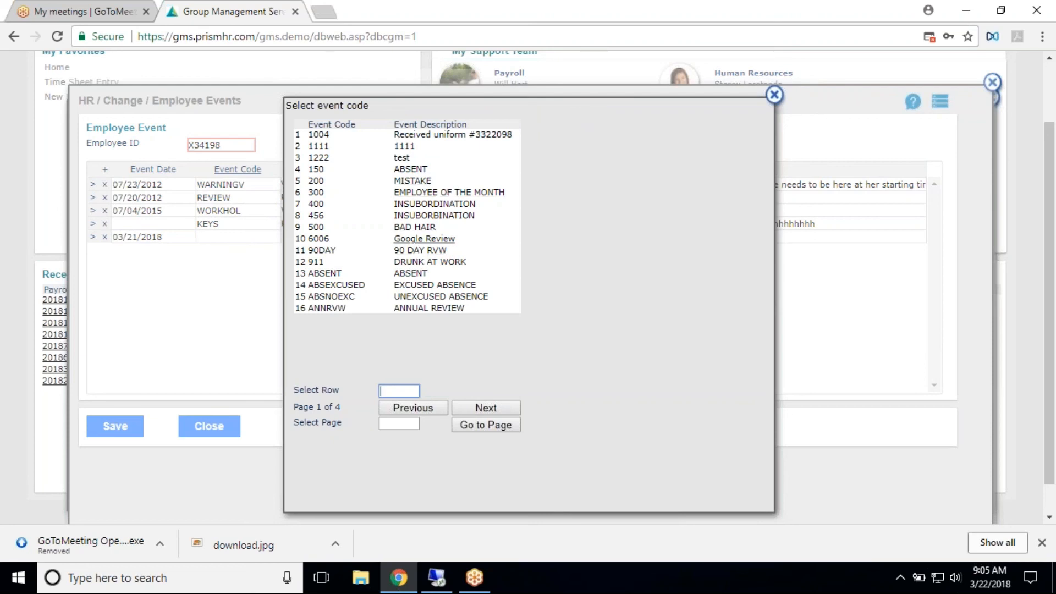
click(457, 240)
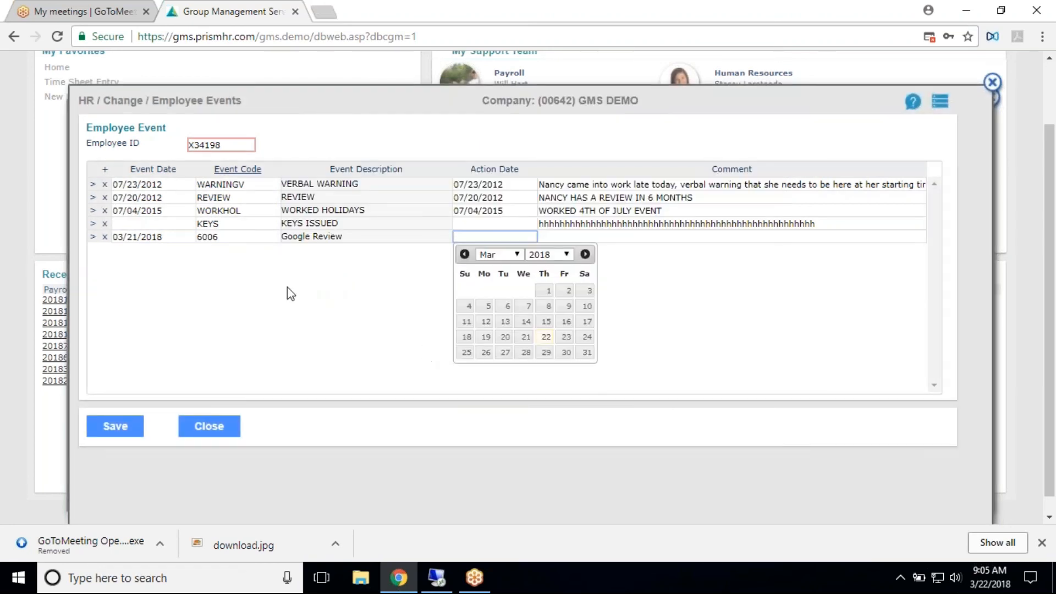
click(527, 339)
- Enter the comment "postive customer google review for work done" for the Google Review event
click(584, 237)
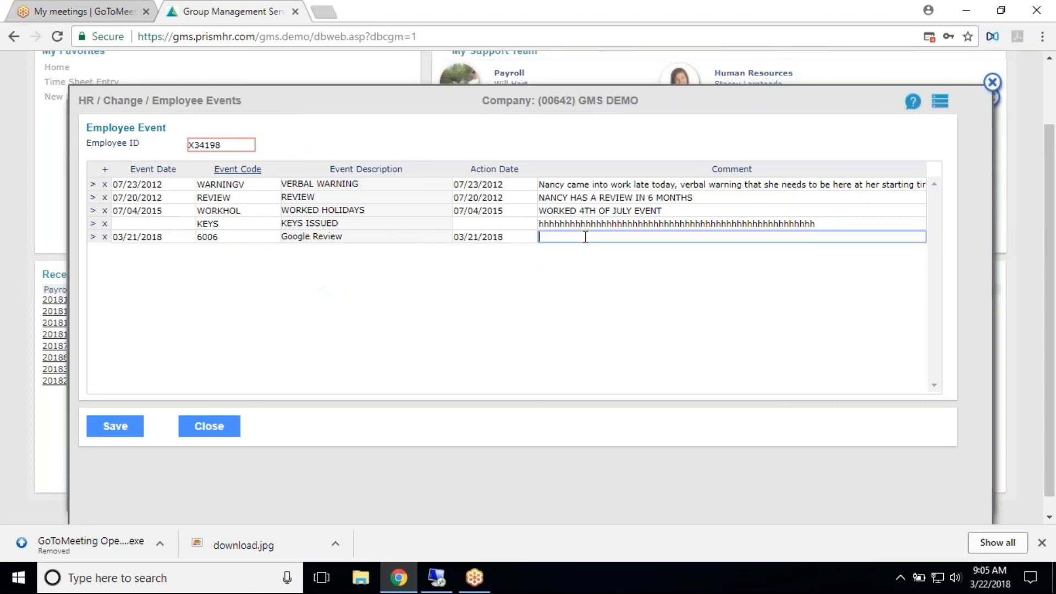
text(postive customer google review for work done)
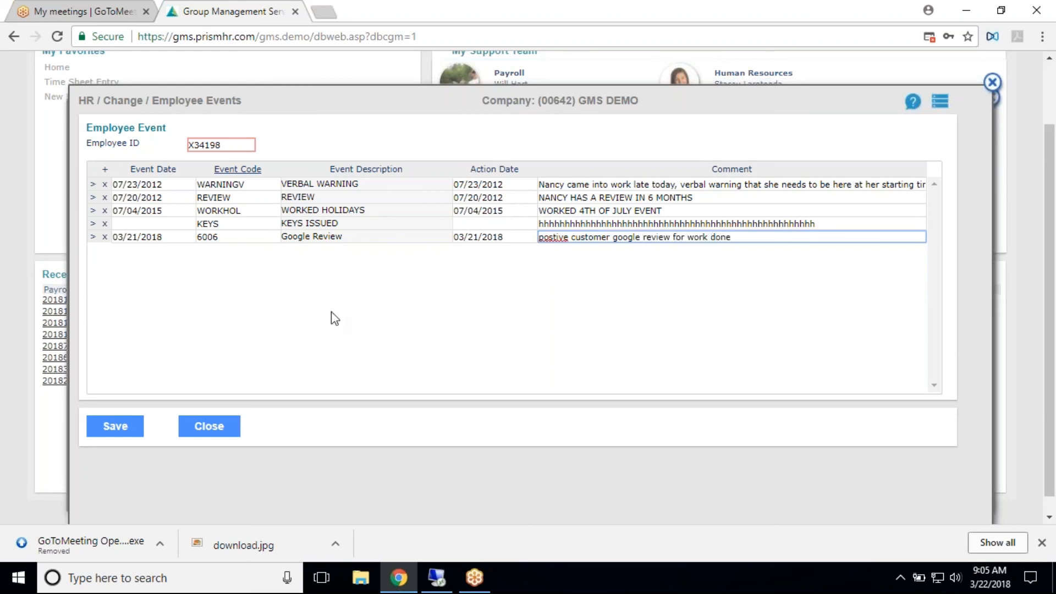
- Try to save the Google Review event, dismiss the message, and set the Keys Issued event date to 03/14/2018
click(115, 426)
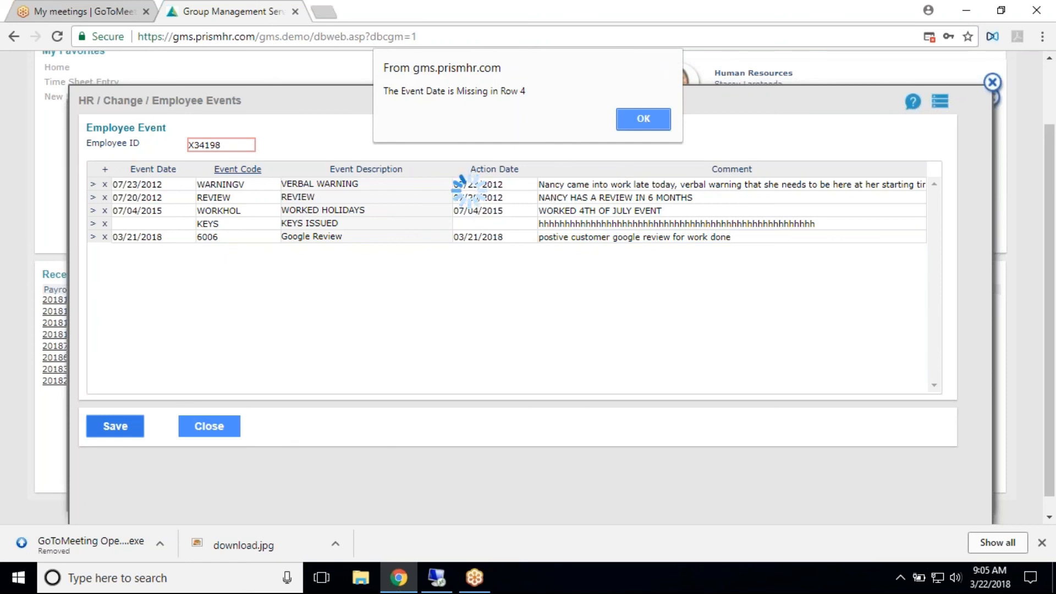
click(644, 120)
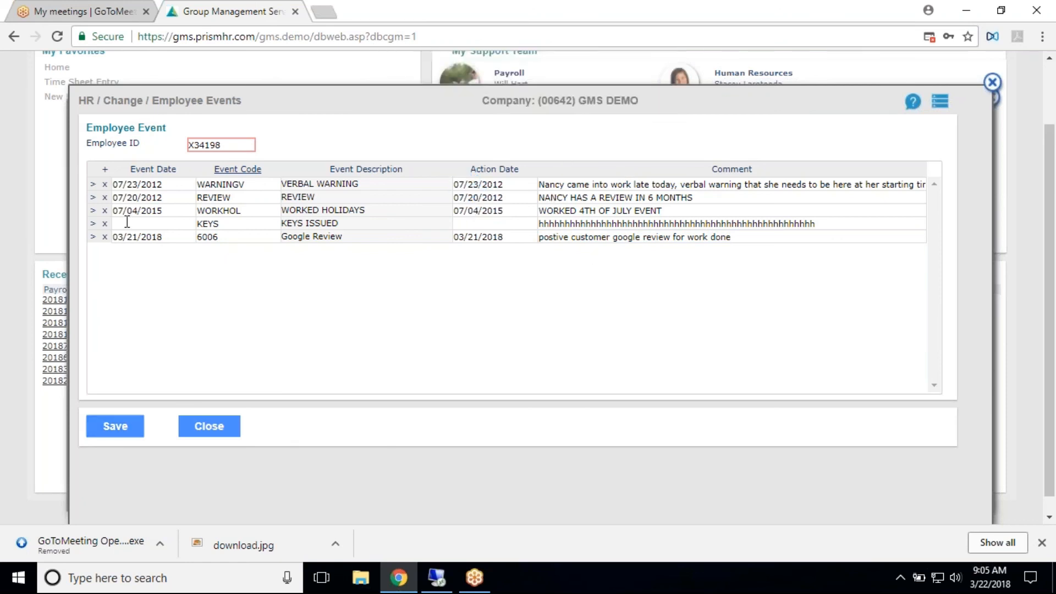
click(151, 223)
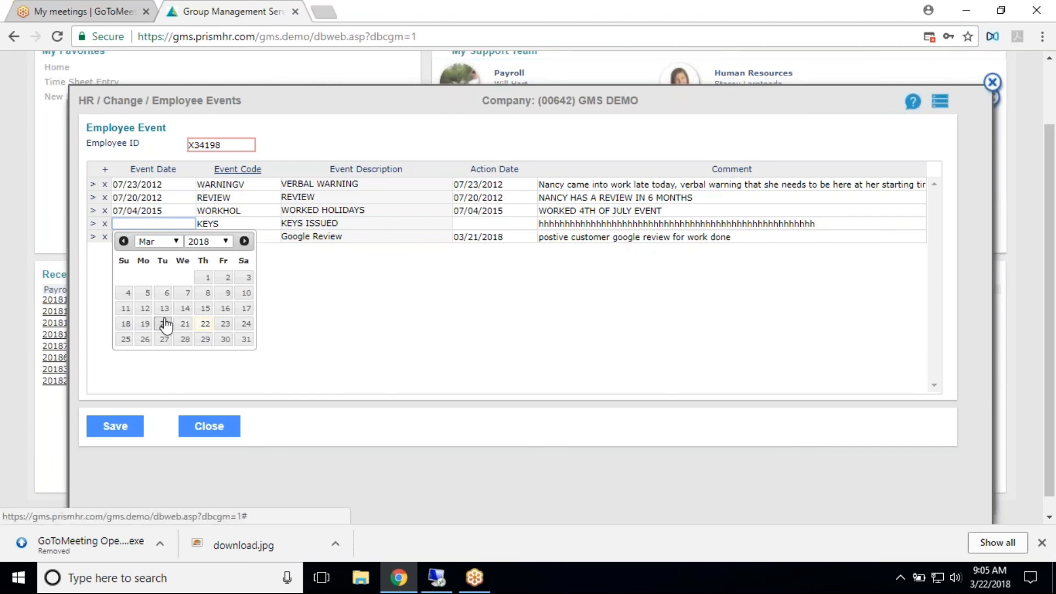
click(186, 308)
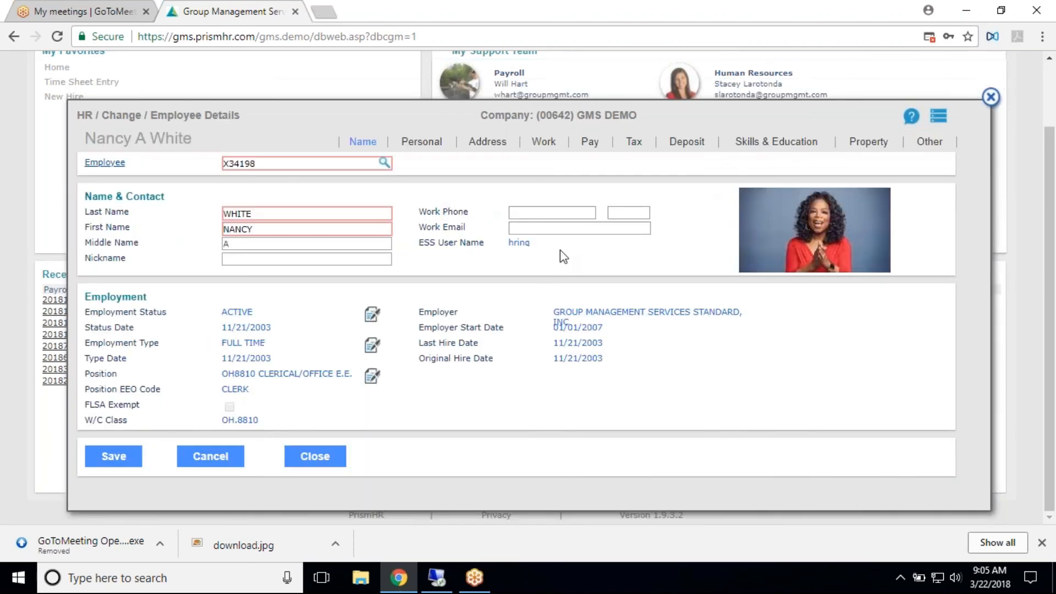
- Reopen the Employee Events, remove the Worked Holidays and Keys Issued rows, and close without saving
click(933, 120)
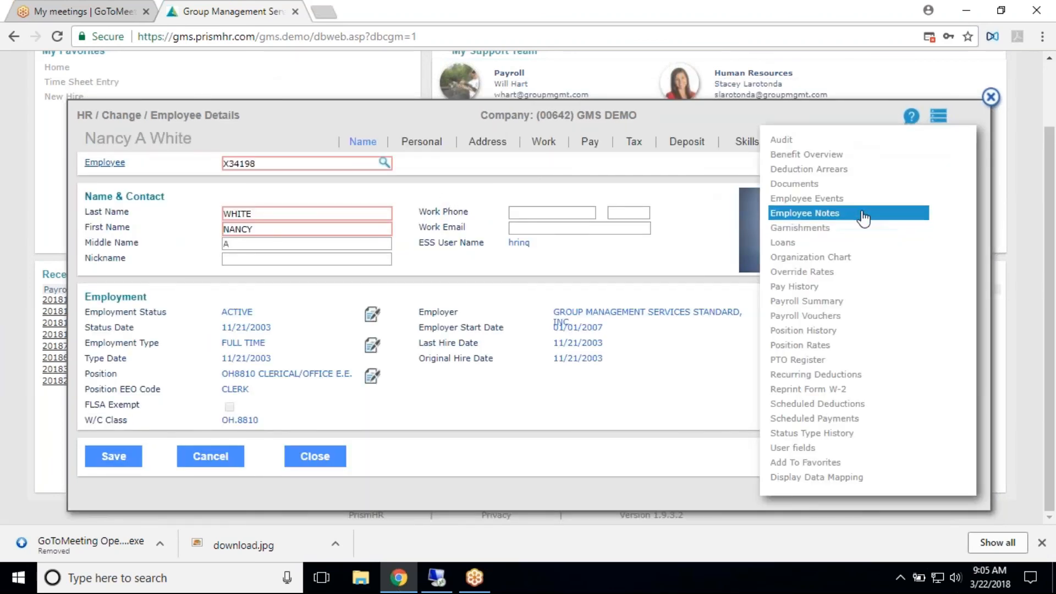
click(807, 199)
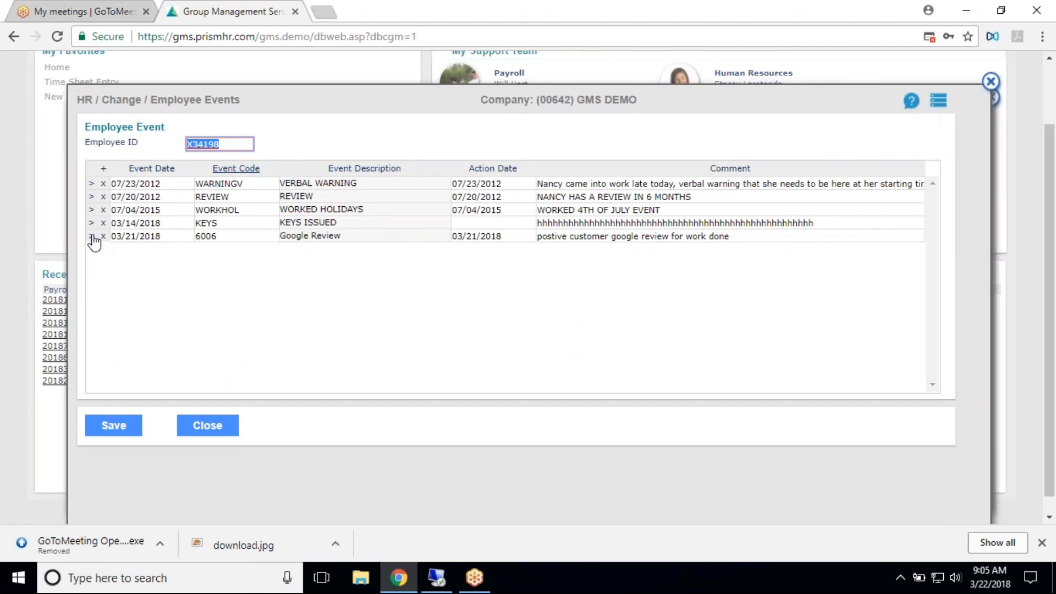
click(104, 210)
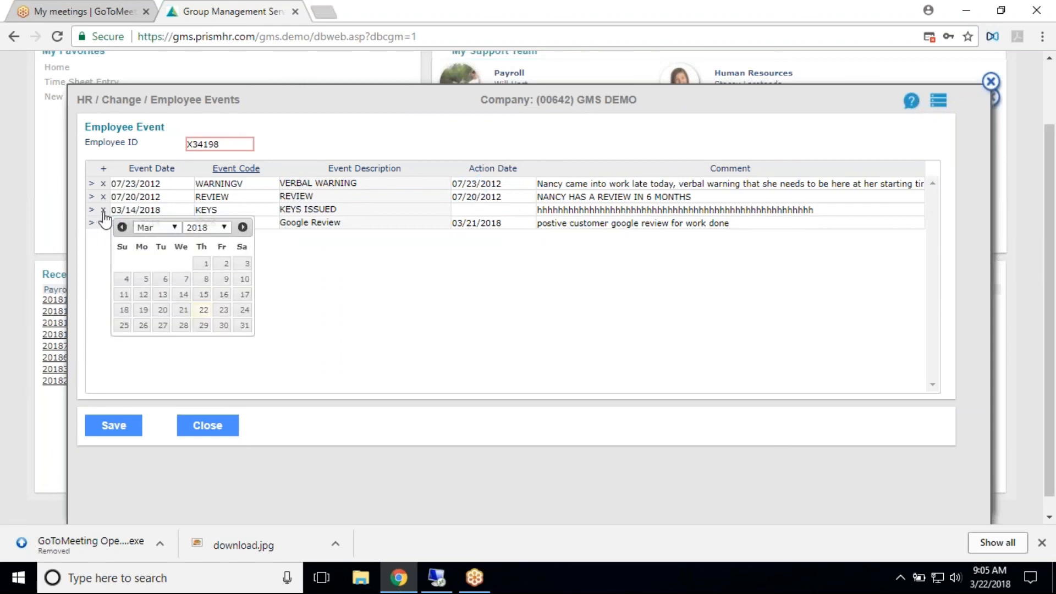
click(104, 210)
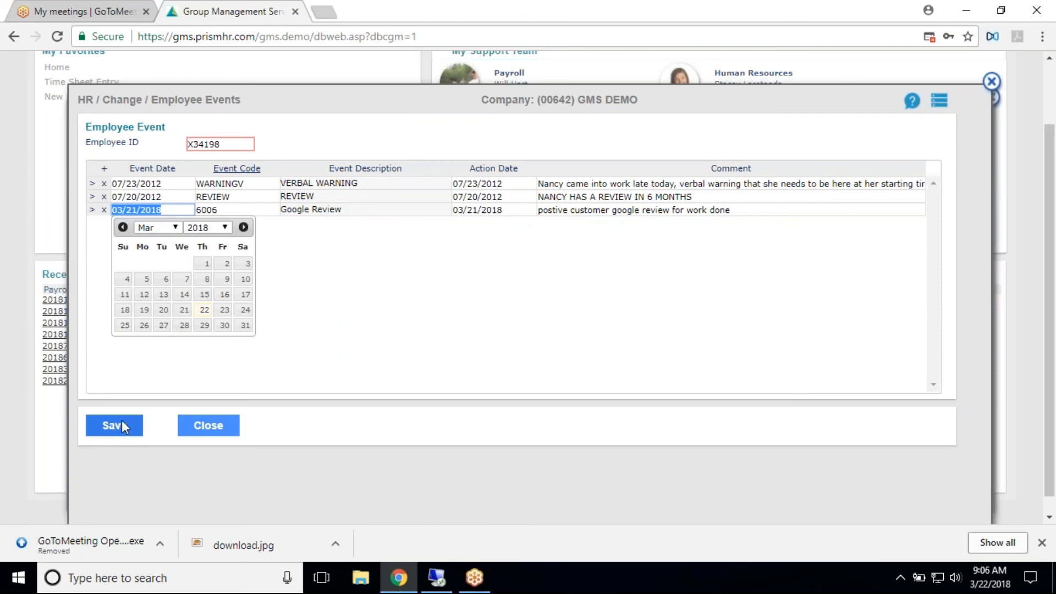
click(230, 427)
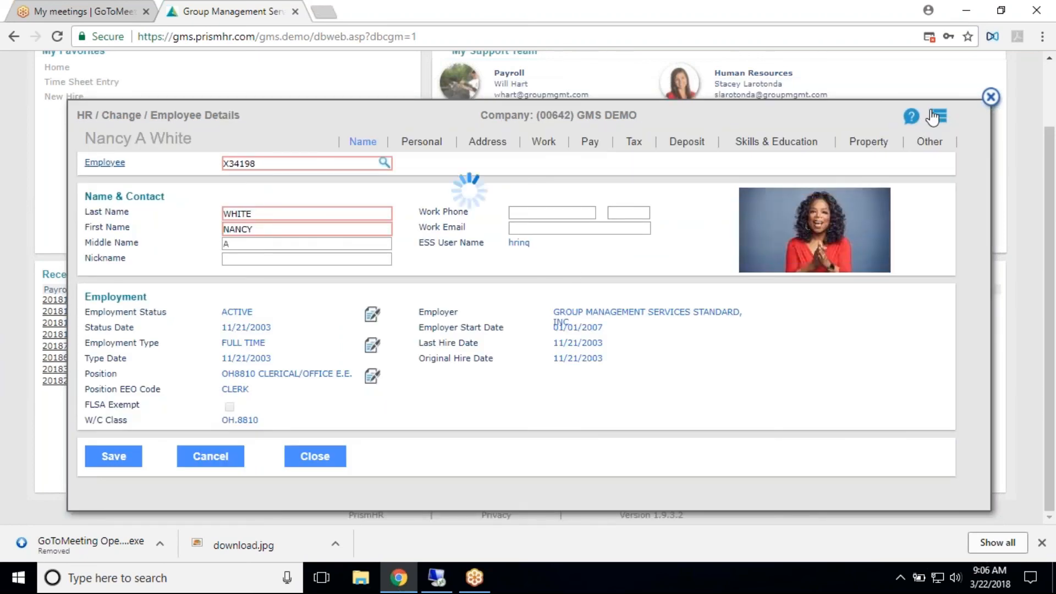
- Bring up the Employee Events again to check the logged entries, and close the list
click(937, 116)
click(808, 198)
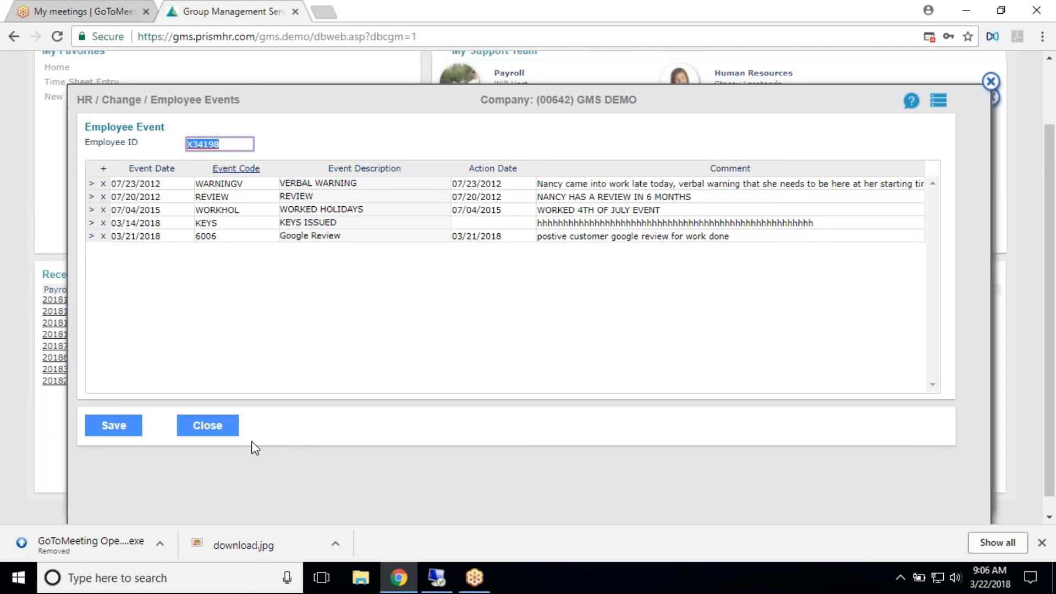
click(204, 431)
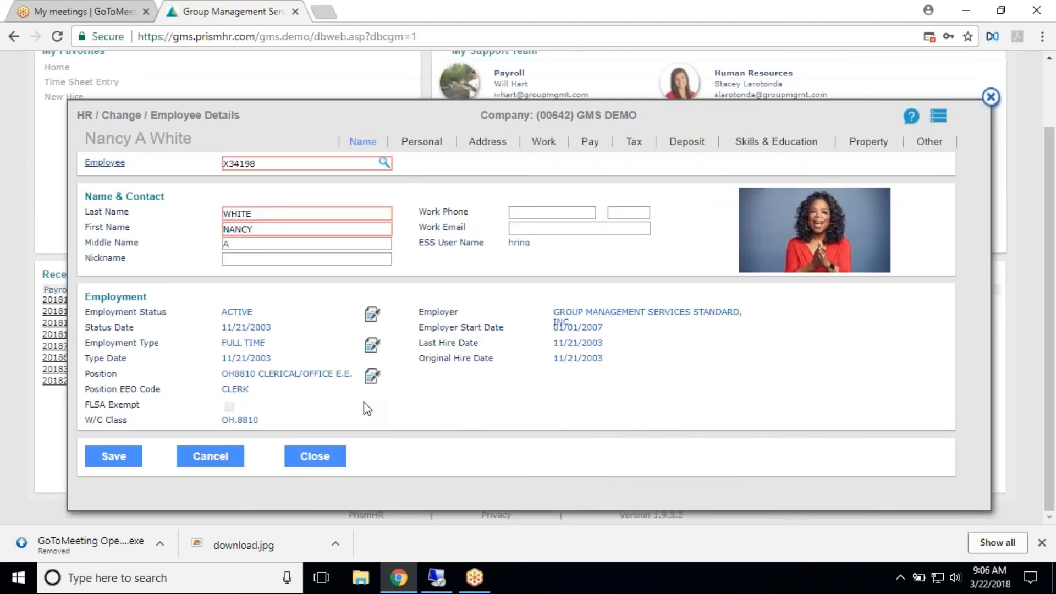
- View the Employee Notes and a blank note entry form, and close both without adding a note
click(940, 122)
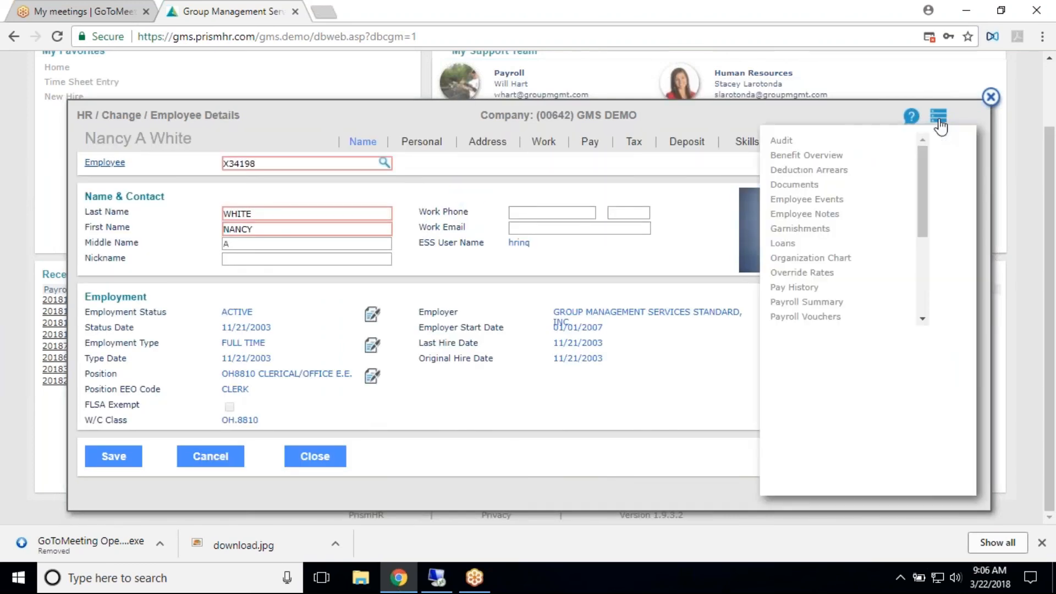
click(835, 216)
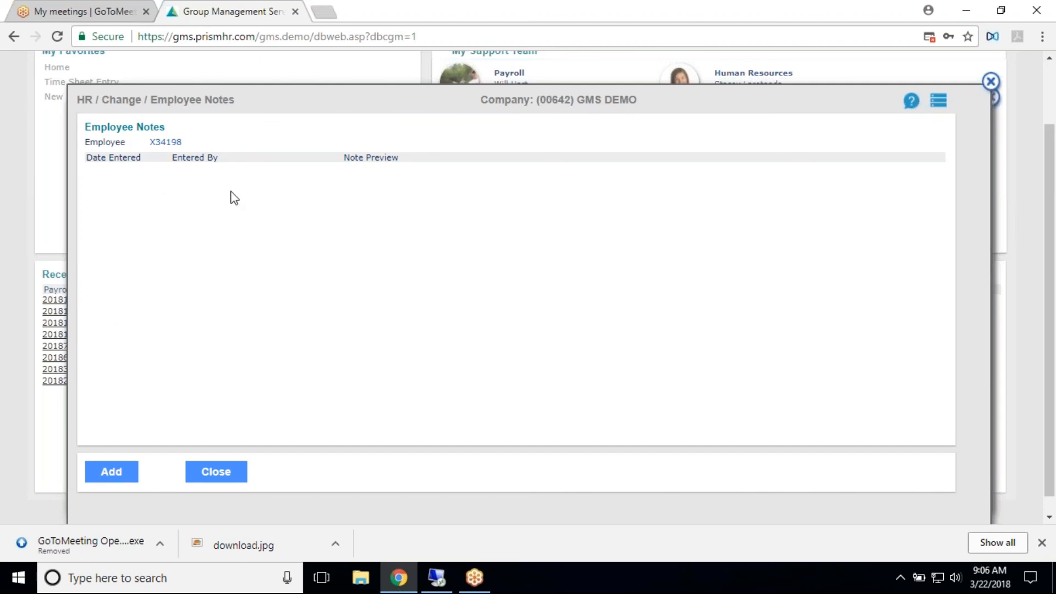
click(105, 475)
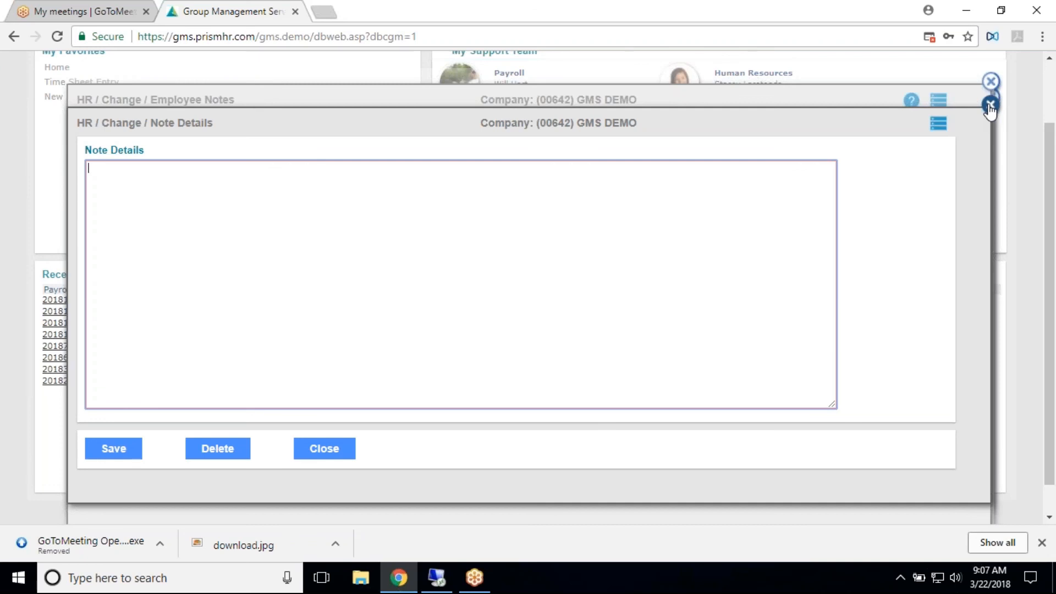
click(345, 448)
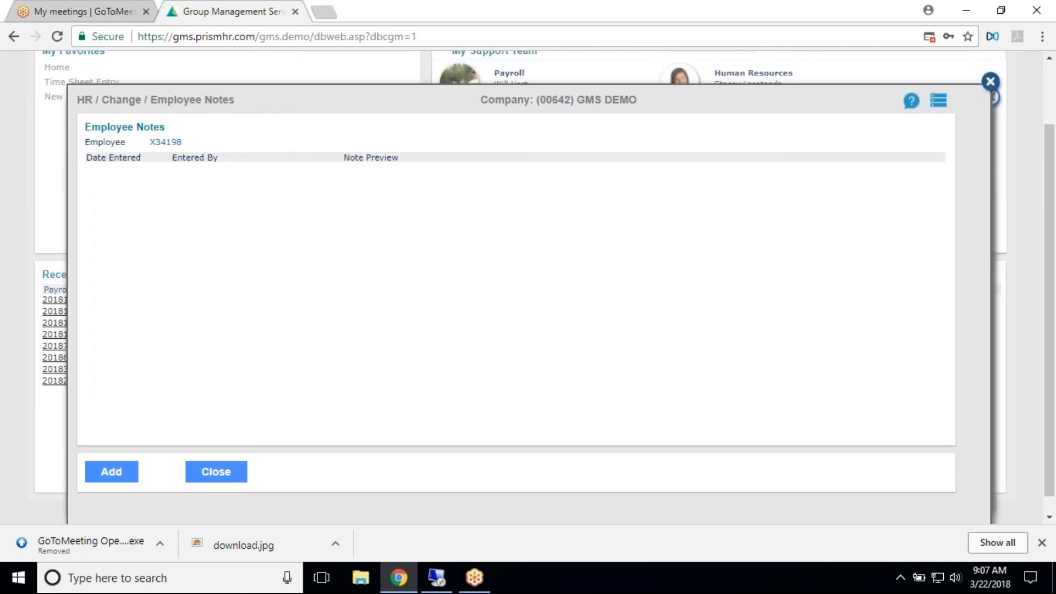
click(991, 81)
- Open the employee's Documents, view the file upload window, and dismiss it
mouse_move(815, 230)
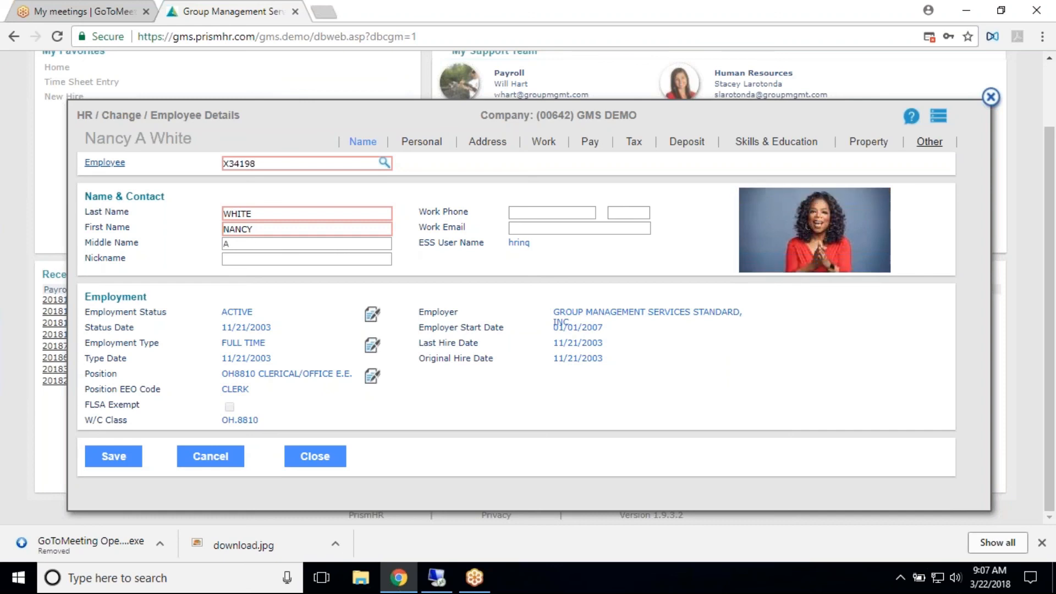
click(941, 125)
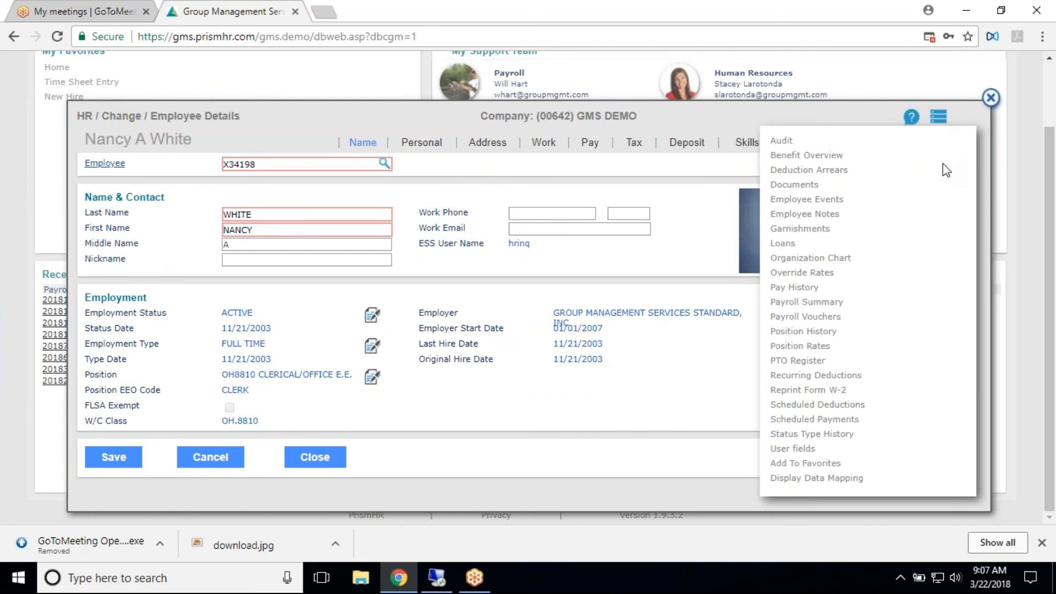
click(827, 181)
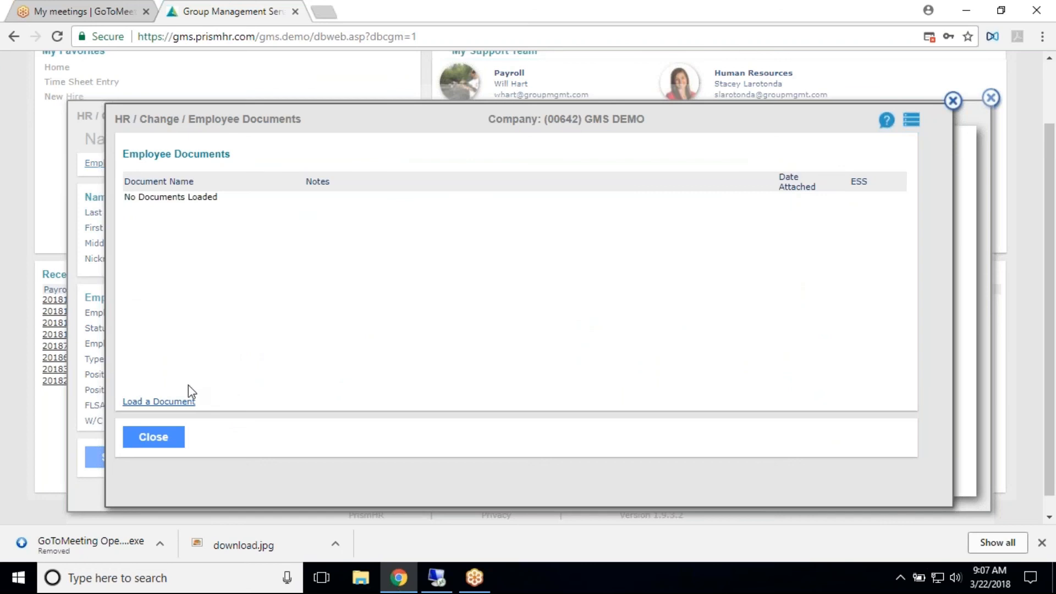
click(175, 402)
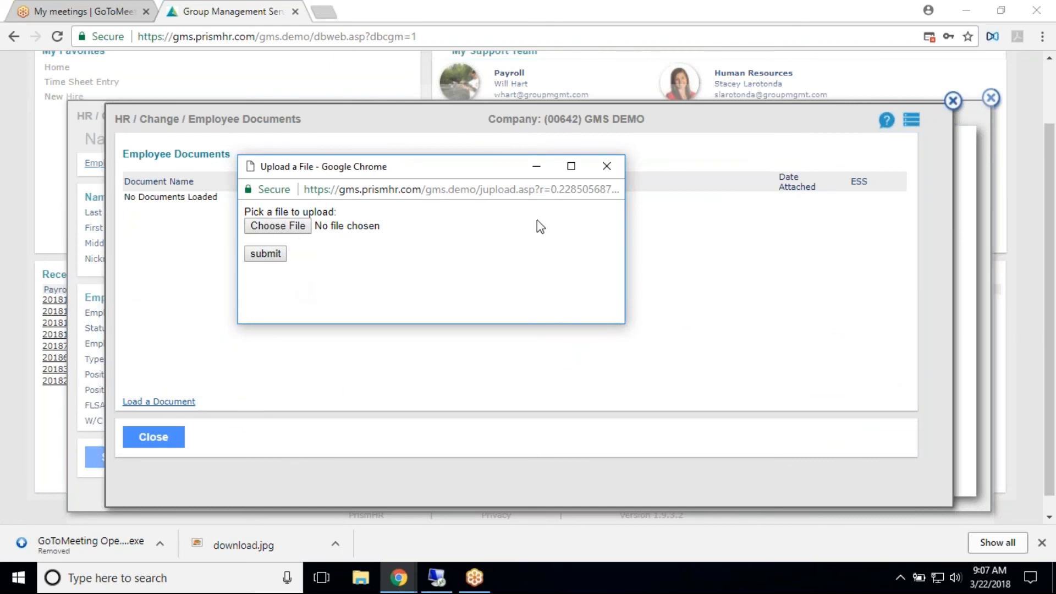
click(607, 165)
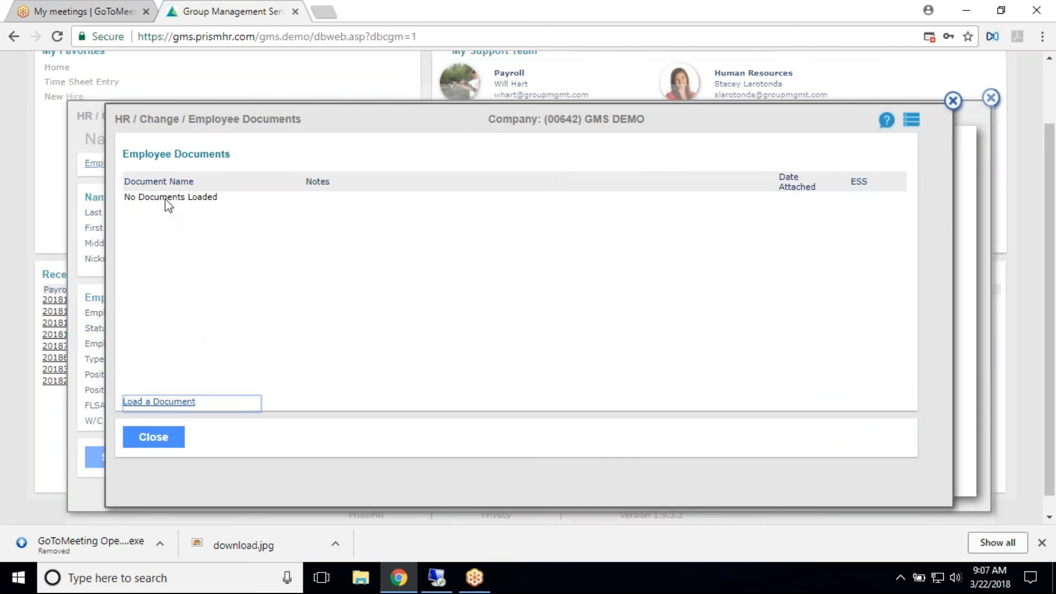
- Try to load the file "2018-03-22 08.30 GMS Connect Training" from the Documents folder into the employee's documents
click(170, 401)
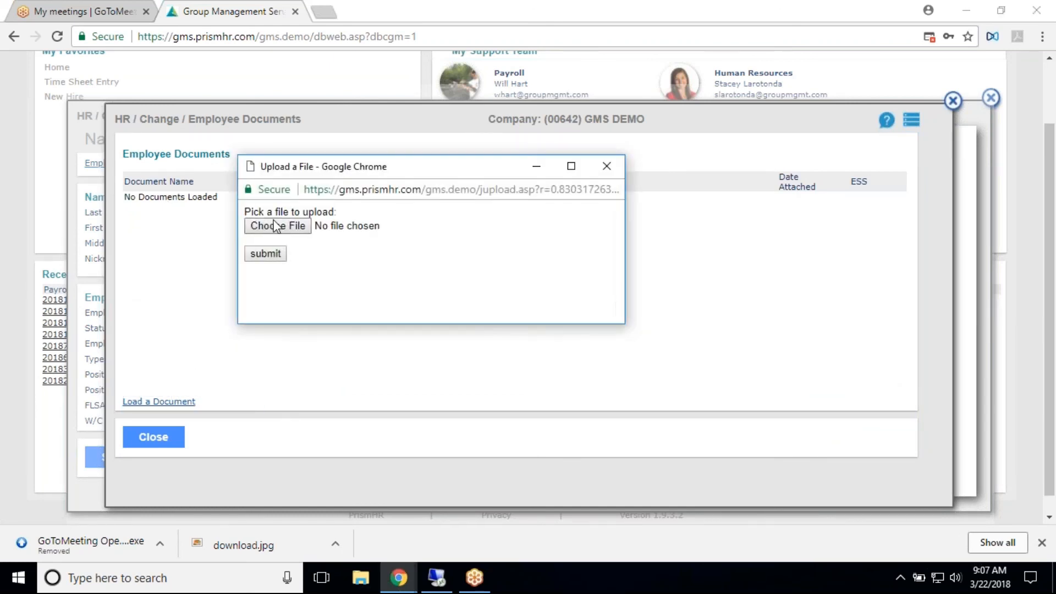
click(274, 225)
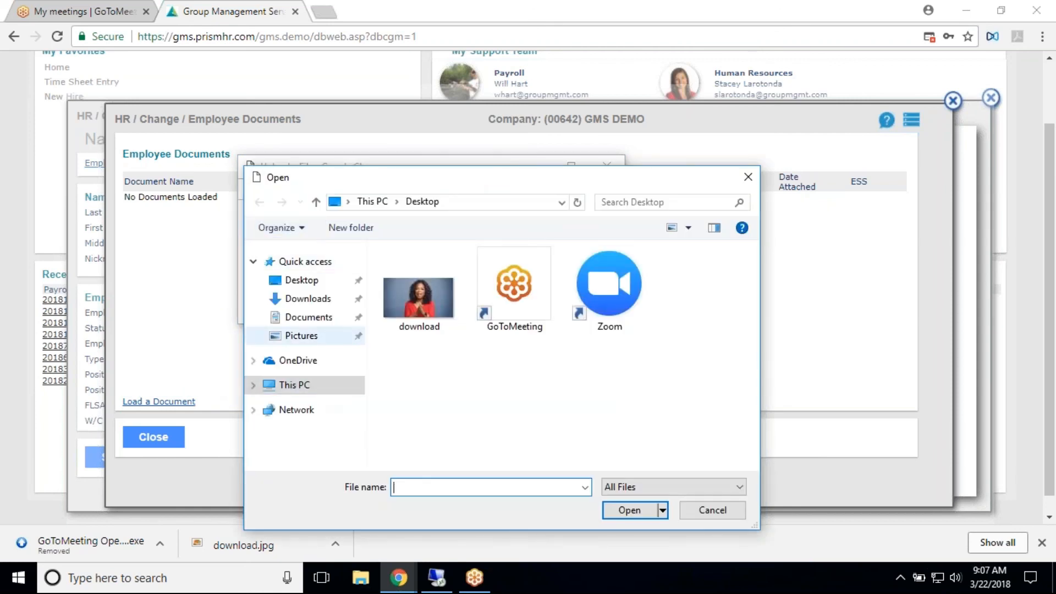
click(311, 299)
click(309, 319)
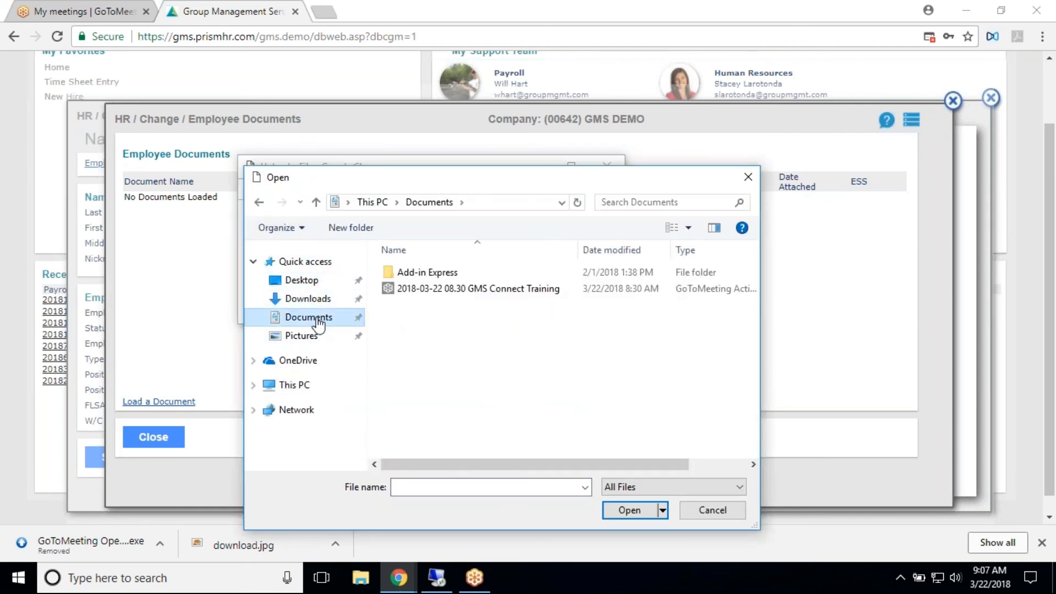
click(473, 288)
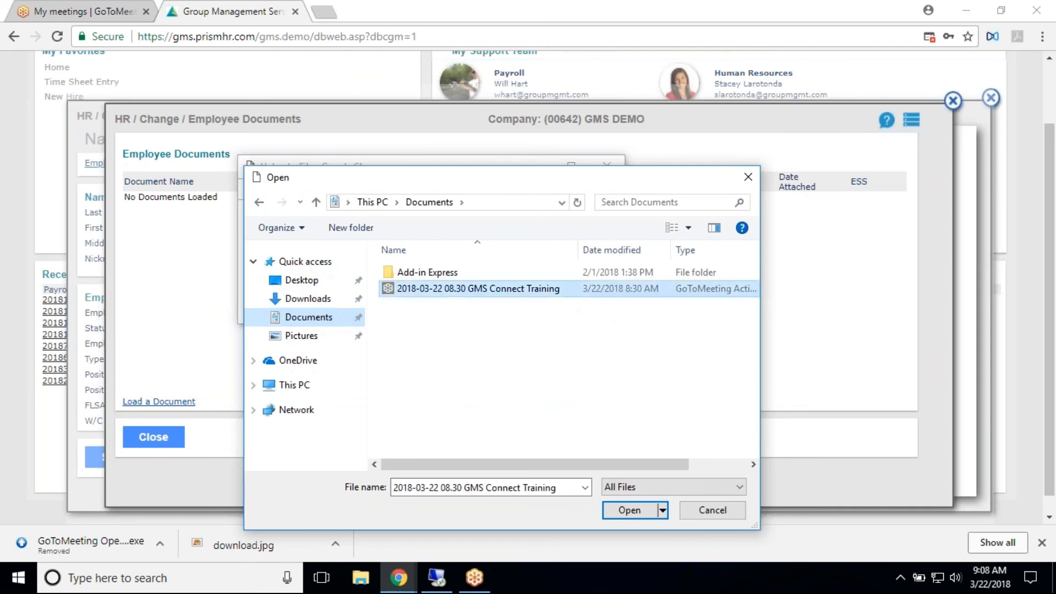
click(633, 510)
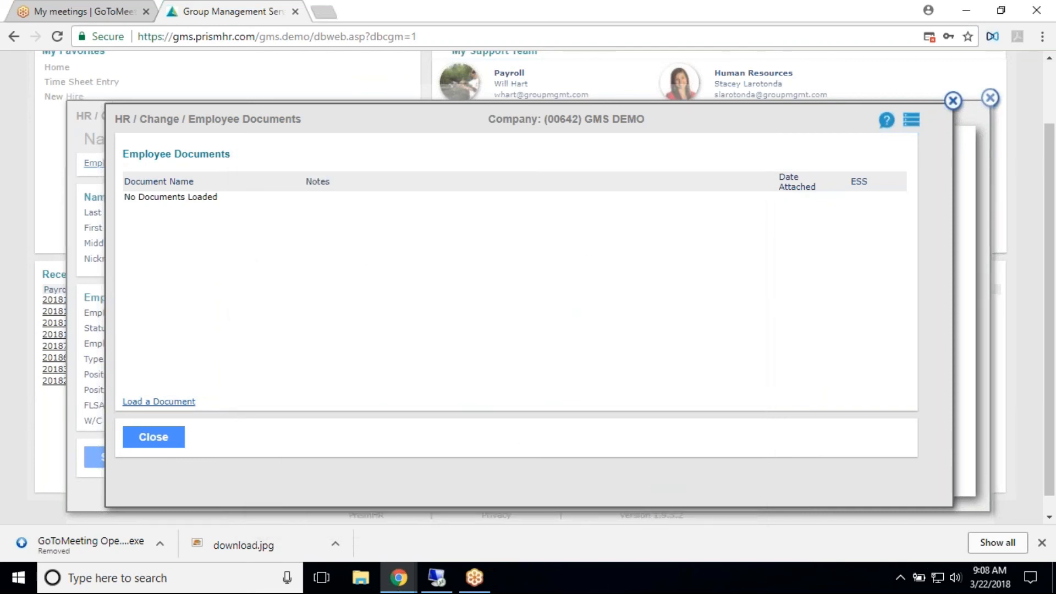
- Try to load the "download" picture from the Desktop into the employee's documents
click(190, 406)
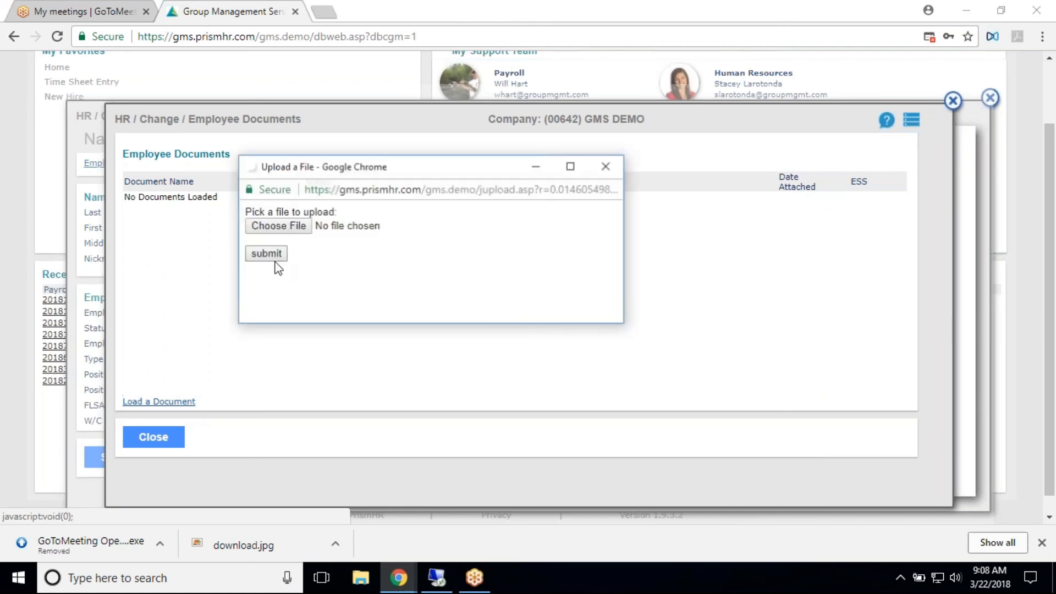
click(278, 231)
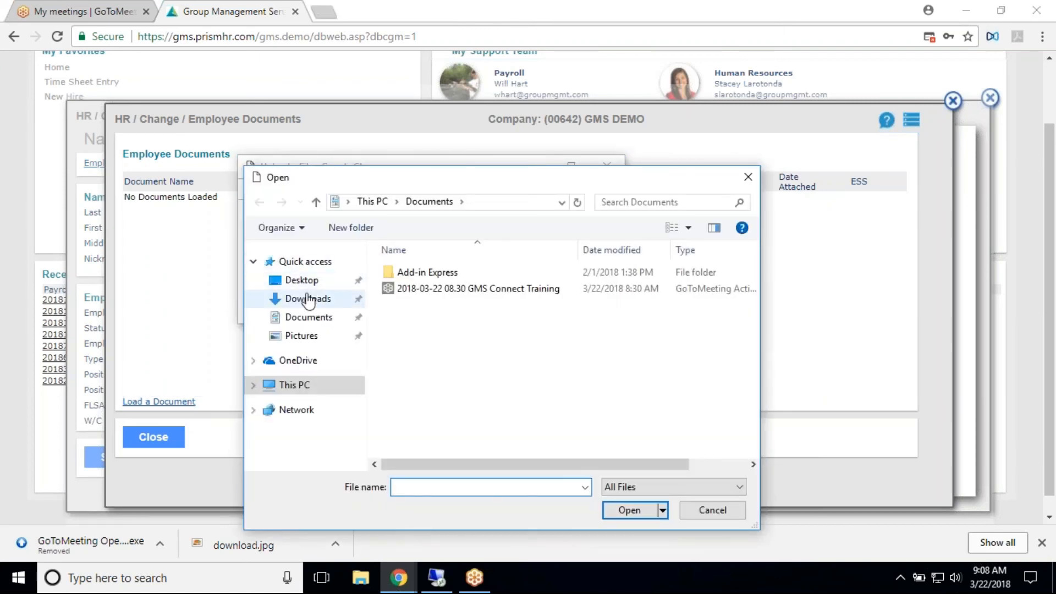
click(303, 280)
click(397, 305)
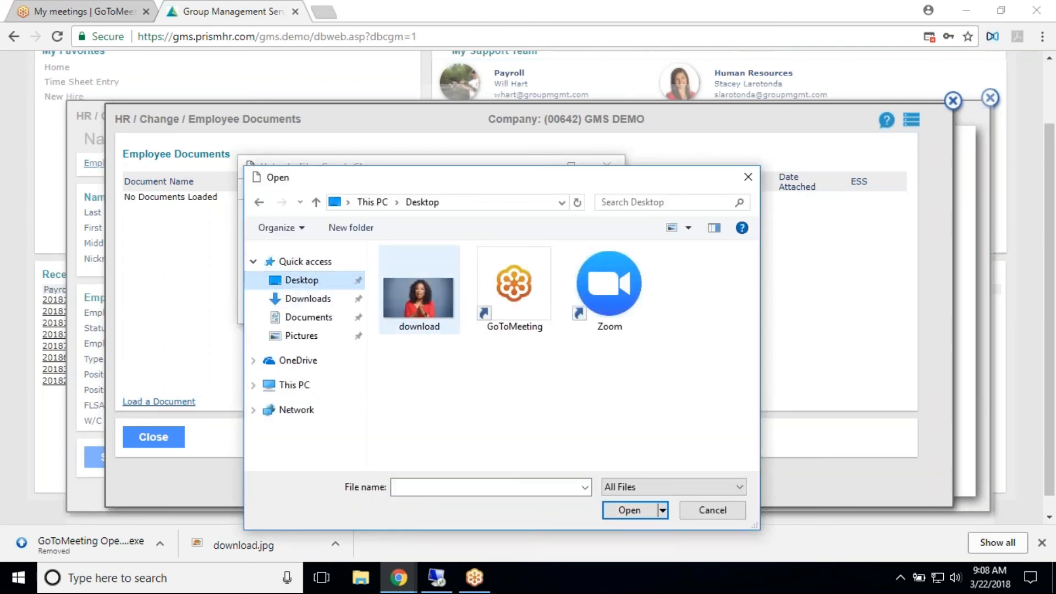
click(642, 507)
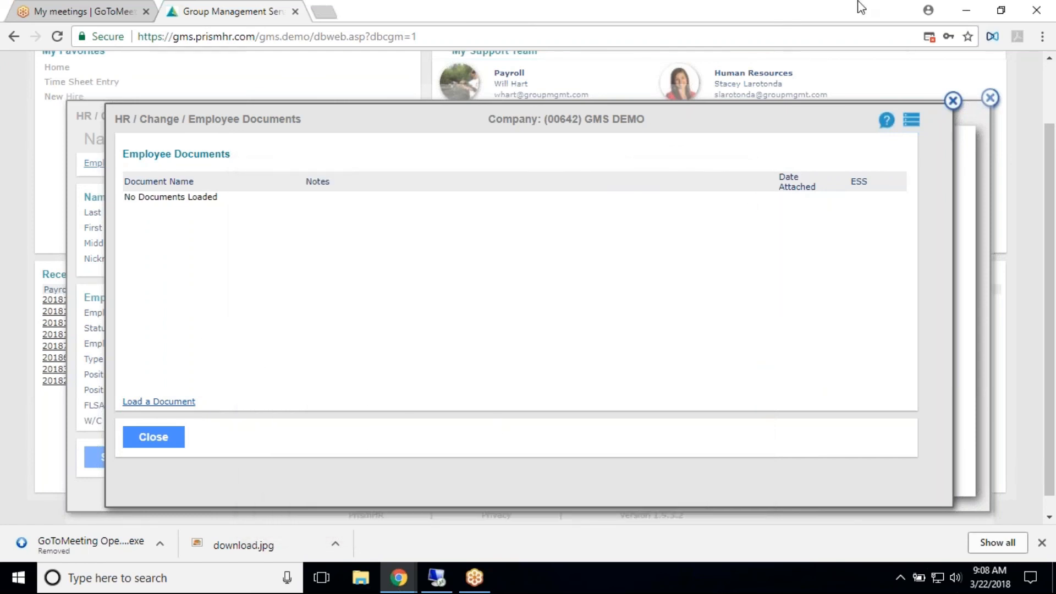
click(929, 35)
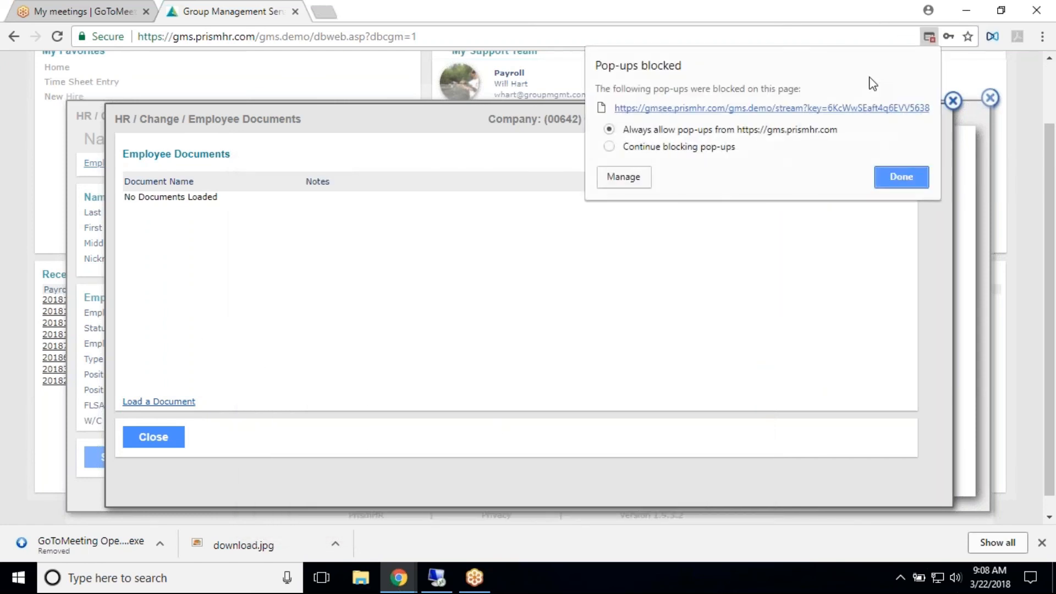
click(880, 177)
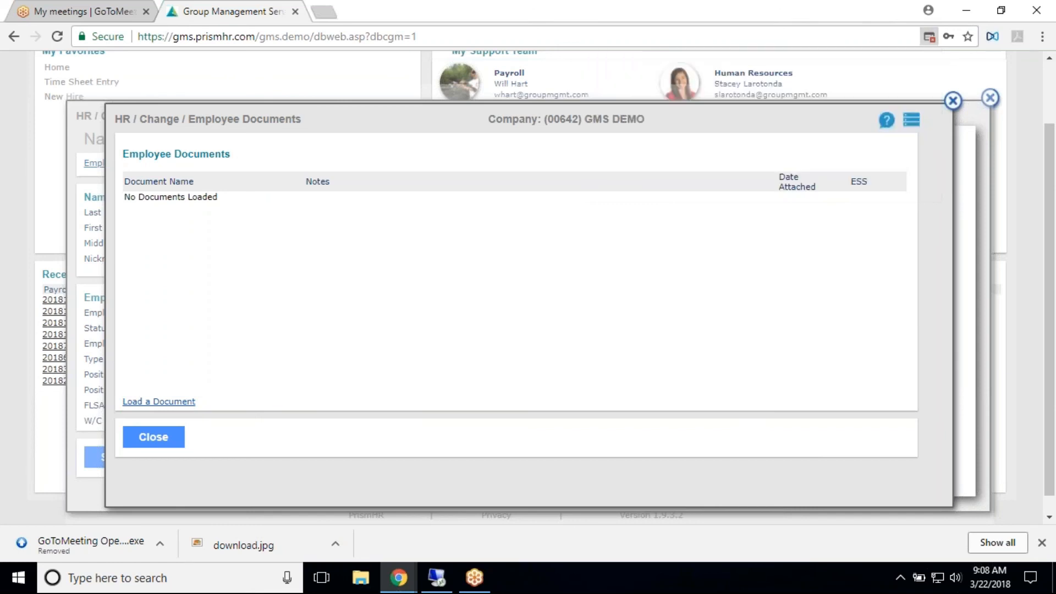
click(159, 403)
- Hide the browser's downloads bar, and view and dismiss the upload window for the document list containing 2017 W4.pdf
click(1041, 542)
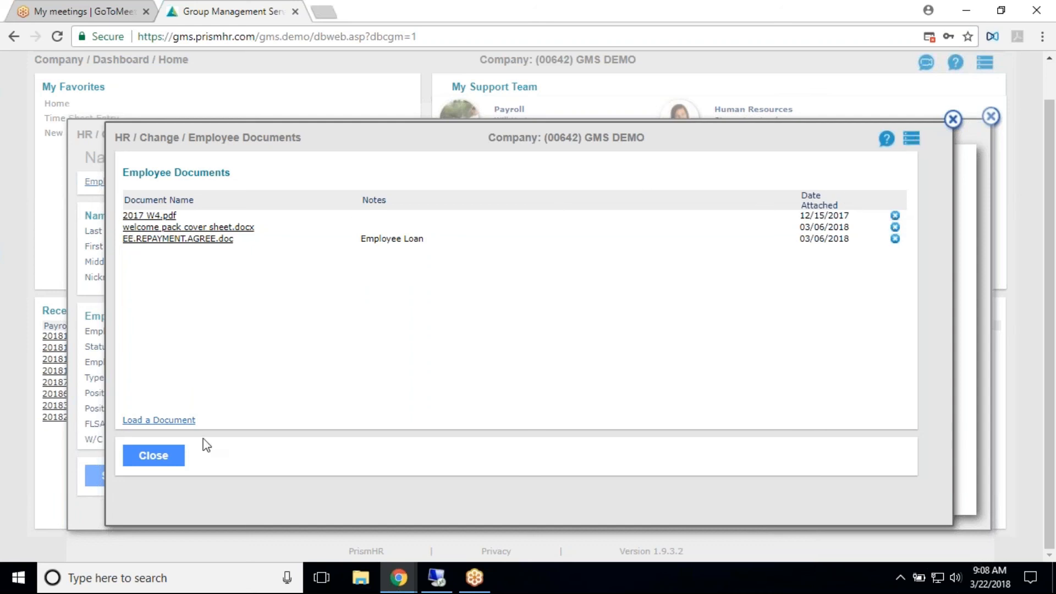
click(186, 421)
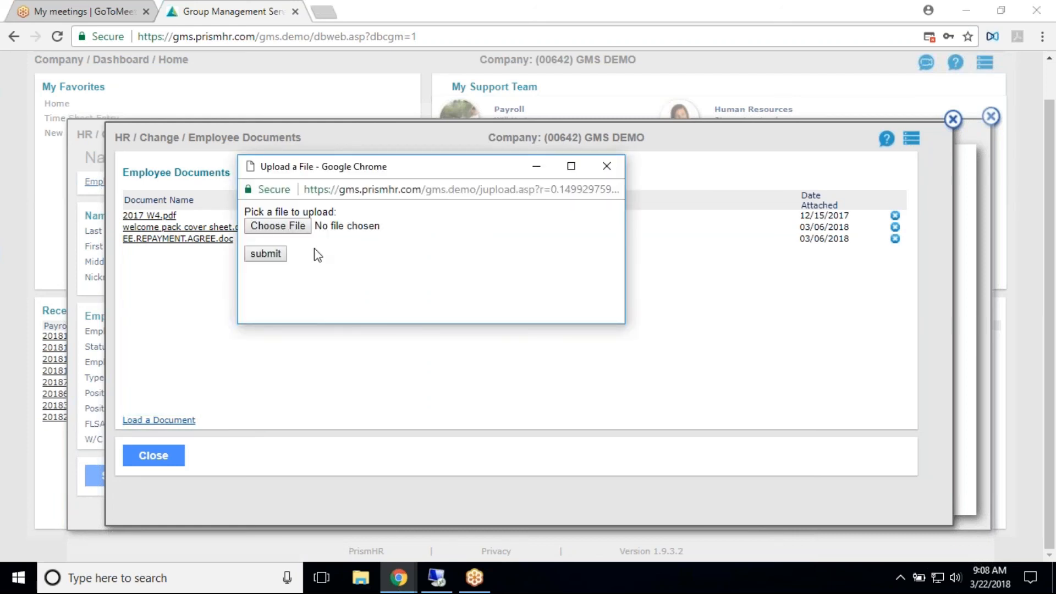
click(607, 166)
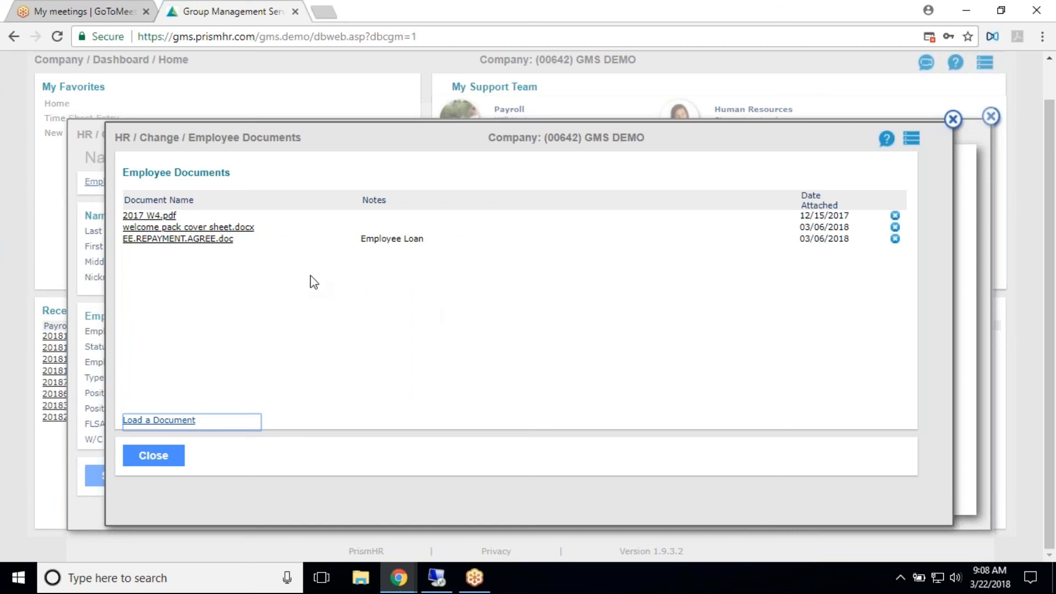
- Download EE.REPAYMENT.AGREE.doc from the employee's documents and close the document list
double_click(223, 240)
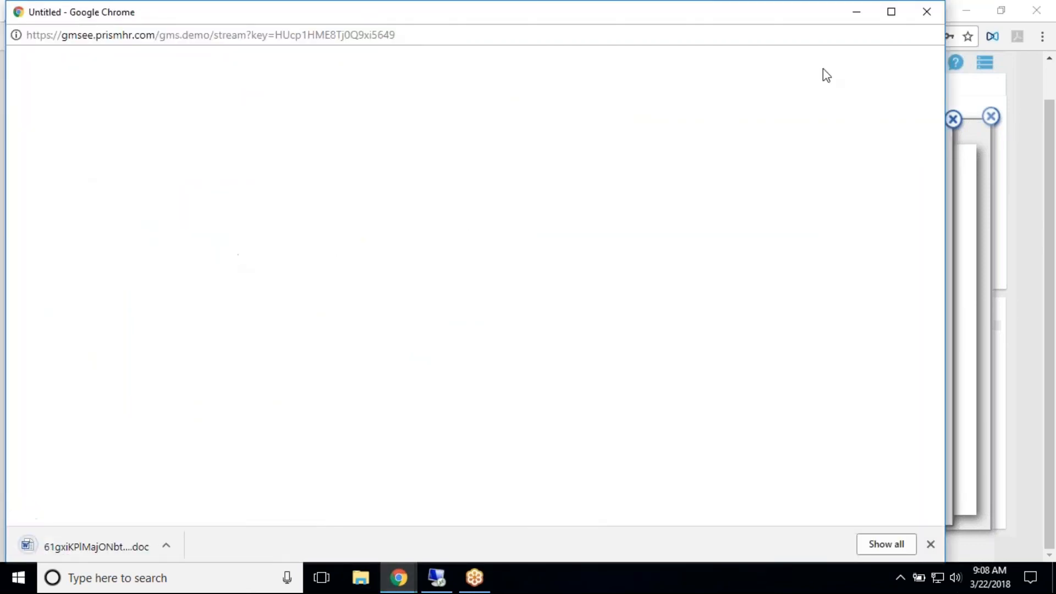
click(927, 12)
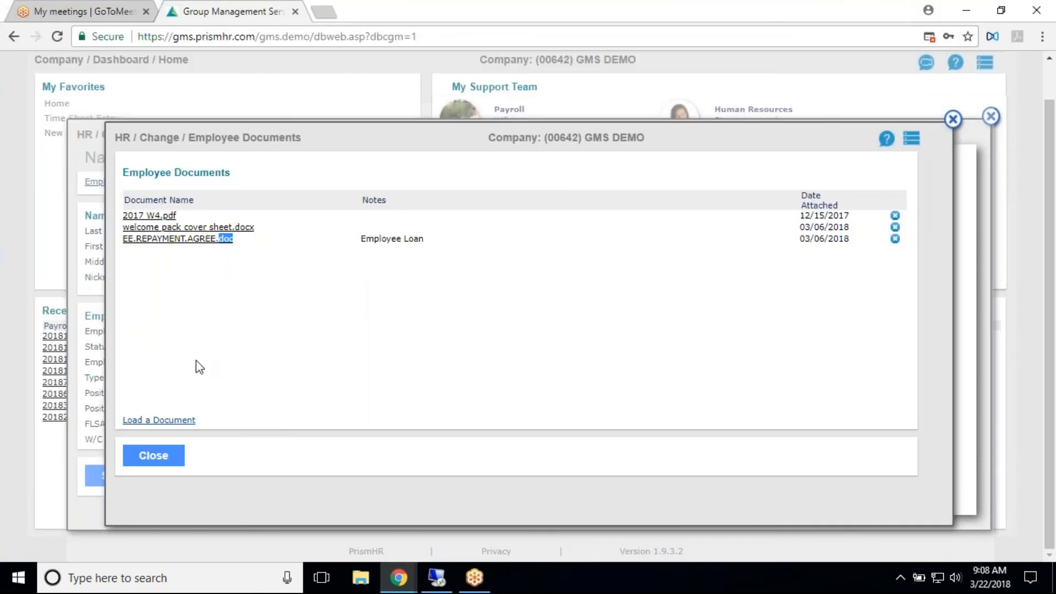
click(159, 456)
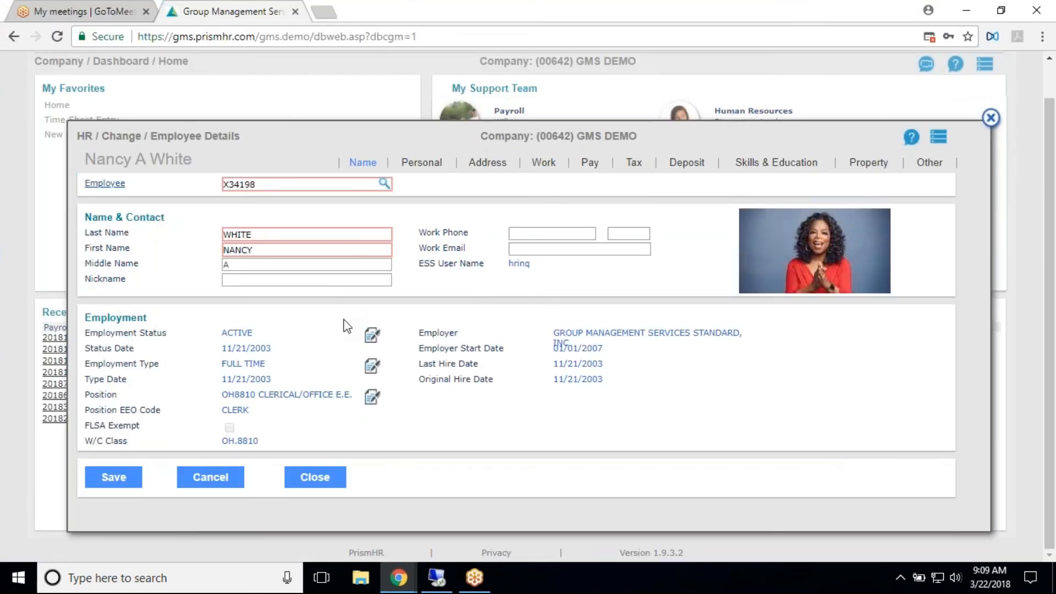
- View the related actions available for the employee and close the employee details to return to the dashboard
click(938, 136)
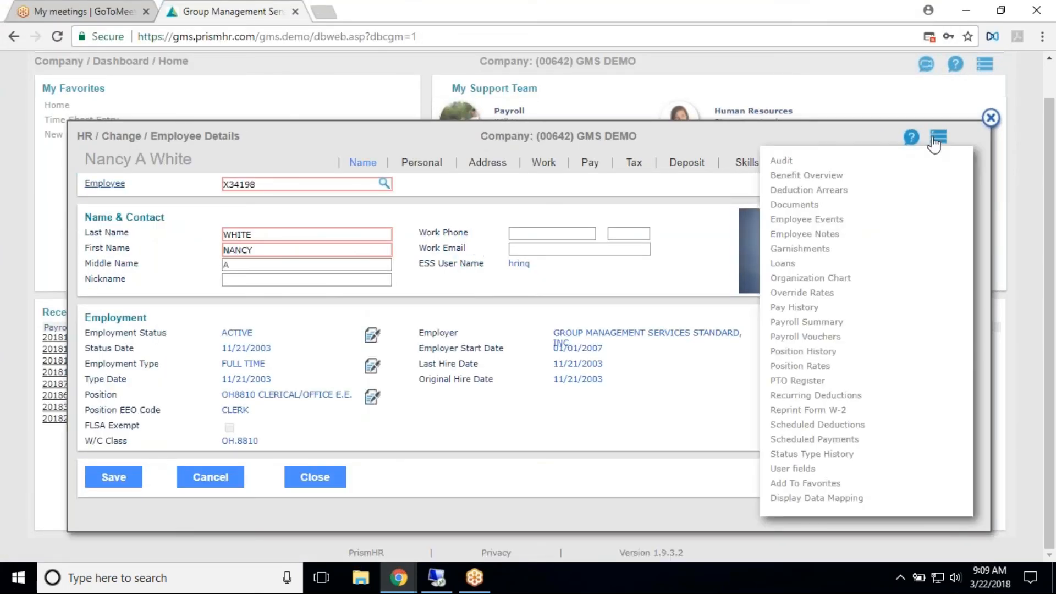
click(988, 118)
click(981, 71)
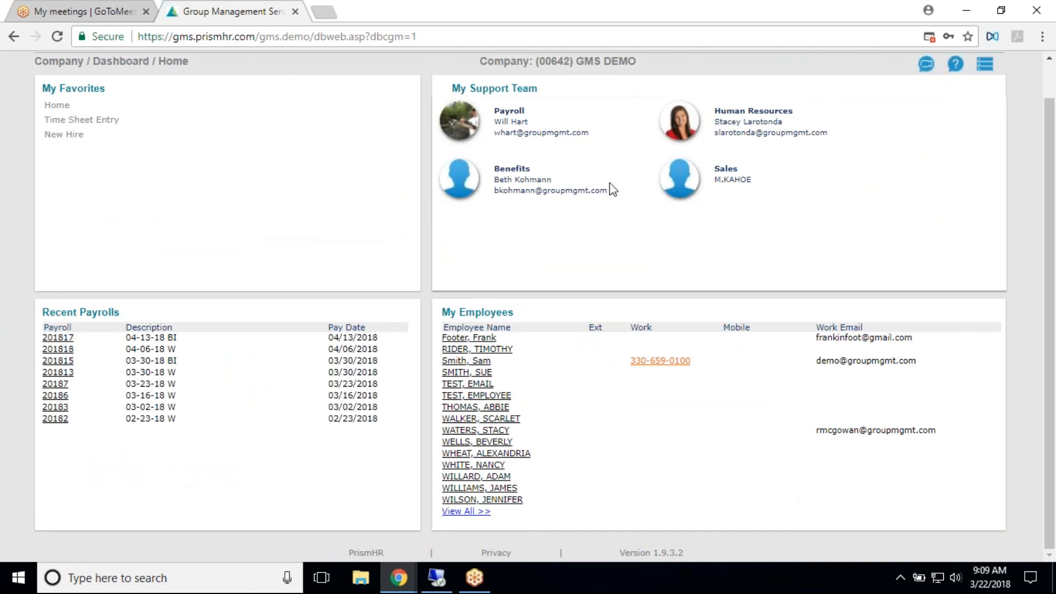
- Search the applications for "docum" and open Company Documents
scroll(704, 110, up, 1)
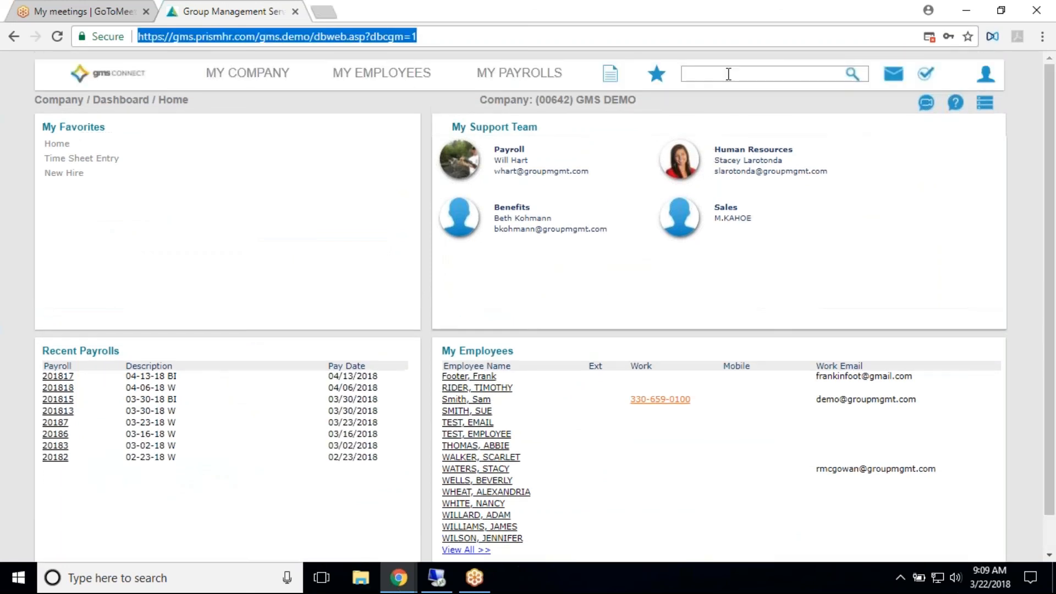
click(730, 74)
text(client)
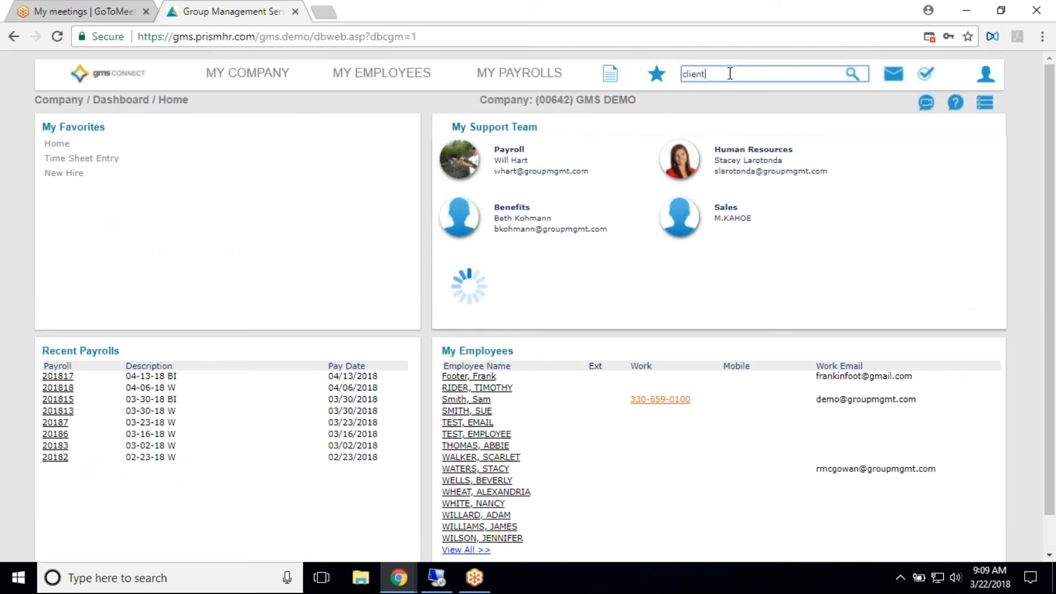
text( docu)
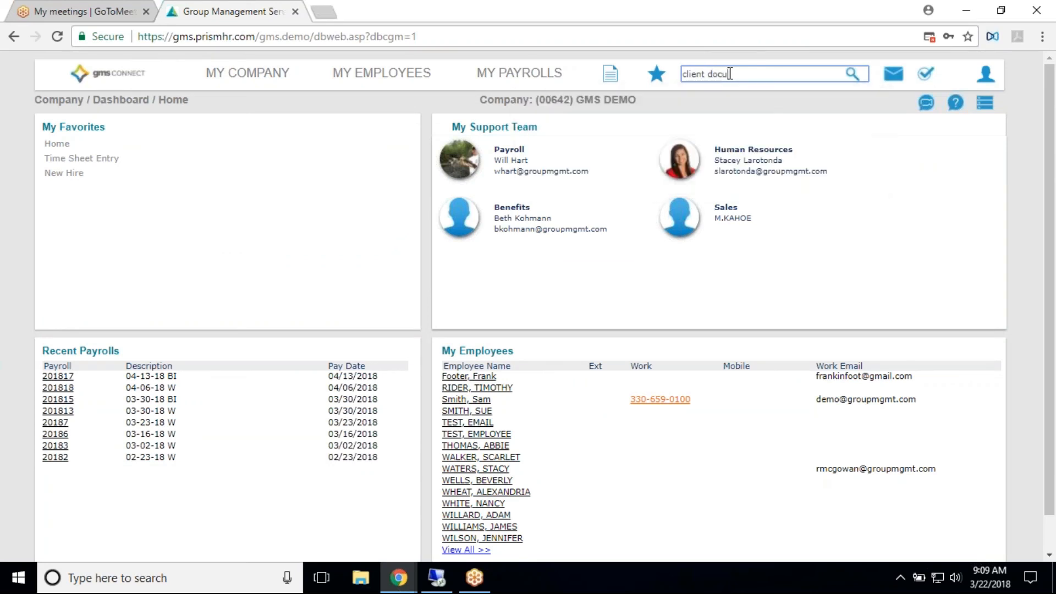
key(BackSpace)
key(BackSpace)
key(BackSpace)
key(BackSpace)
key(BackSpace)
key(BackSpace)
key(BackSpace)
key(BackSpace)
key(BackSpace)
key(BackSpace)
text(doc)
text(ue)
key(BackSpace)
text(m)
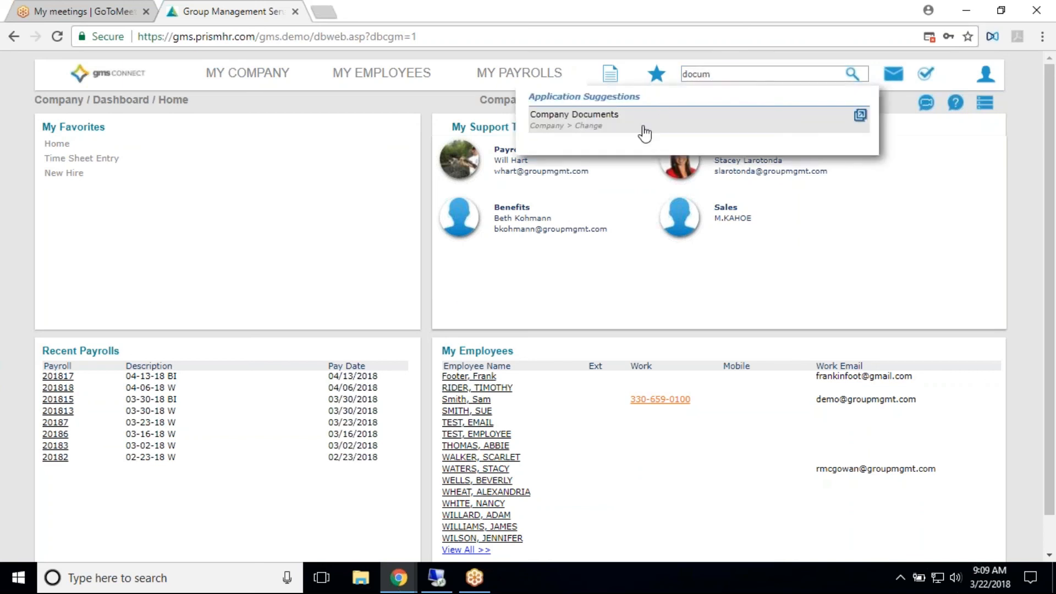
click(642, 122)
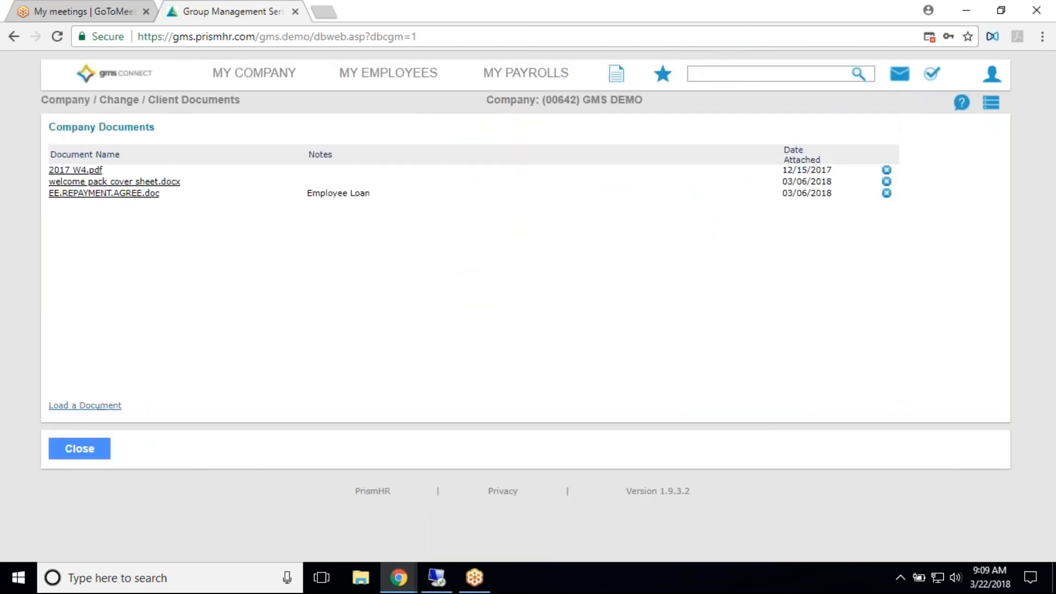
- View and dismiss the upload window for company documents, and close the Company Documents page
click(97, 407)
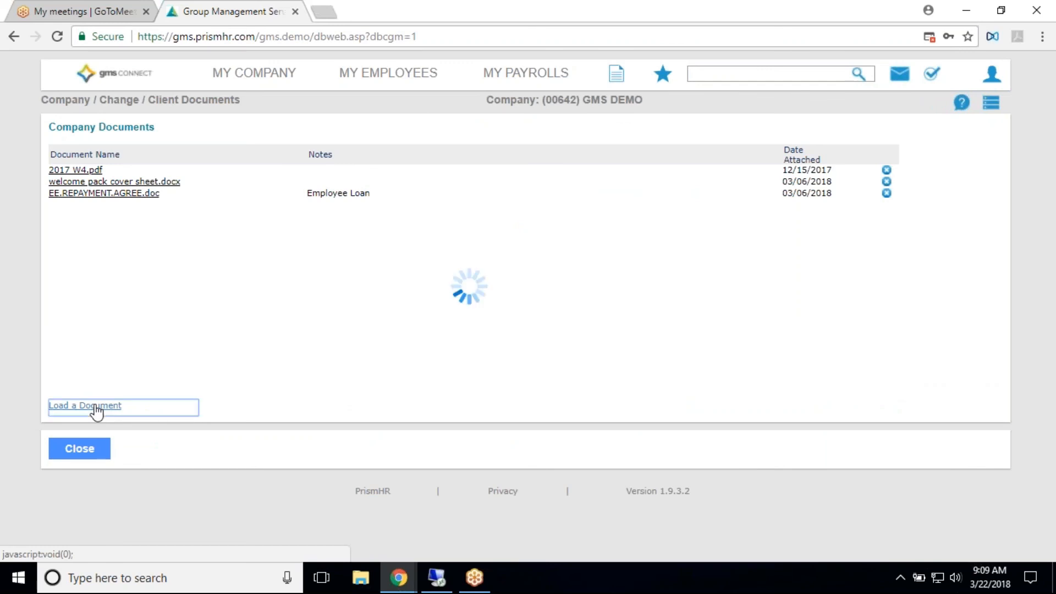
click(606, 166)
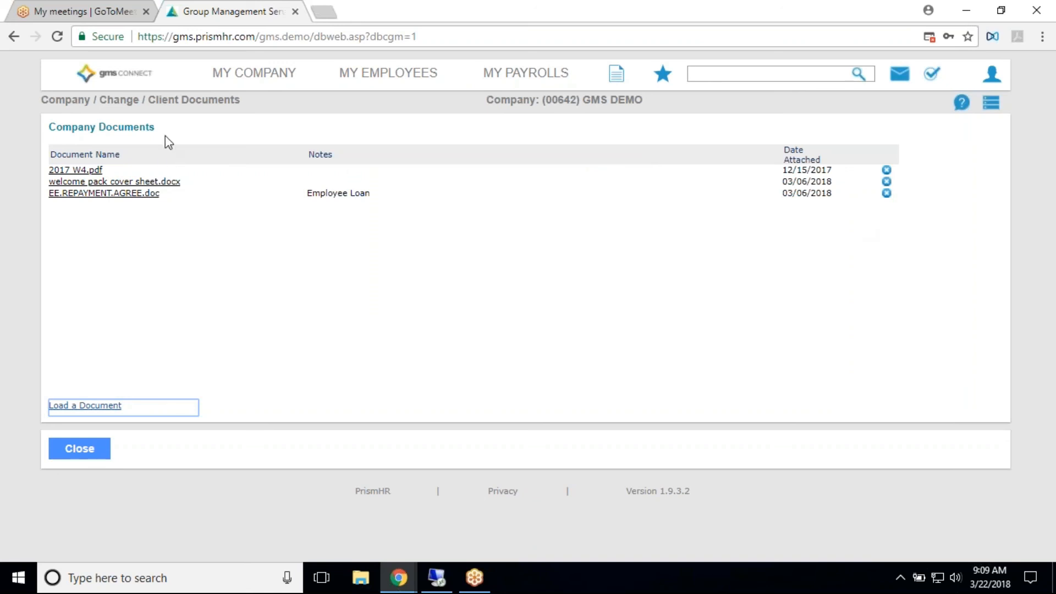
click(90, 454)
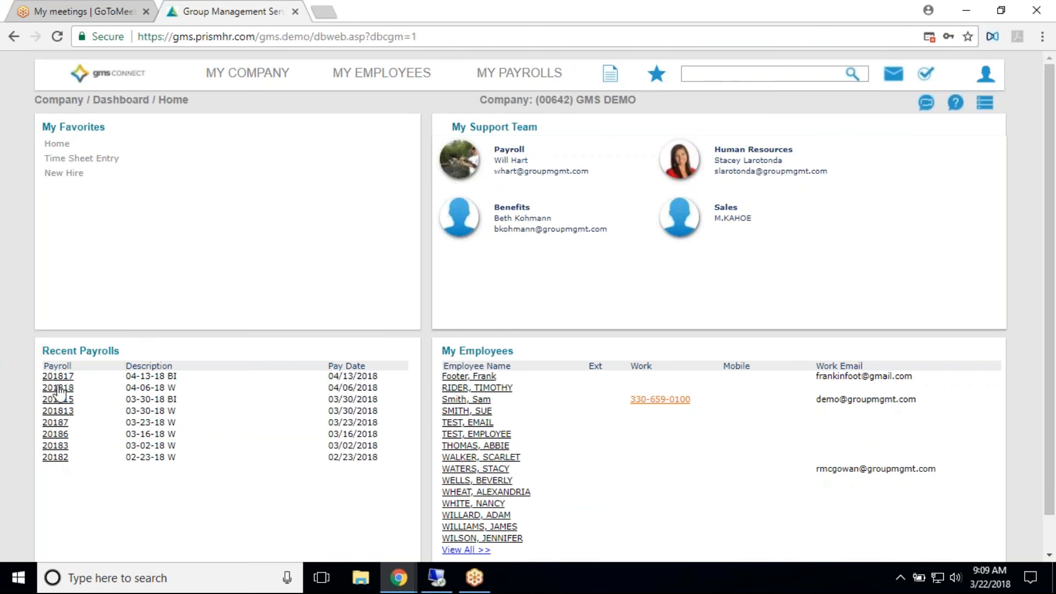
- Browse the list of available reports and try to open the Data Retriever by searching for "data"
click(608, 73)
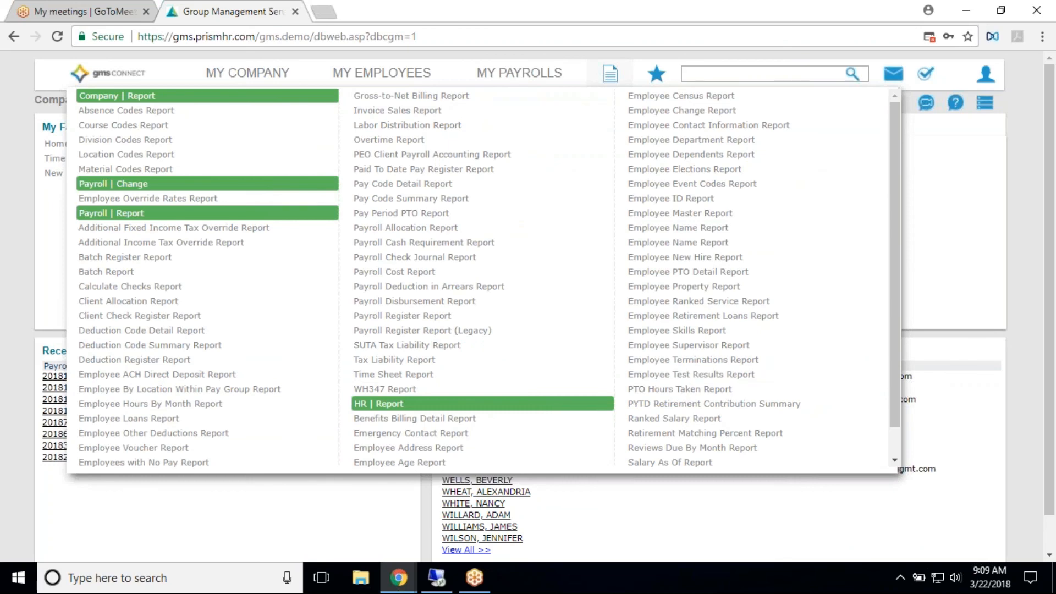
click(605, 77)
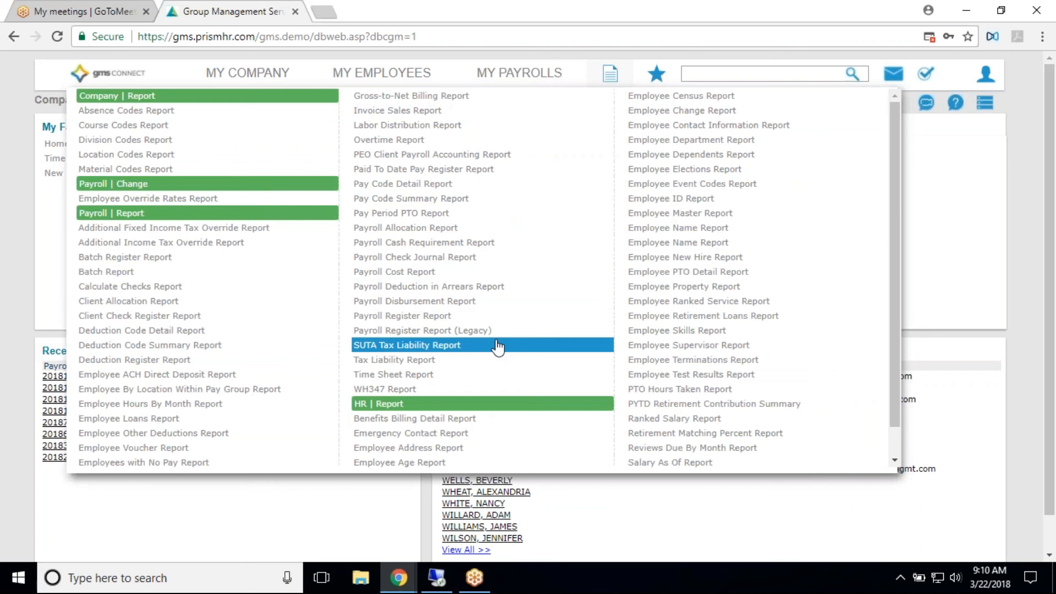
click(715, 74)
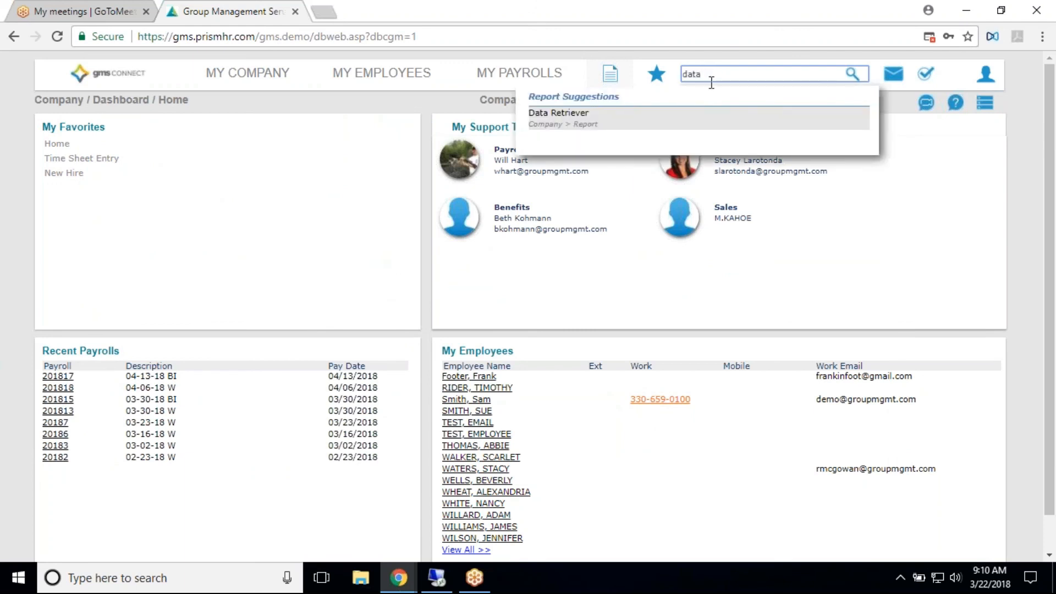
click(693, 116)
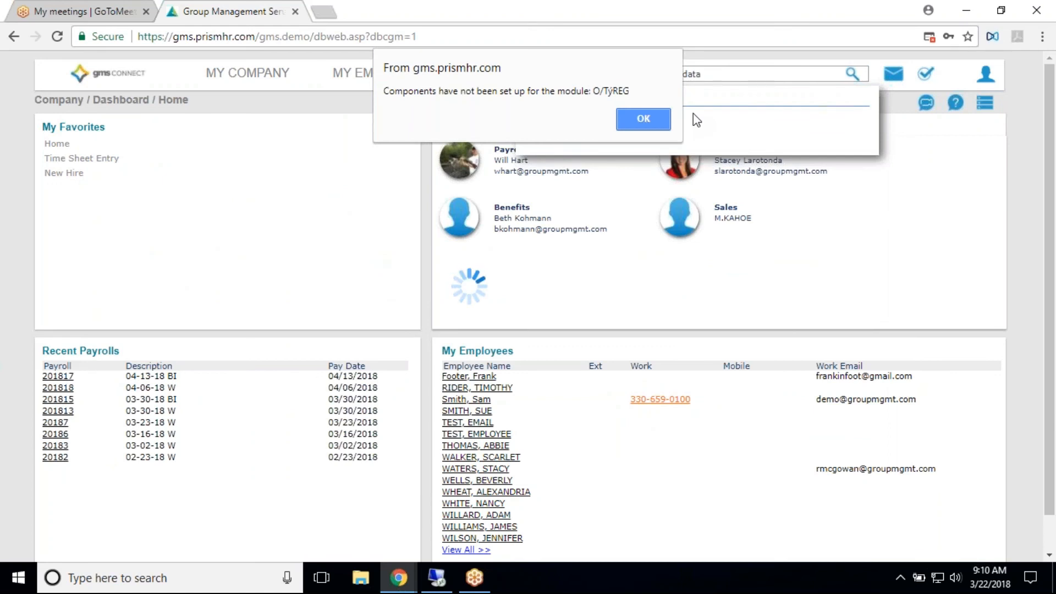
click(643, 118)
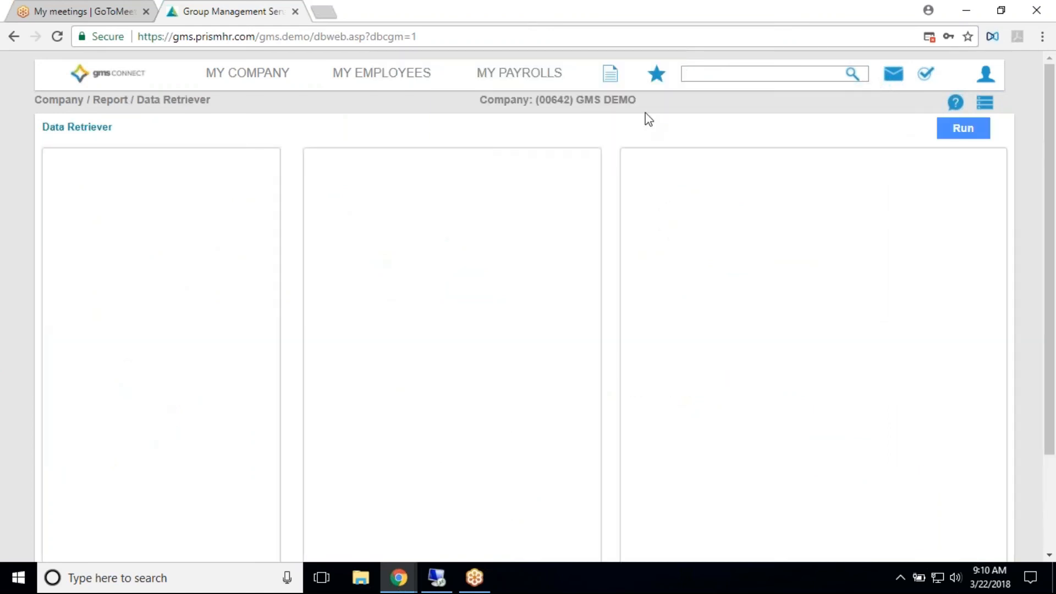
scroll(308, 229, down, 2)
scroll(316, 230, up, 2)
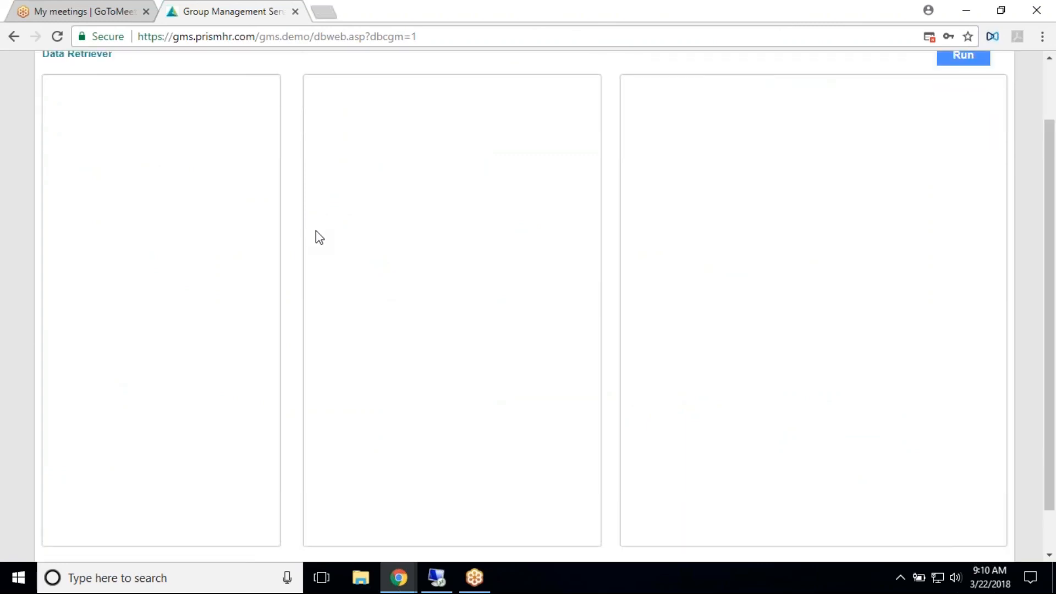
- Search for "da" and open the Data Retriever report again
click(709, 77)
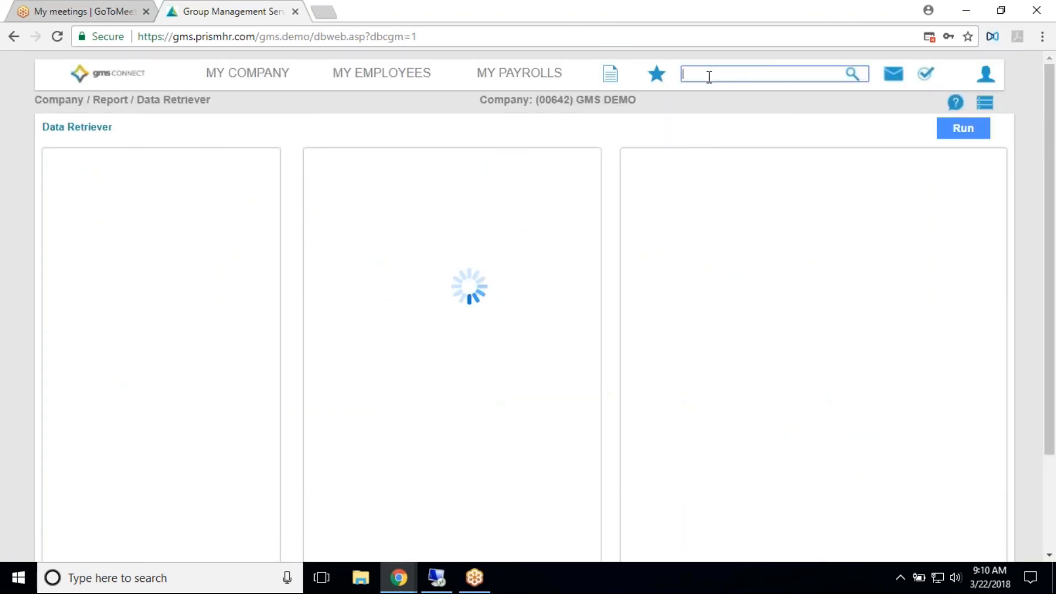
text(da)
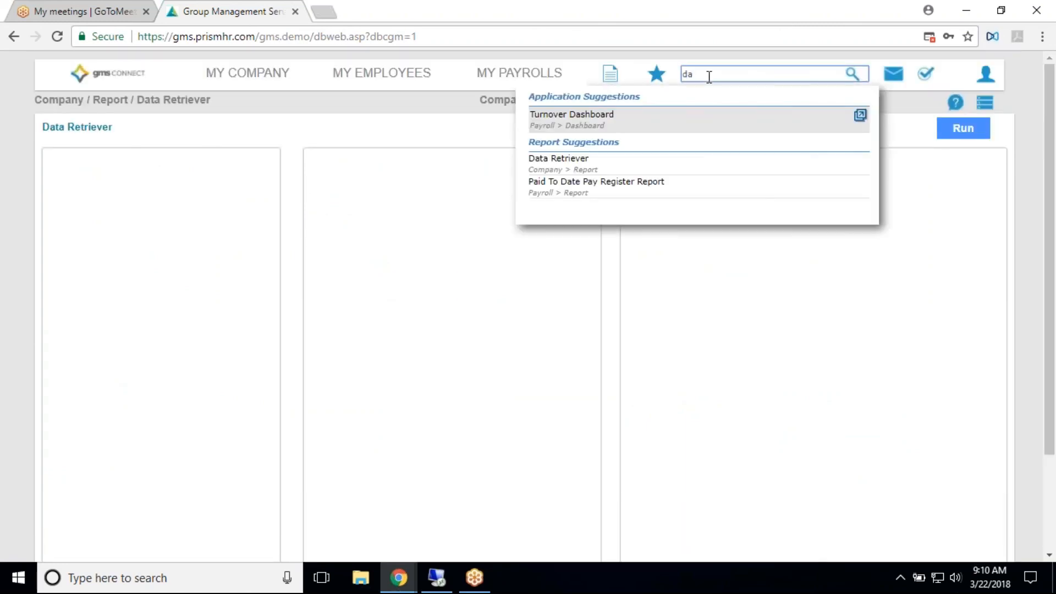
click(579, 166)
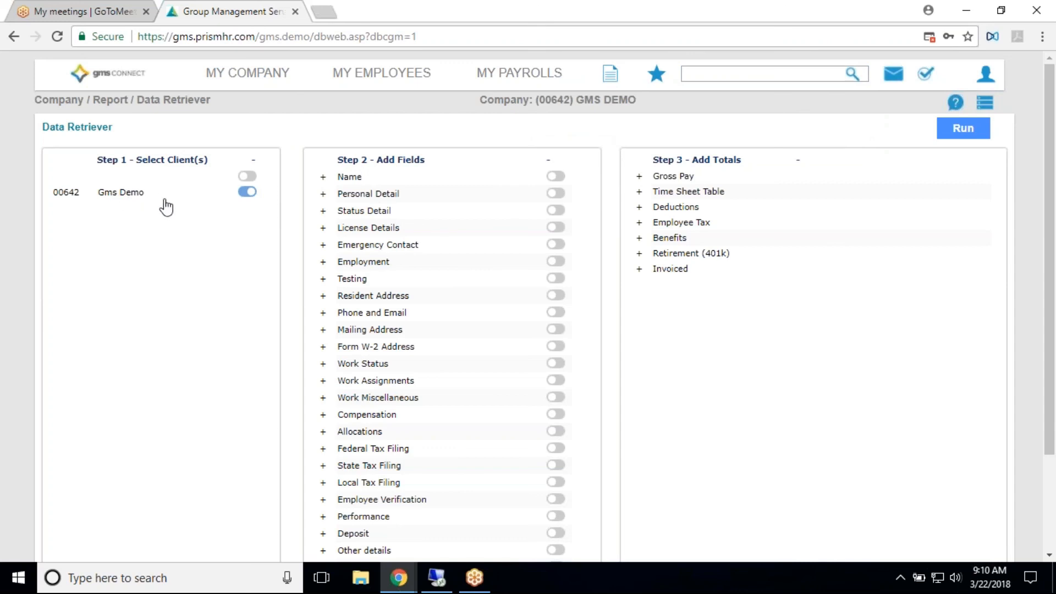
- For the Gms Demo client, add only the Last Name, First Name and Middle Name fields from the Name group
click(247, 192)
scroll(462, 239, down, 3)
scroll(462, 239, up, 3)
click(555, 176)
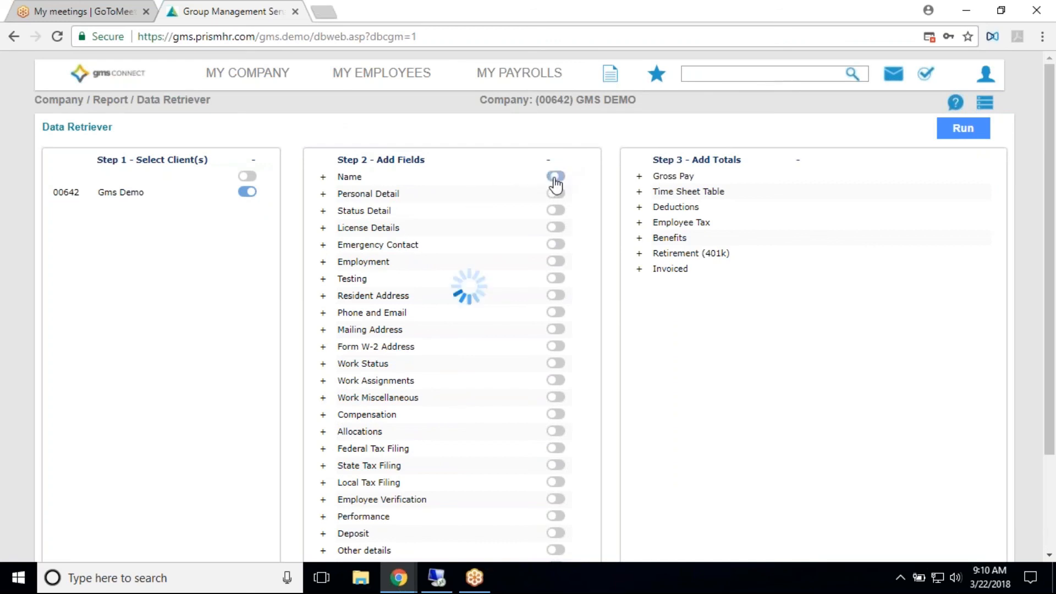
click(324, 177)
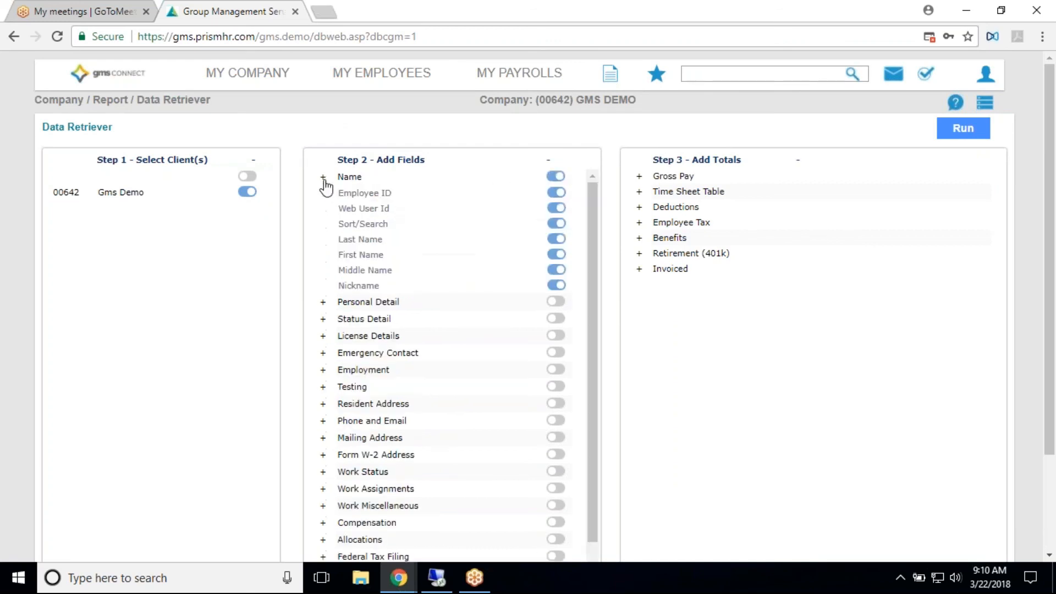
click(555, 192)
click(556, 209)
click(556, 223)
click(556, 285)
- Add all Mailing Address and Federal Tax Filing fields to the Data Retriever report
scroll(463, 248, down, 2)
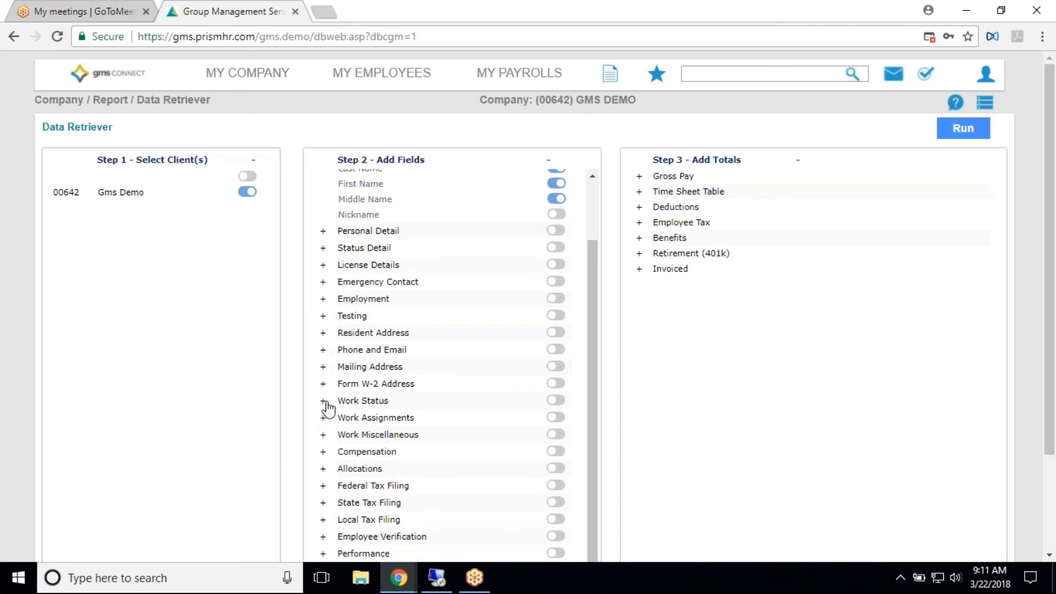
click(323, 367)
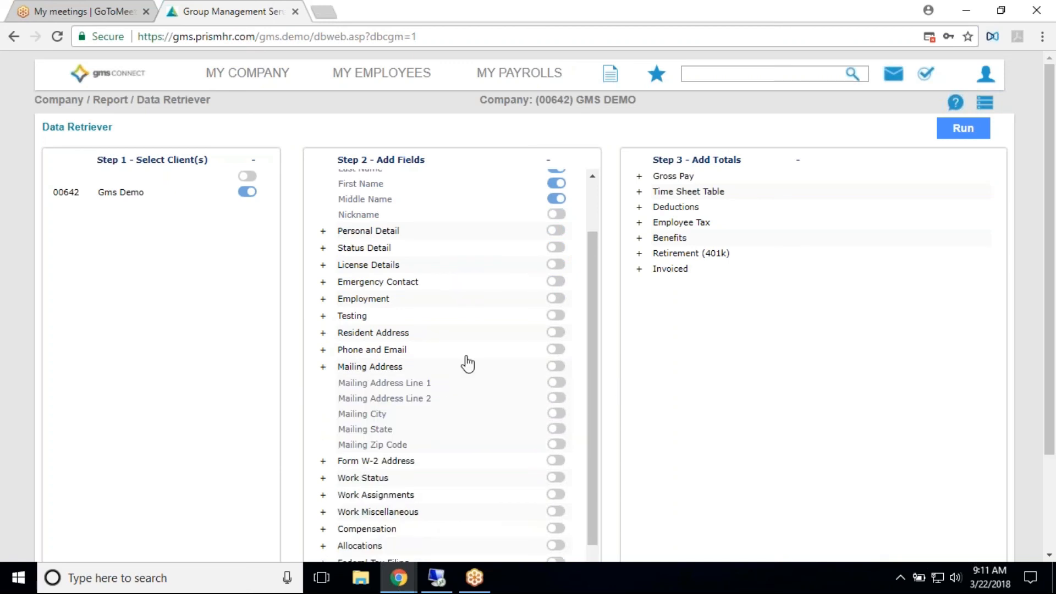
click(557, 367)
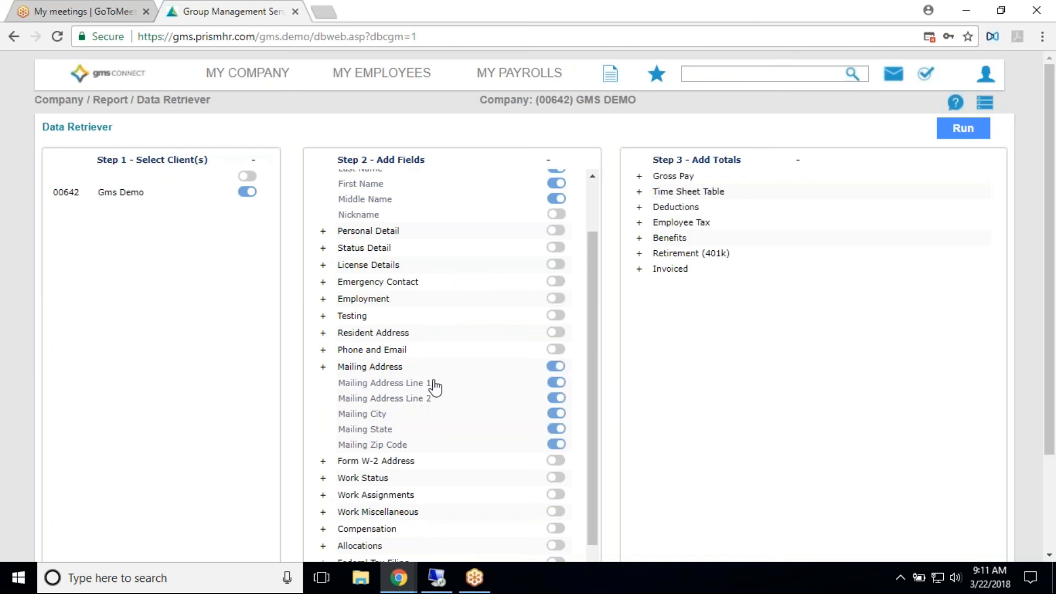
scroll(435, 388, down, 1)
click(556, 486)
click(324, 489)
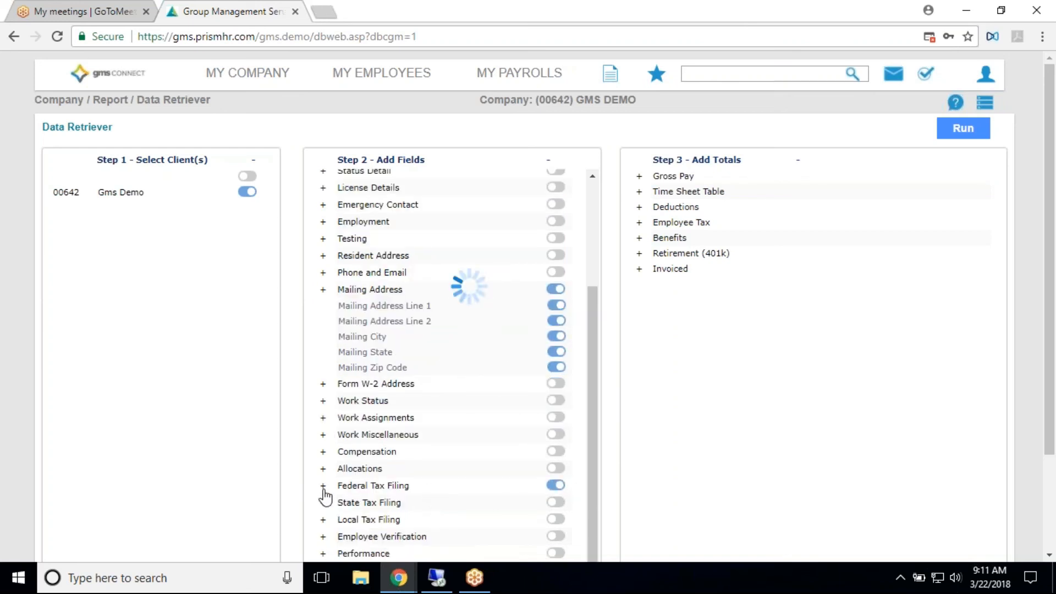
scroll(407, 451, down, 2)
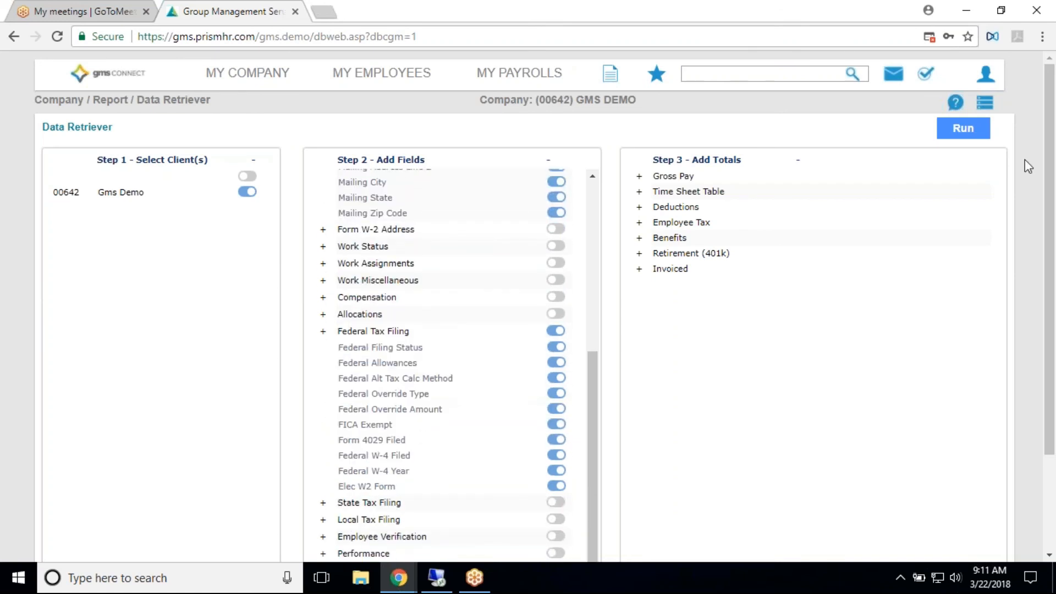
- Add the Gross Pay total to the report with a From Date of 03/22/2018
click(685, 177)
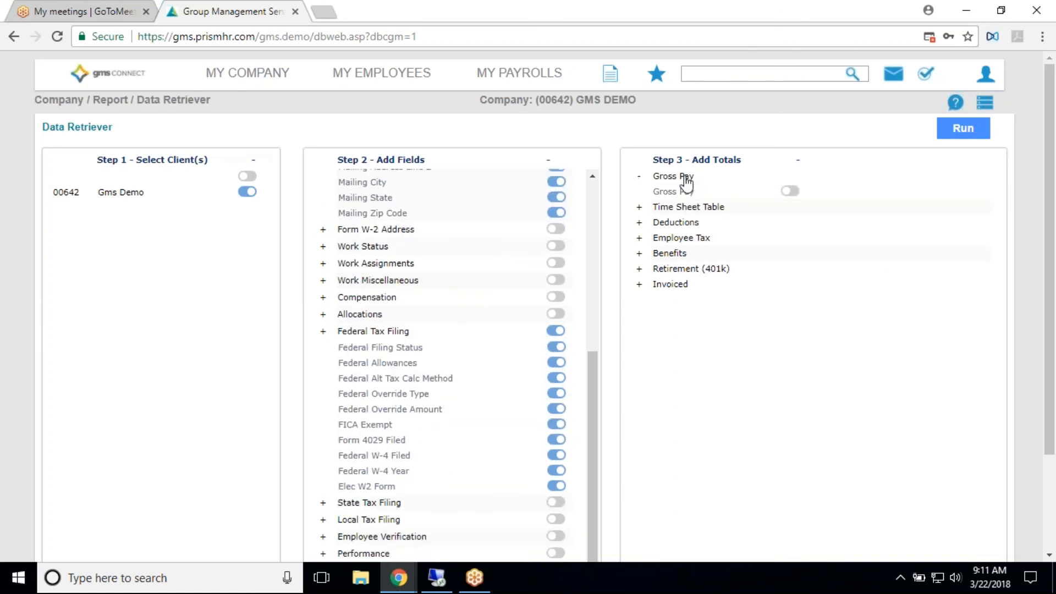
click(788, 193)
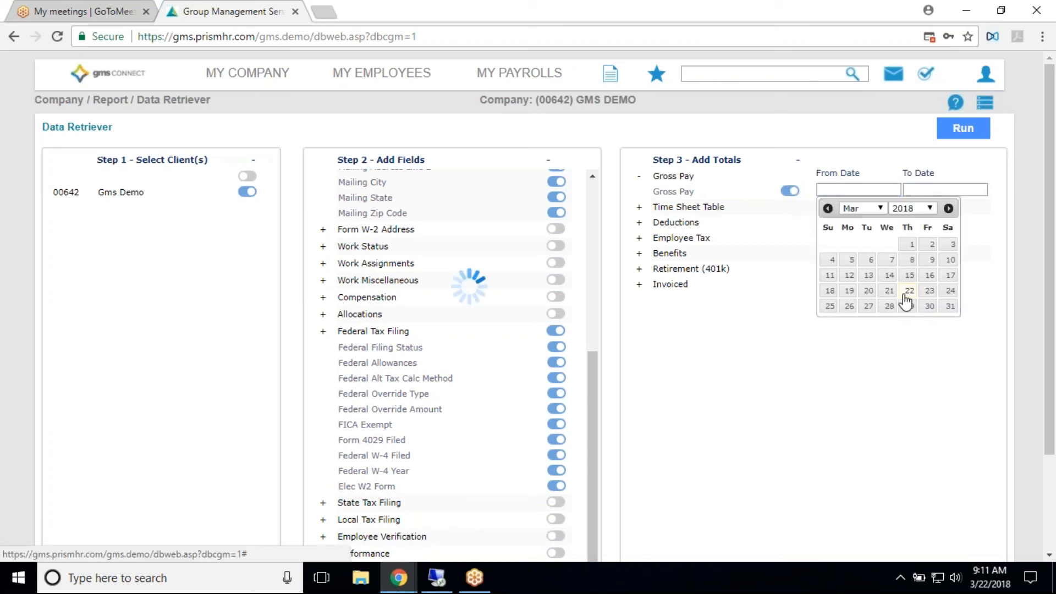
click(909, 290)
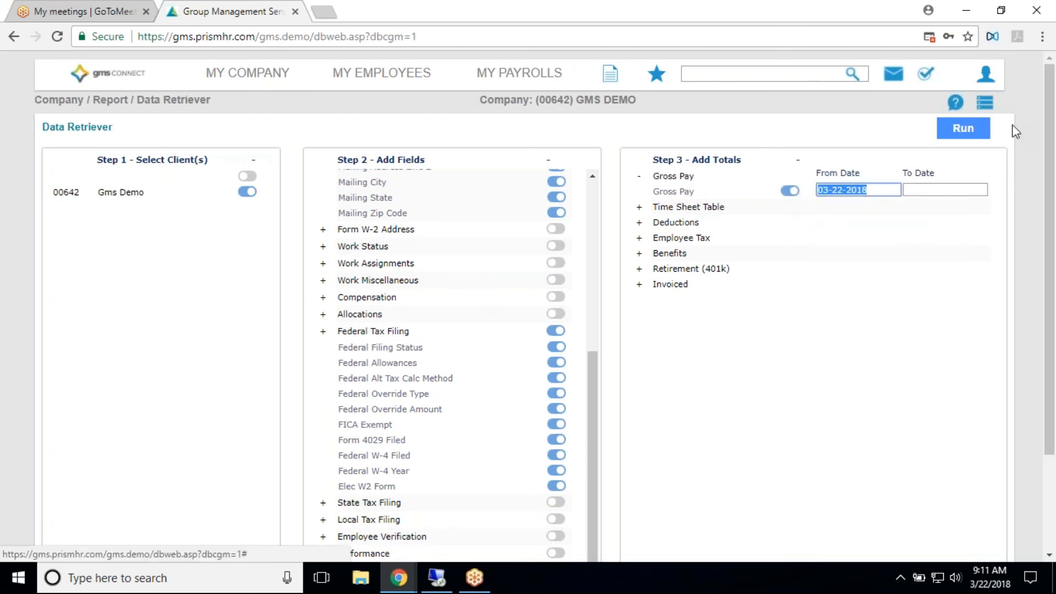
- Run the Data Retriever report, look through its rows and export it as a CSV file
click(962, 132)
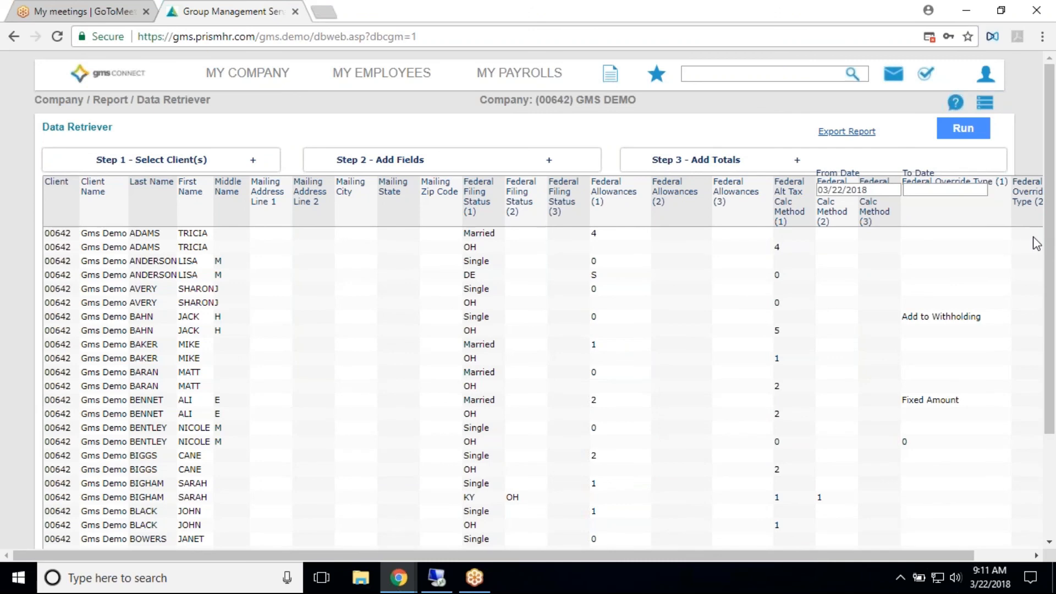
scroll(875, 359, down, 2)
scroll(864, 353, up, 1)
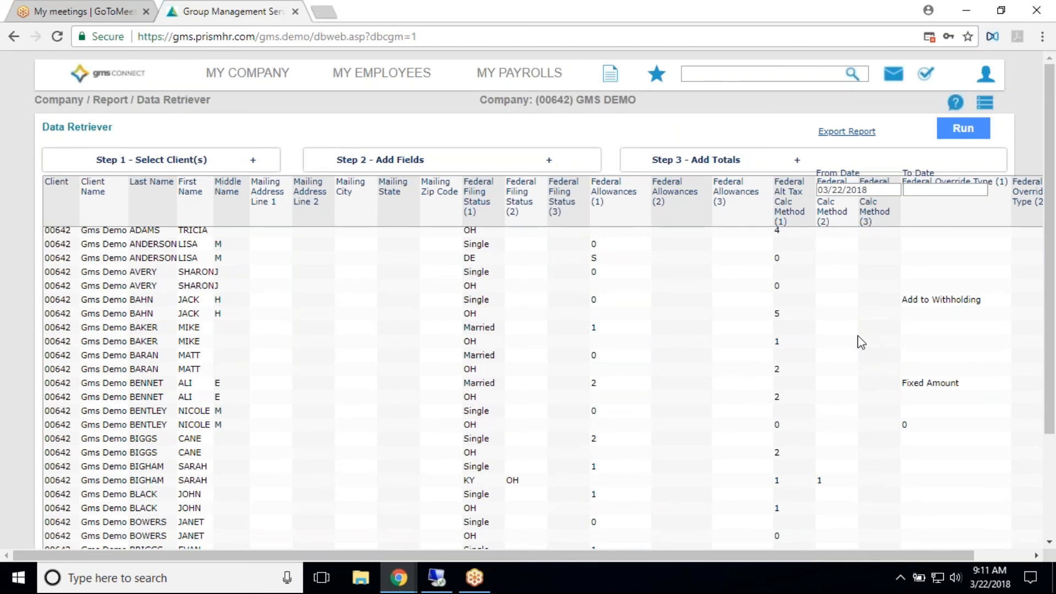
click(861, 132)
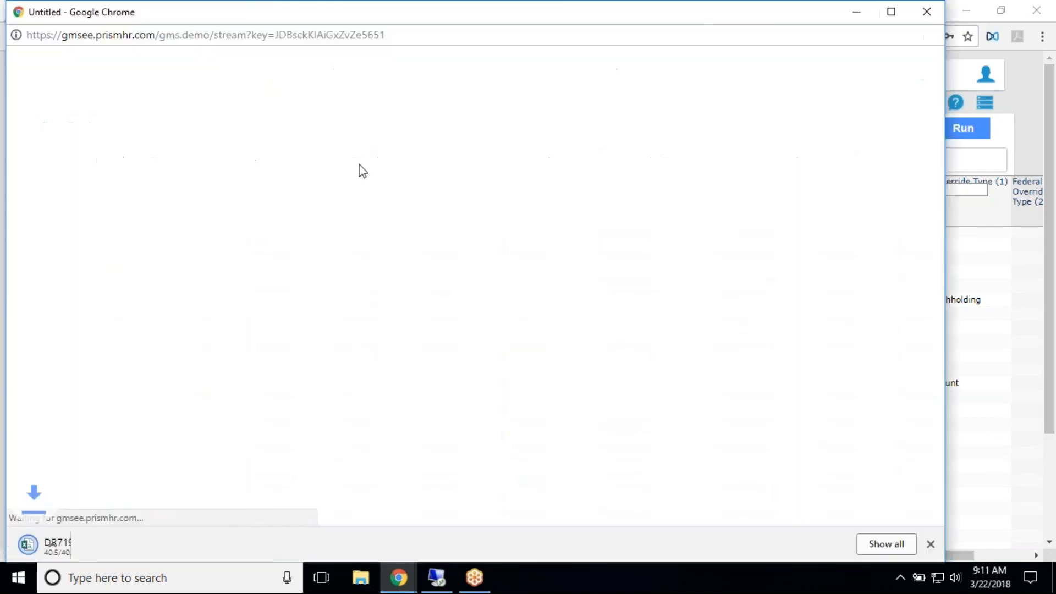
- Close the leftover export window and return to the GMS Connect home dashboard
click(925, 14)
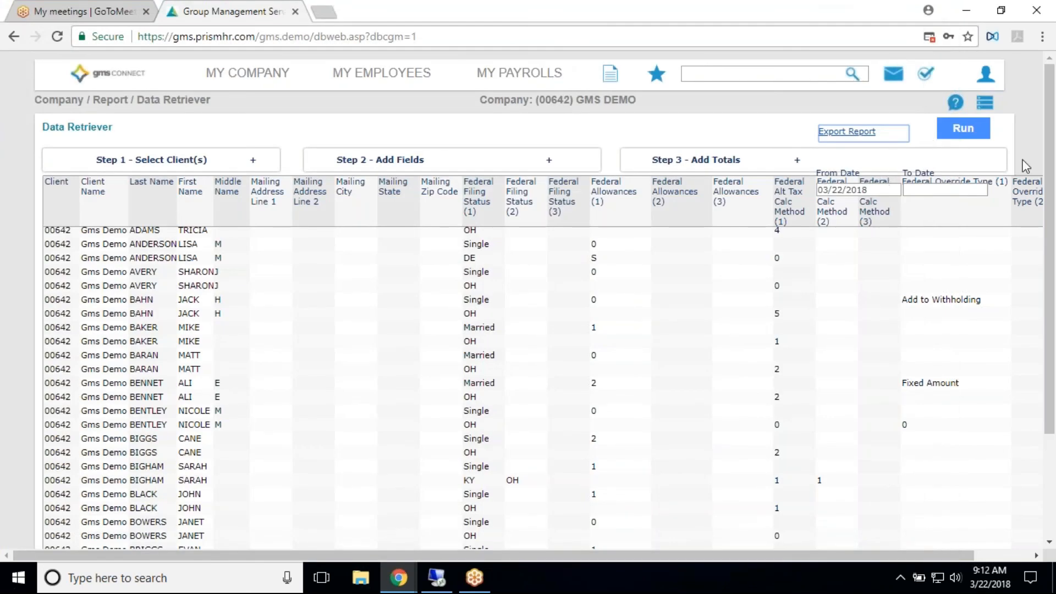
drag(1002, 207, 758, 207)
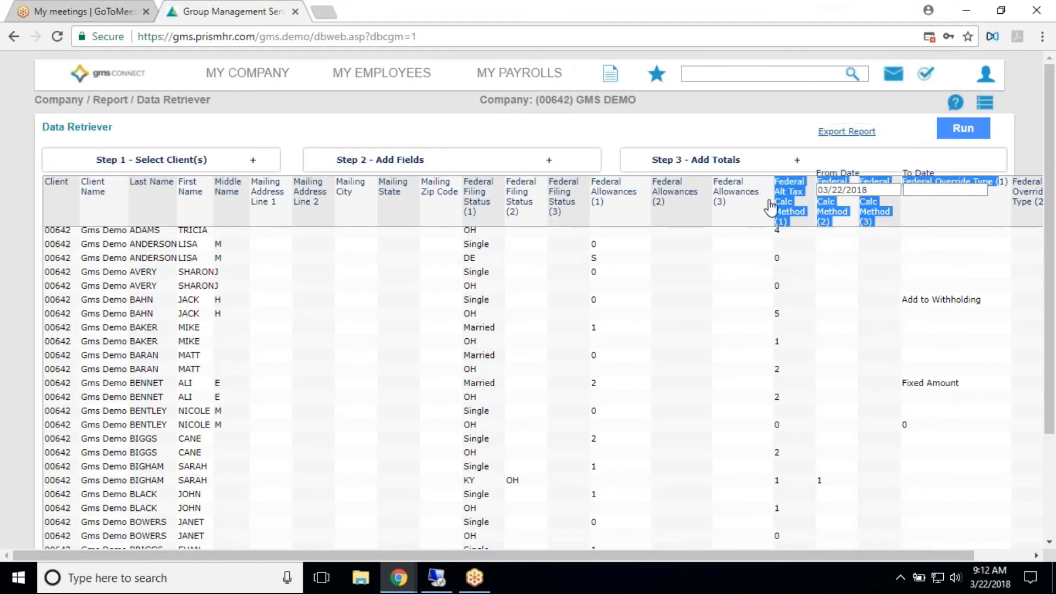
click(118, 74)
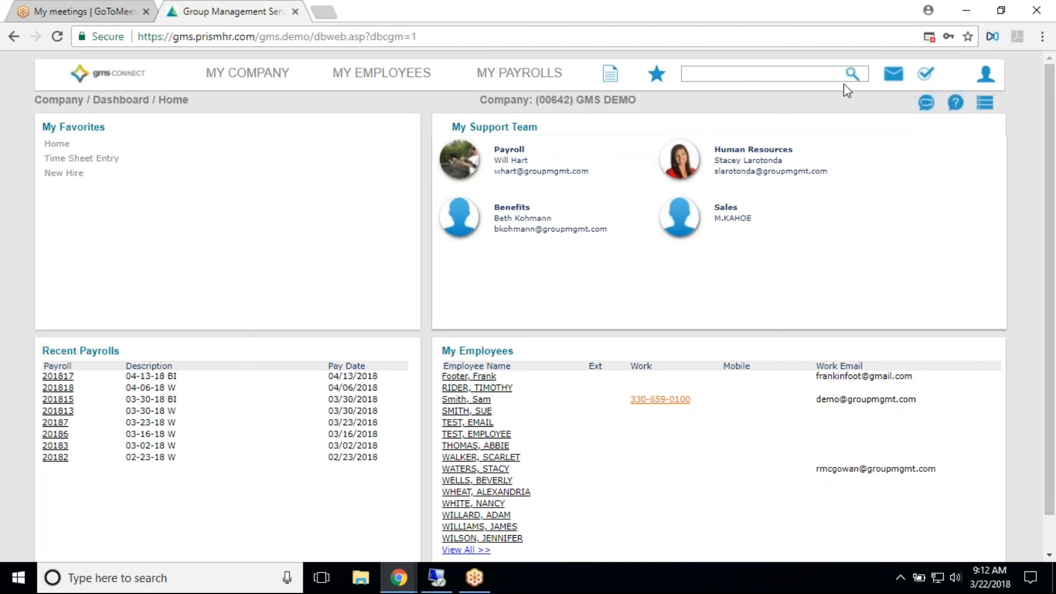
- Open the New Hire form from My Favorites, read through its help page and close the help window
click(61, 179)
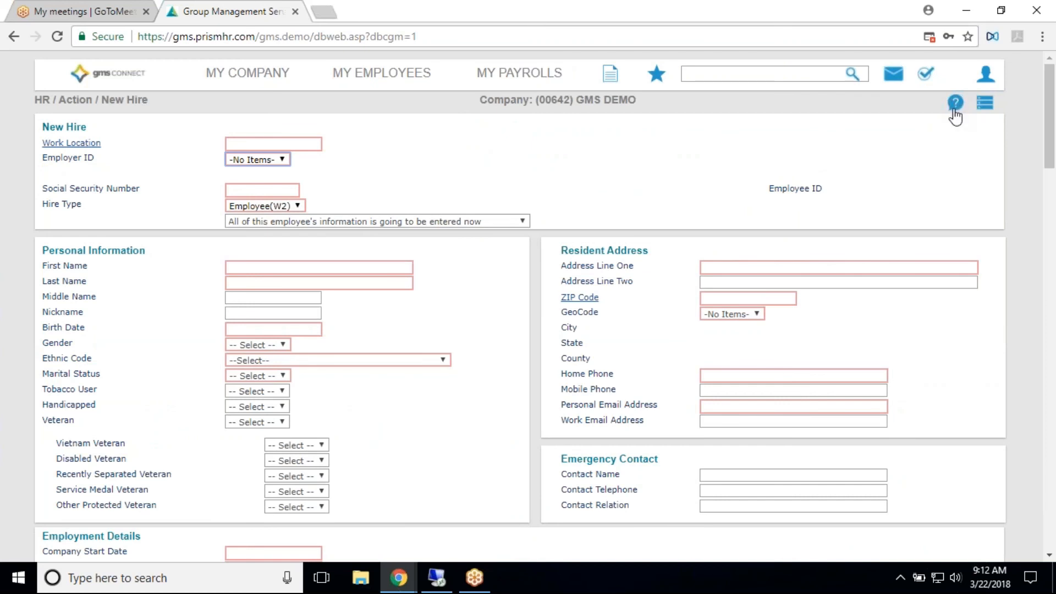
click(951, 104)
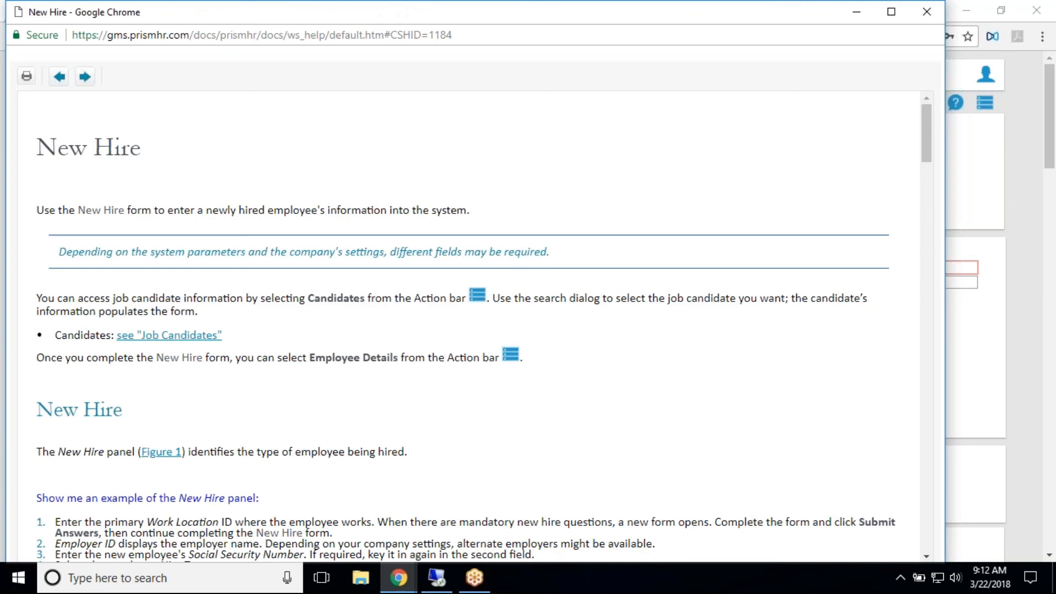
scroll(819, 225, down, 5)
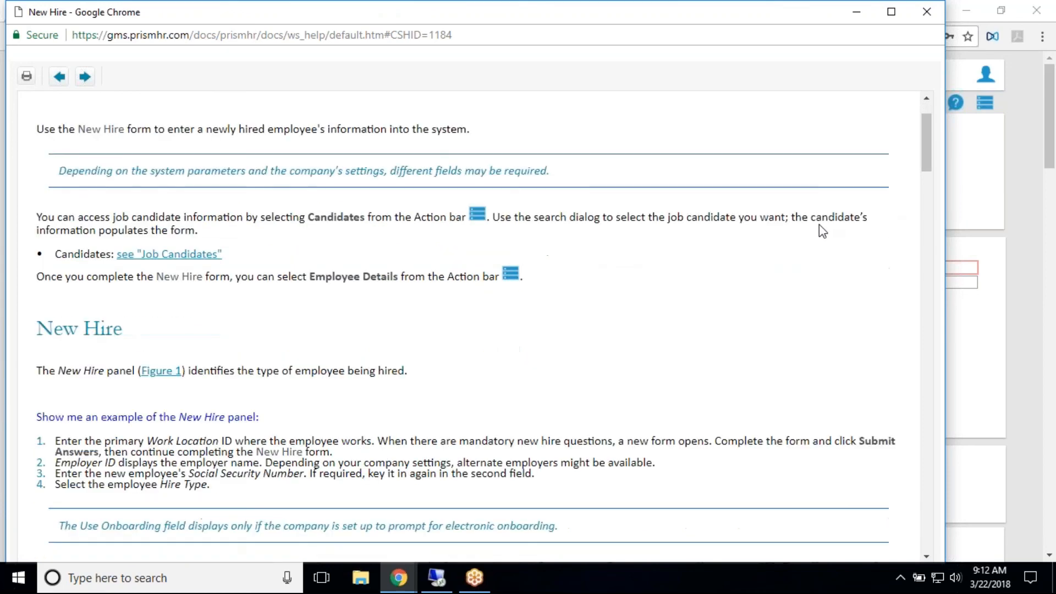
scroll(820, 224, down, 7)
scroll(784, 297, up, 8)
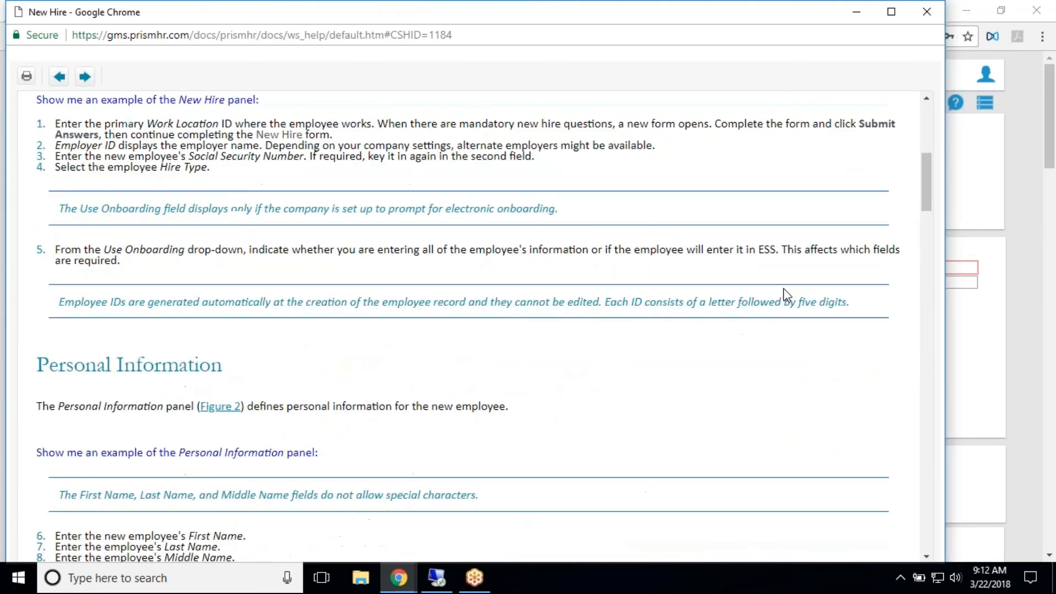
scroll(776, 288, up, 4)
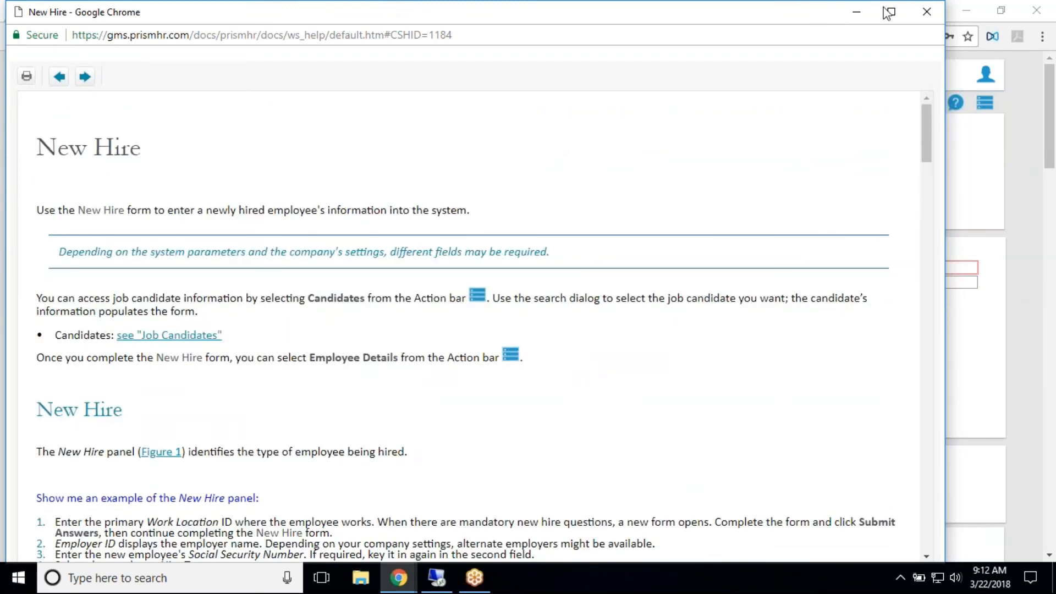
scroll(580, 249, down, 14)
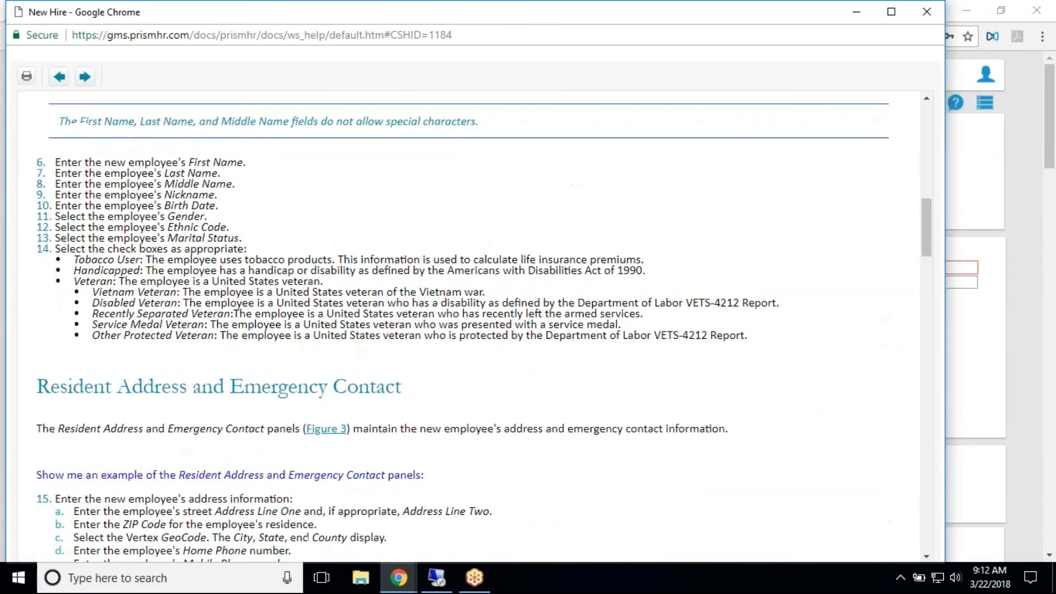
click(926, 12)
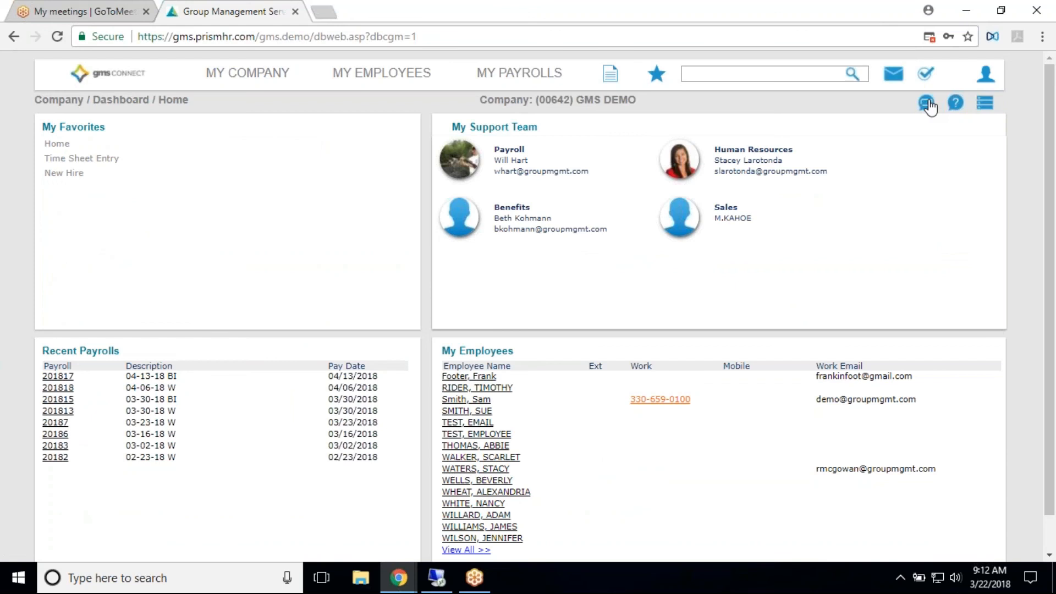
- Open My ESS from the user account options and review the Employee Overview in the Myself section
click(984, 77)
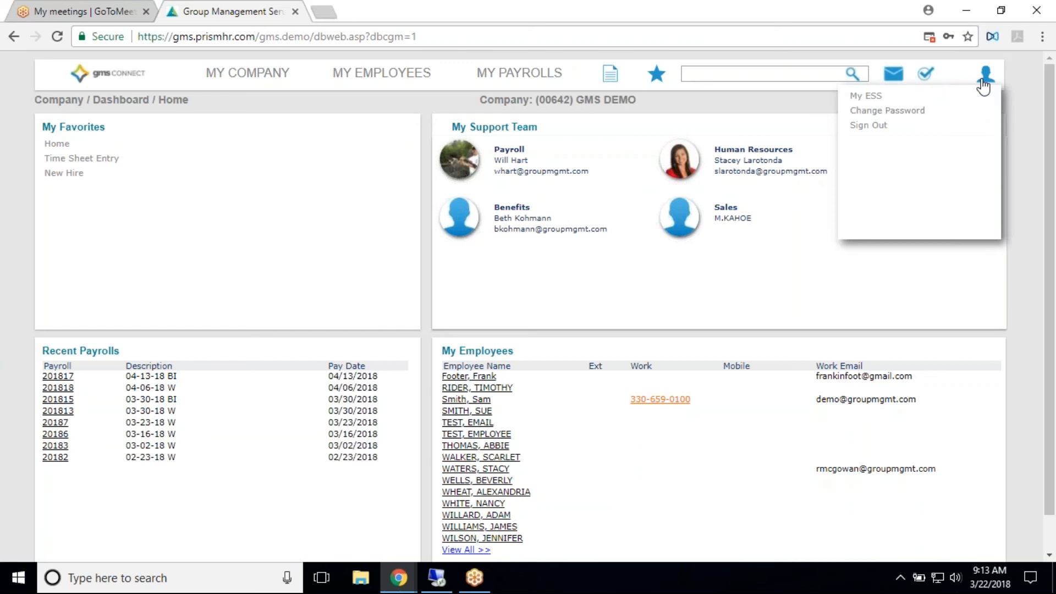
click(868, 96)
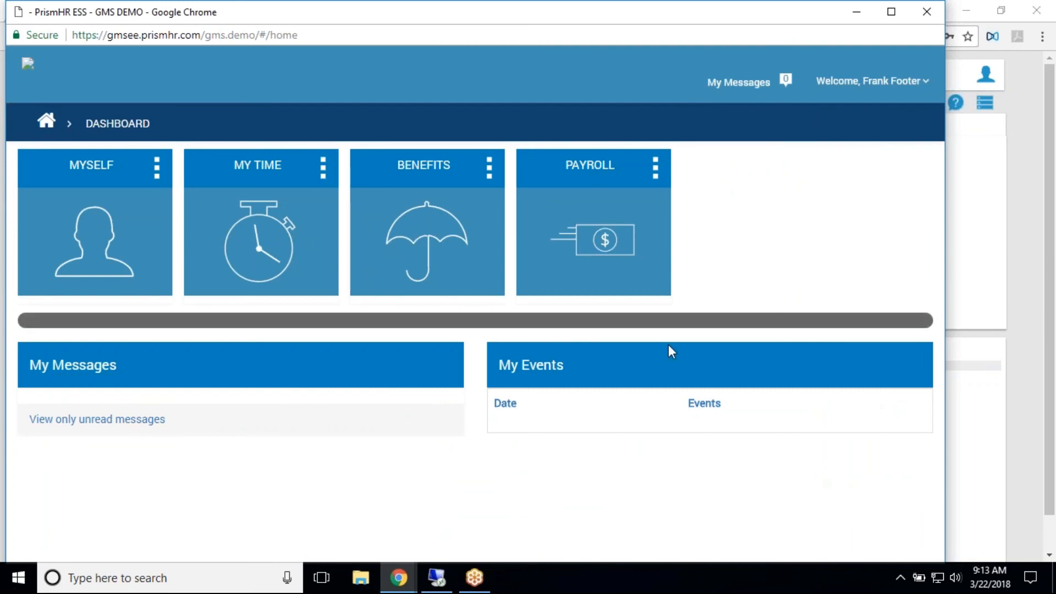
click(105, 179)
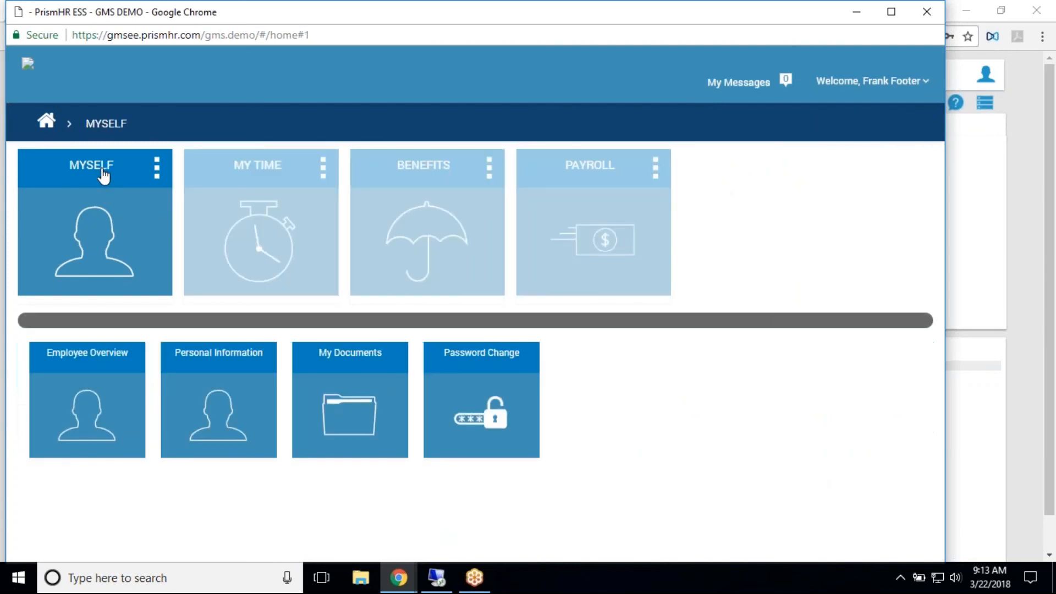
click(99, 366)
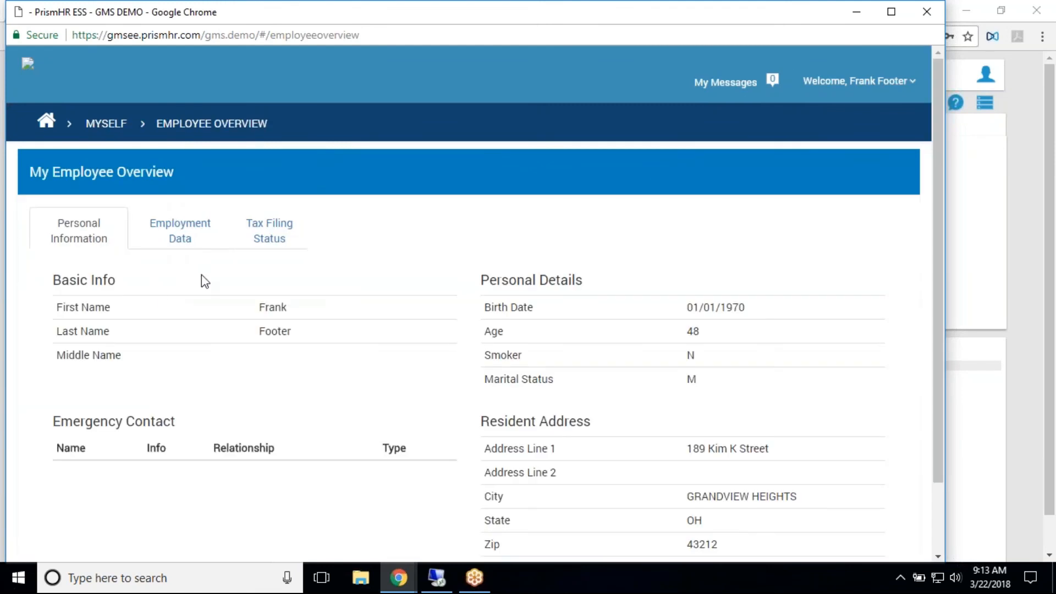
scroll(726, 363, down, 2)
scroll(721, 377, up, 2)
click(106, 123)
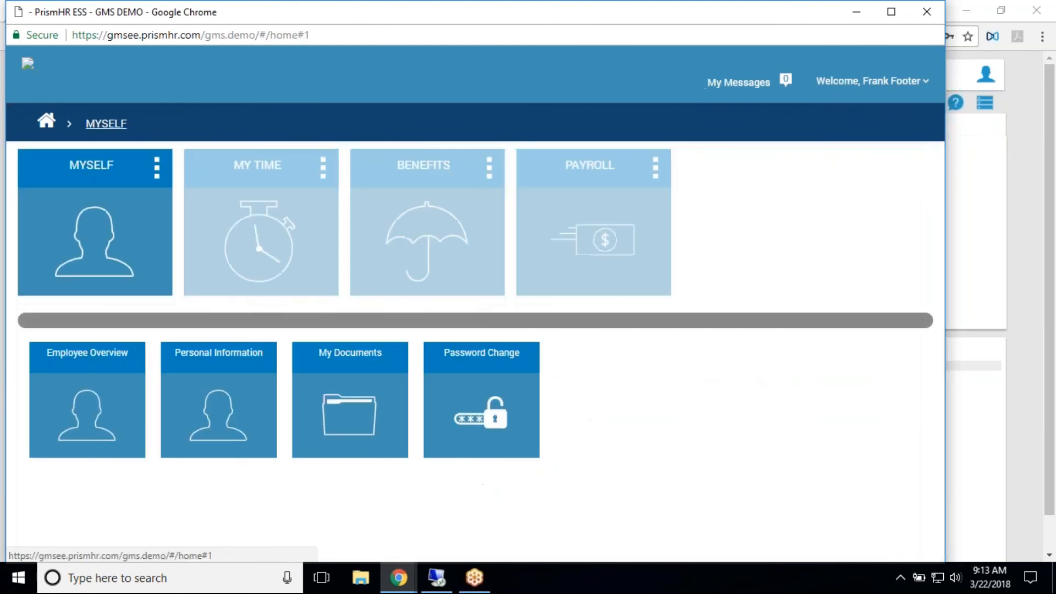
- Review the Personal Details and Emergency Contact sections of the employee's Personal Information, and return to the Myself section
click(202, 361)
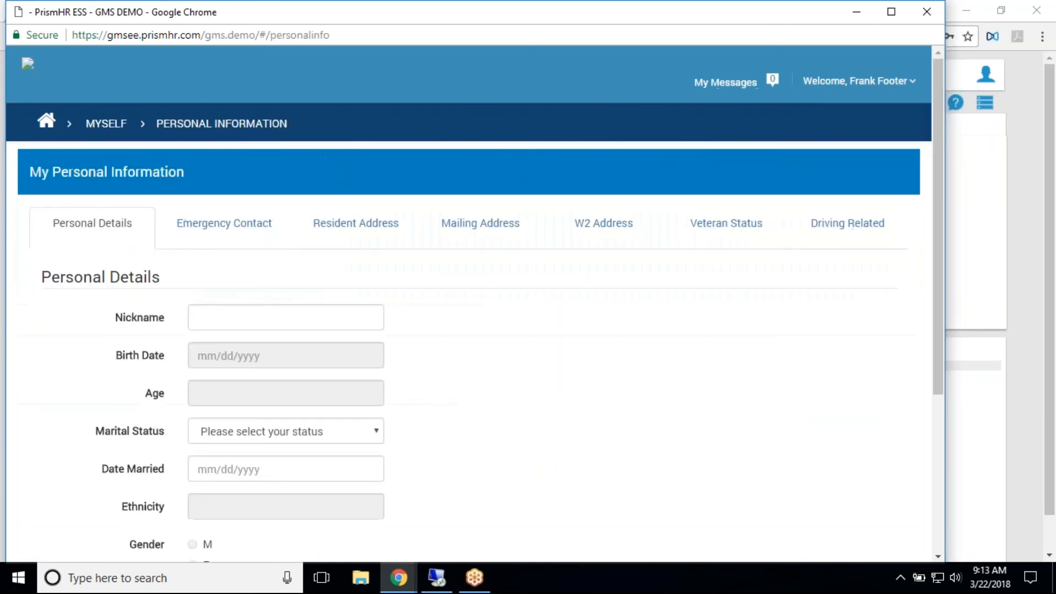
scroll(429, 357, down, 5)
scroll(428, 352, up, 5)
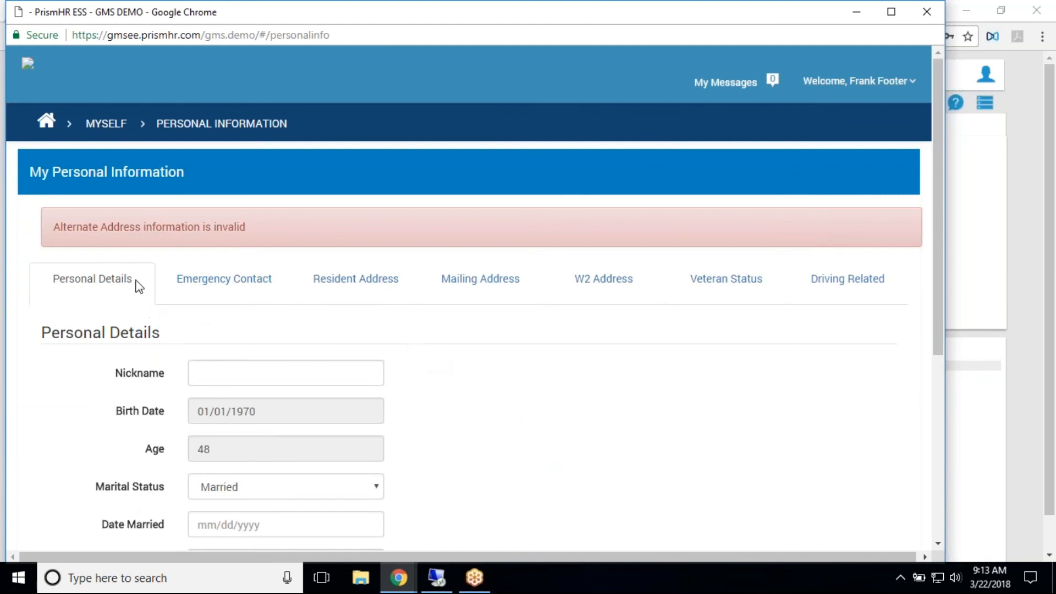
scroll(259, 368, down, 3)
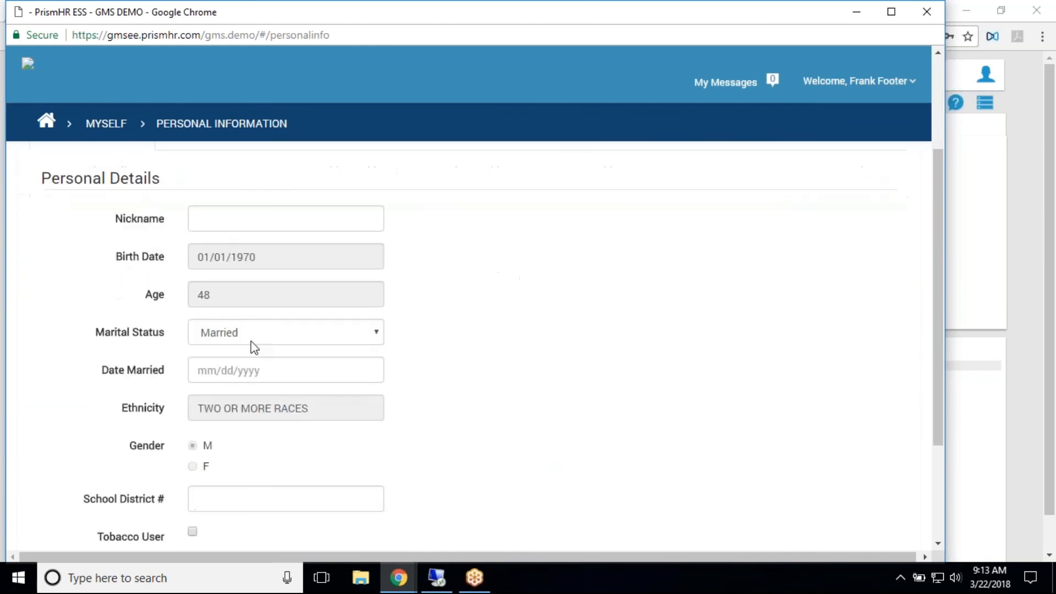
scroll(316, 349, up, 3)
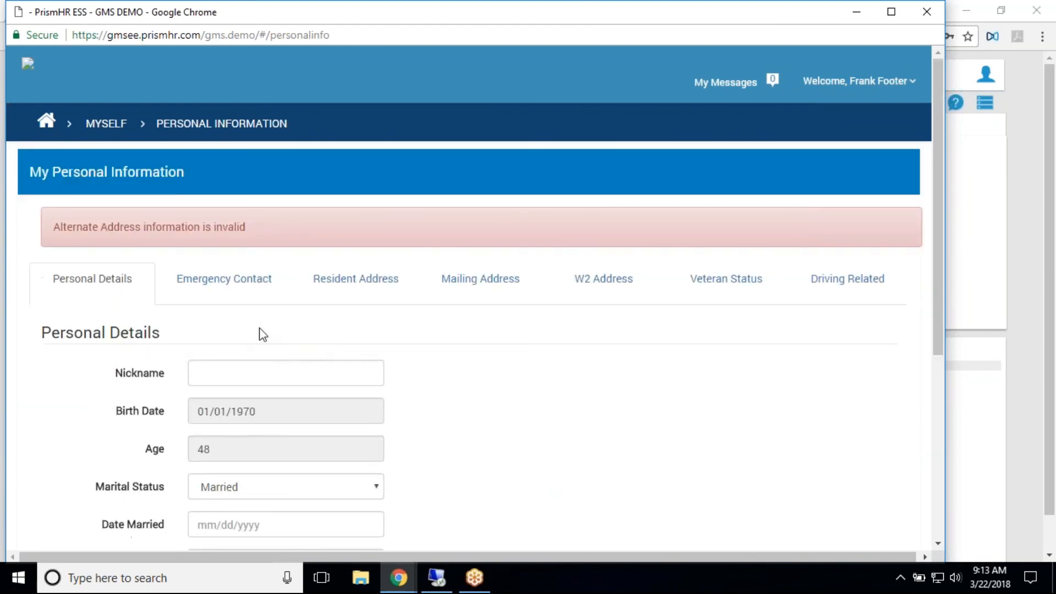
click(227, 278)
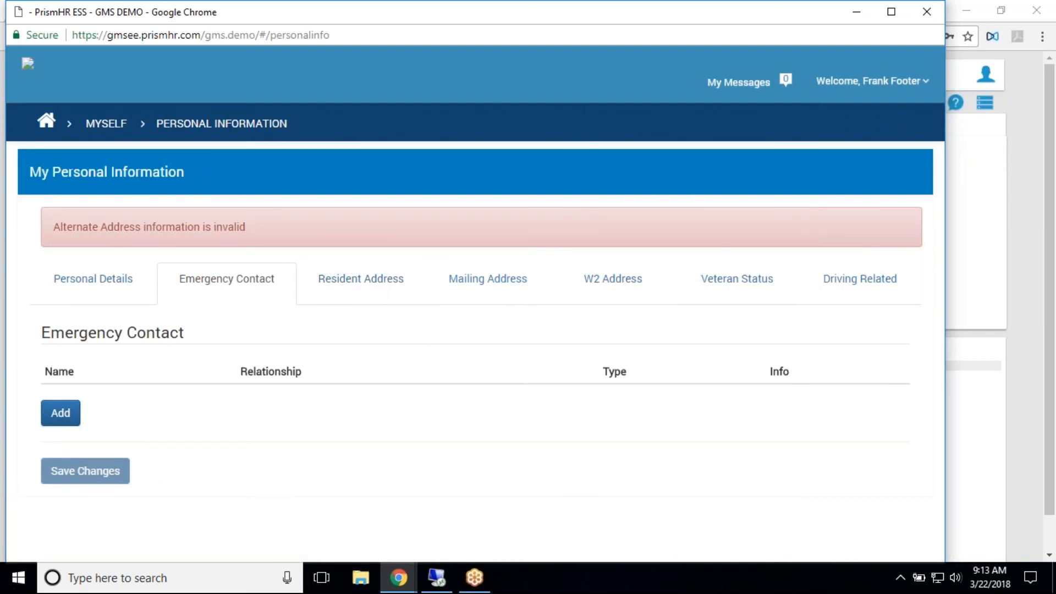
click(110, 127)
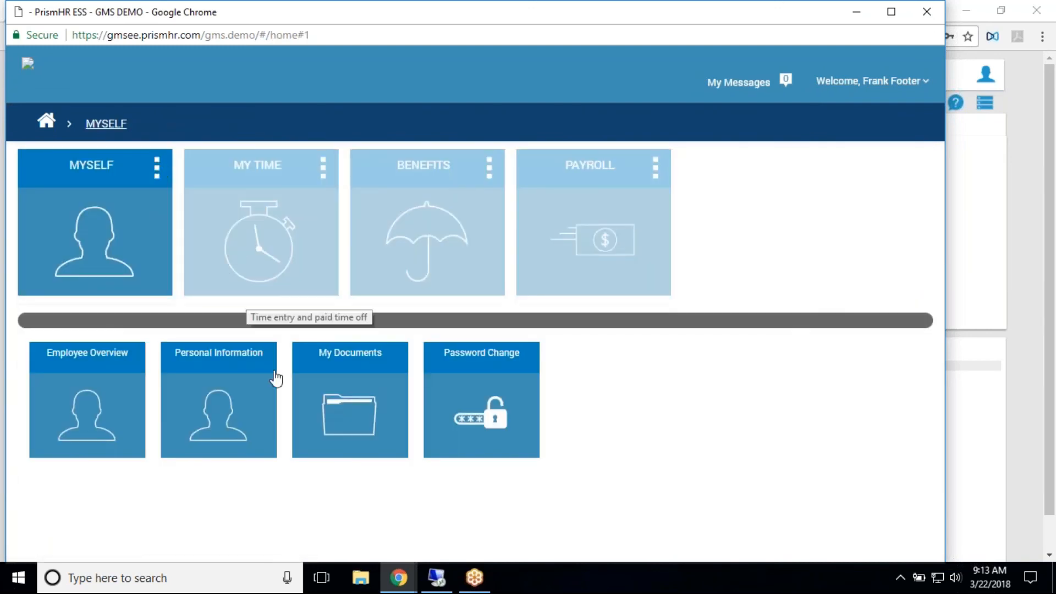
- View My Documents and the Password Change requirements in the Myself section
click(353, 373)
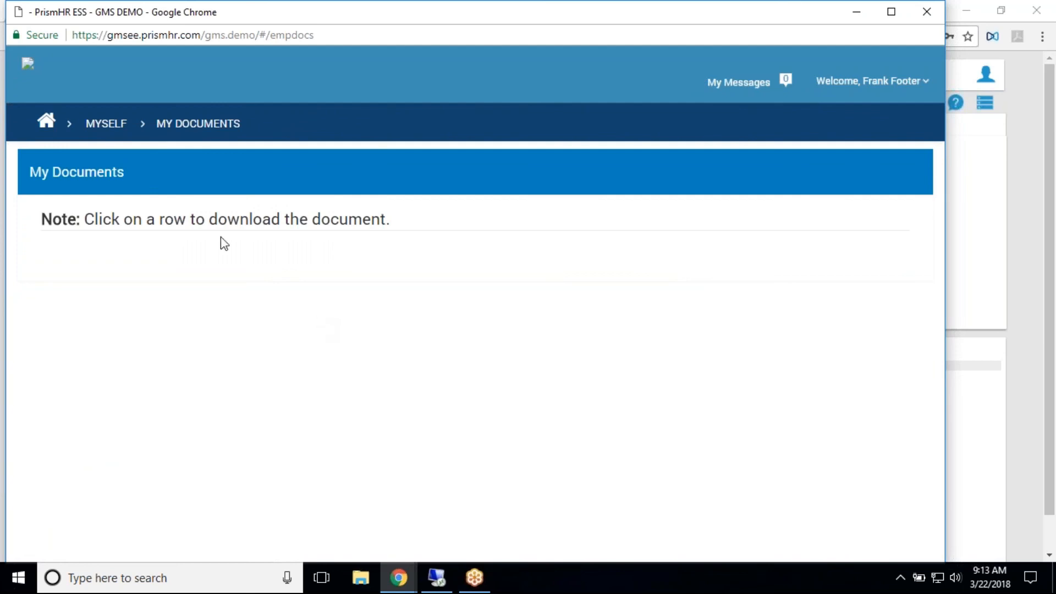
click(95, 130)
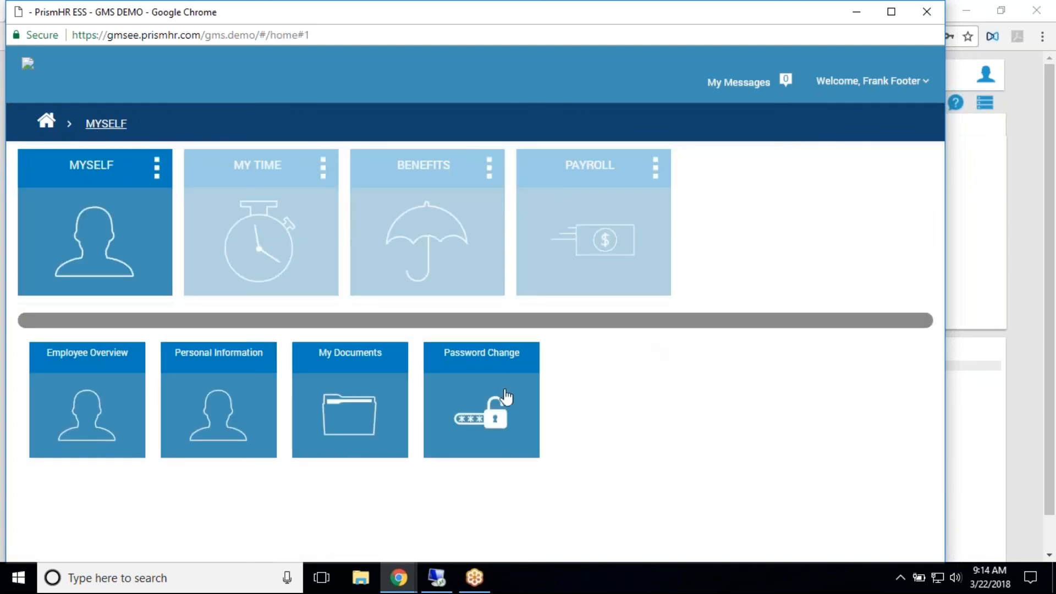
click(498, 410)
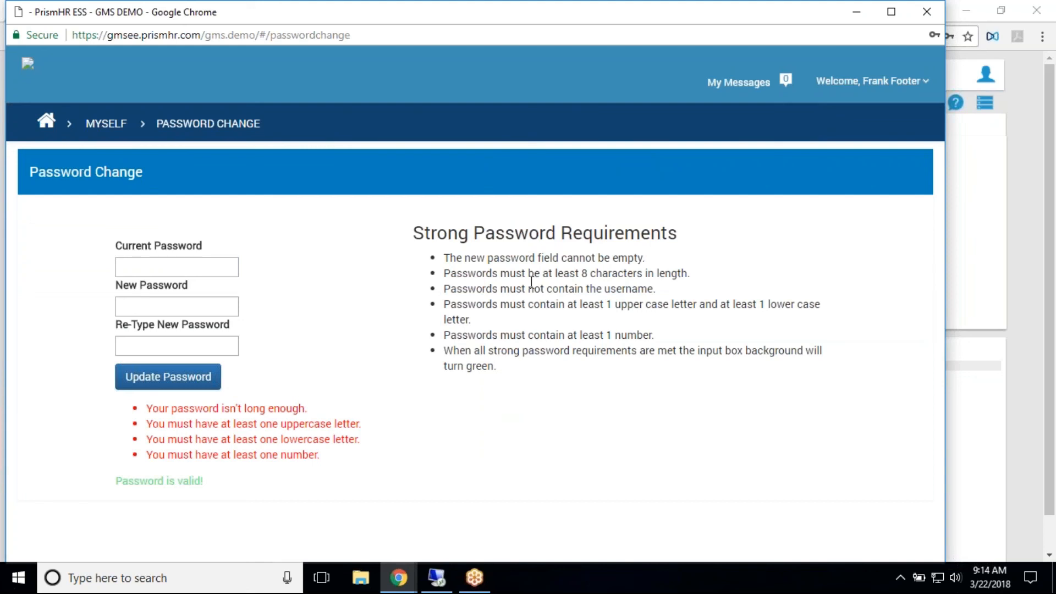
click(106, 124)
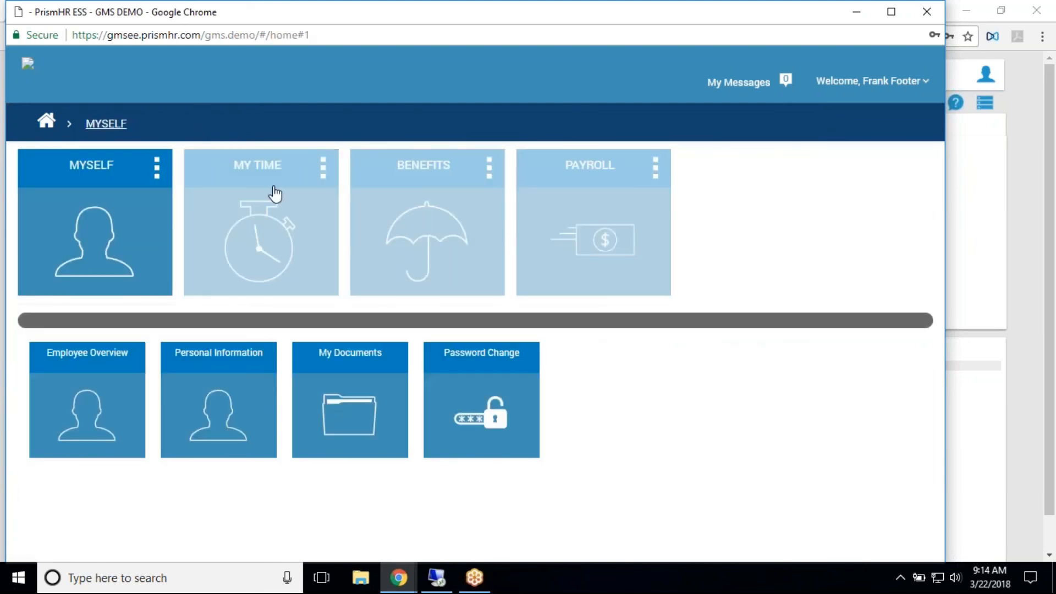
- Review the employee's Paid Time Off balances in the My Time section
click(60, 123)
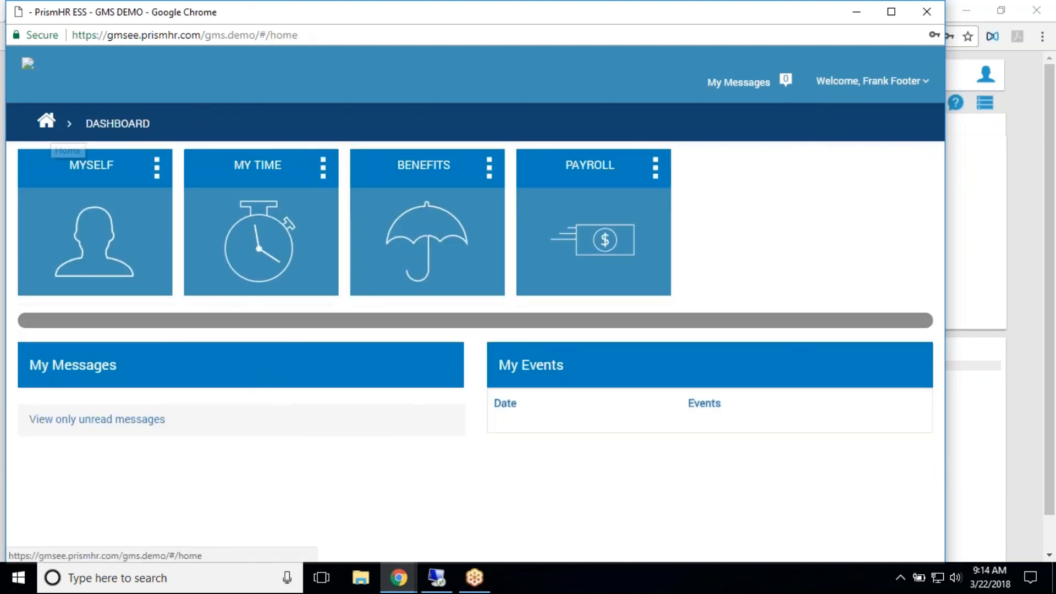
click(276, 167)
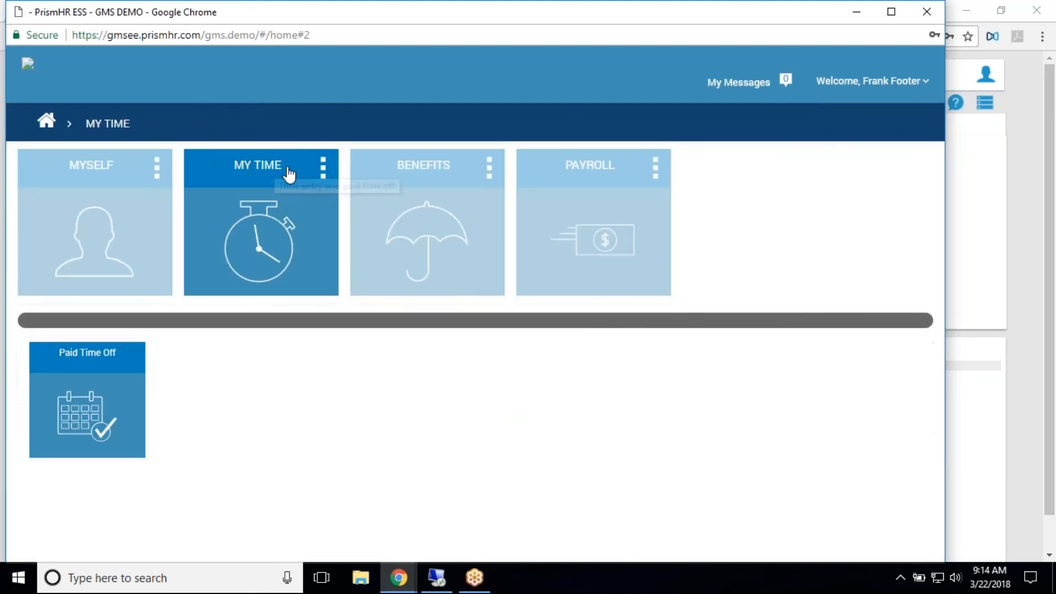
click(113, 365)
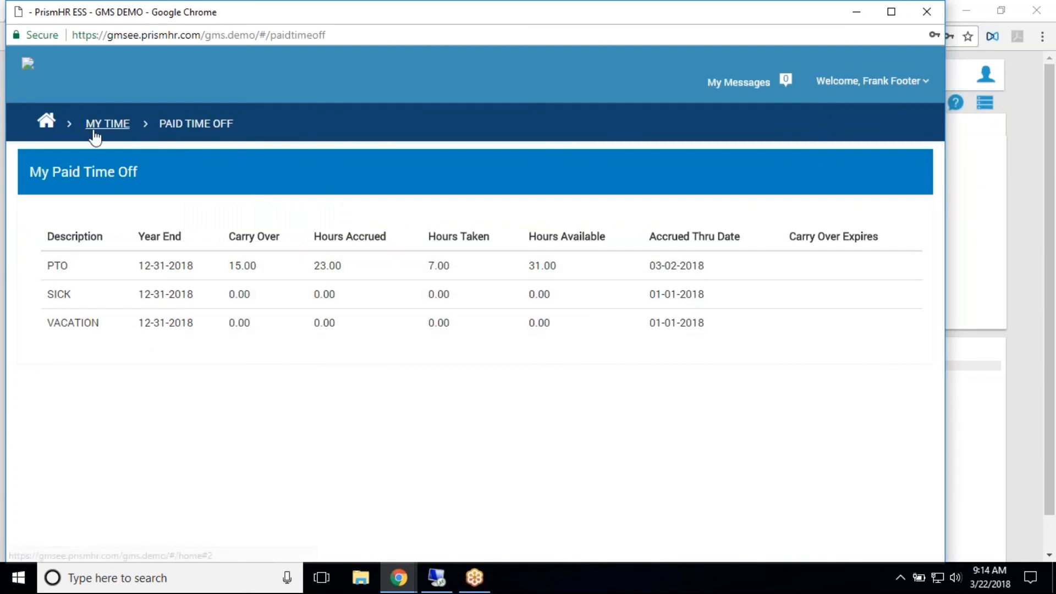
click(105, 131)
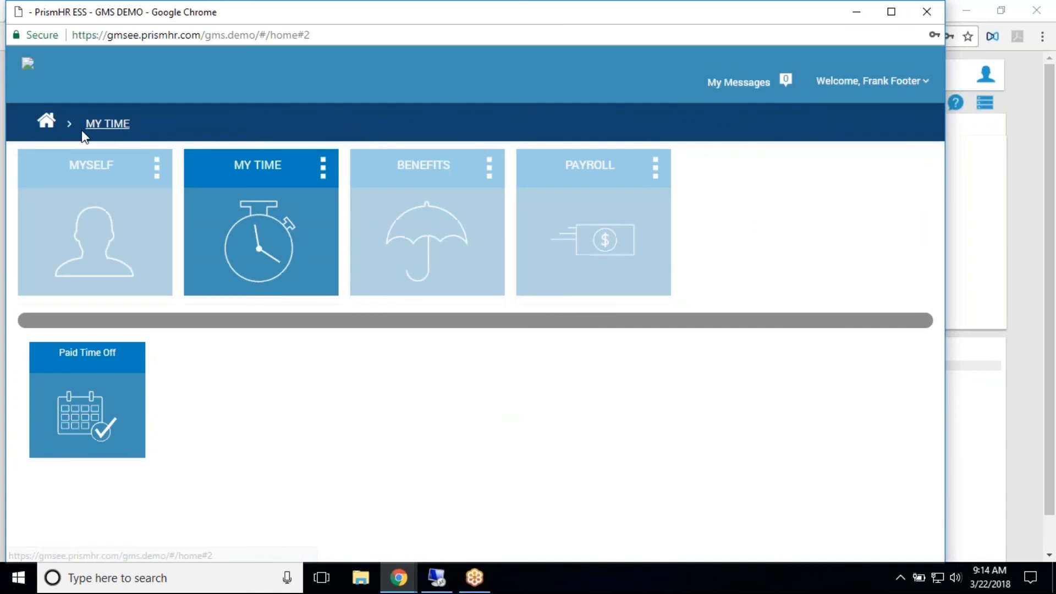
- View the Benefits Summary and the 401K Summary in the Benefits section
click(384, 226)
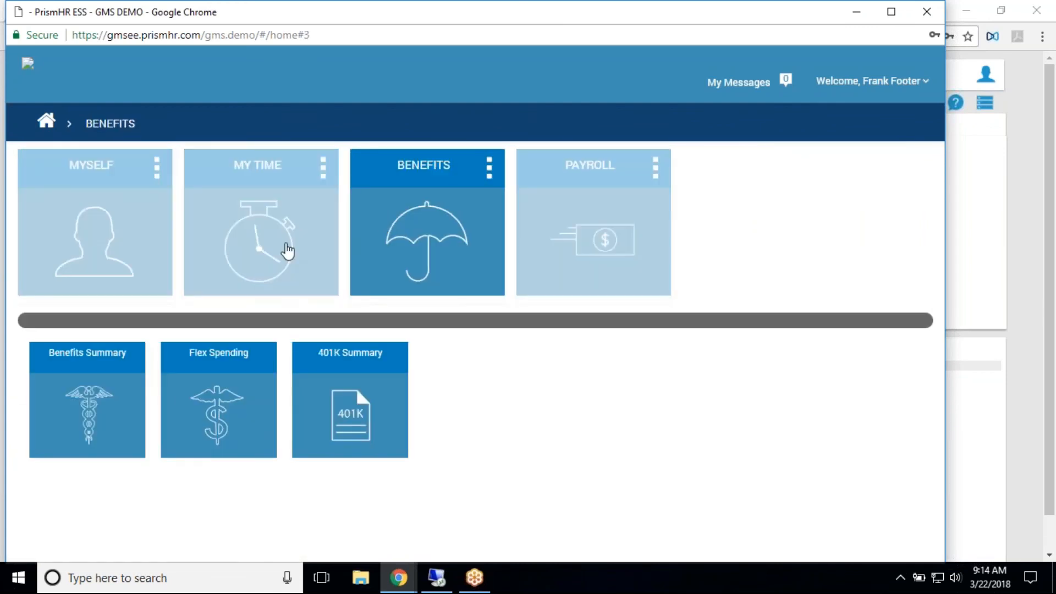
click(94, 365)
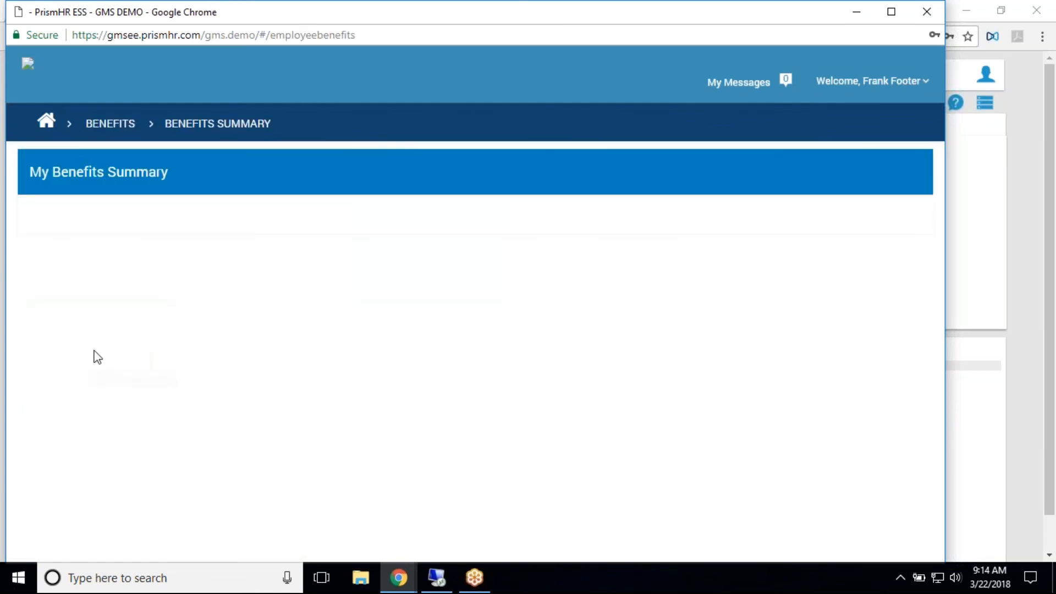
click(47, 127)
click(389, 165)
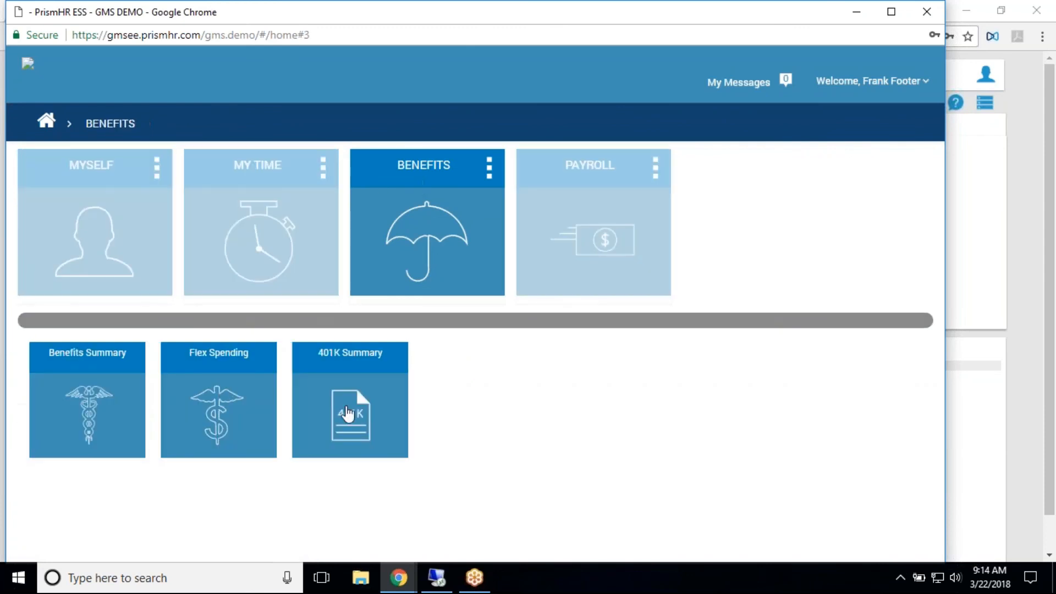
click(358, 370)
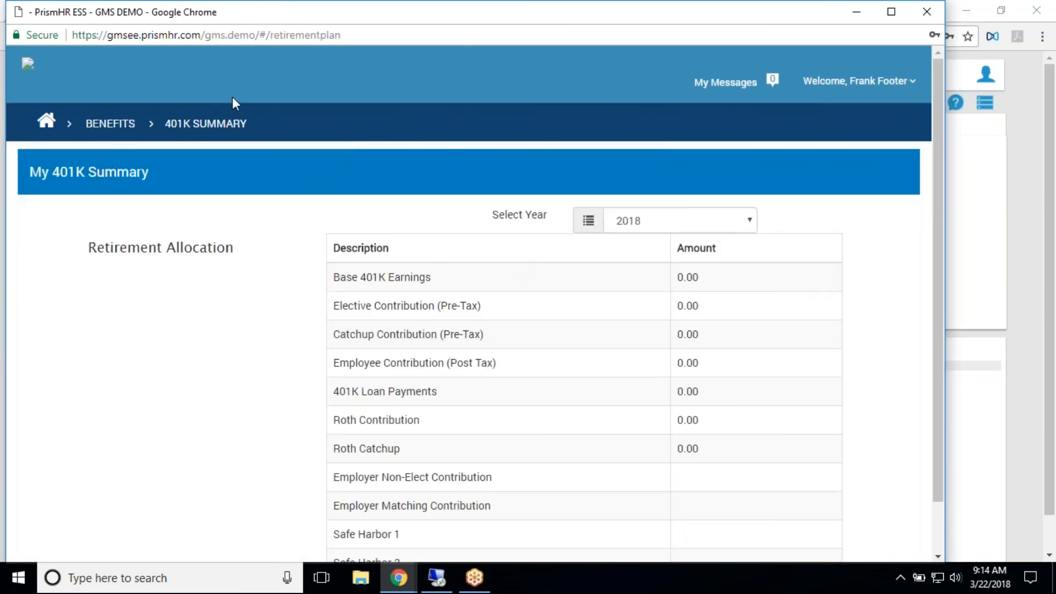
- Return to the ESS dashboard and open My Tax Settings in the Payroll section
click(47, 119)
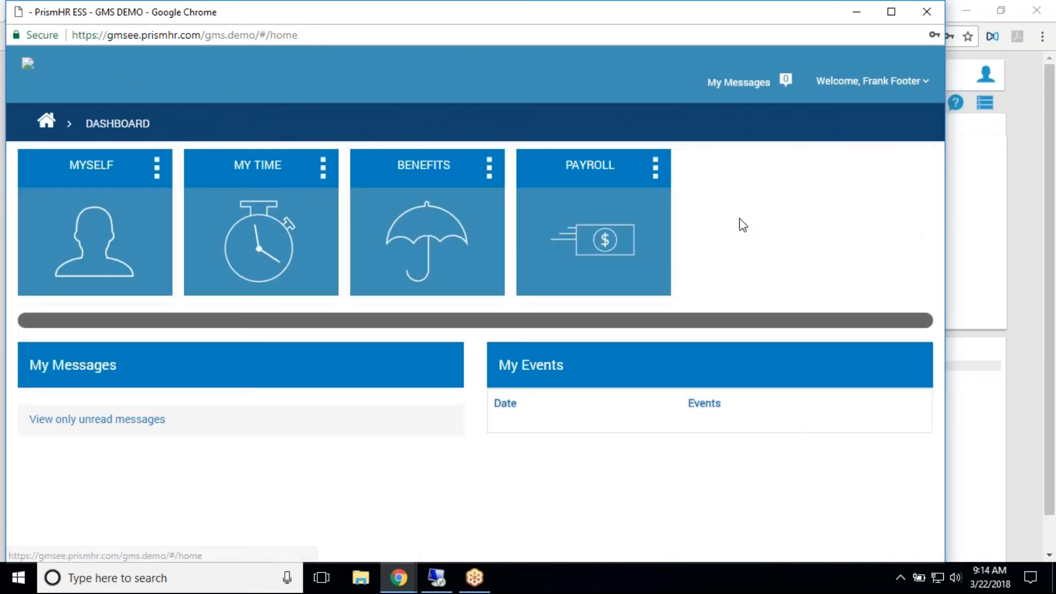
click(610, 178)
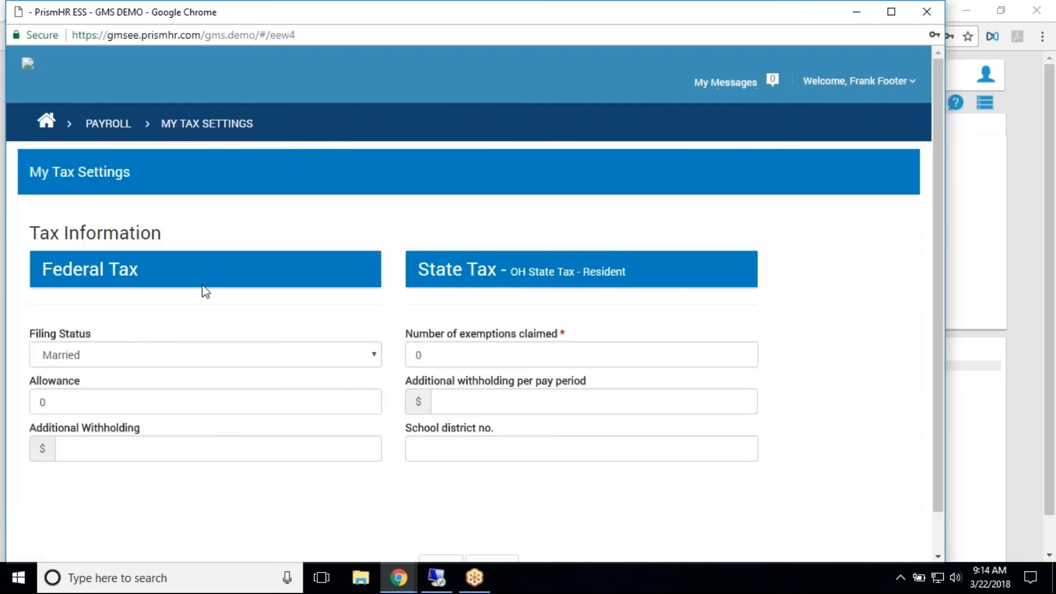
- Look over the federal and state tax settings, and open Check History in the Payroll section
scroll(308, 491, down, 2)
scroll(302, 460, up, 2)
click(108, 124)
click(255, 383)
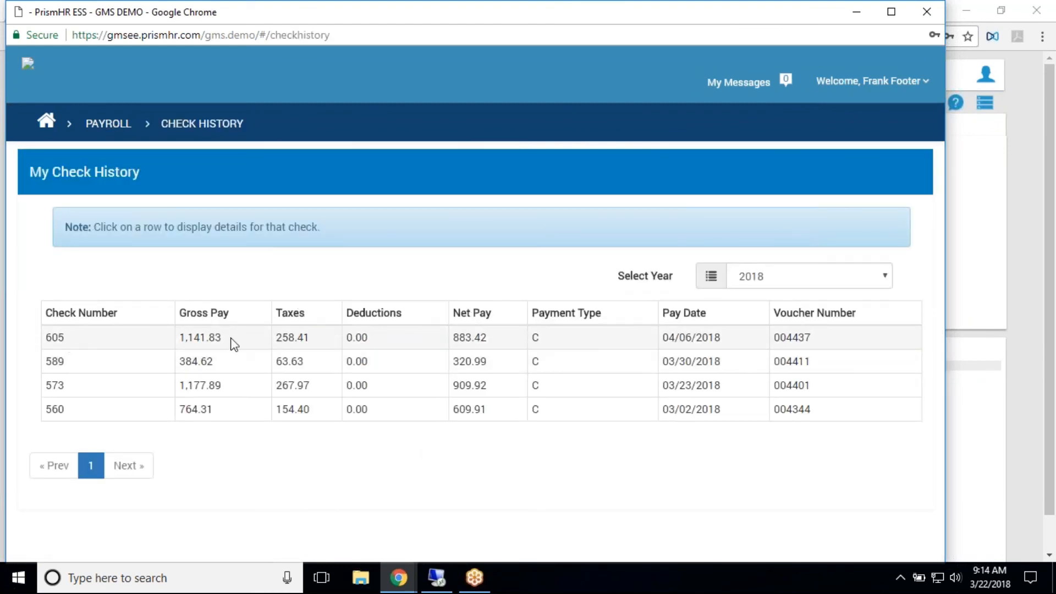
- Open the details of the 04/06/2018 check and review its Earnings, Taxes Withheld and Deductions
click(435, 343)
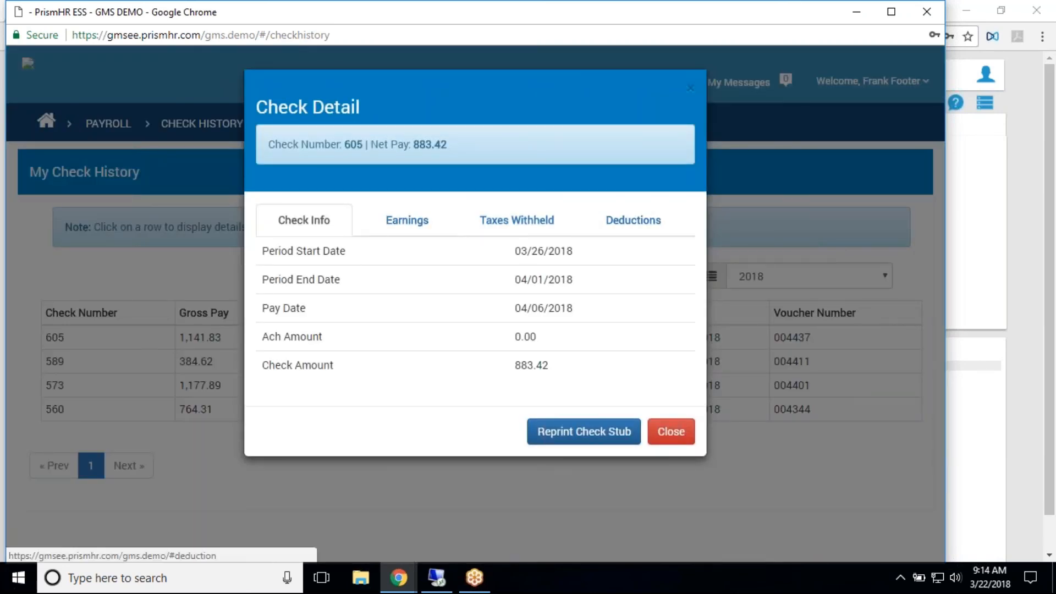
click(393, 231)
click(523, 231)
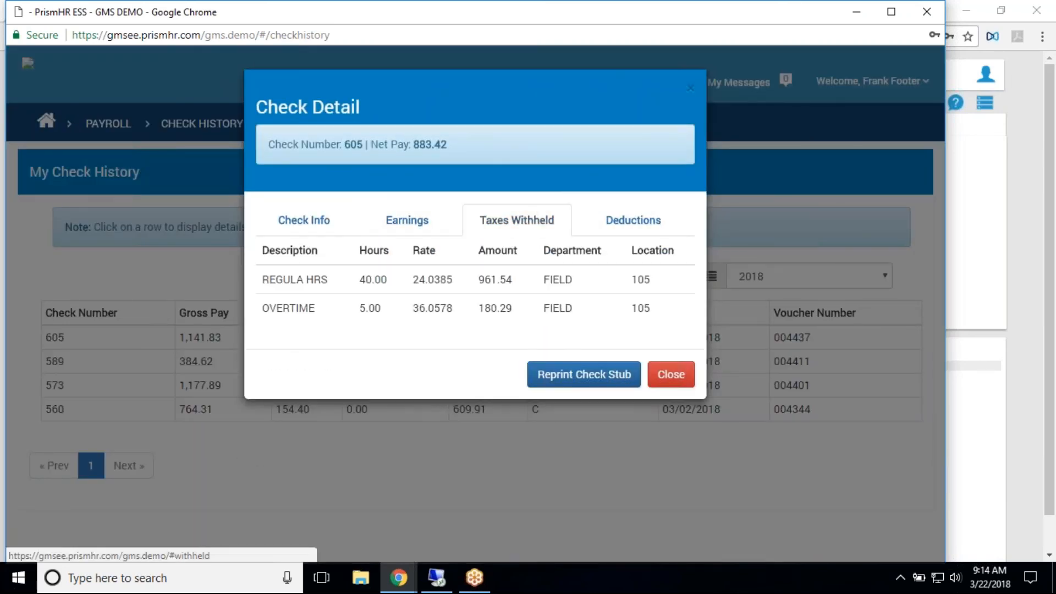
click(627, 231)
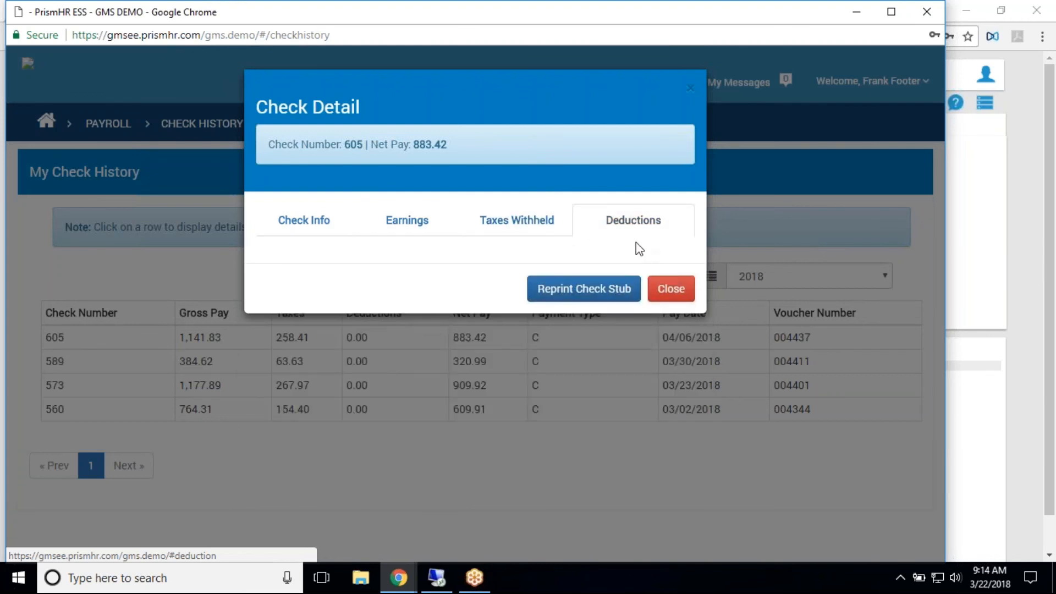
click(487, 226)
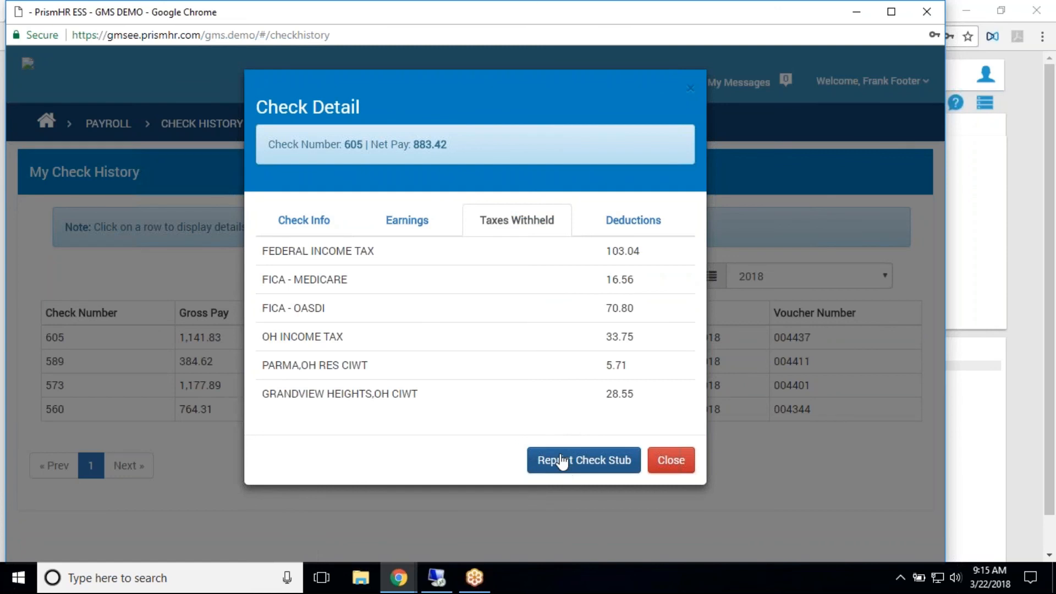
- Reprint the check stub for the 04/06/2018 check, view the downloaded PDF and close it
click(558, 463)
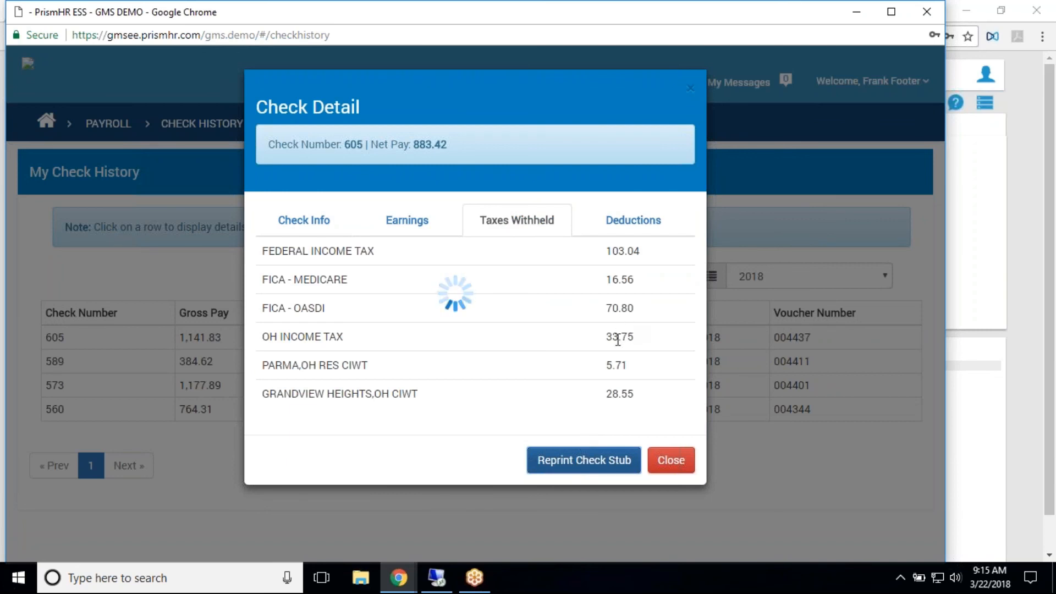
click(662, 469)
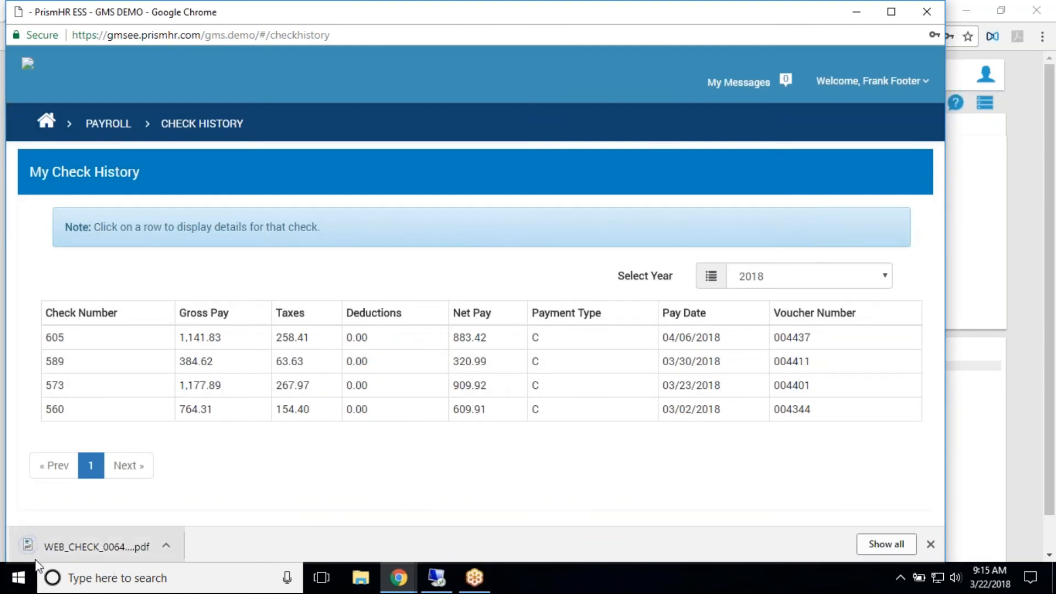
click(97, 546)
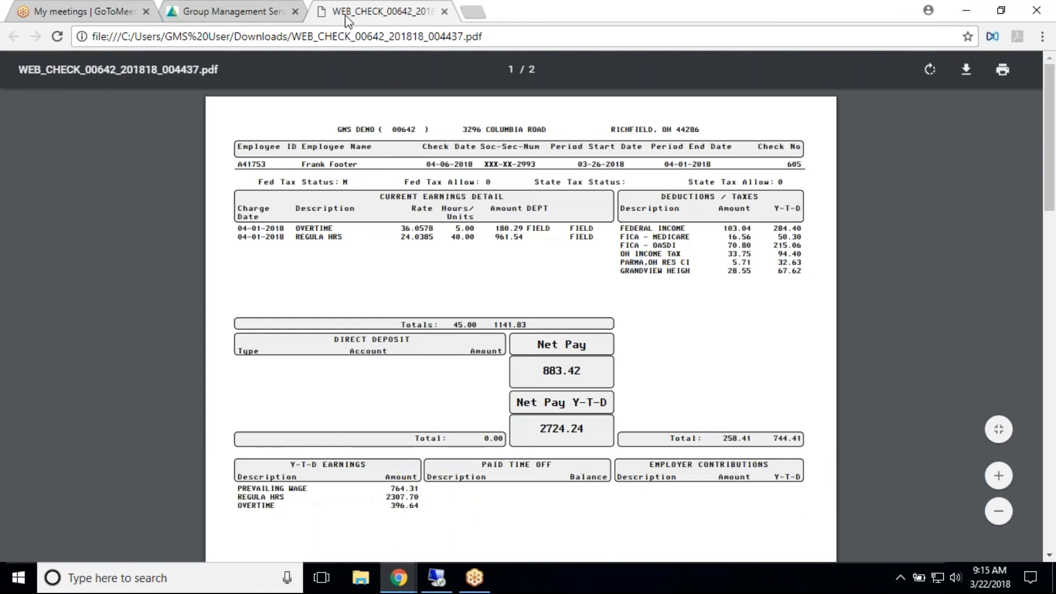
click(444, 11)
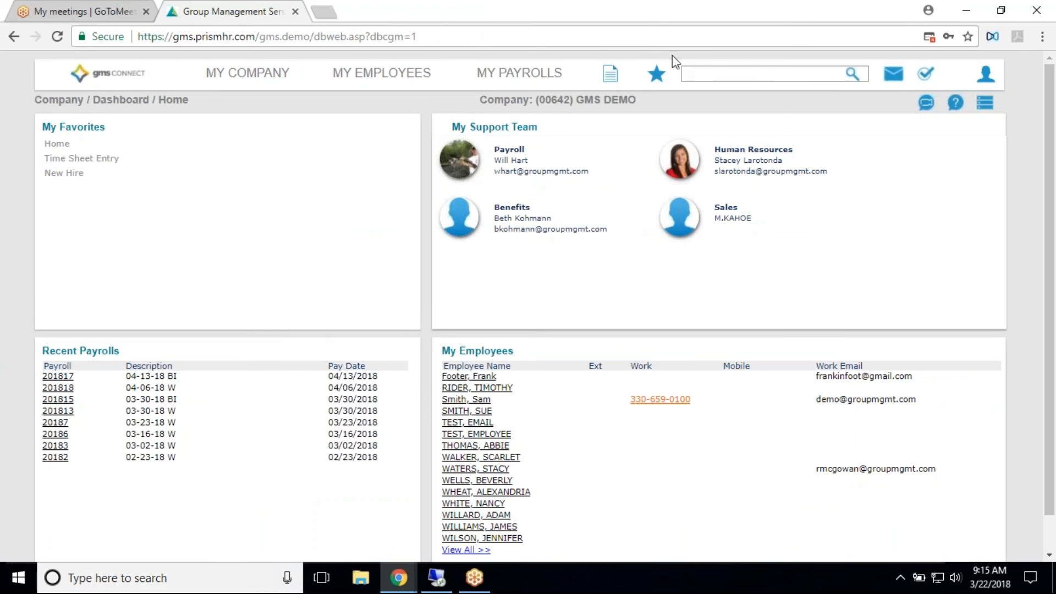
- Reopen My ESS from the GMS Connect user profile and view Payroll Inquiry in the Payroll section
click(985, 74)
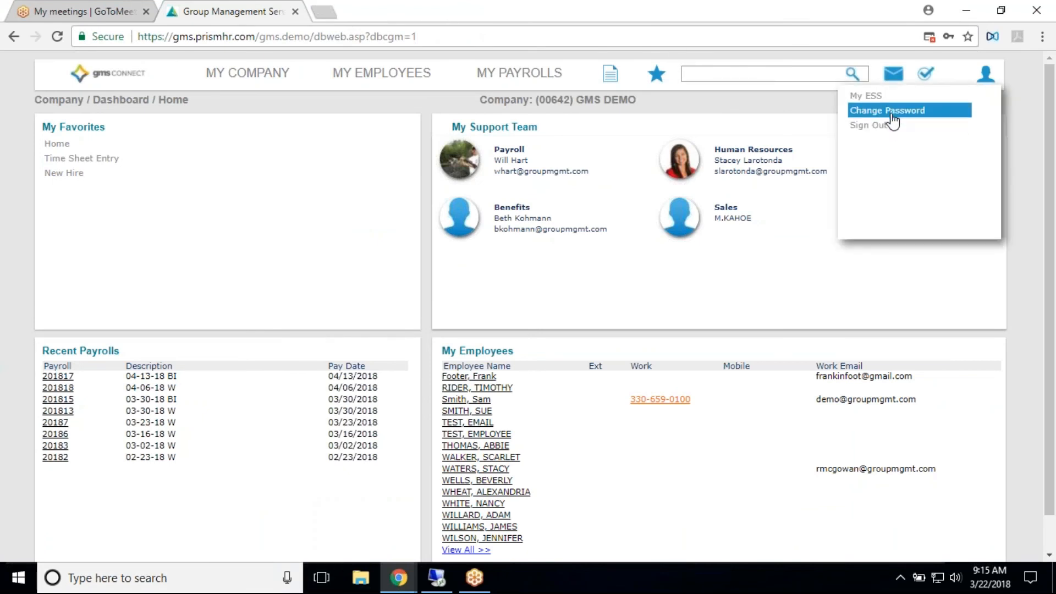
click(879, 97)
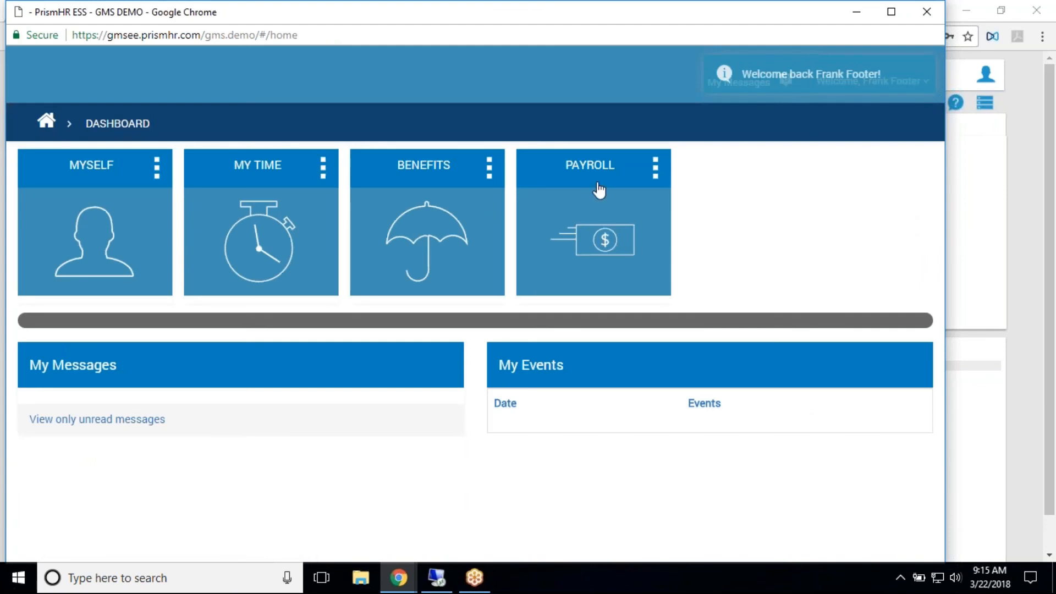
click(601, 165)
click(370, 385)
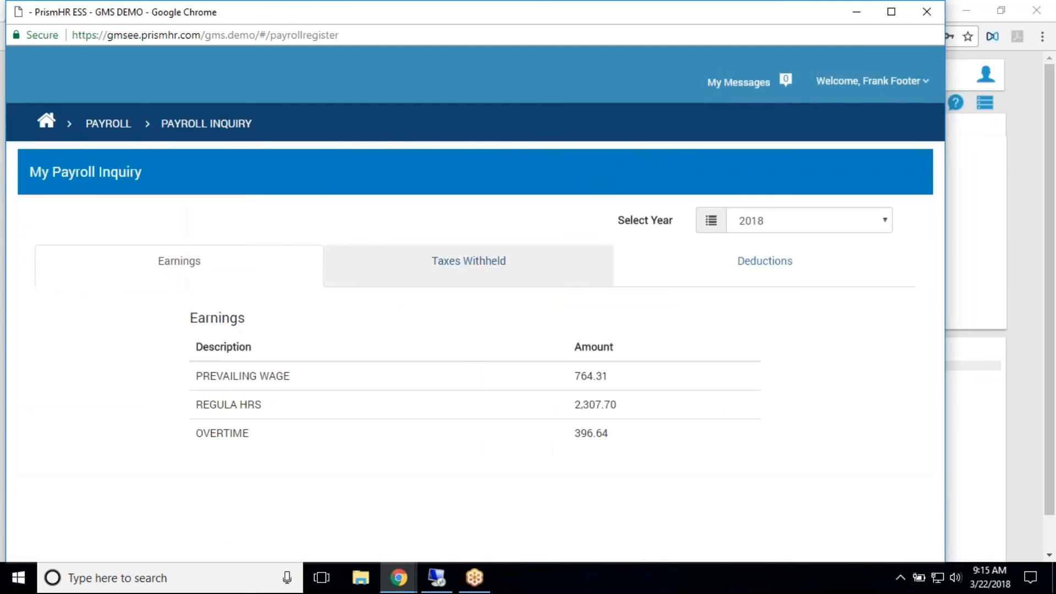
- View the Direct Deposit and W-2 Reprint pages in the Payroll section, and close the employee portal window
click(109, 123)
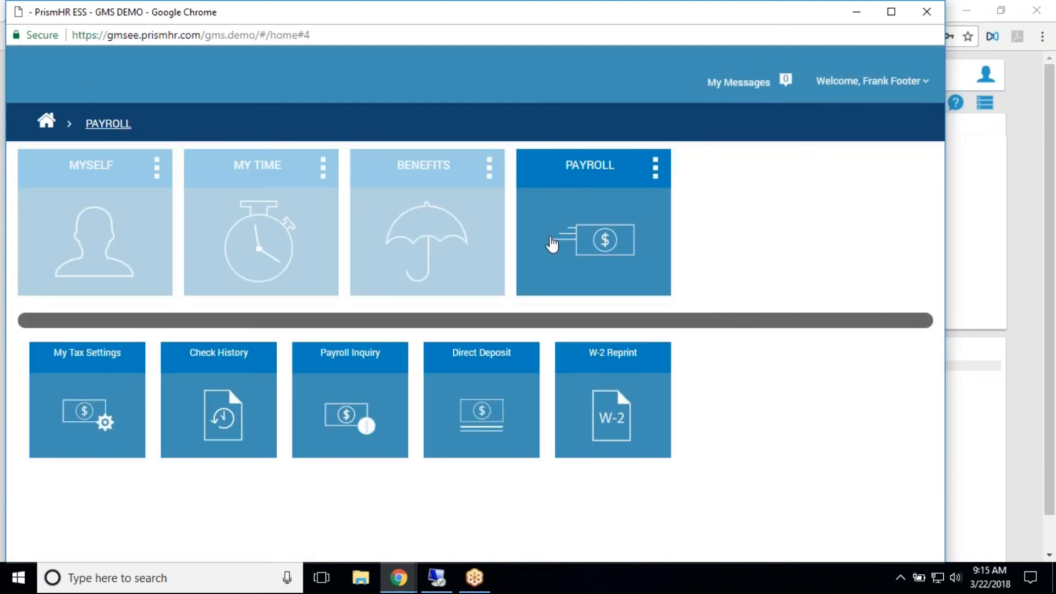
click(487, 365)
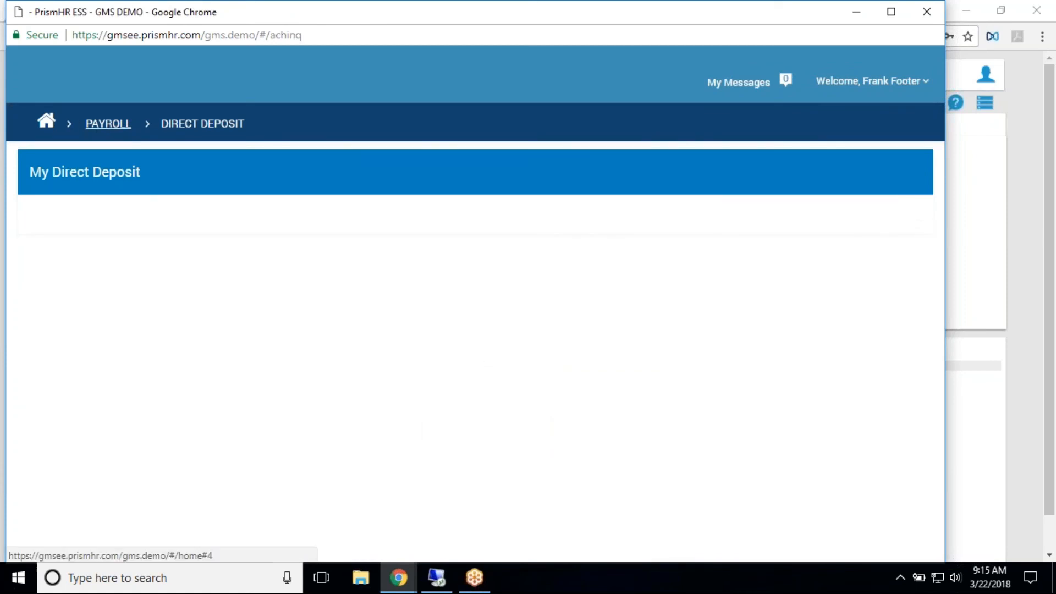
click(108, 124)
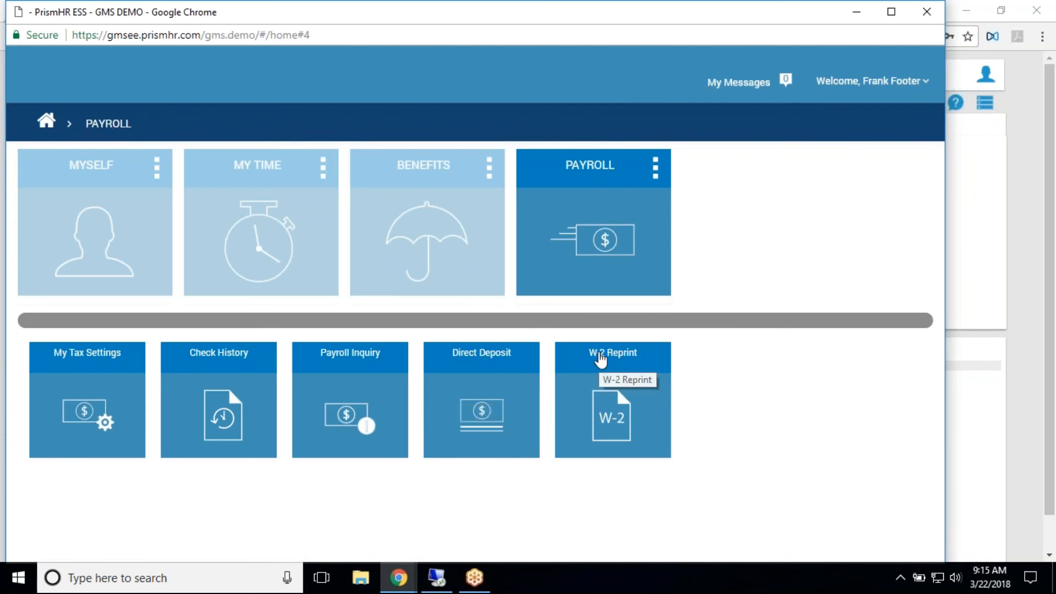
click(600, 359)
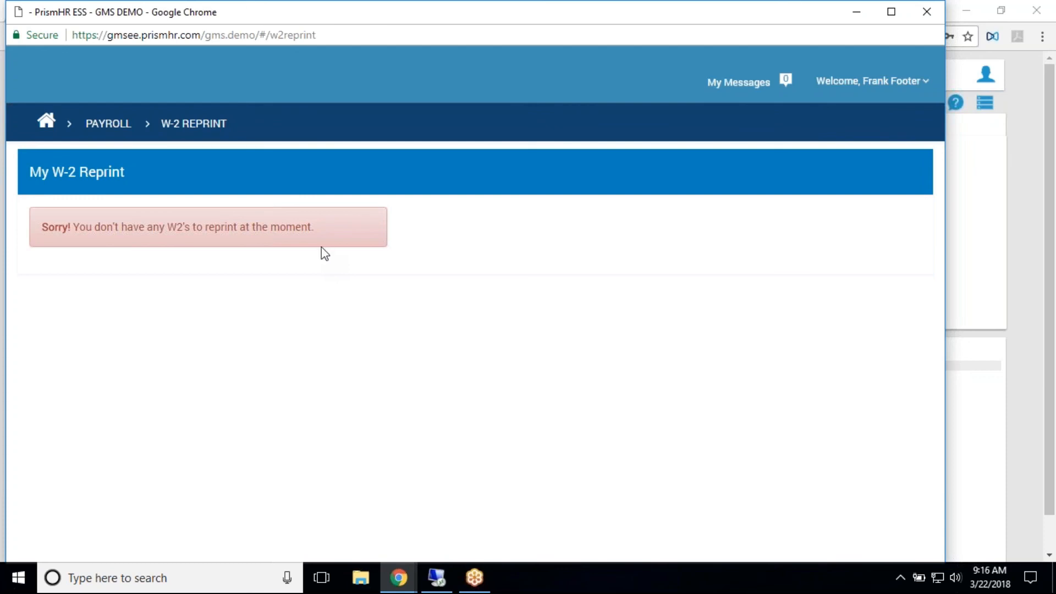
click(49, 123)
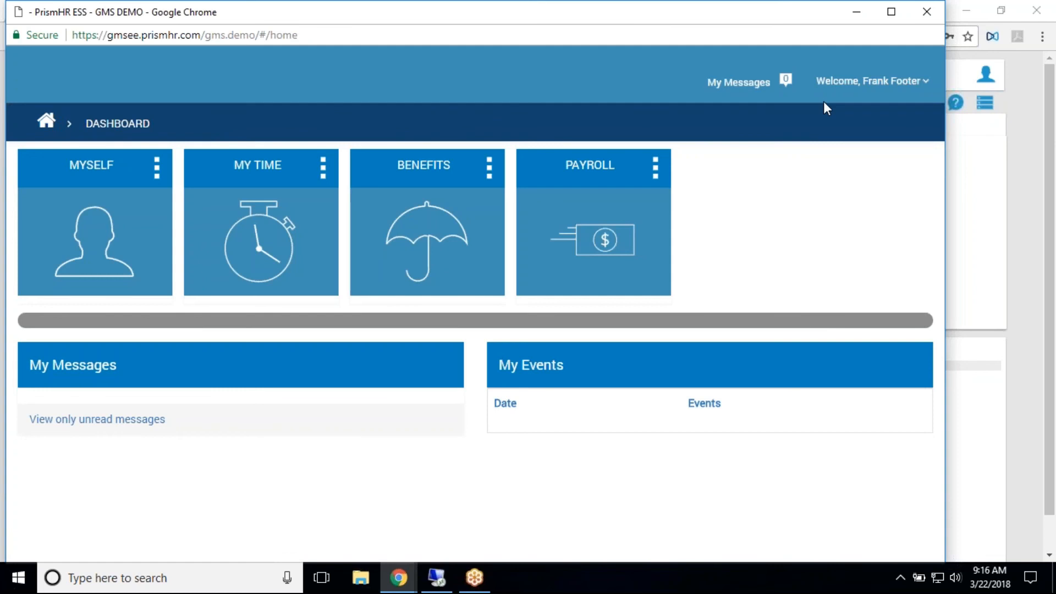
click(926, 11)
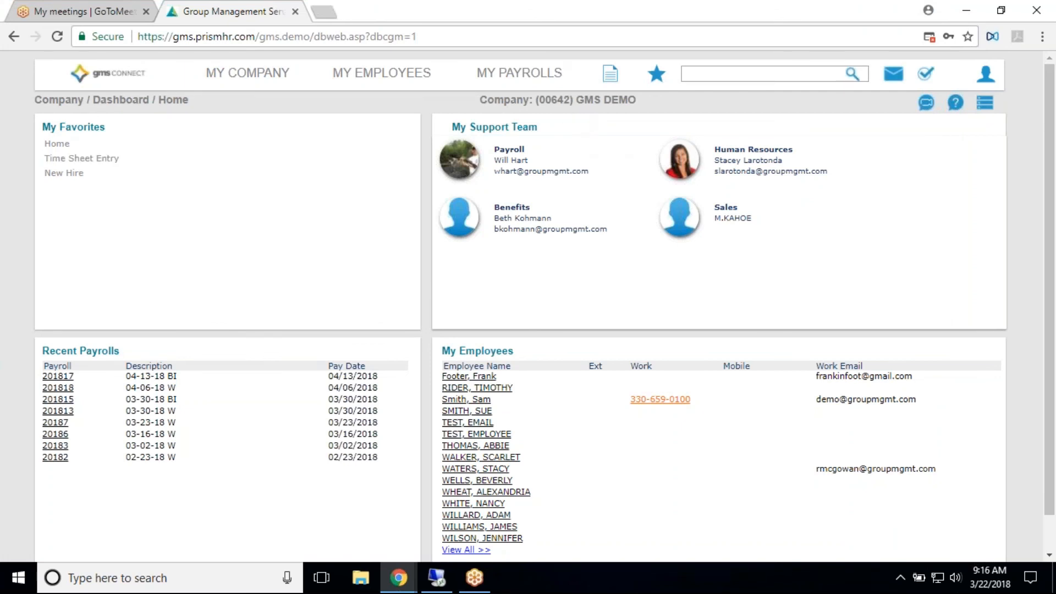
- Review the New Hire form's required fields from My Favorites and return to the company dashboard
click(64, 173)
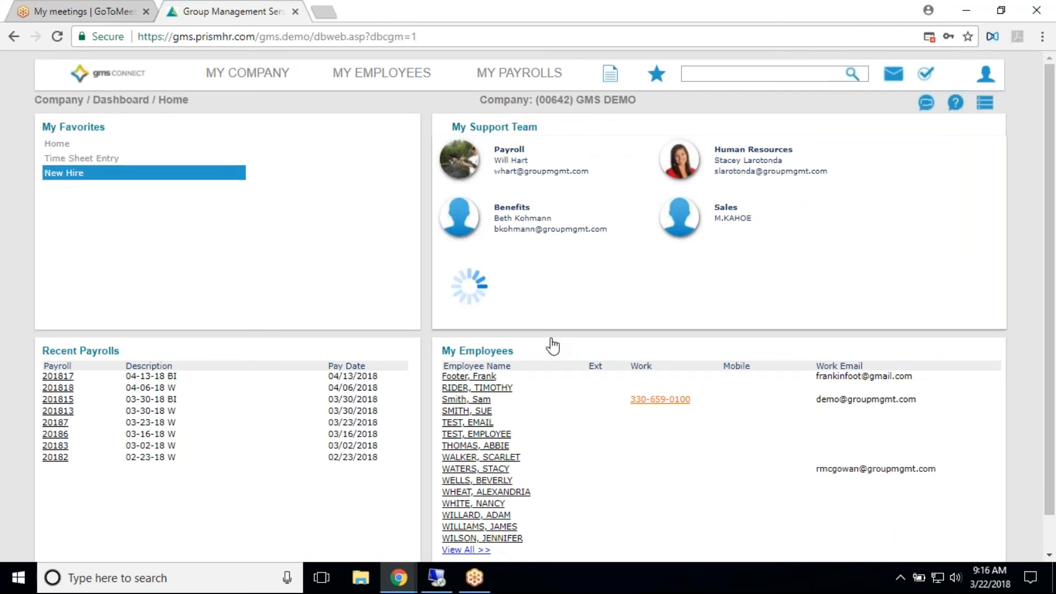
scroll(638, 324, down, 2)
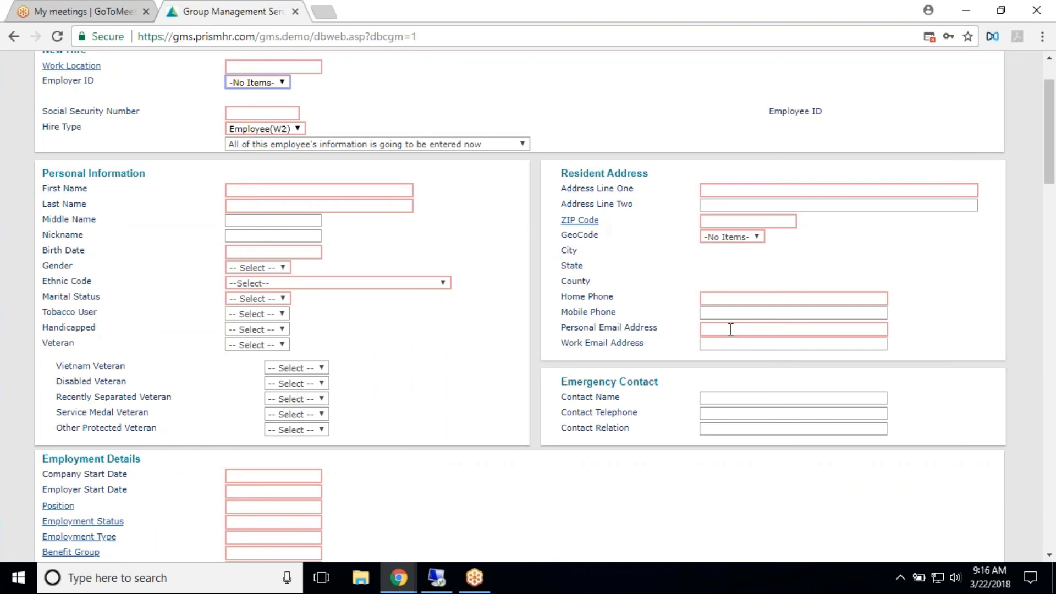
scroll(278, 407, up, 2)
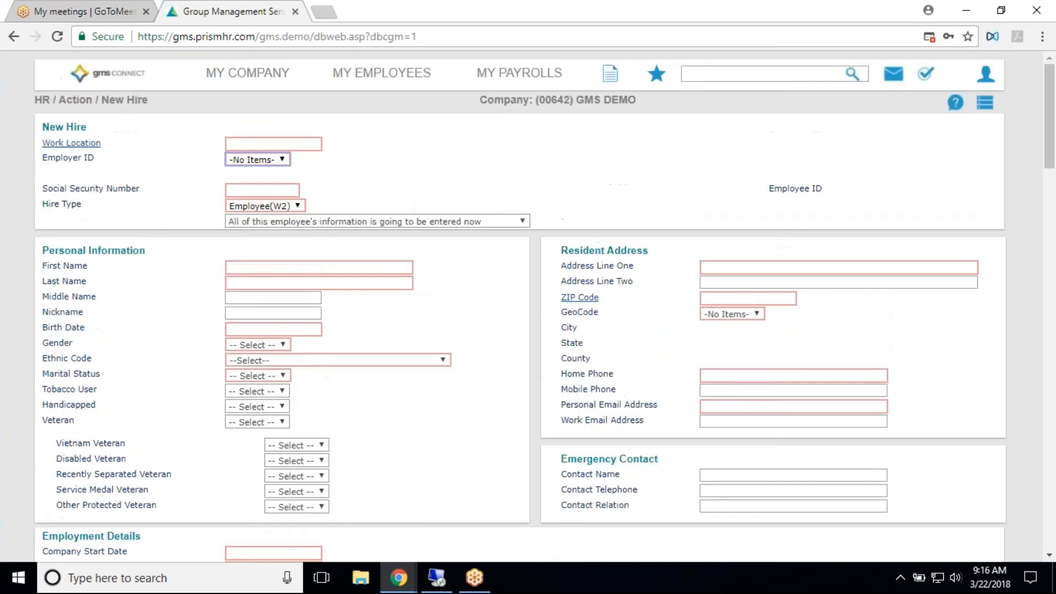
click(108, 73)
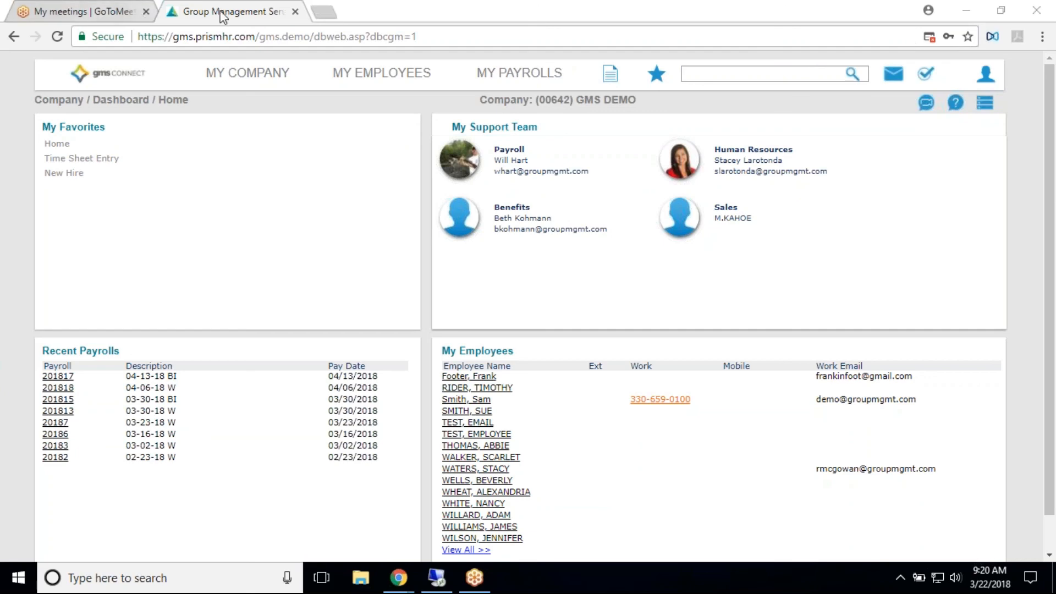
- Open the groupmgmt.com website in a new browser tab
click(321, 10)
click(321, 10)
text(groupmgmt.com)
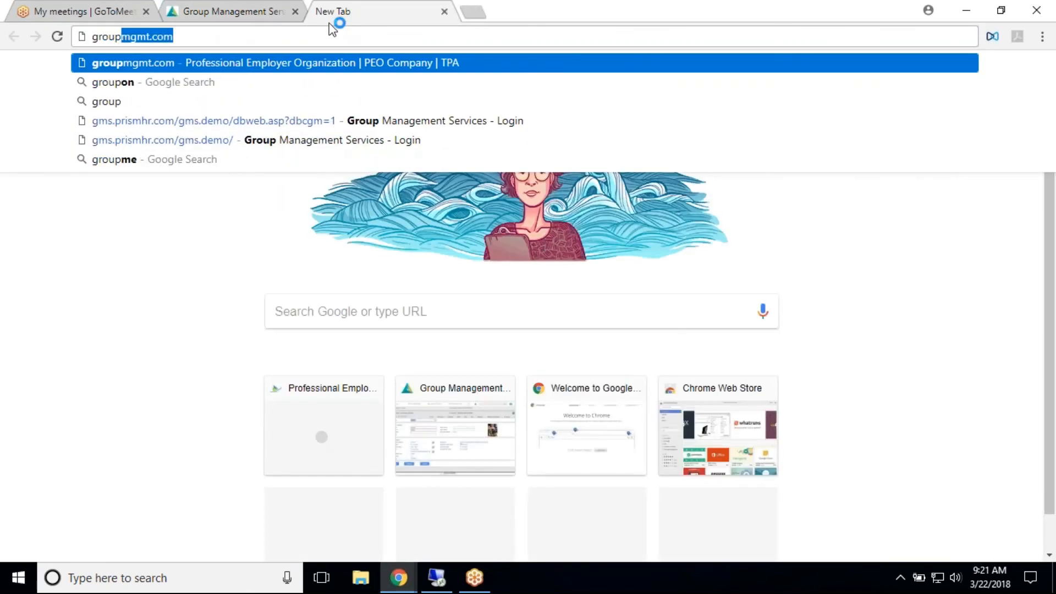
key(Return)
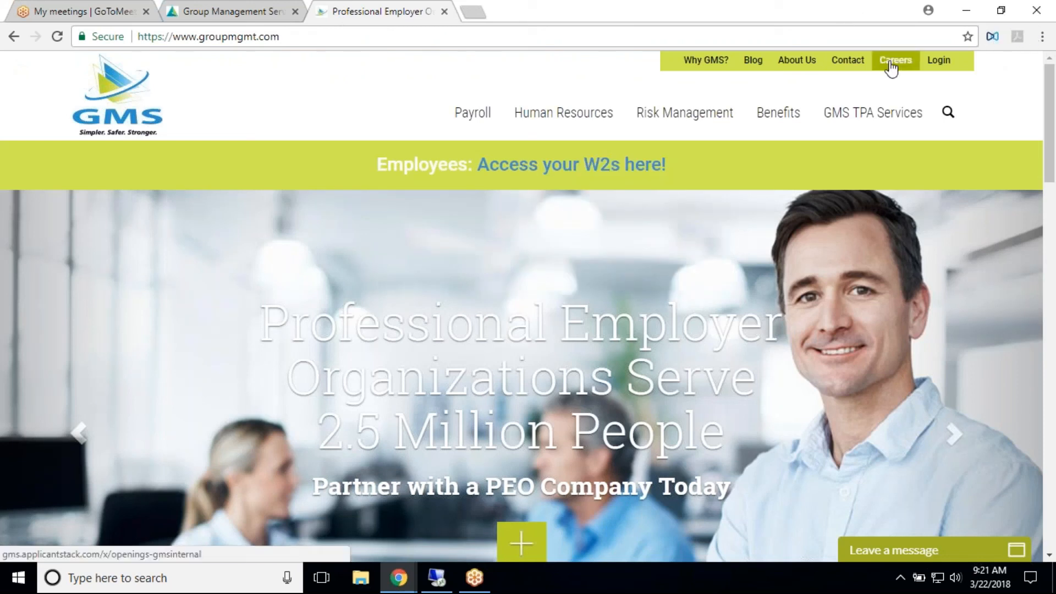
- Open the Employee Self Service Login page and review its GMS Connect and legacy payroll login options
mouse_move(937, 64)
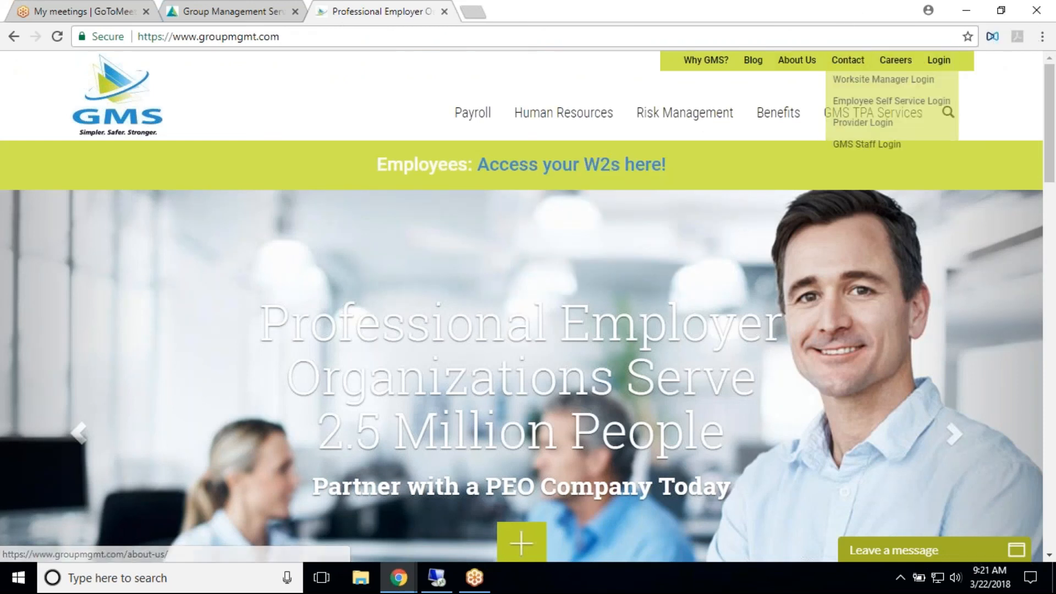
click(923, 102)
scroll(385, 394, down, 1)
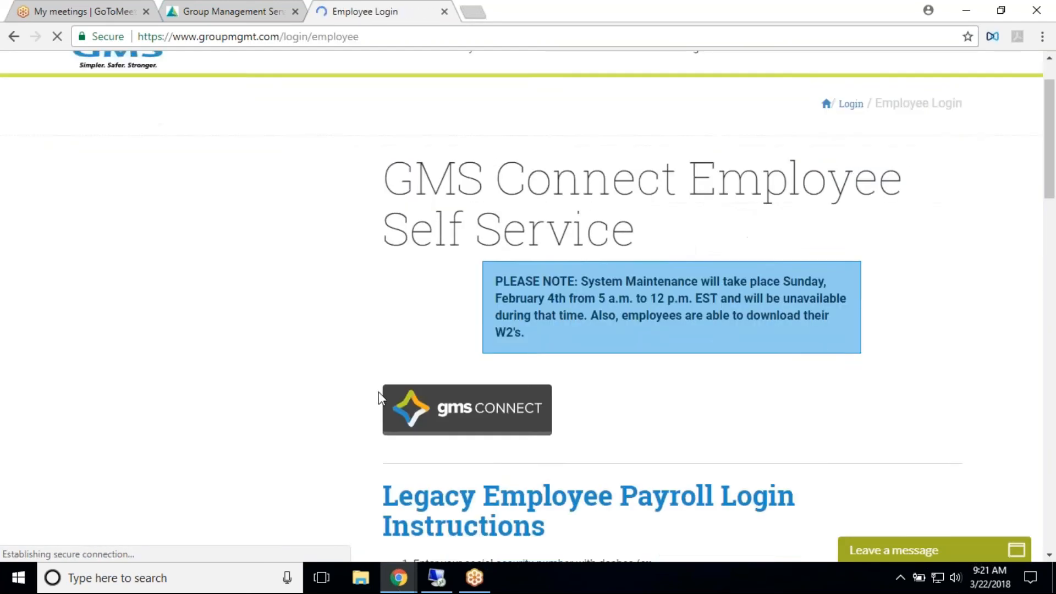
scroll(379, 391, down, 2)
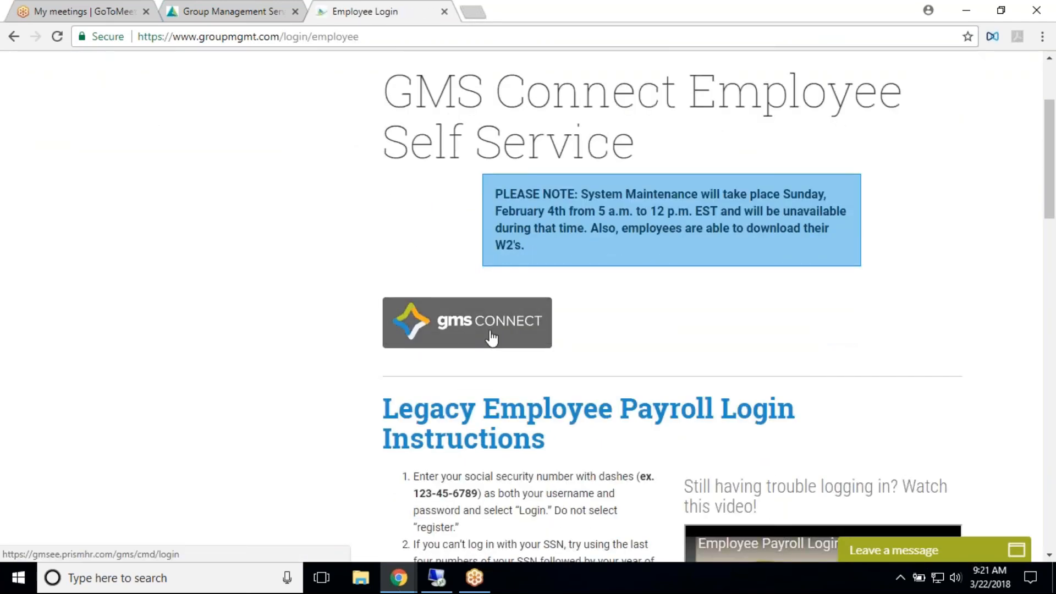
scroll(491, 338, down, 4)
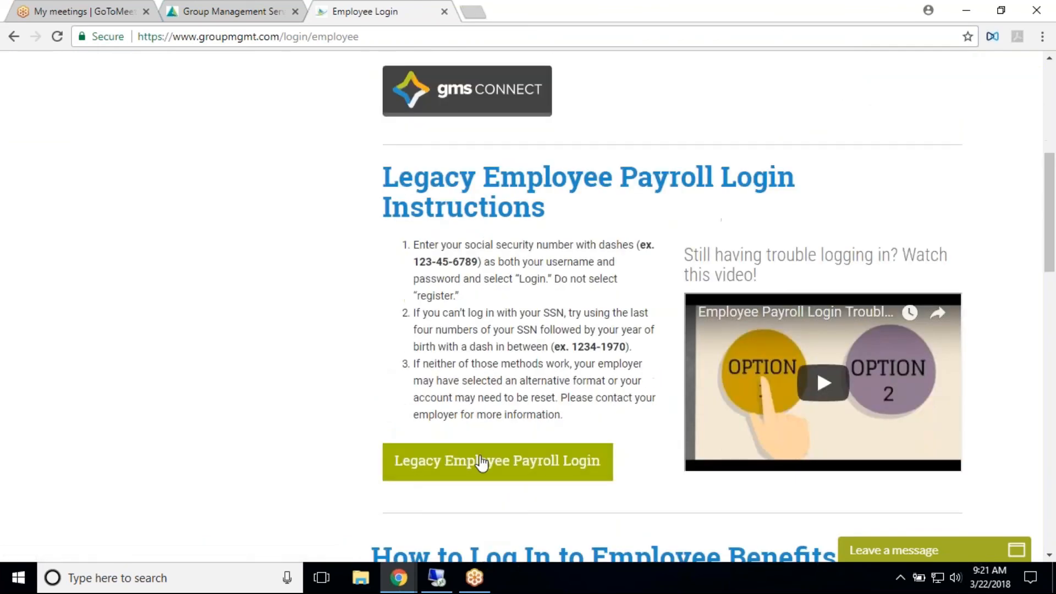
scroll(934, 165, up, 2)
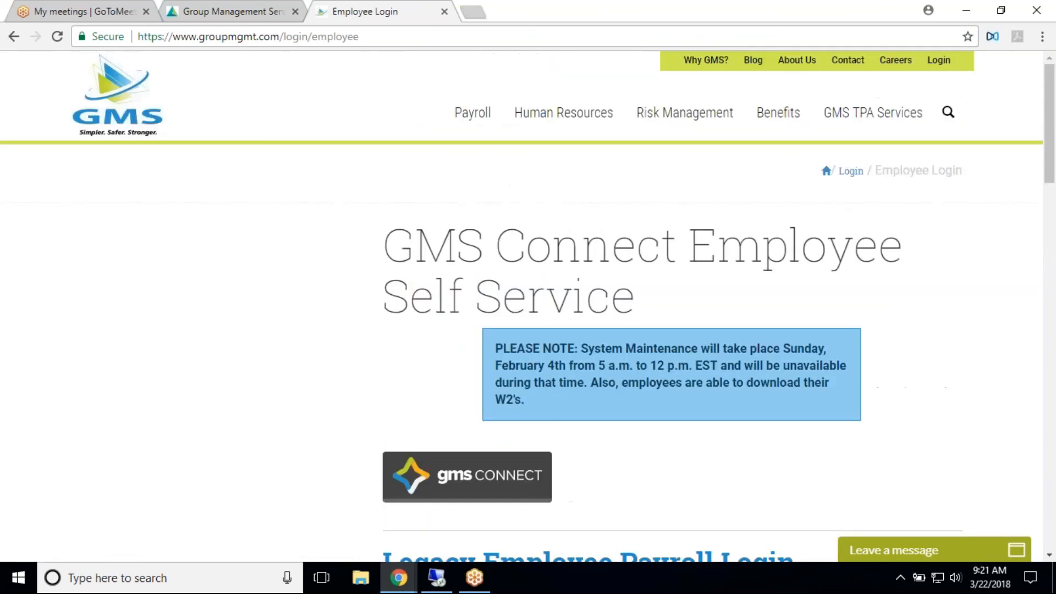
- Open the Worksite Manager Login page and review its GMS Connect, payroll and benefits login options
click(938, 60)
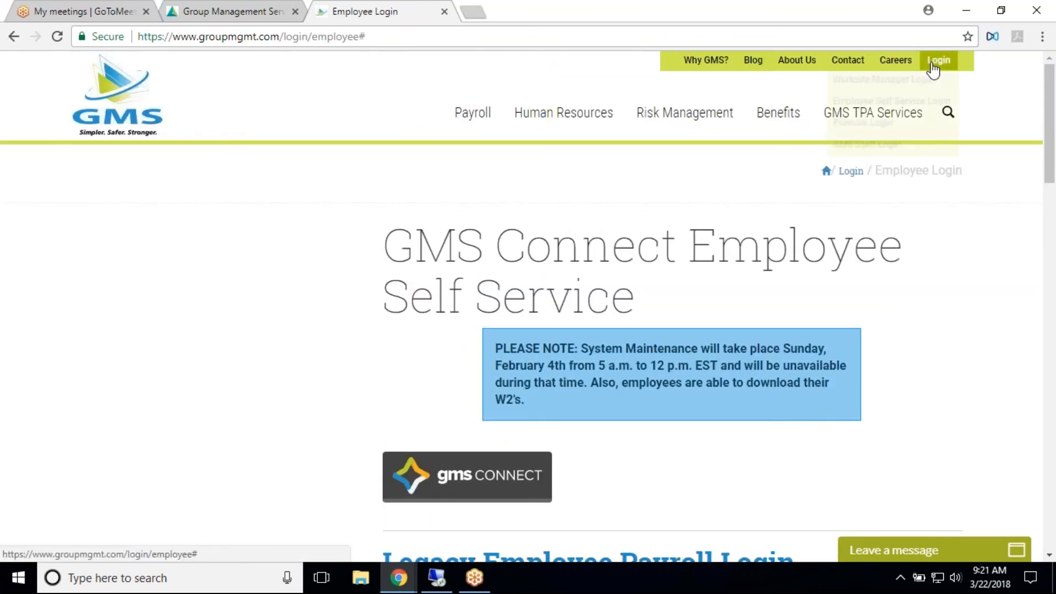
mouse_move(934, 65)
click(919, 83)
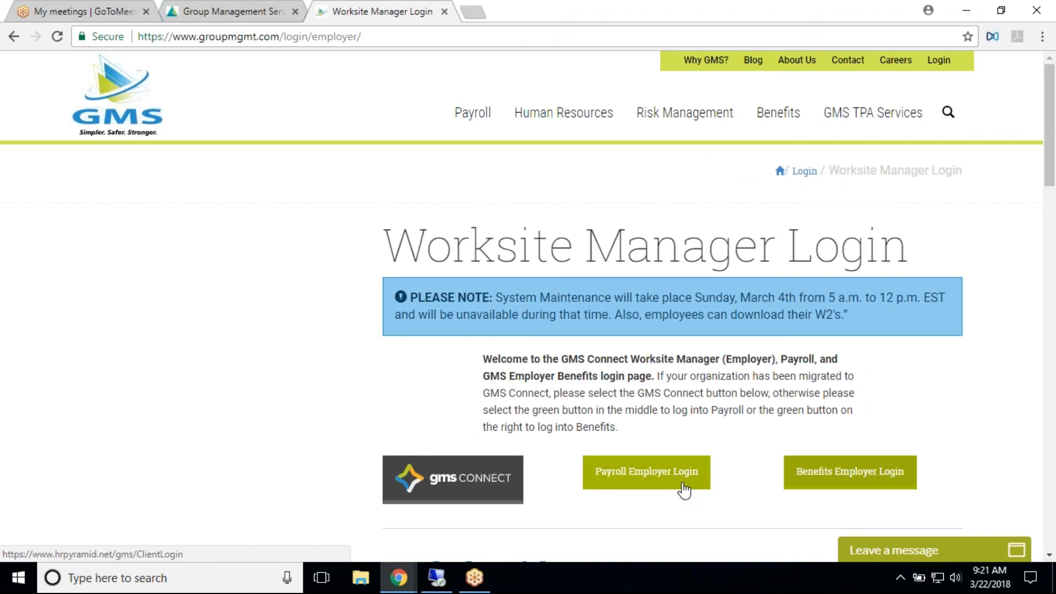
scroll(684, 490, down, 1)
scroll(666, 411, down, 1)
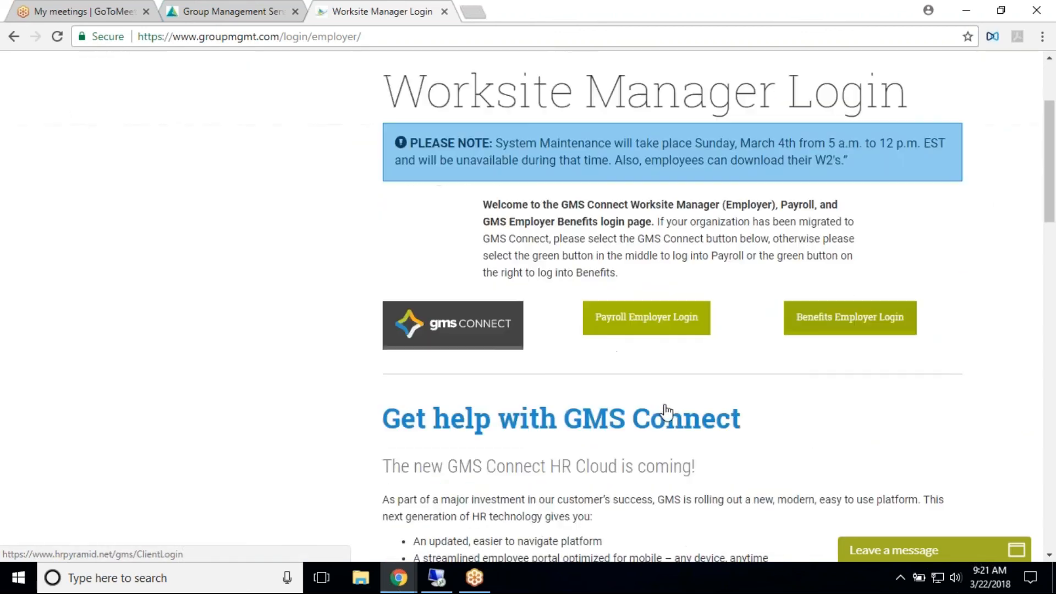
scroll(663, 407, up, 2)
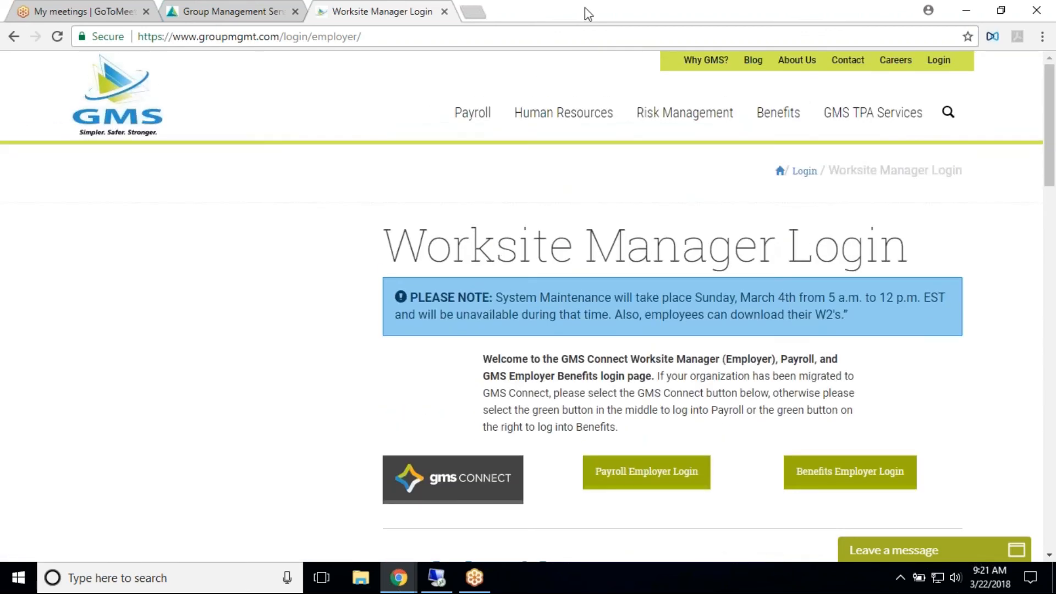